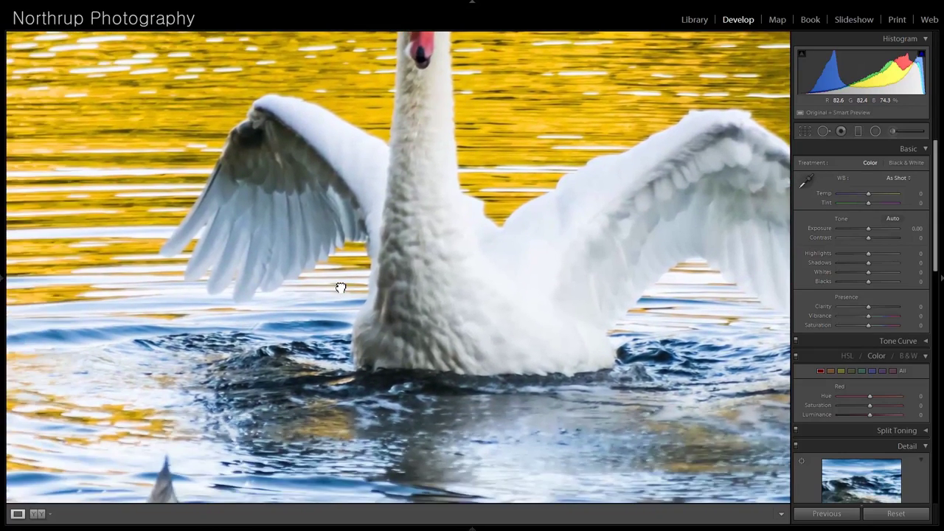
Step: Examine the swimming dog and the swan up close, returning to the full view of the photo
left_click(366, 271)
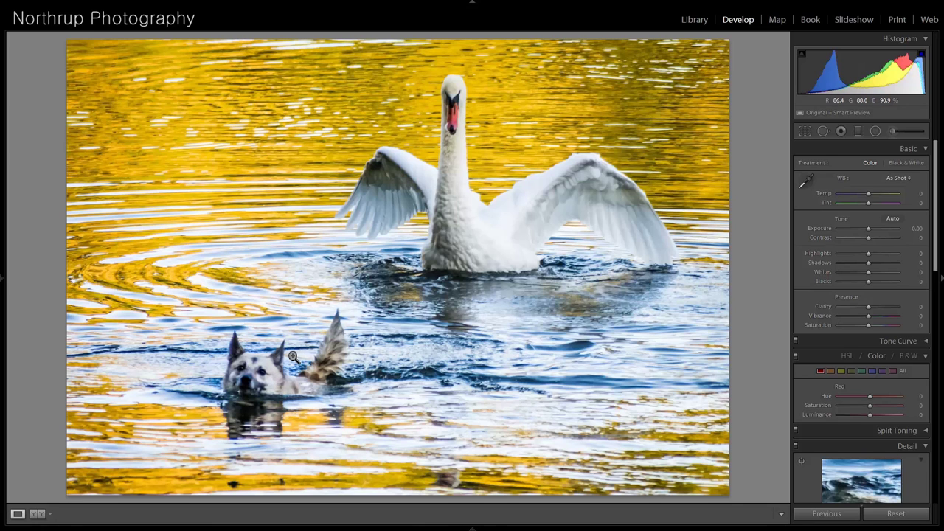
left_click(275, 371)
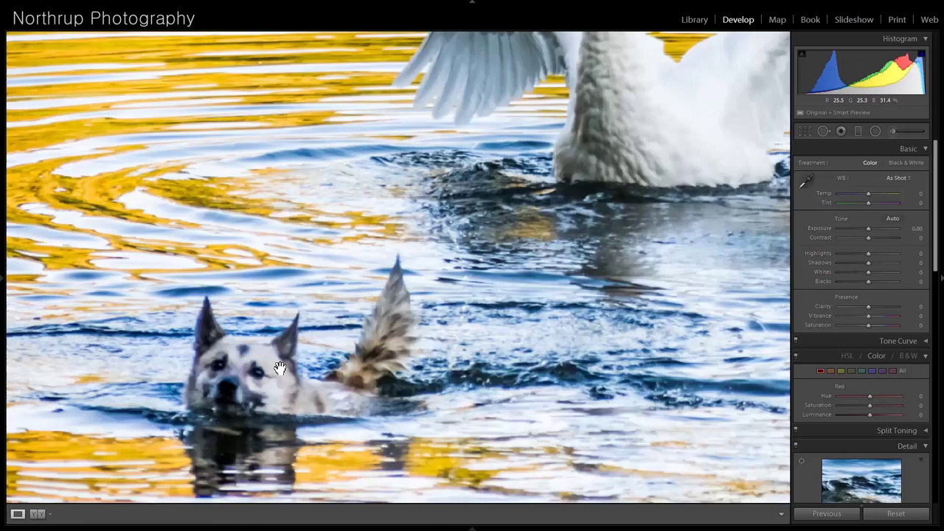
left_click_drag(457, 164, 428, 151)
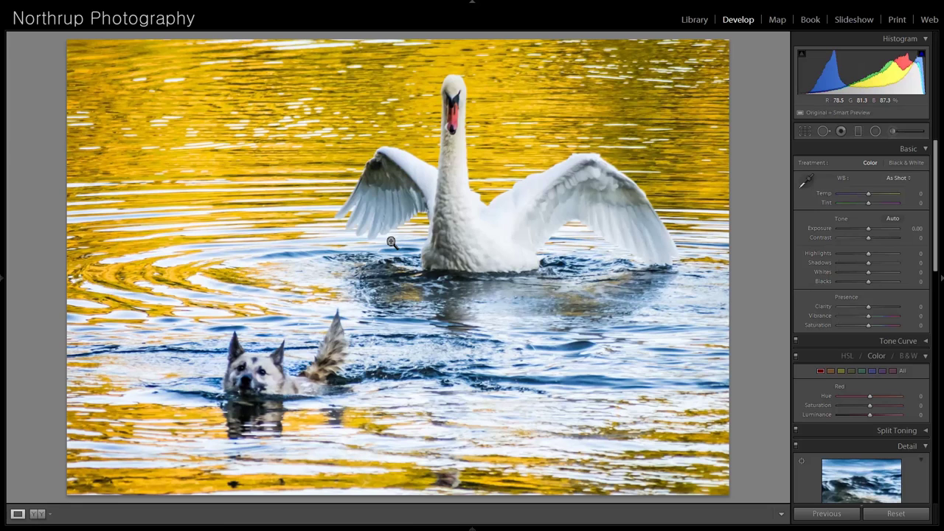
Step: Go to the night bridge photo and examine its street lamps, arches and buildings up close
key("Right")
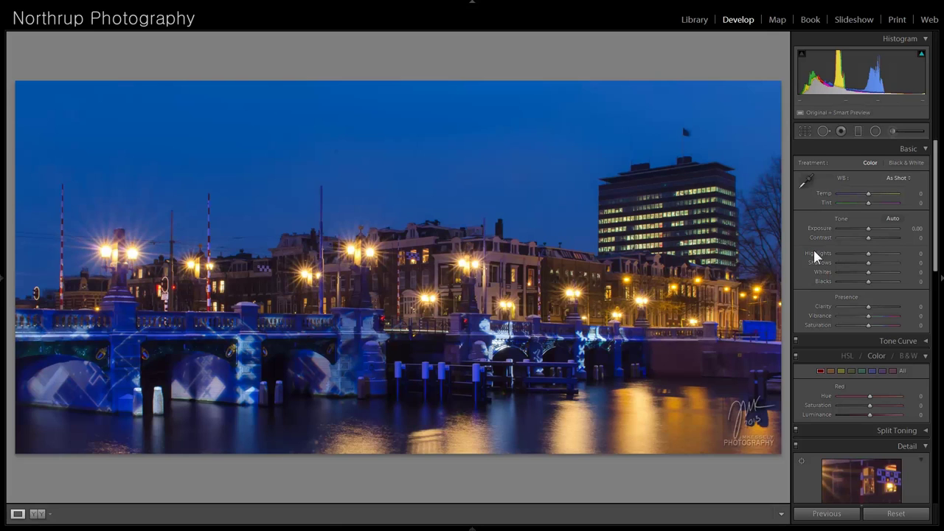
left_click(346, 344)
left_click_drag(313, 339, 610, 273)
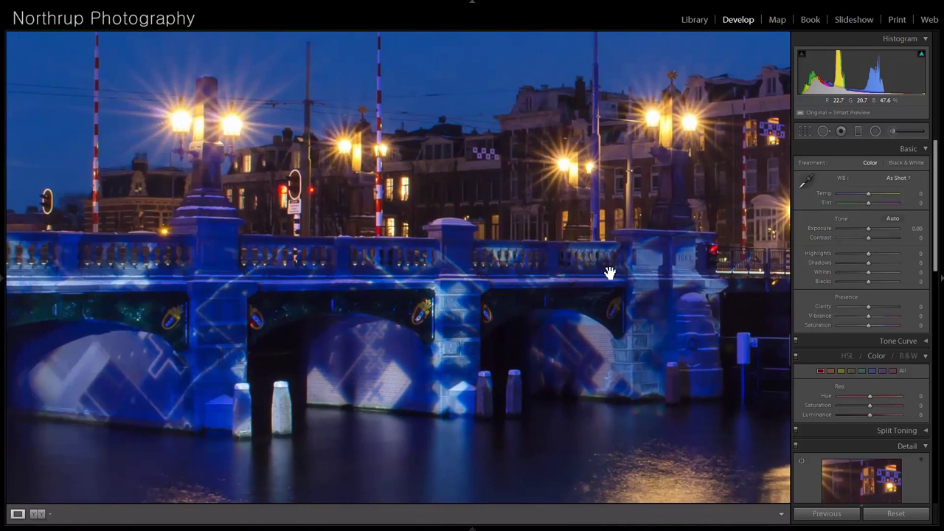
left_click_drag(512, 170, 545, 120)
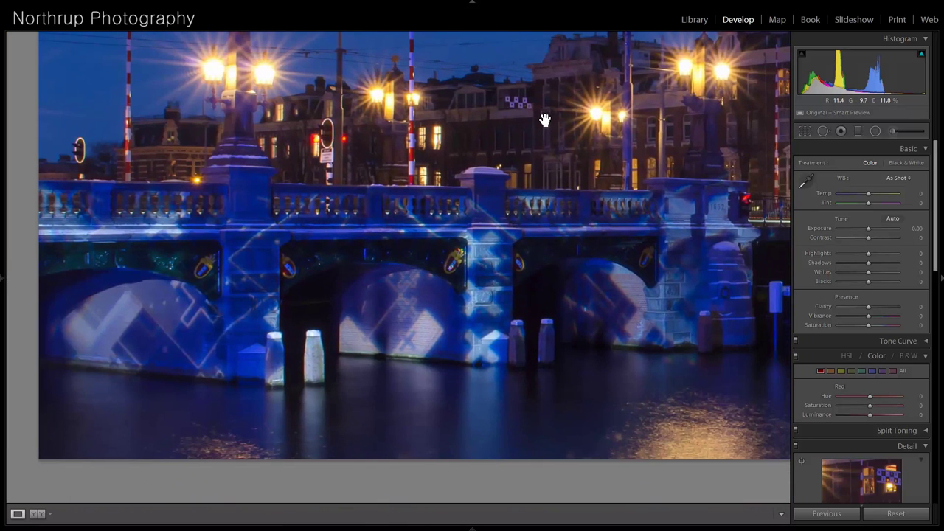
left_click(544, 120)
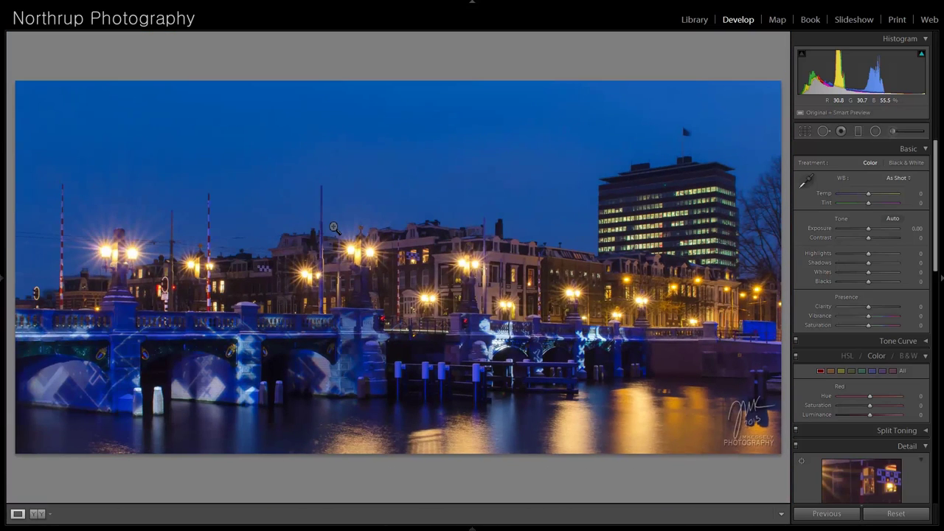
left_click(314, 282)
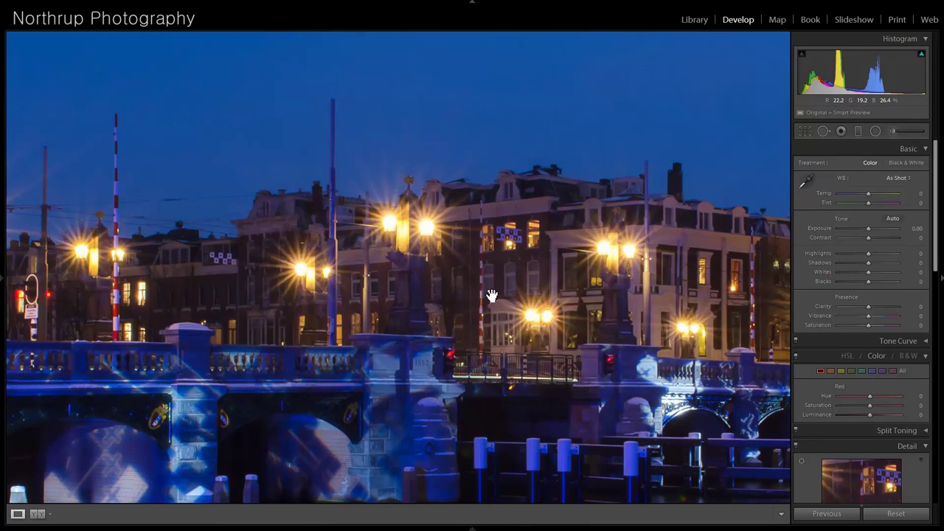
left_click_drag(319, 301, 605, 233)
left_click(590, 249)
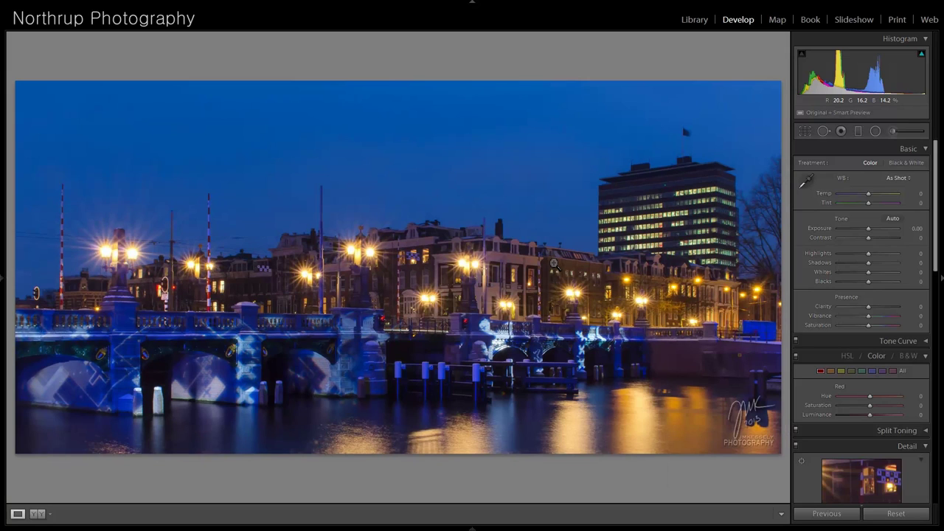
Step: Go to the motorcycle sunset photo and raise its Whites to +70
key("Right")
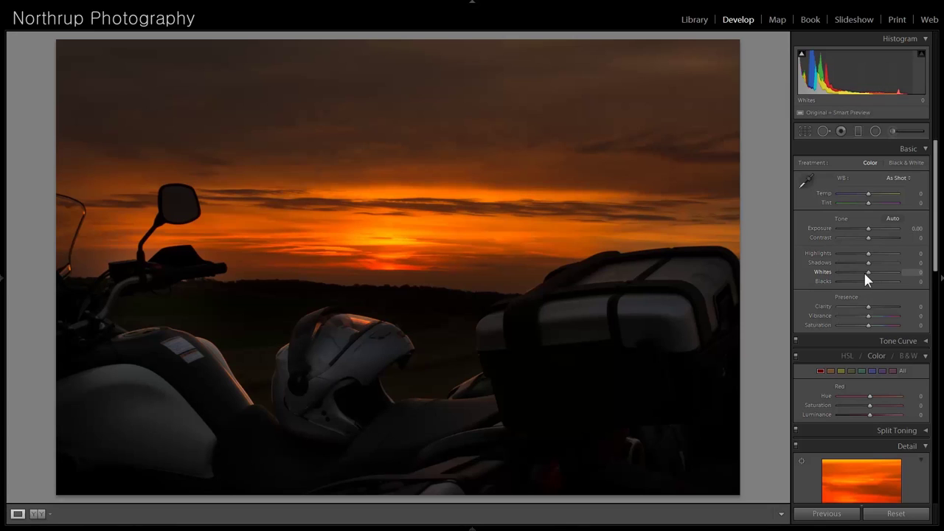
left_click_drag(862, 273, 888, 281)
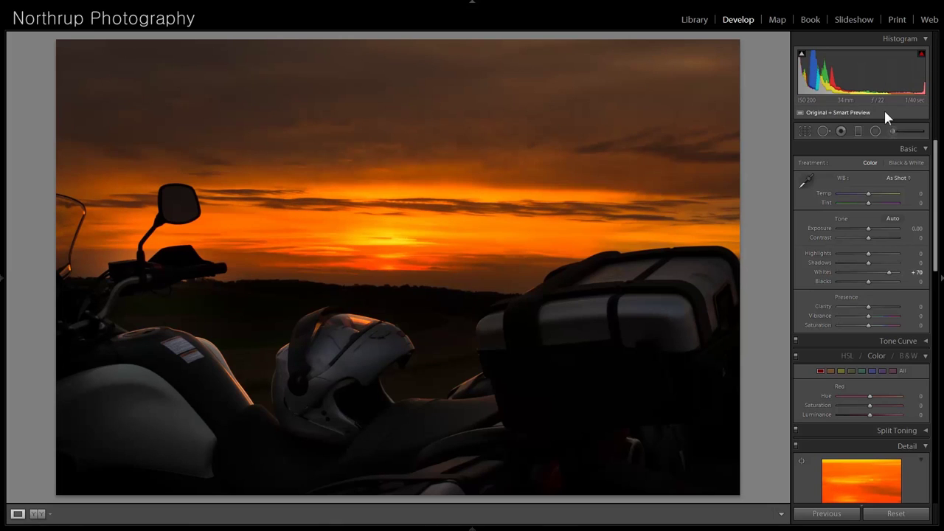
mouse_move(925, 64)
Step: Go to the black-and-white dog portrait, try Whites at +59 and bring it back down to +1
key("Right")
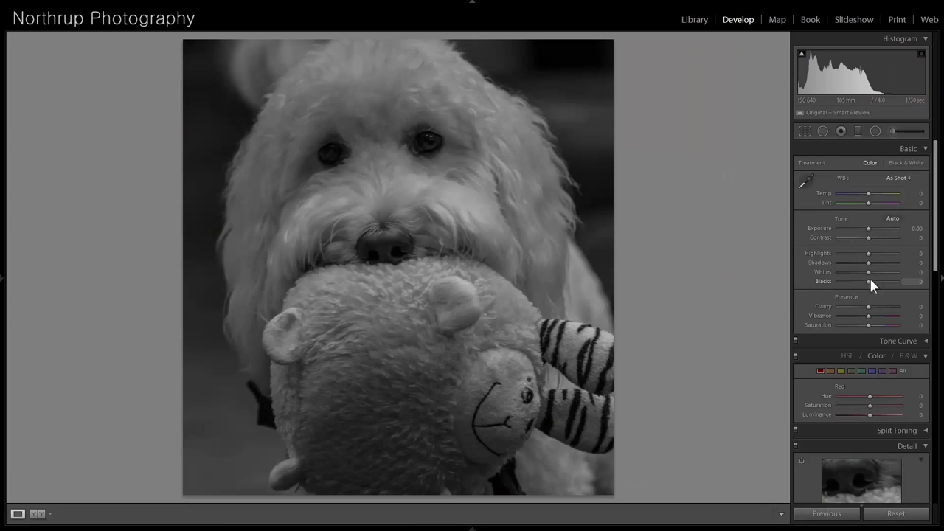
left_click_drag(869, 273, 885, 274)
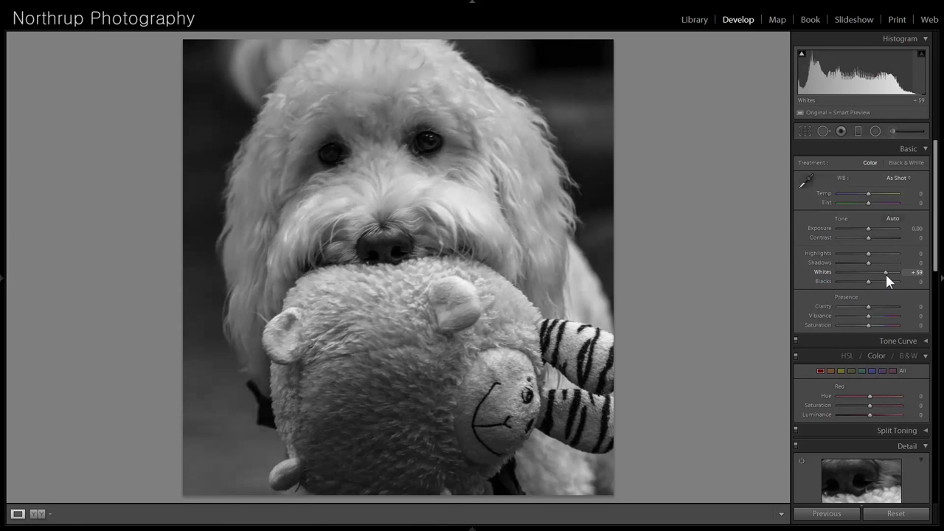
left_click_drag(886, 274, 869, 274)
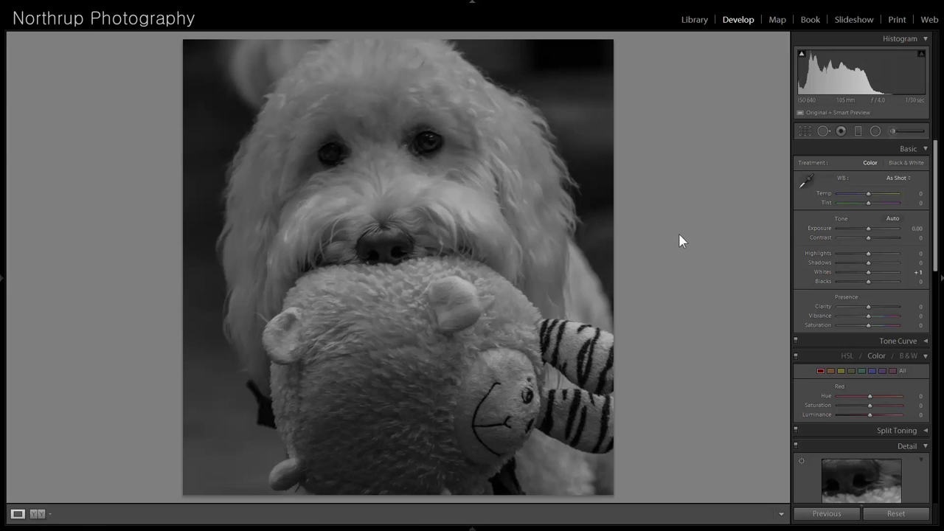
Step: Brighten the dog portrait with Exposure +1.28, Contrast +39 and Shadows +37
left_click_drag(869, 225, 875, 226)
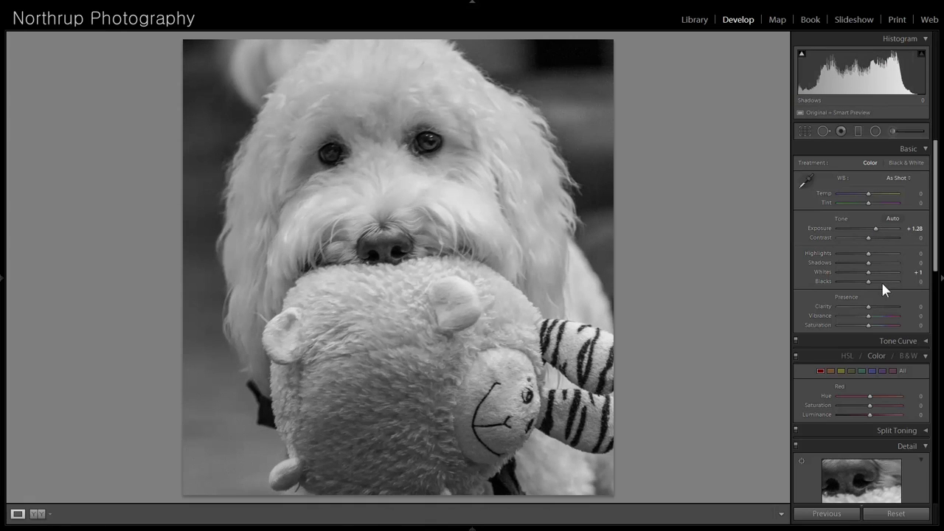
left_click_drag(869, 239, 881, 238)
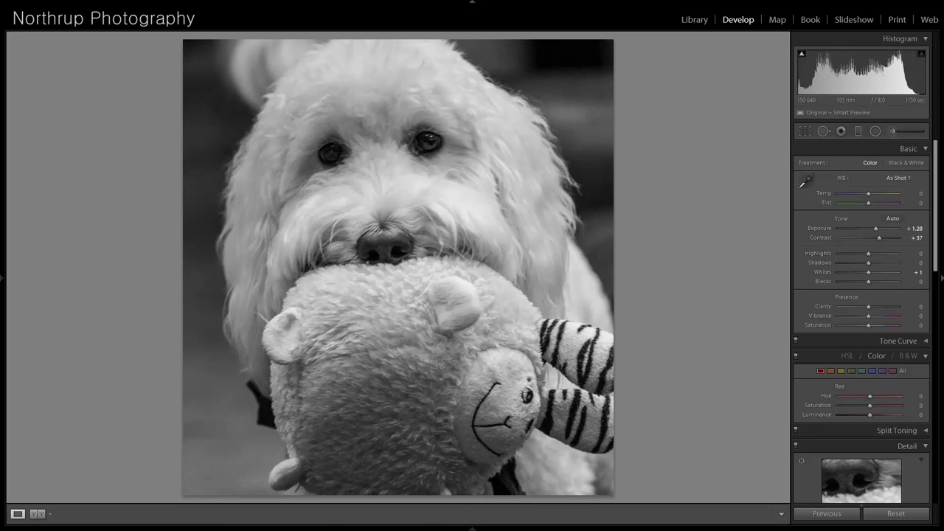
left_click_drag(877, 237, 880, 264)
Step: Compare the dog portrait's imported state with its latest Shadows edit in the history
mouse_move(5, 284)
left_click(56, 261)
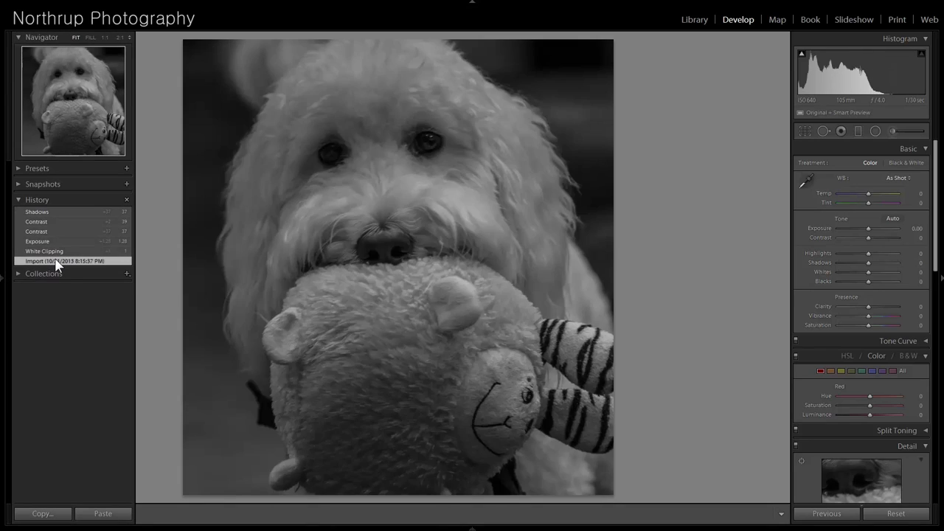
left_click(56, 211)
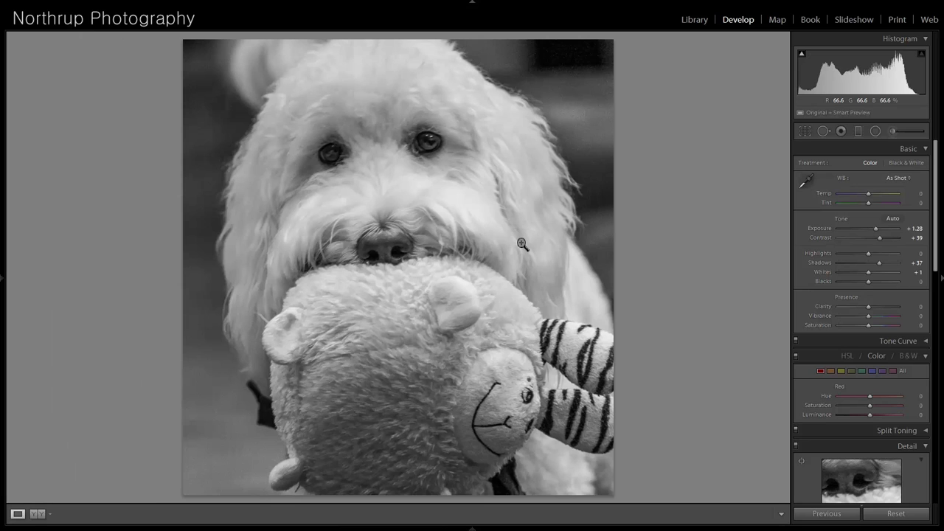
Step: Go to the lighthouse photo and examine the house, the cloudy sky and the shoreline rocks up close
key("Right")
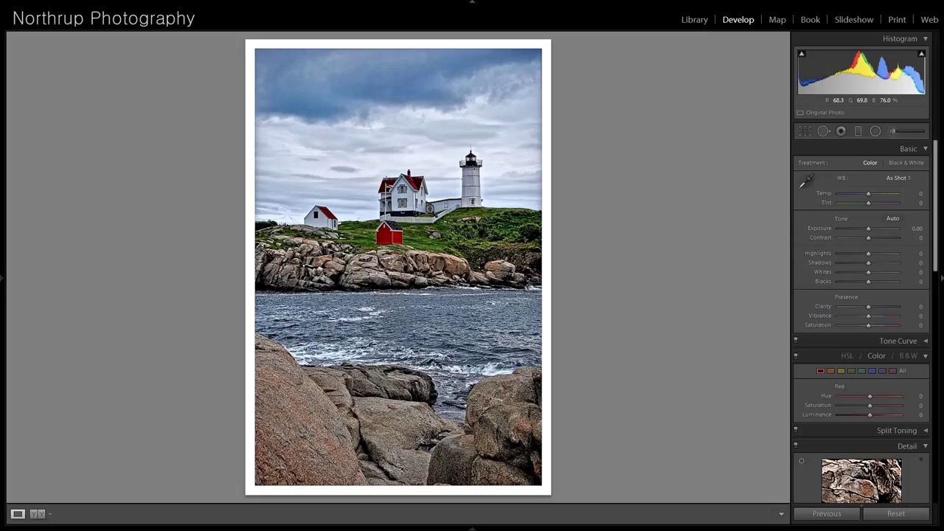
left_click(430, 210)
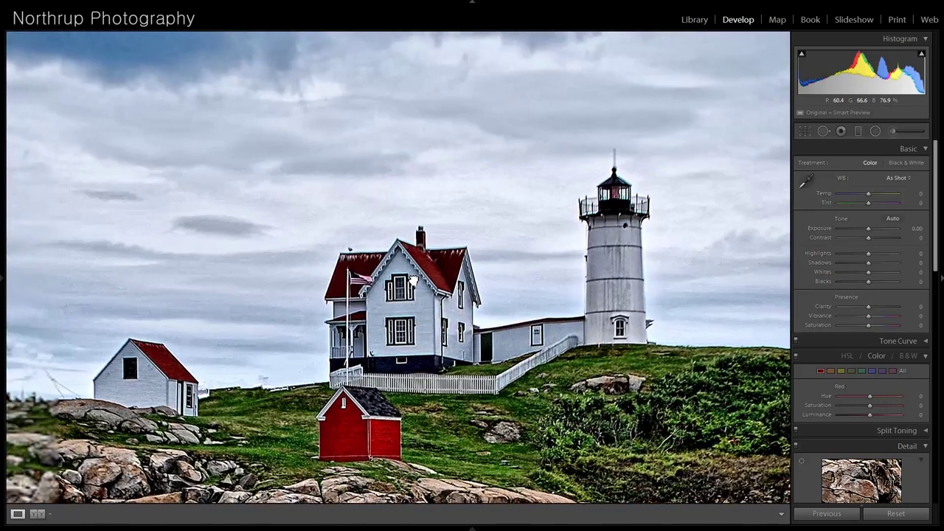
left_click_drag(412, 280, 468, 213)
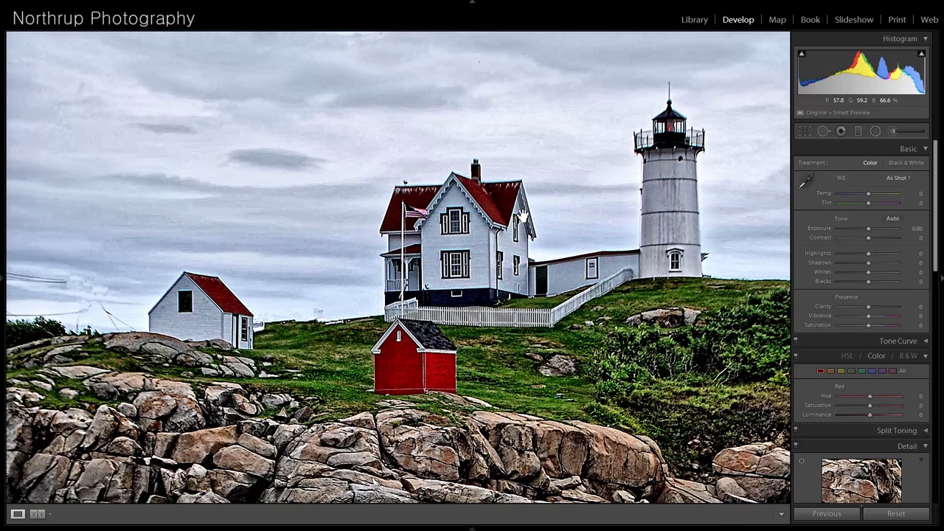
left_click_drag(542, 115, 513, 296)
scroll(517, 297, "up", 5)
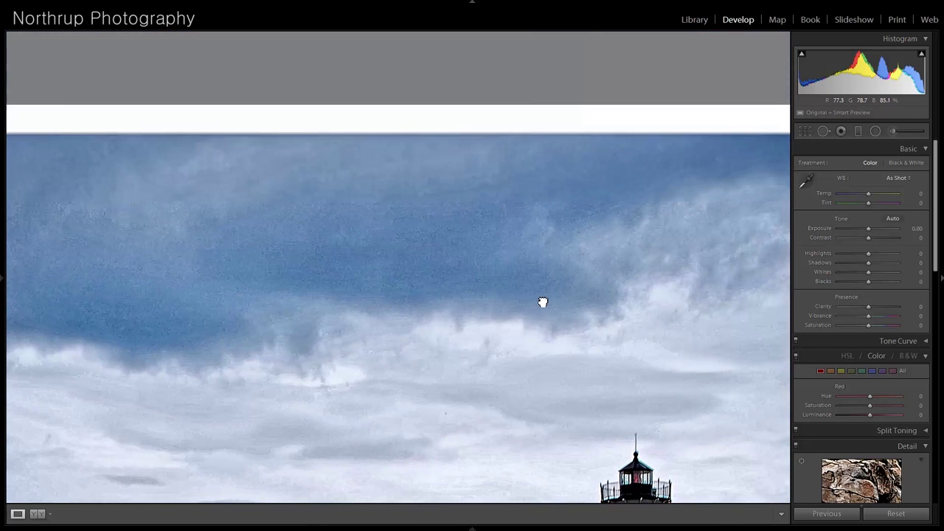
left_click_drag(542, 300, 421, 207)
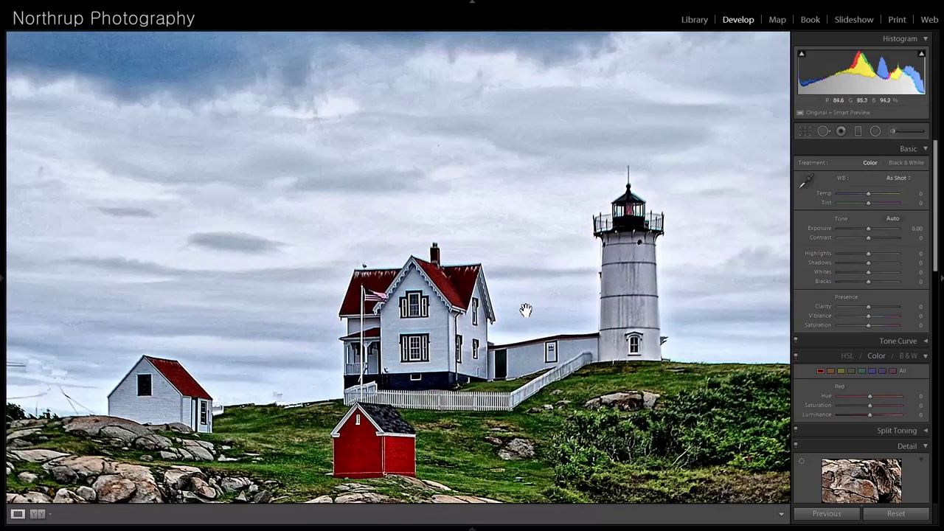
left_click_drag(526, 312, 502, 169)
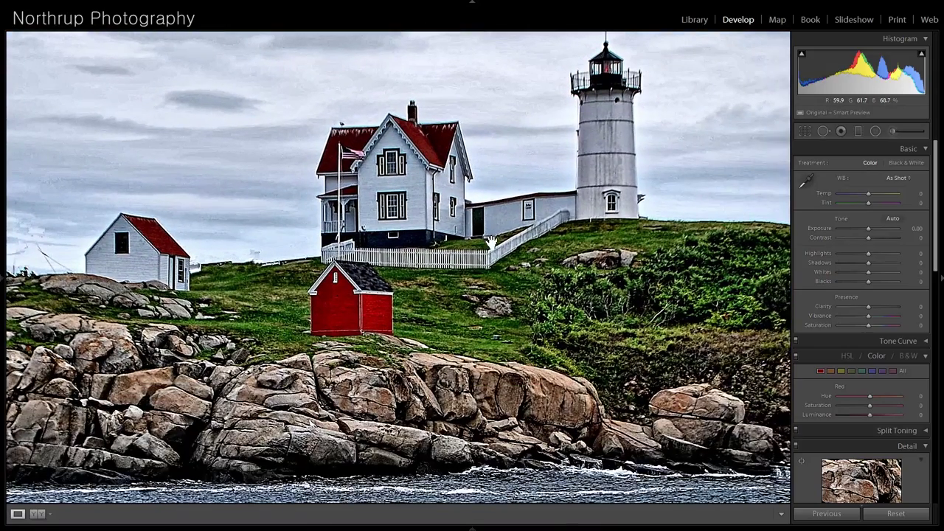
left_click(491, 251)
Step: Examine the lighthouse photo's water, foreground boulders and hilltop buildings at close range
left_click(428, 381)
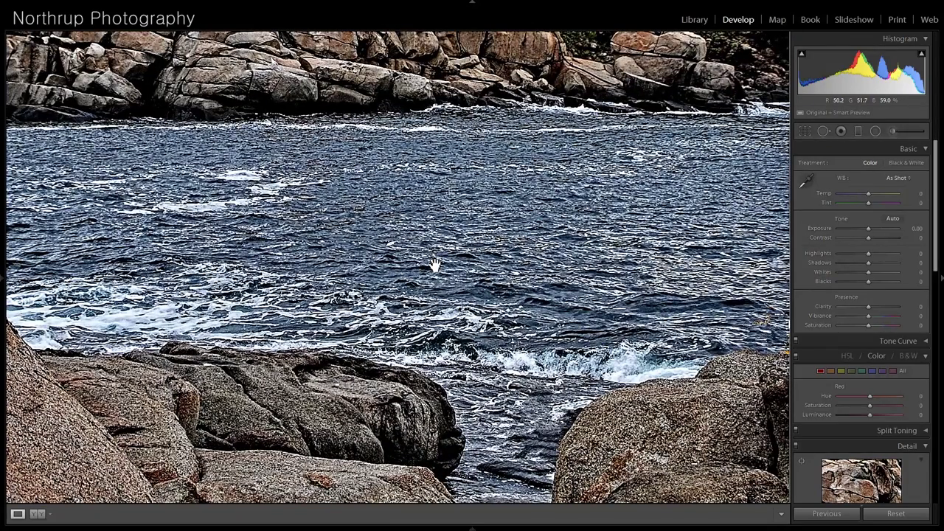
left_click_drag(471, 128, 526, 426)
left_click_drag(524, 184, 571, 380)
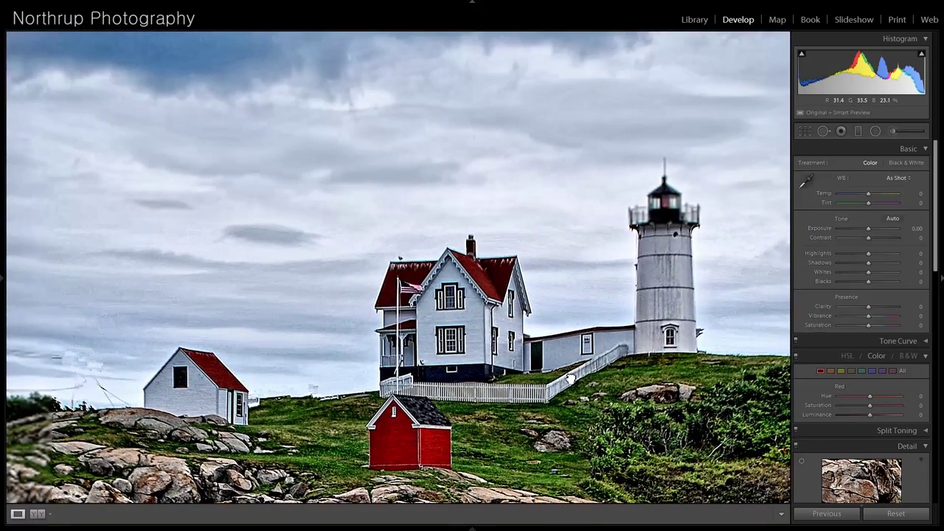
left_click_drag(521, 165, 555, 150)
left_click_drag(527, 309, 524, 251)
left_click(524, 251)
left_click(686, 228)
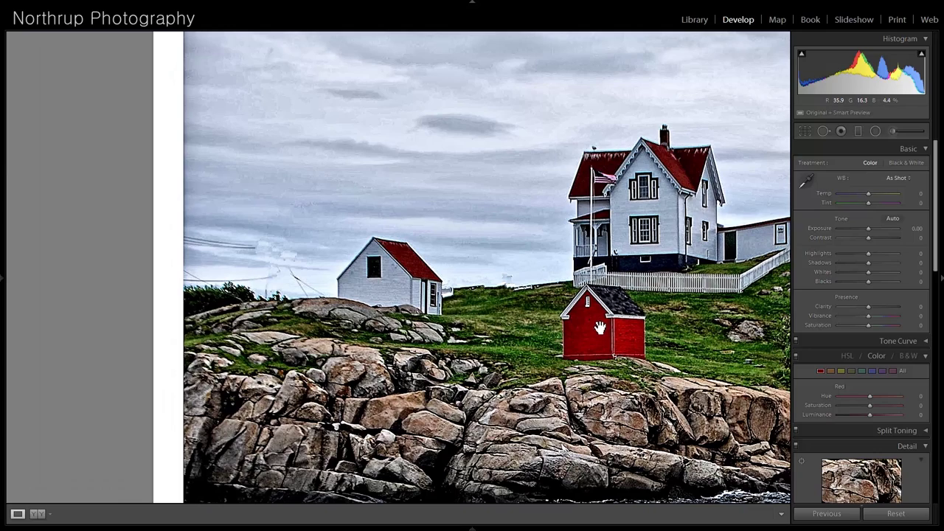
left_click(624, 263)
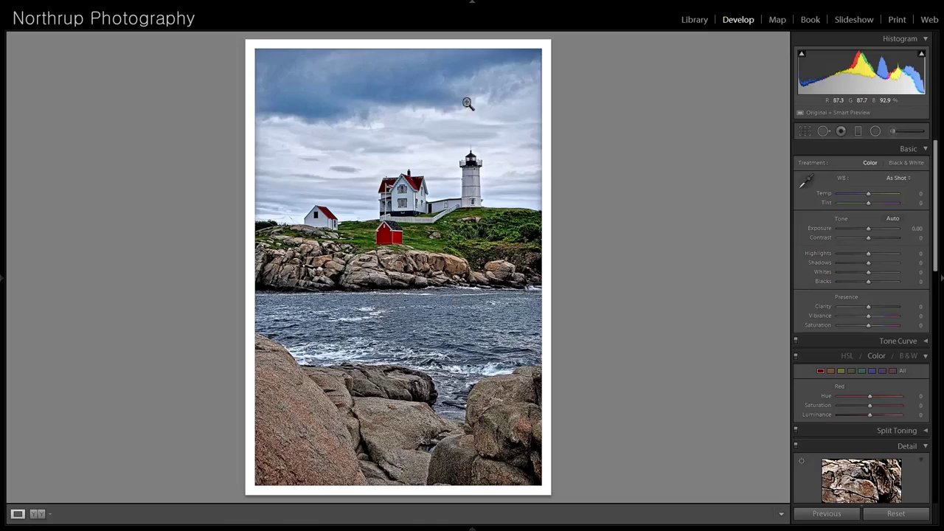
Step: Inspect the lighthouse hill again and the sky around the small white building at close range
left_click(464, 216)
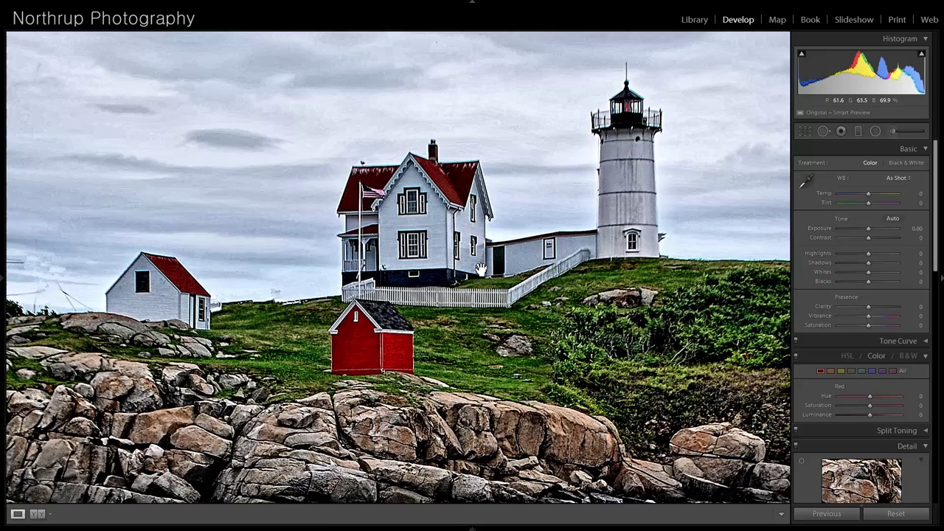
left_click_drag(480, 270, 444, 119)
left_click(464, 235)
left_click(308, 189)
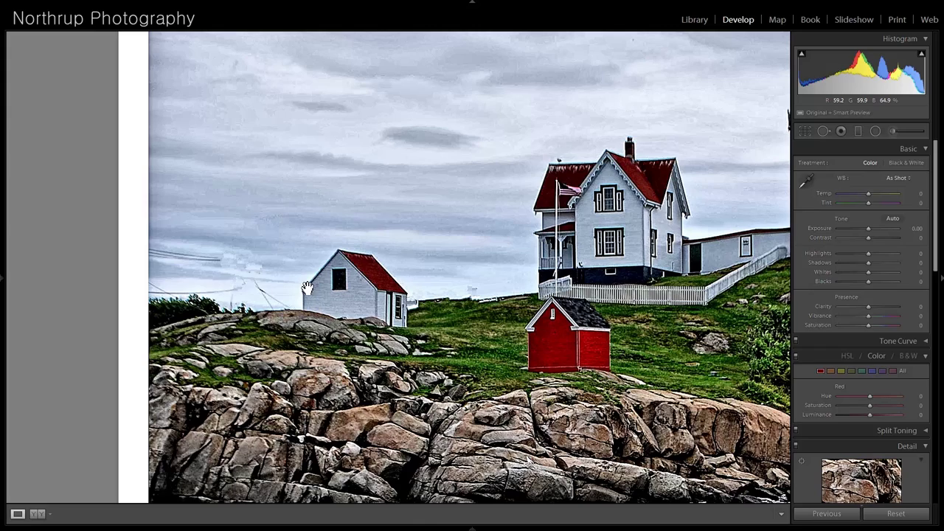
left_click(362, 278)
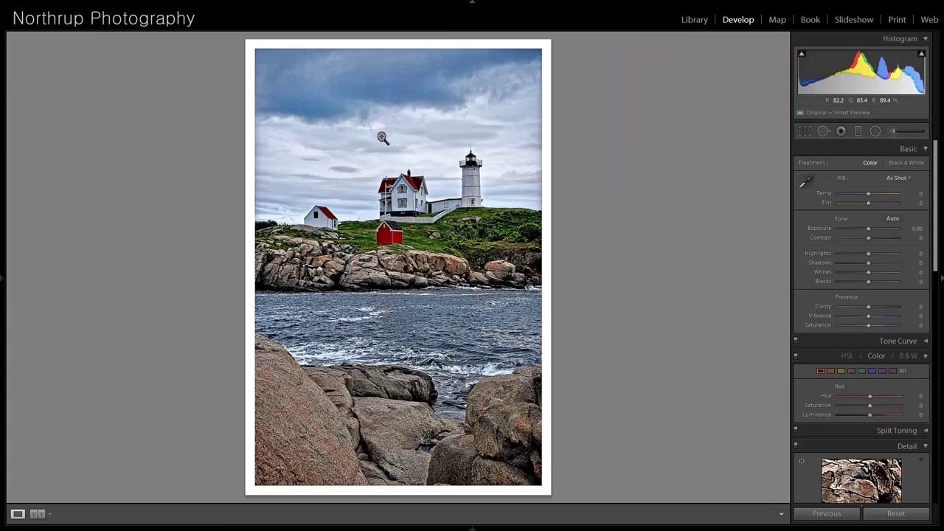
Step: Go to the black-and-white photo of laughing men, check the faces up close and set Exposure to +0.46
key("Right")
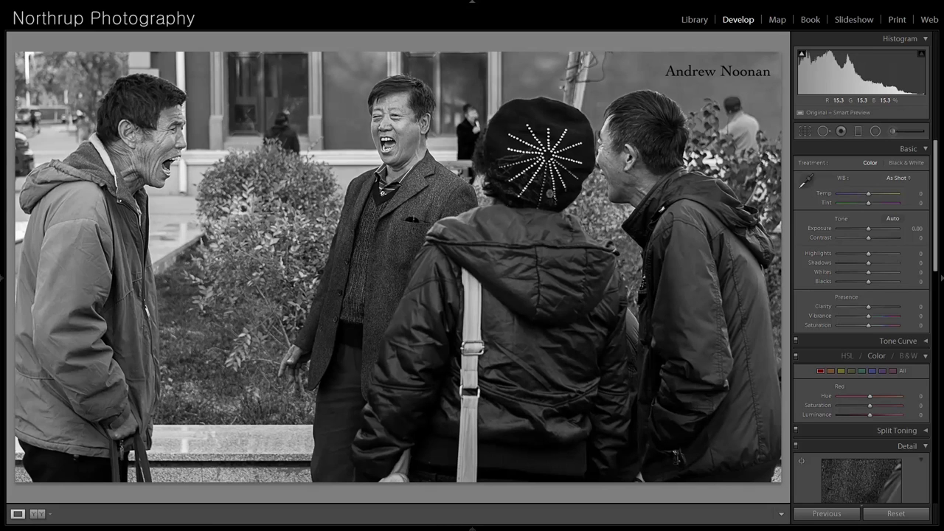
left_click(186, 162)
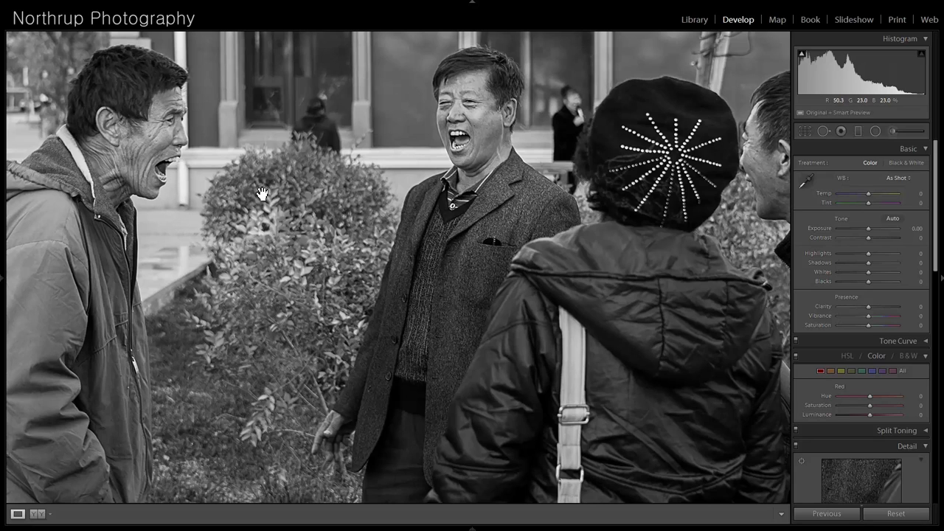
left_click(404, 246)
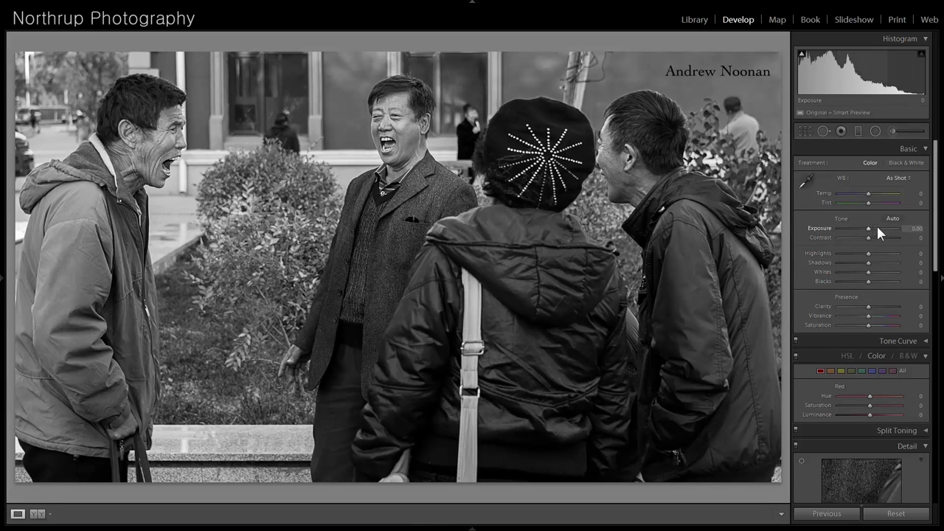
left_click_drag(869, 230, 871, 230)
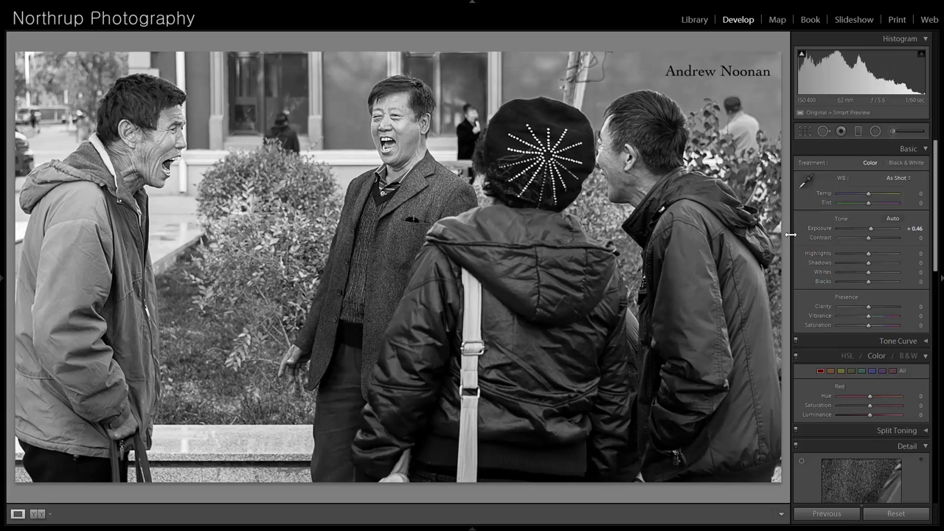
Step: Go to the photo of the soldier draped in the flag
key("Right")
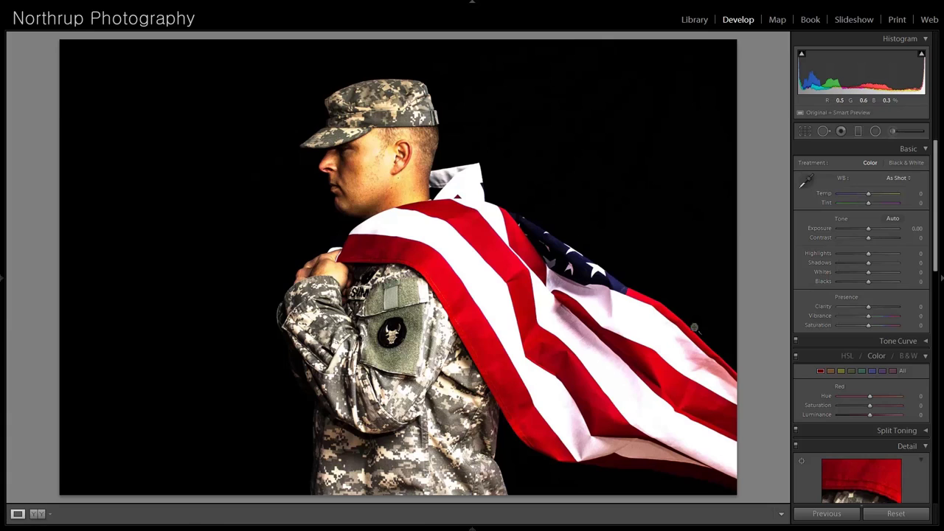
Step: Convert the soldier photo to black and white and set the mix to Red +20 and Blue +92
scroll(870, 301, "down", 5)
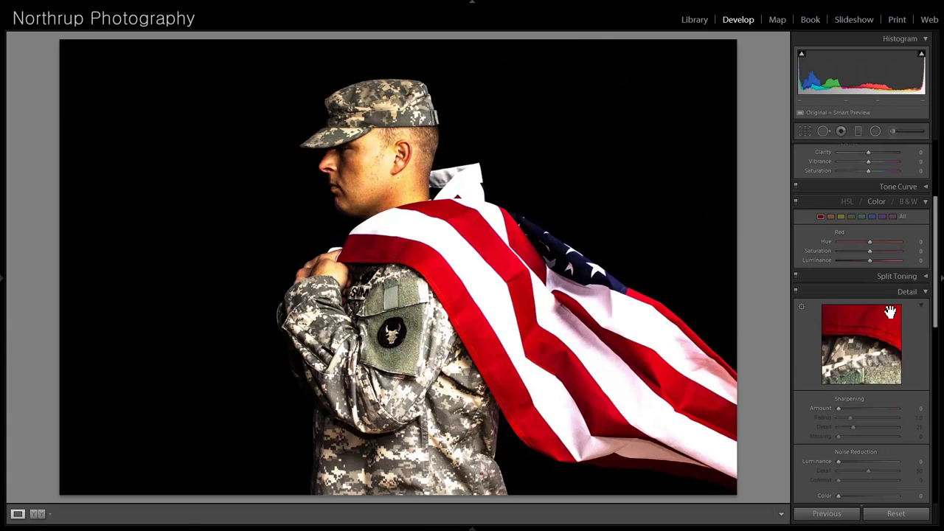
left_click(911, 202)
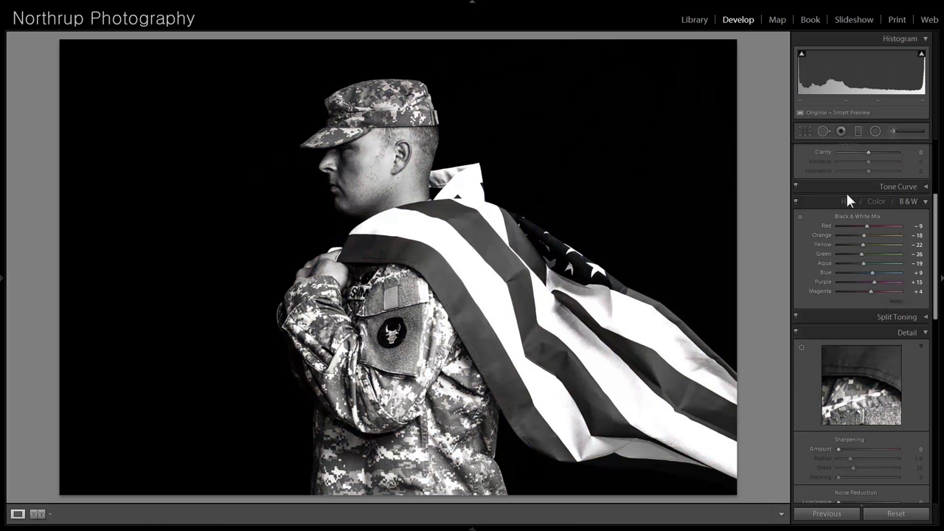
scroll(850, 273, "down", 3)
scroll(849, 269, "up", 3)
left_click_drag(867, 225, 877, 225)
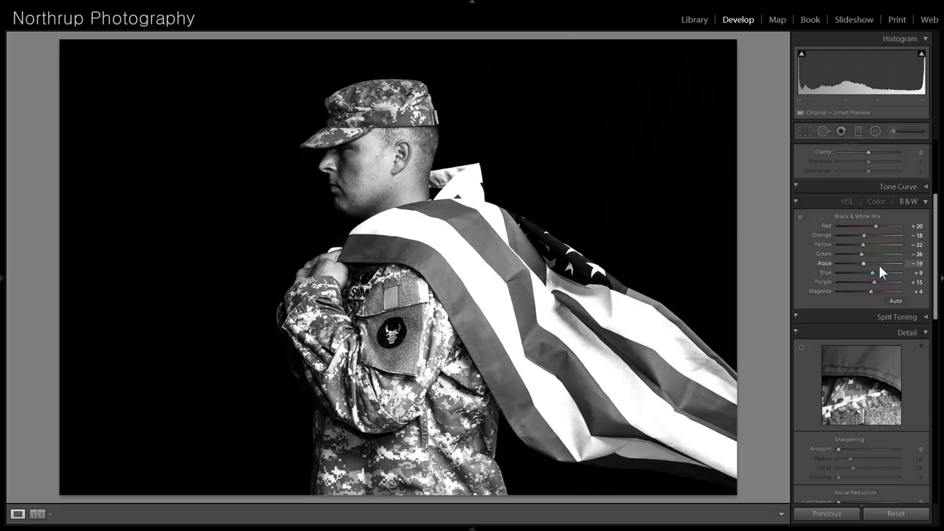
left_click_drag(867, 272, 895, 274)
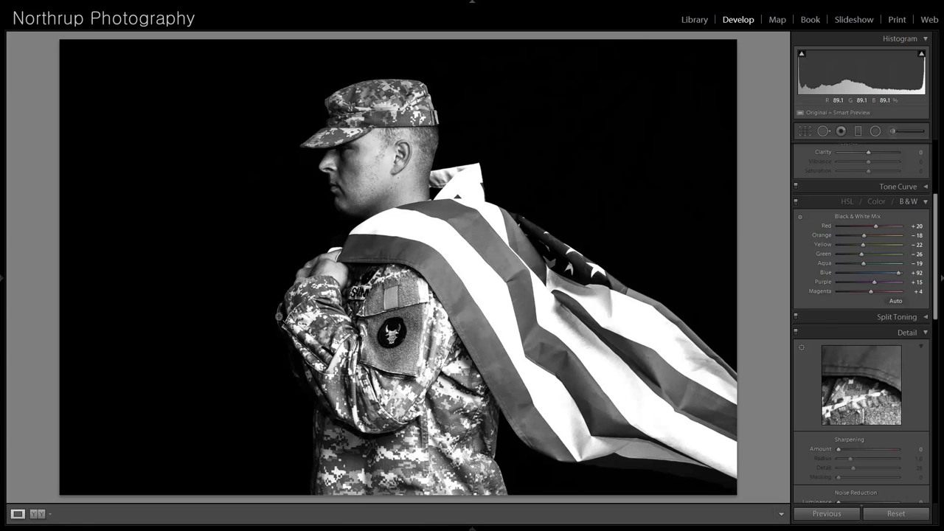
Step: Compare the soldier photo's black-and-white version with the imported original in the edit history, and restore the original color state
mouse_move(3, 279)
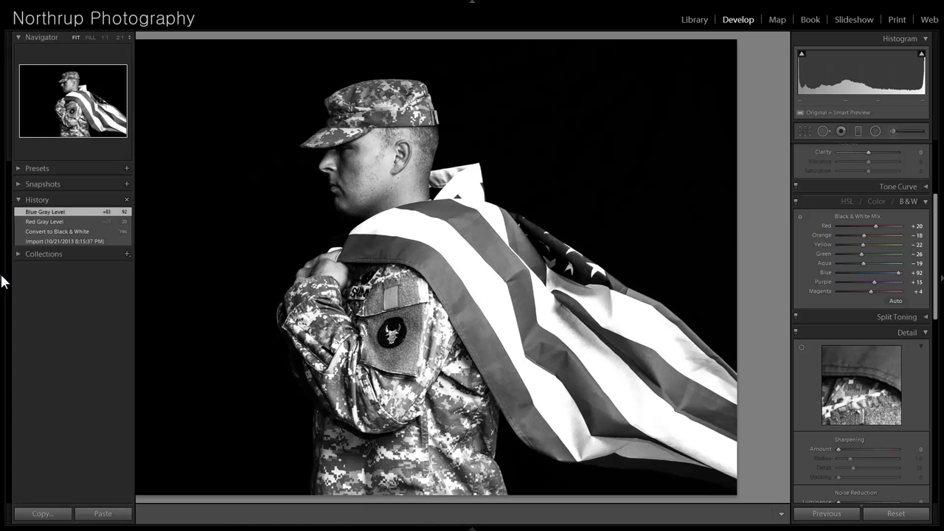
left_click(59, 242)
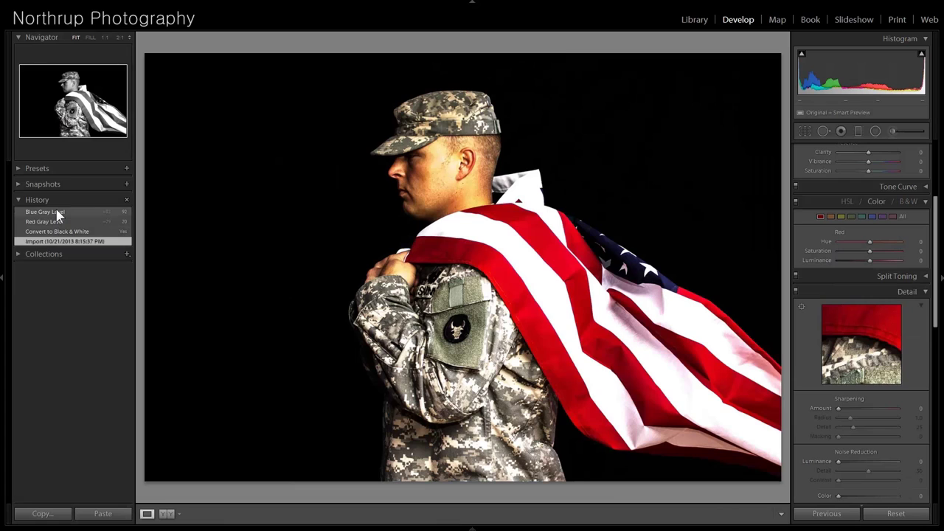
left_click(57, 213)
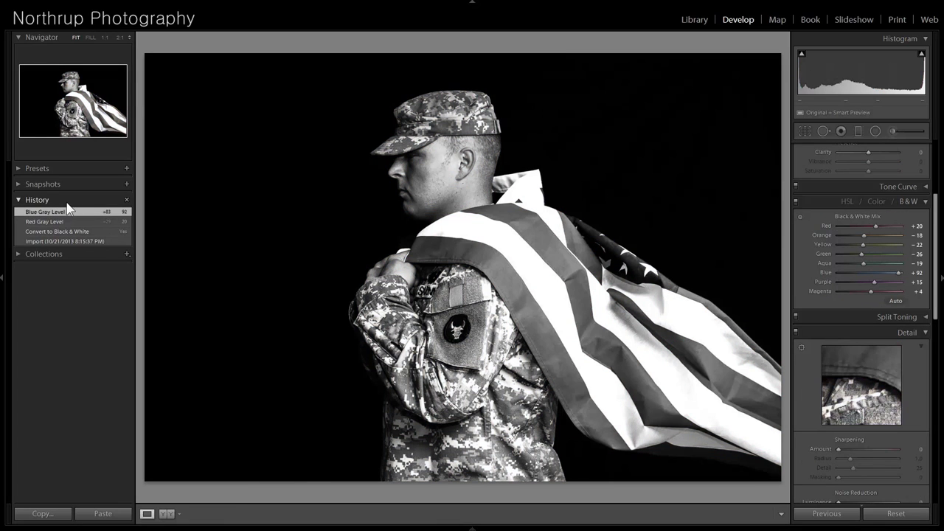
left_click(65, 241)
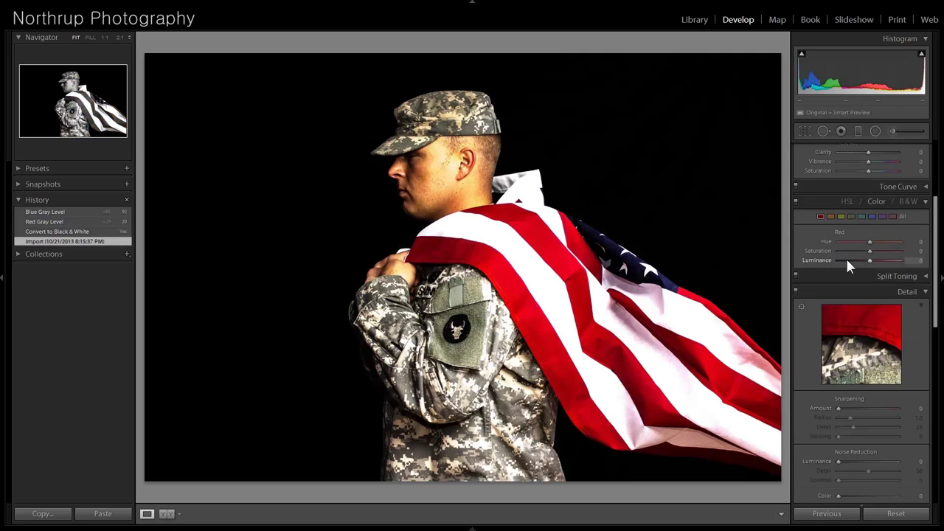
Step: Reduce the soldier photo's Saturation to -49
scroll(846, 258, "up", 4)
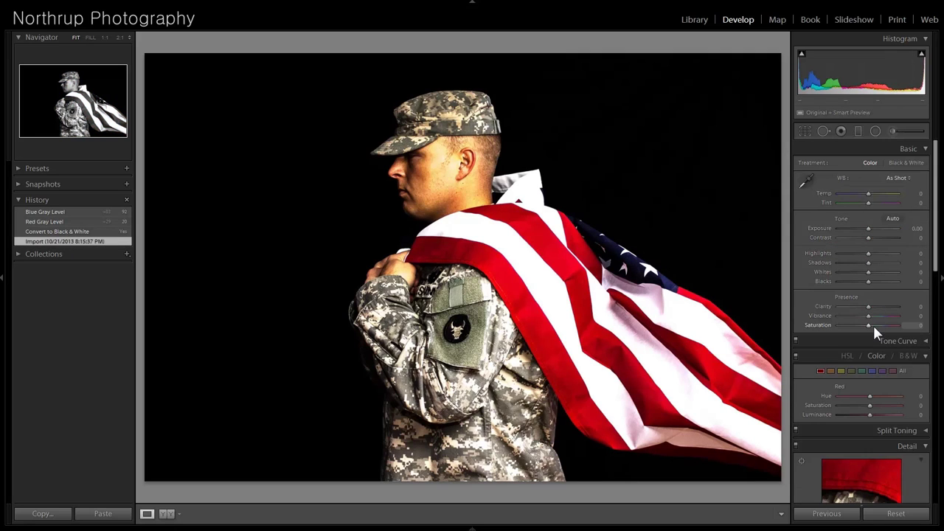
left_click_drag(872, 326, 861, 326)
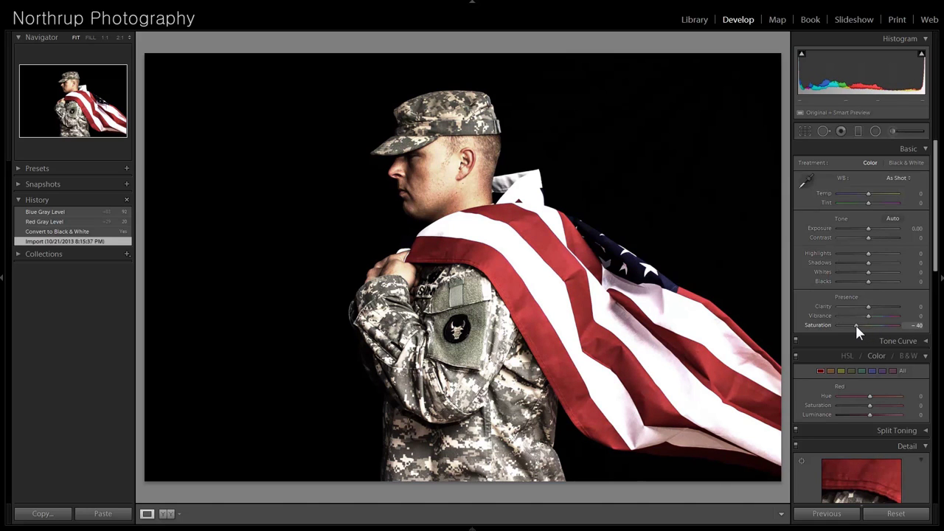
left_click_drag(854, 325, 853, 325)
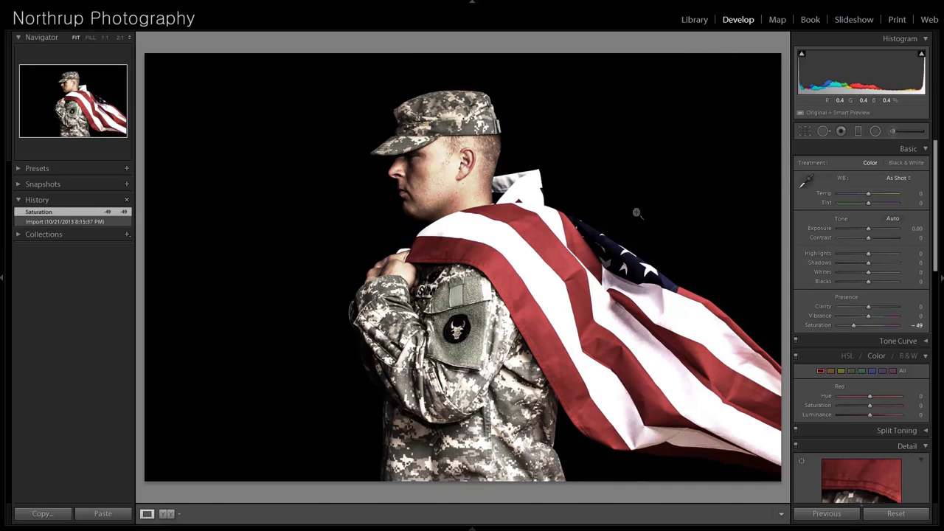
Step: Crop the soldier photo tighter around his head, shoulder and the flag, removing empty black background in front of him
key("r")
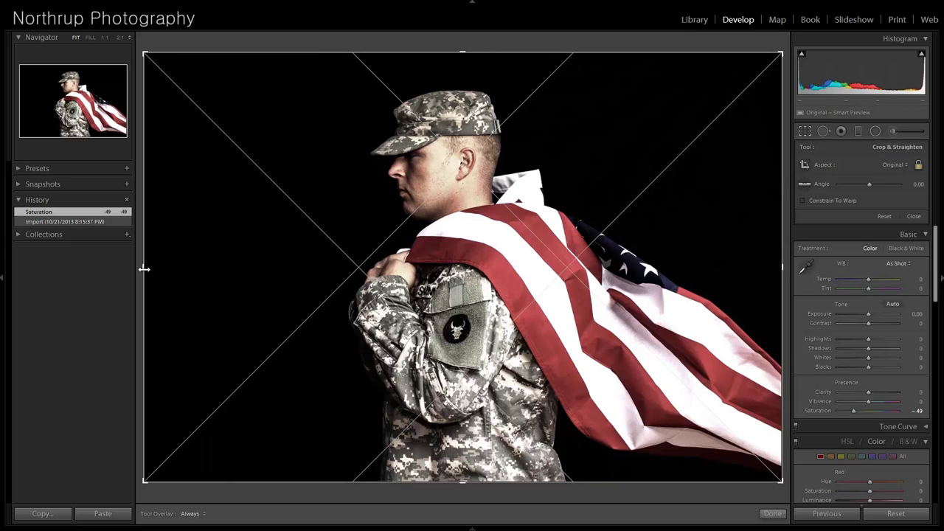
left_click_drag(144, 270, 209, 268)
left_click_drag(357, 285, 351, 264)
left_click_drag(213, 267, 231, 270)
left_click_drag(360, 280, 354, 283)
key("Return")
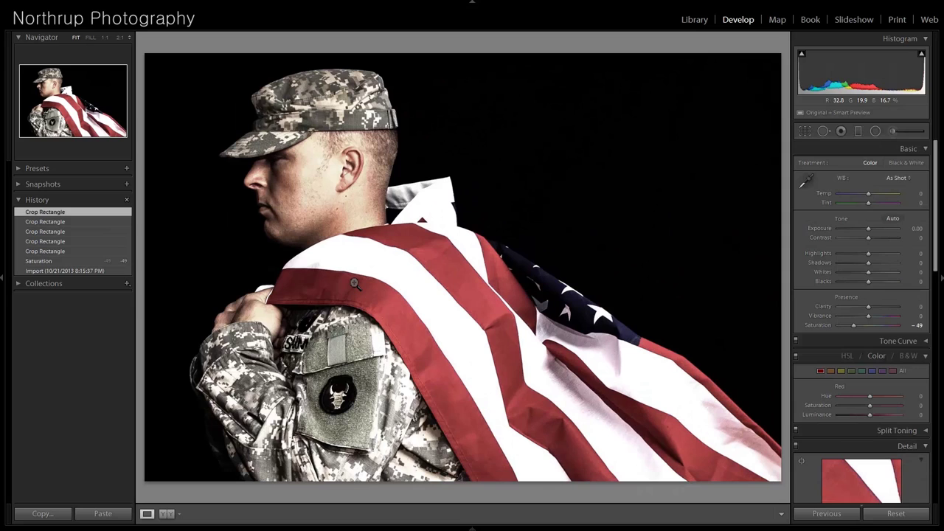
Step: Compare the uncropped and cropped versions of the soldier photo in the edit history, ending on the latest crop
left_click(66, 263)
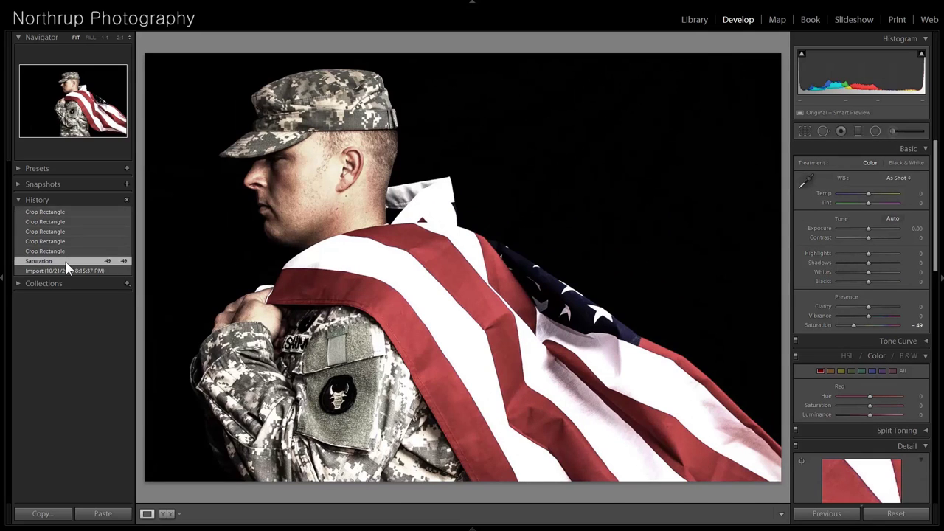
left_click(70, 212)
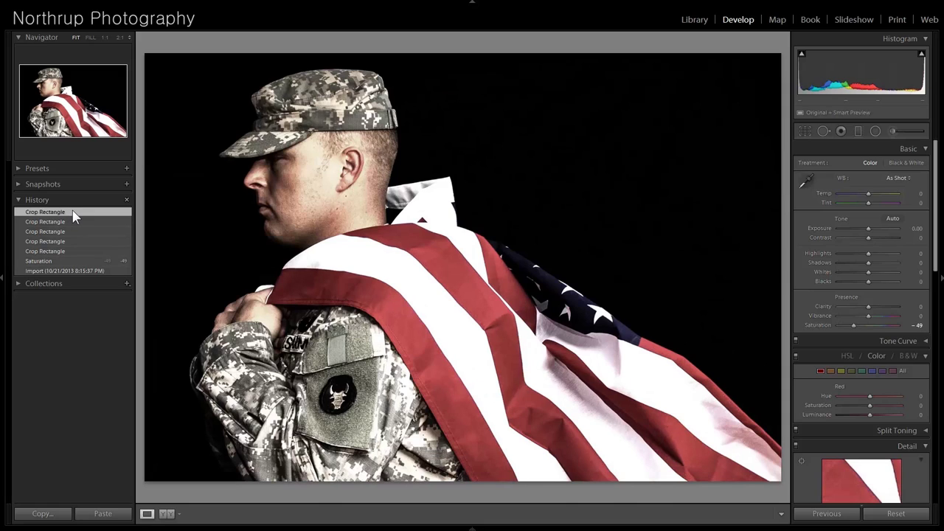
left_click(74, 261)
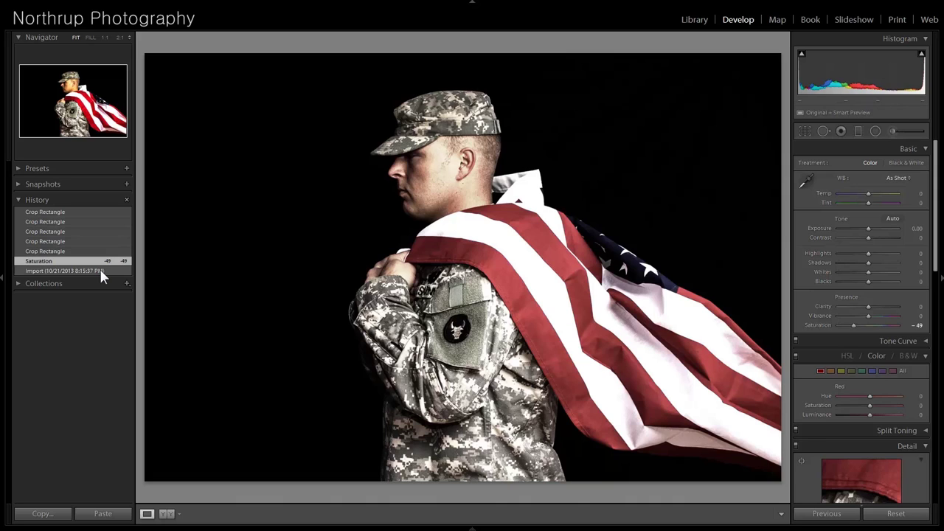
left_click(83, 213)
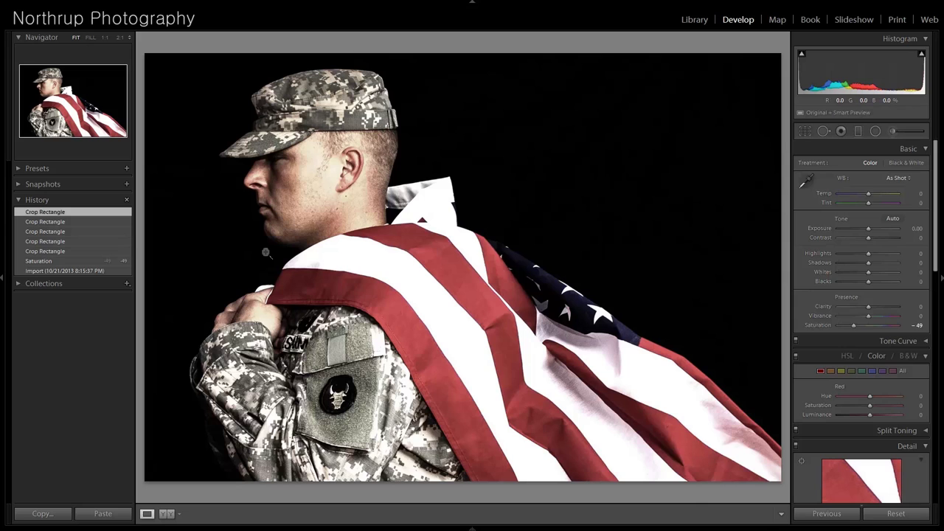
Step: Take a close look at the steam train photo, and return to the soldier photo to inspect his cap and face
key("Right")
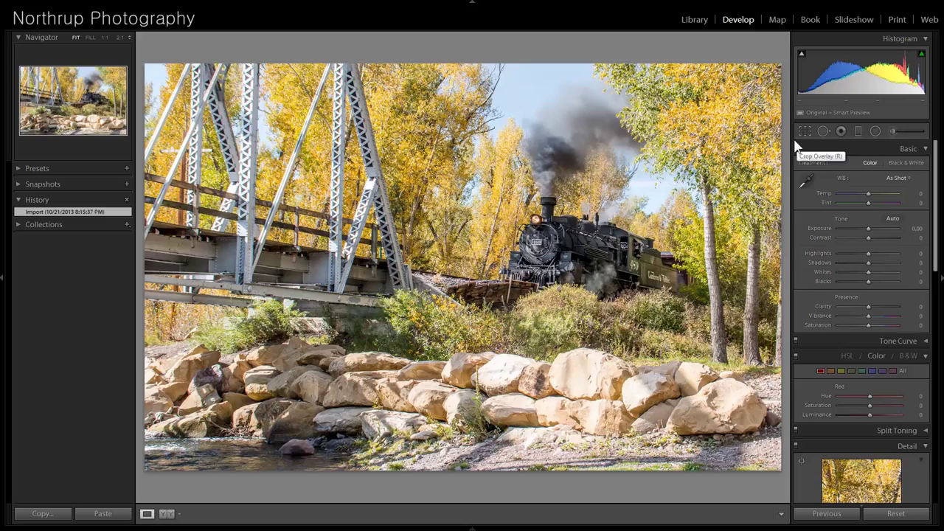
left_click(609, 216)
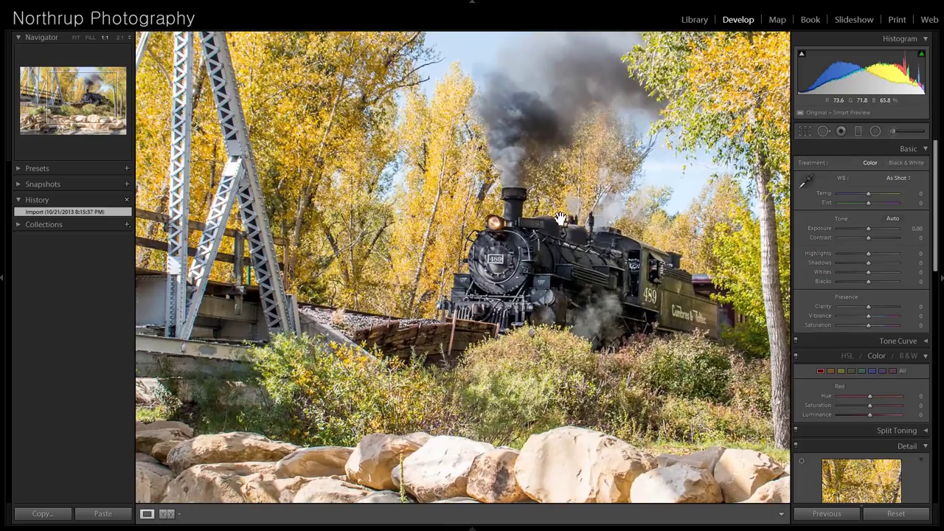
key("Right")
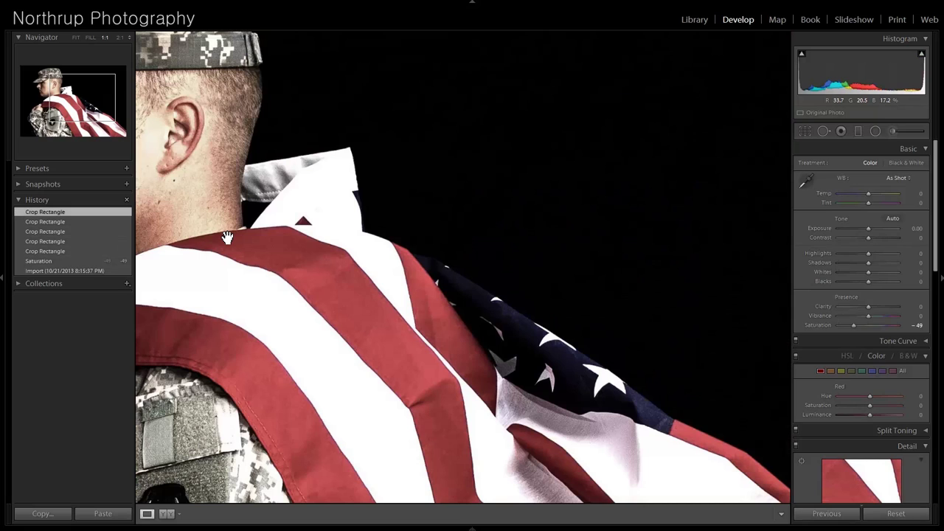
left_click(227, 238)
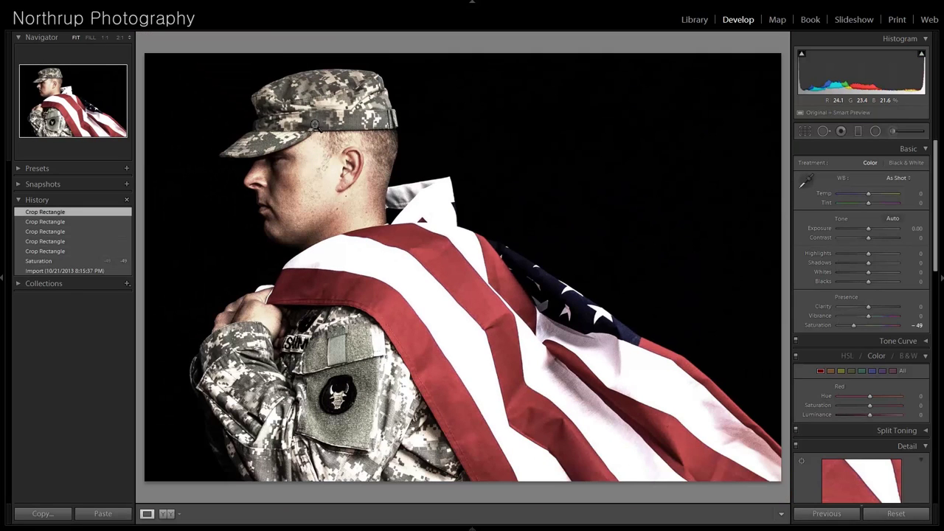
left_click(307, 112)
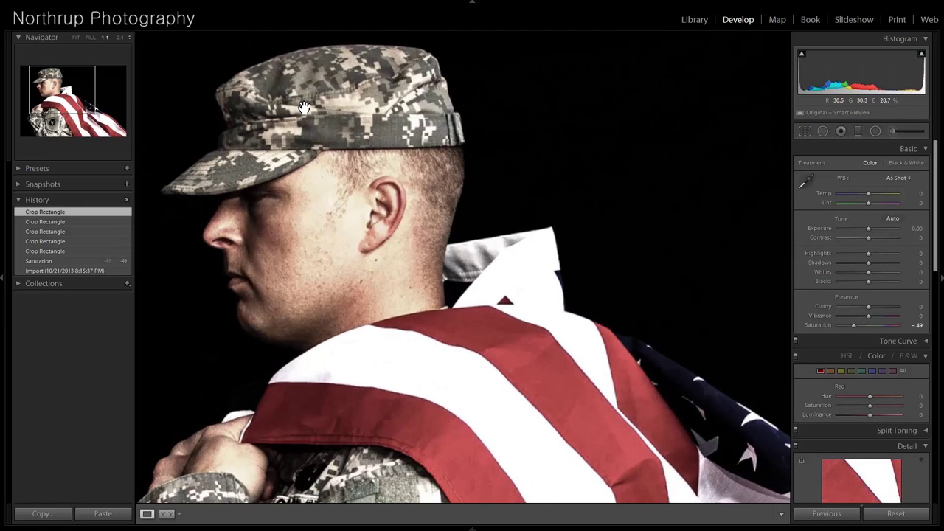
left_click_drag(309, 115, 420, 162)
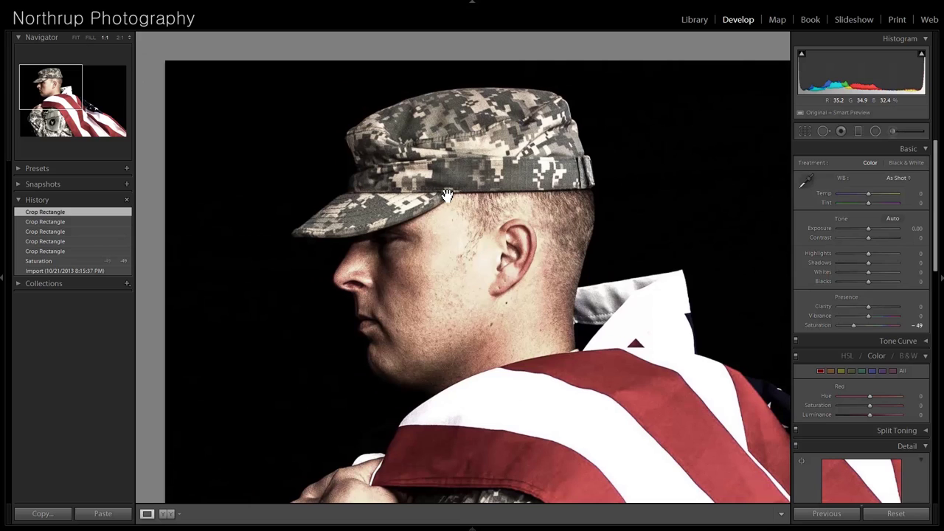
left_click(513, 245)
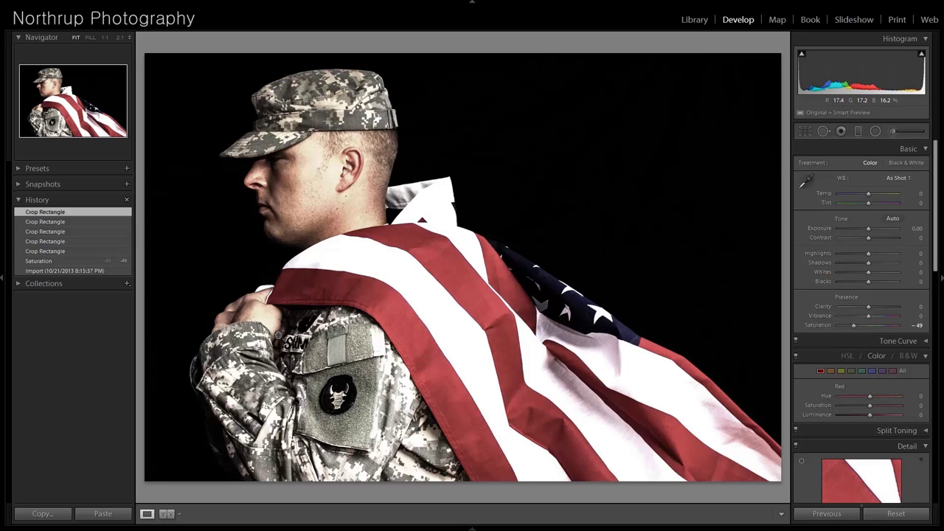
Step: Go to the steam train photo and examine the locomotive at close range
key("Right")
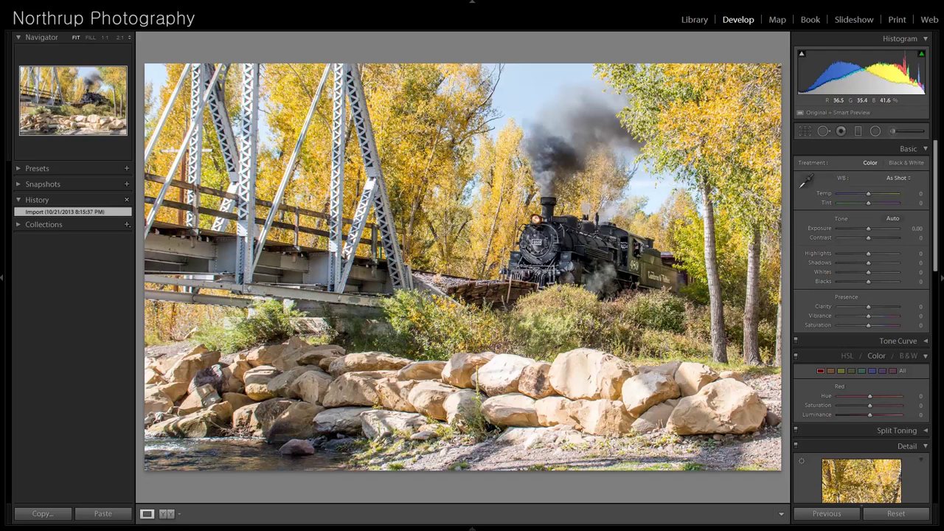
left_click(589, 230)
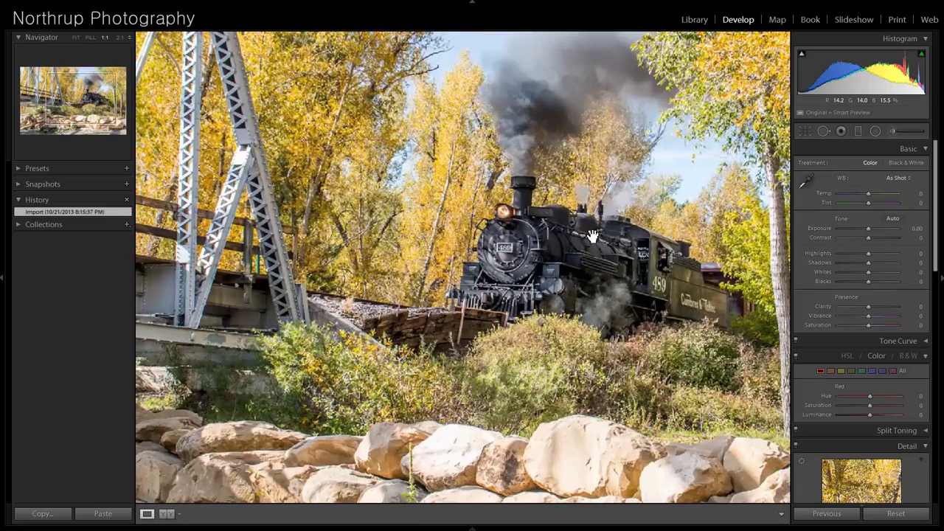
left_click(549, 253)
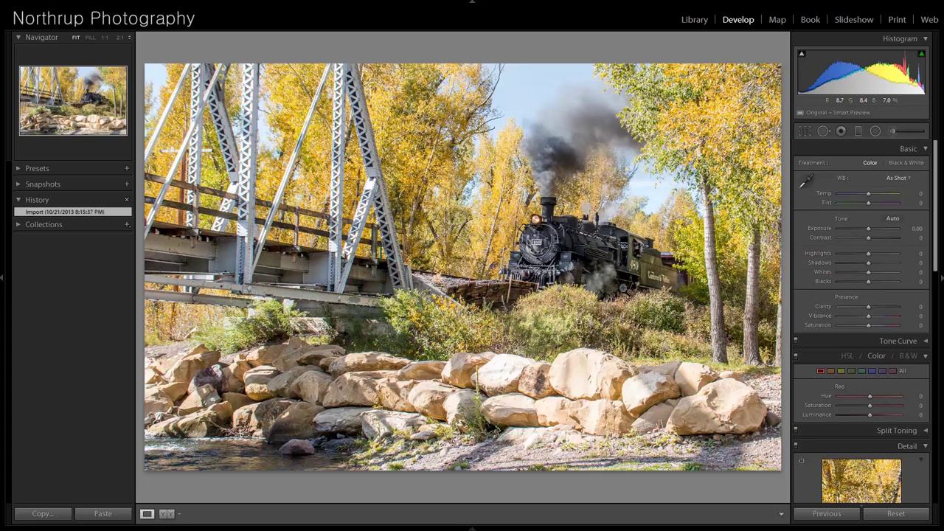
Step: Crop the train photo at its original proportions, trimming the right-hand tree and the water and gravel in the foreground
left_click(808, 132)
mouse_move(782, 470)
left_mouse_down()
mouse_move(735, 450)
mouse_move(765, 468)
left_mouse_up()
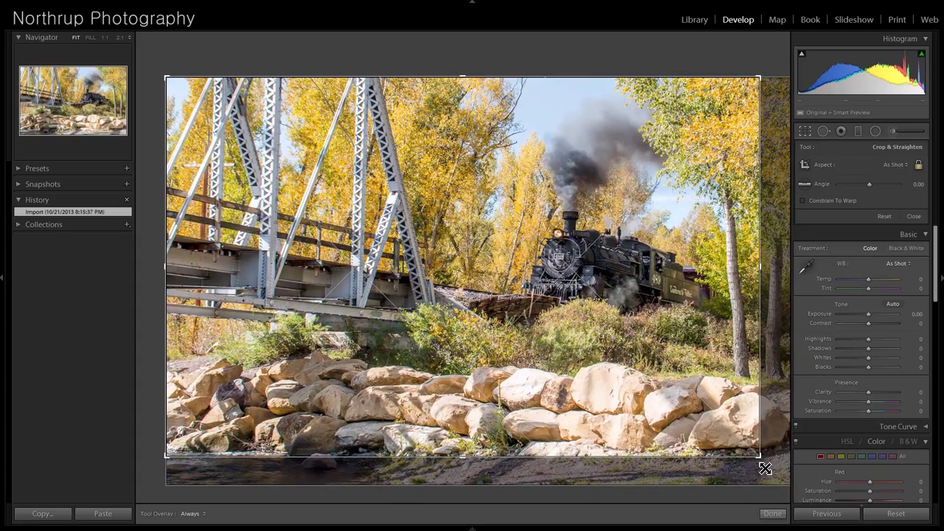
left_click_drag(765, 468, 763, 467)
key("Return")
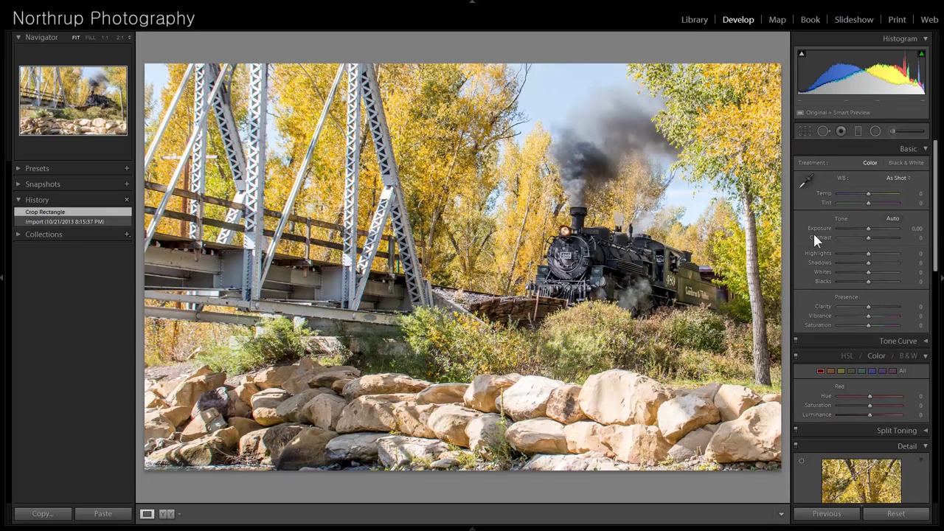
left_click(803, 131)
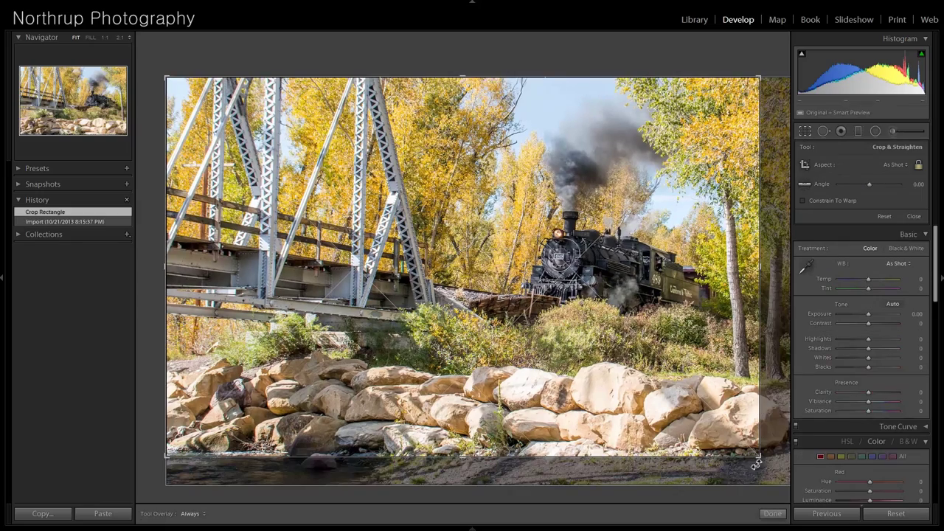
left_click_drag(762, 461, 753, 459)
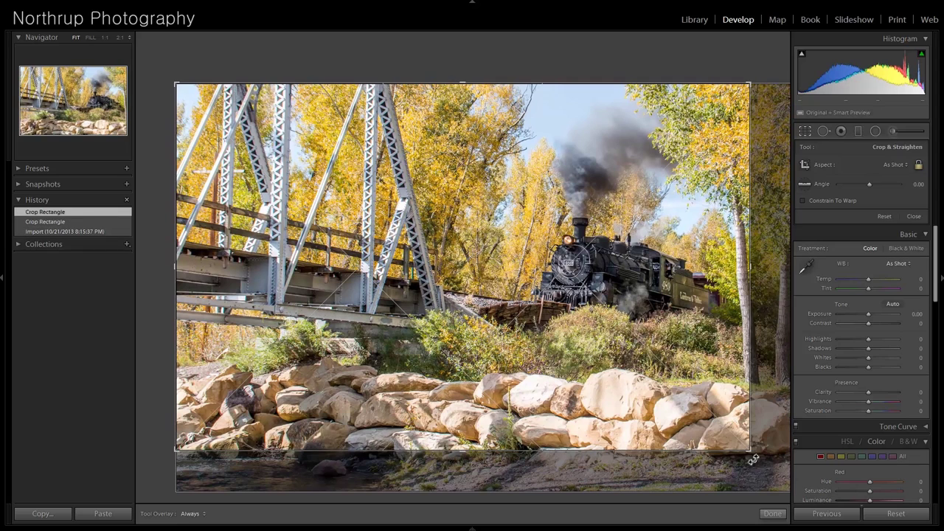
key("Return")
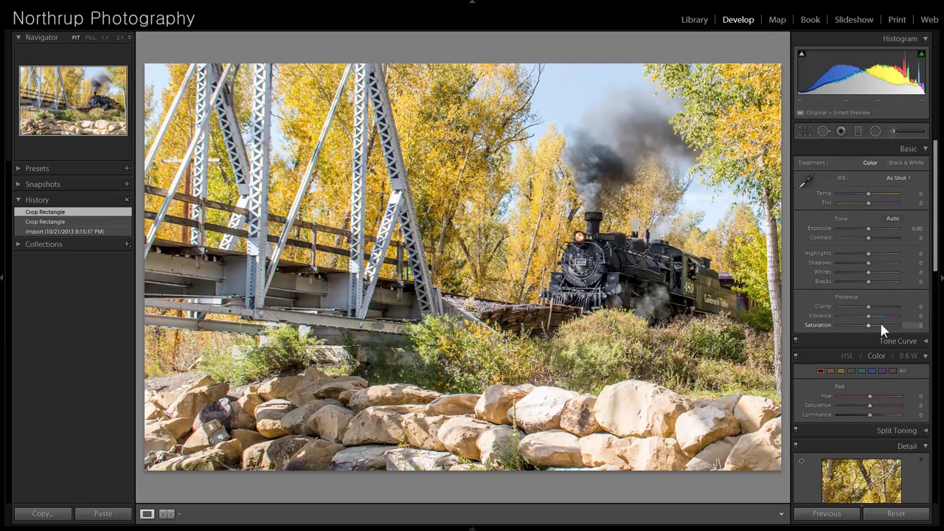
Step: Set the train photo's Blacks to -21 and Contrast to +29
left_click_drag(871, 281, 863, 281)
left_click_drag(869, 237, 875, 241)
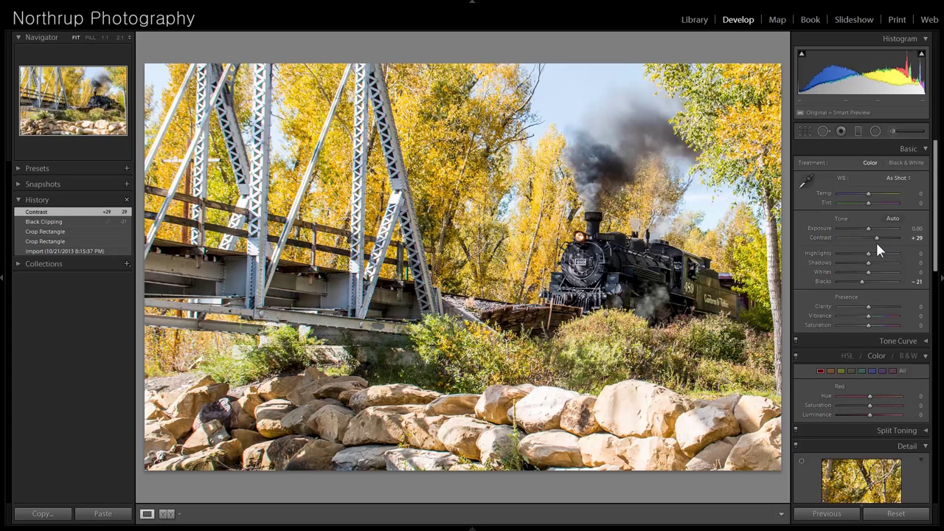
Step: Go to the photo of the insect on the pink rose
key("Right")
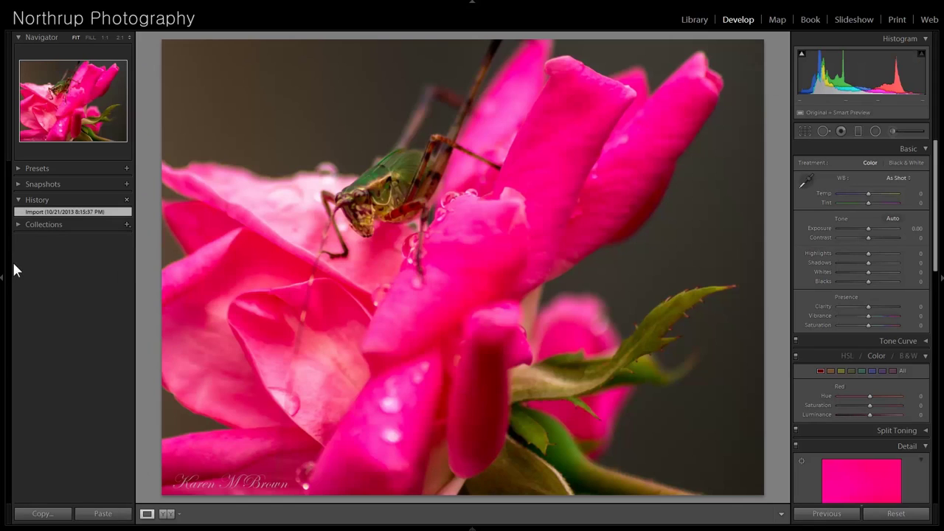
Step: Hide the side panel with the edit history and examine the insect on the pink rose at close range, glancing briefly at the following photo
key("F7")
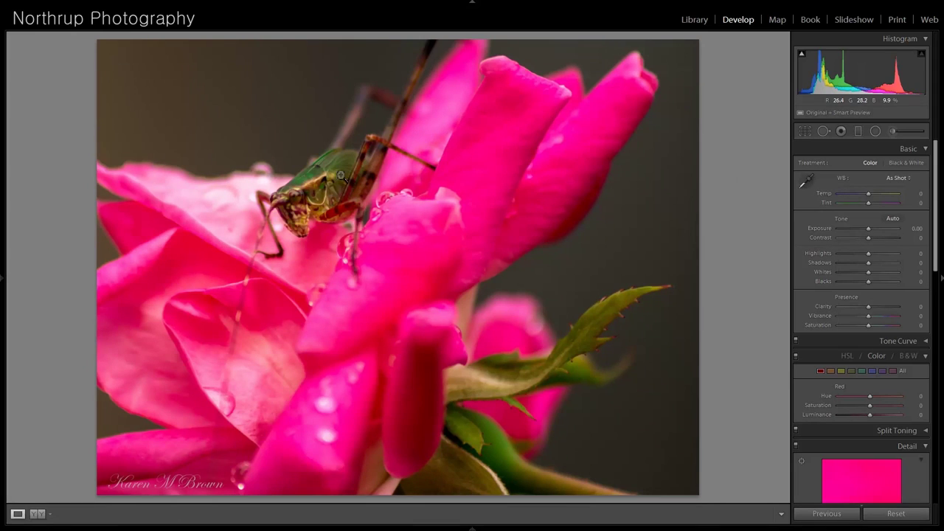
left_click(330, 163)
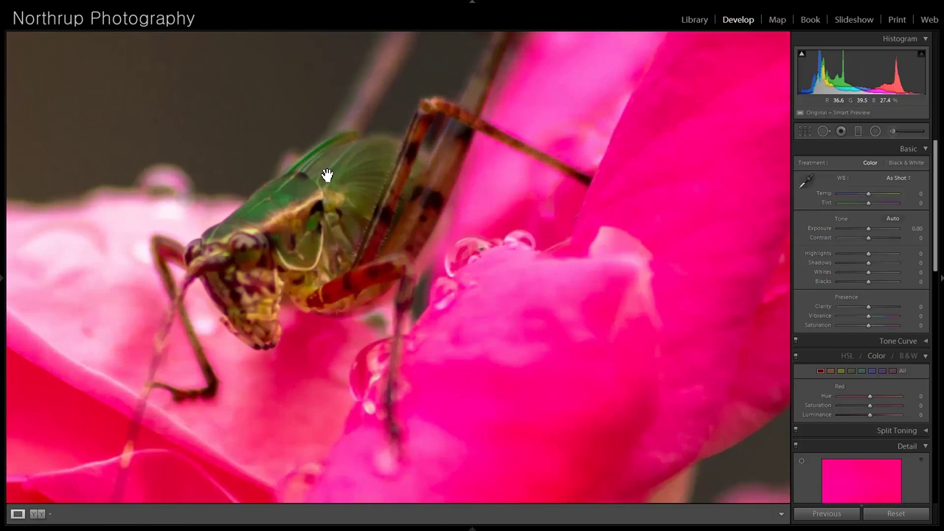
left_click_drag(260, 231, 341, 169)
left_click(359, 274)
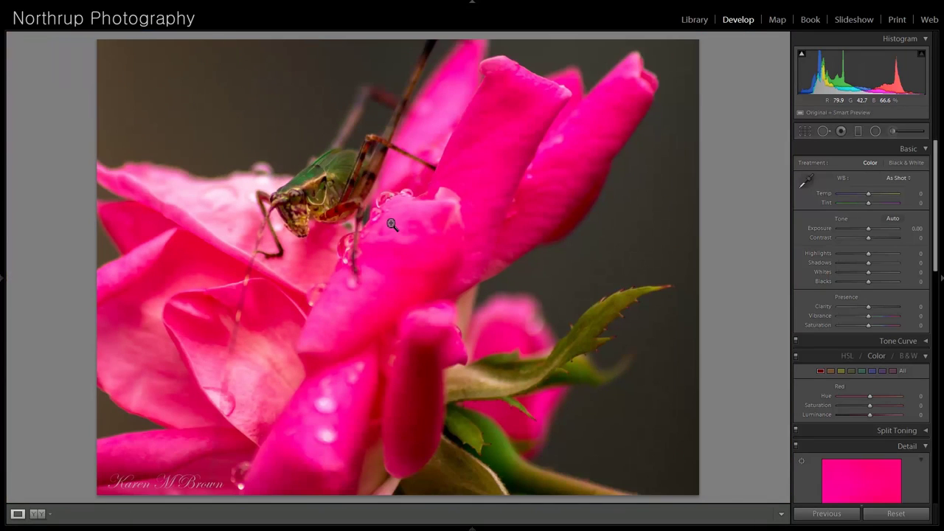
left_click_drag(329, 202, 350, 223)
left_click(350, 222)
left_click(310, 156)
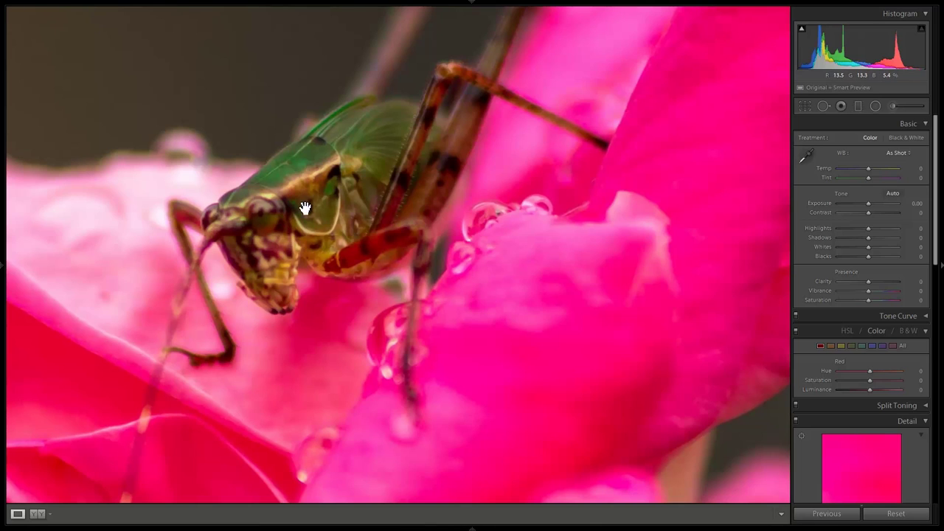
left_click_drag(323, 198, 460, 175)
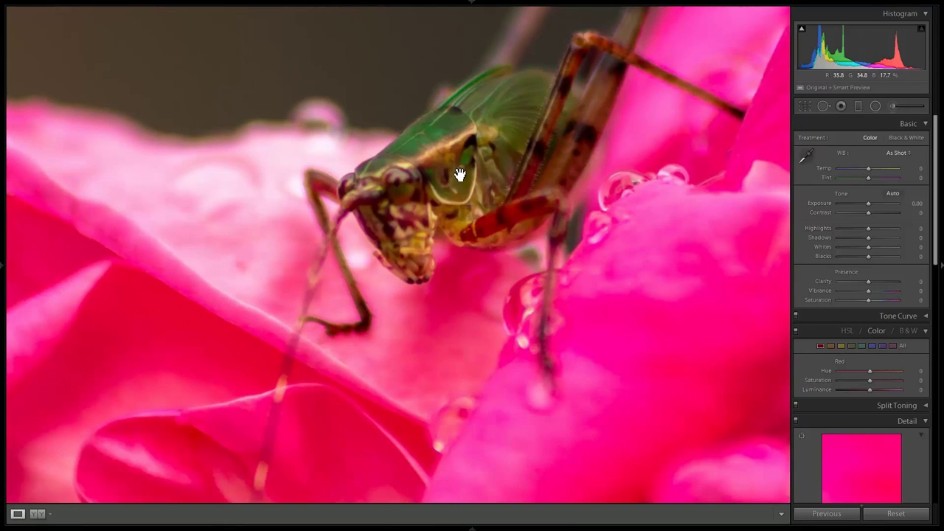
left_click(414, 194)
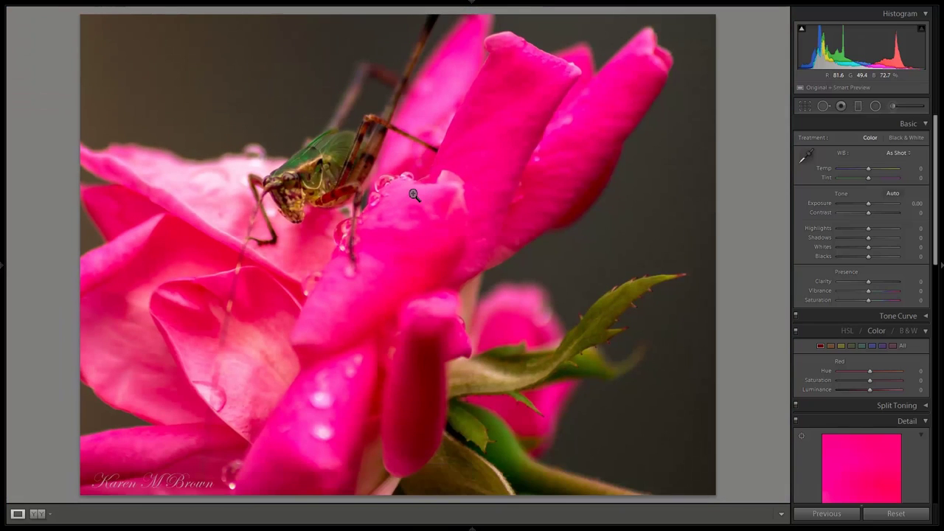
key("Right")
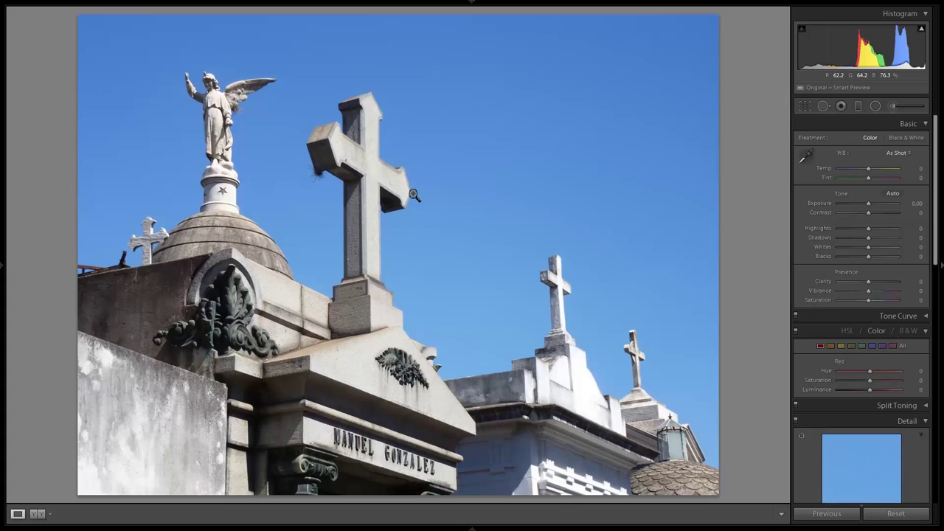
key("Left")
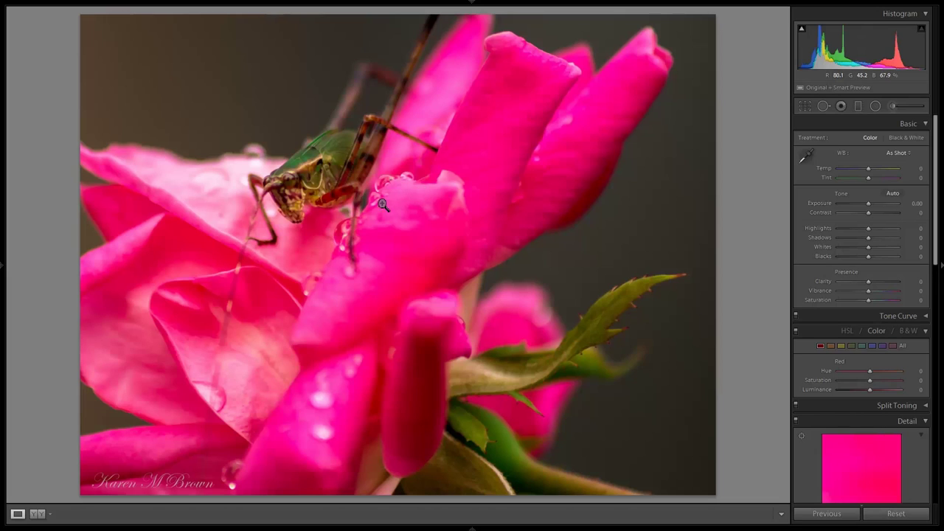
Step: Crop the insect photo at its original proportions, trimming the right-hand petals, the leaf and the lower part of the rose
left_click(802, 108)
left_click_drag(718, 496, 592, 405)
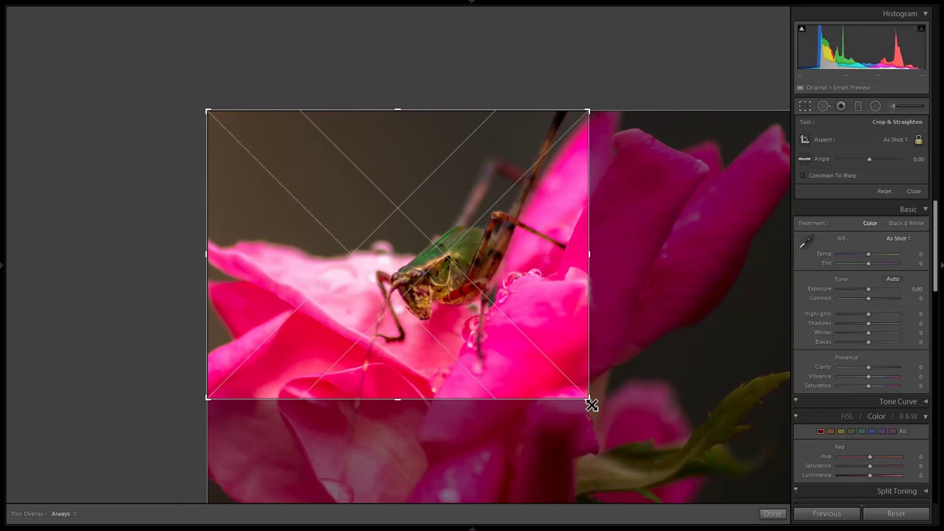
key("Return")
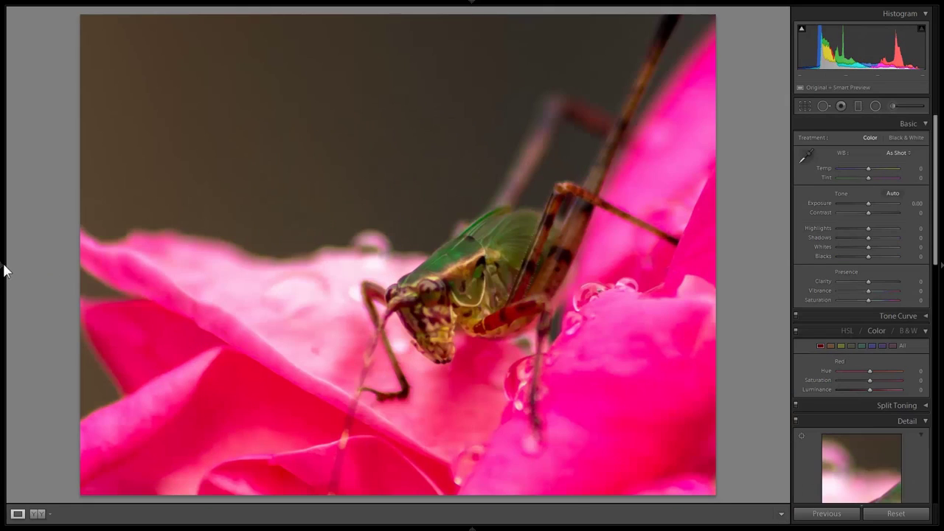
Step: Compare the imported insect photo with its cropped version and examine the cropped insect at close range
mouse_move(2, 269)
left_click(53, 207)
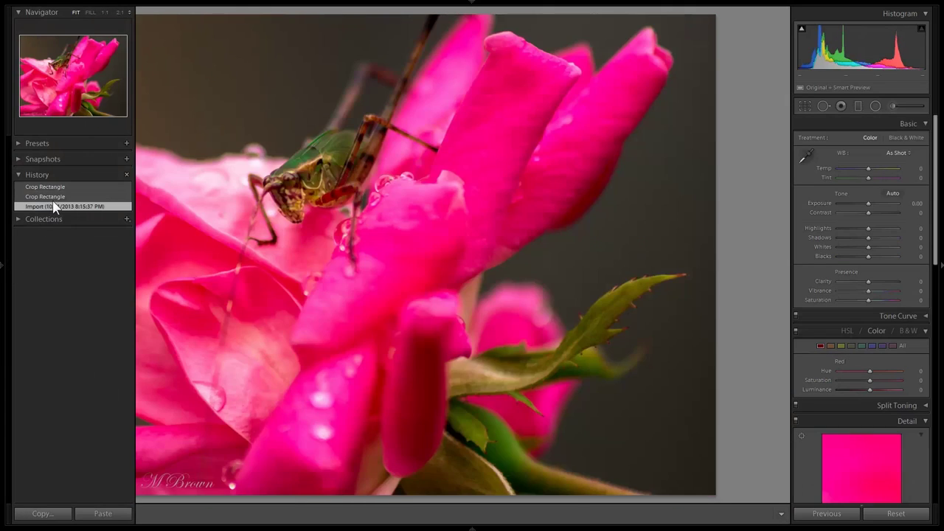
left_click(59, 188)
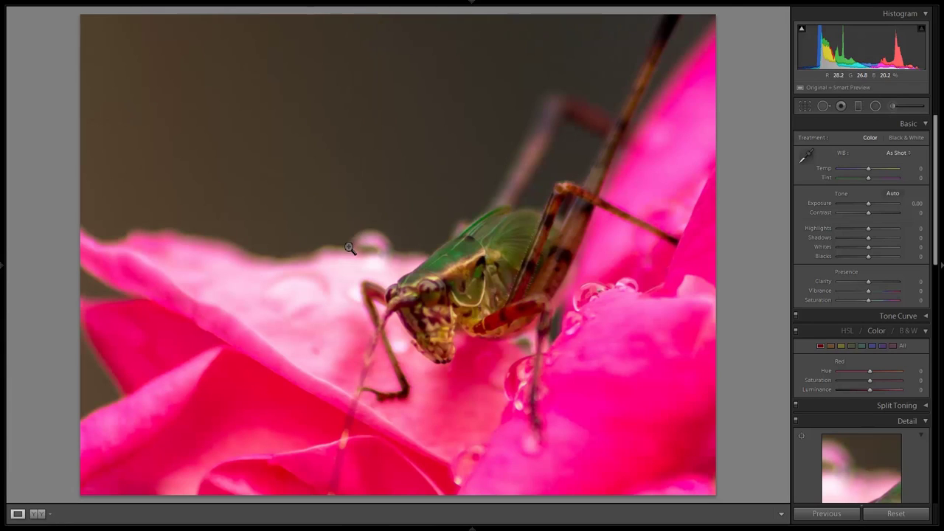
left_click(244, 260)
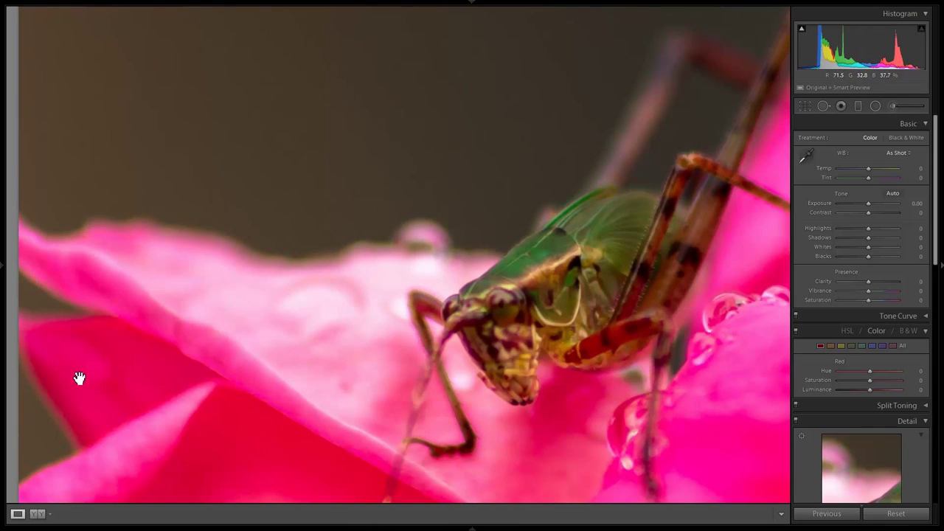
left_click(331, 274)
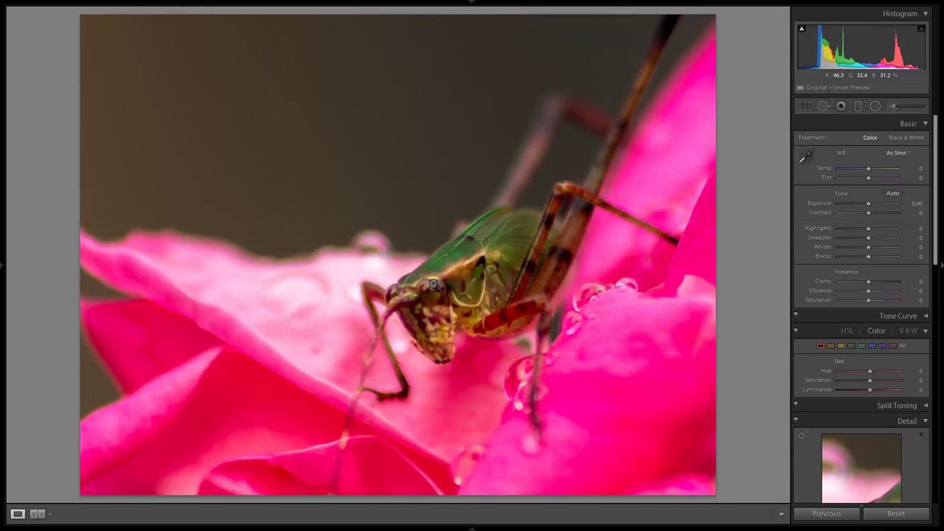
Step: Go to the cemetery photo and examine the angel statue and the large cross at close range
key("Right")
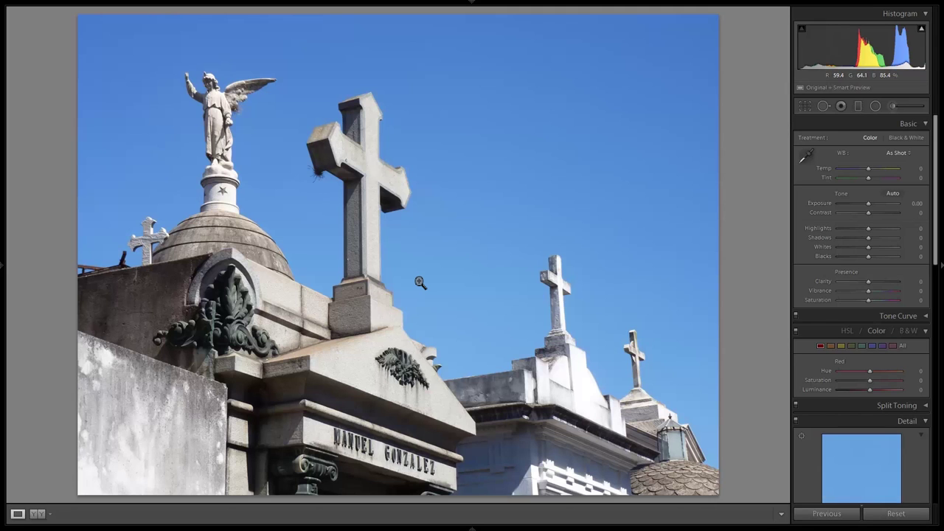
left_click(280, 127)
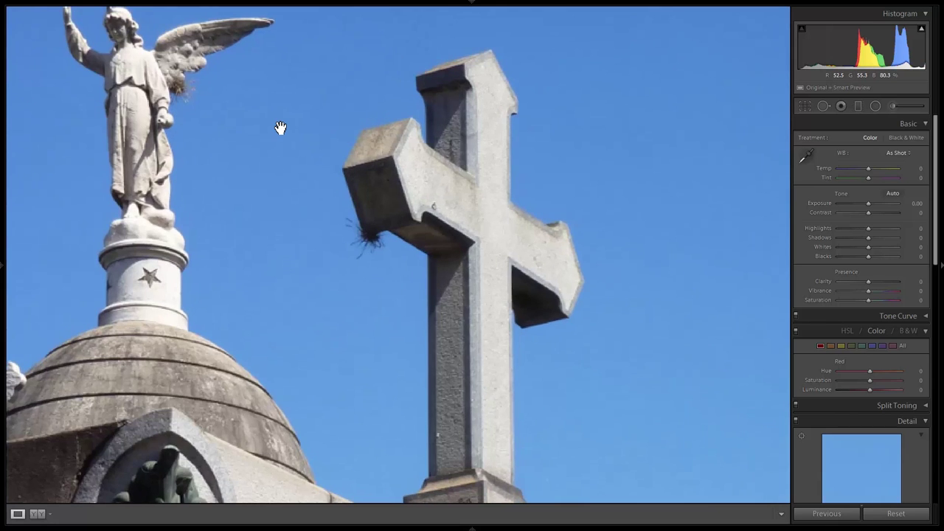
left_click_drag(218, 203, 326, 217)
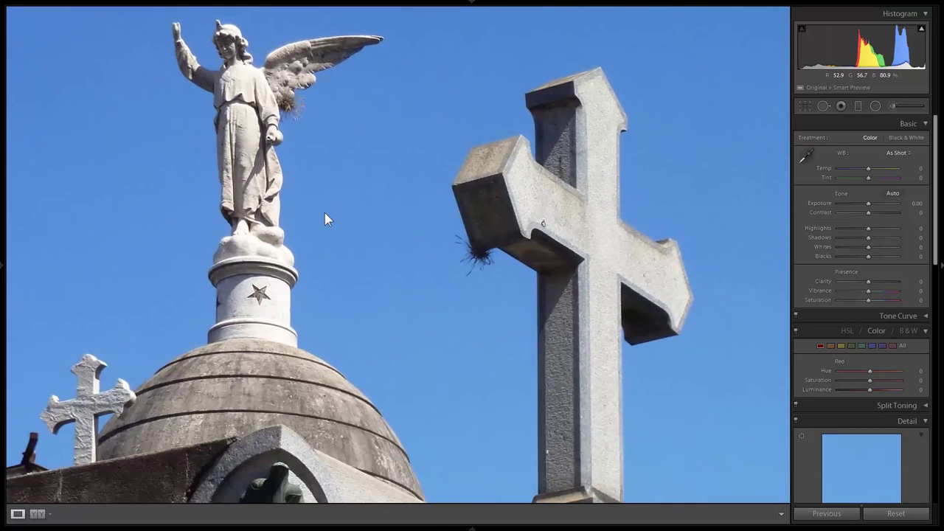
left_click(327, 217)
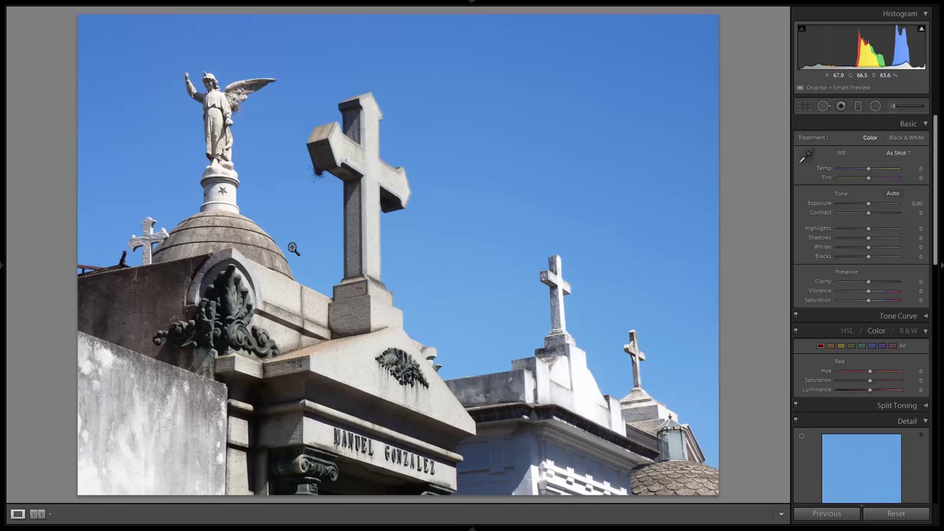
Step: Try a black-and-white conversion of the cemetery photo with Blue at -23 in the mix, and revert to the imported state
left_click(911, 332)
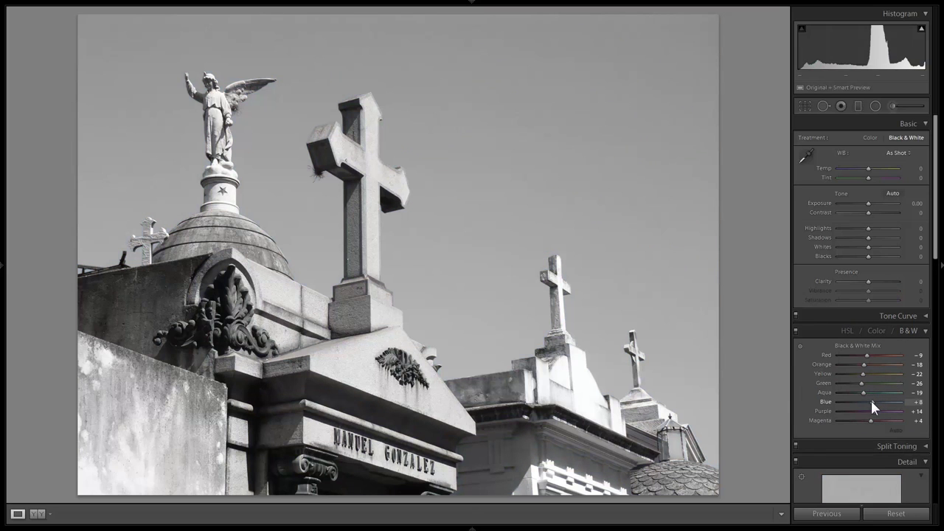
left_click_drag(873, 402, 862, 403)
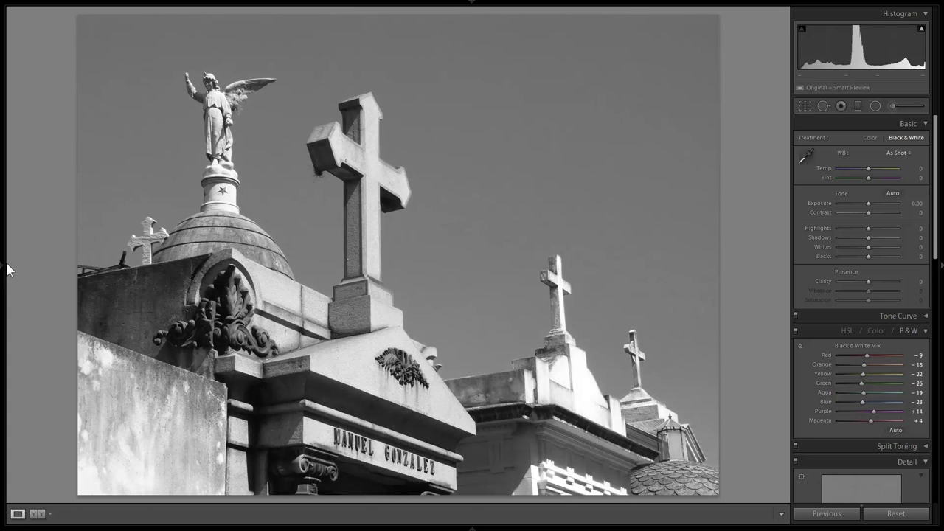
mouse_move(4, 267)
left_click(59, 207)
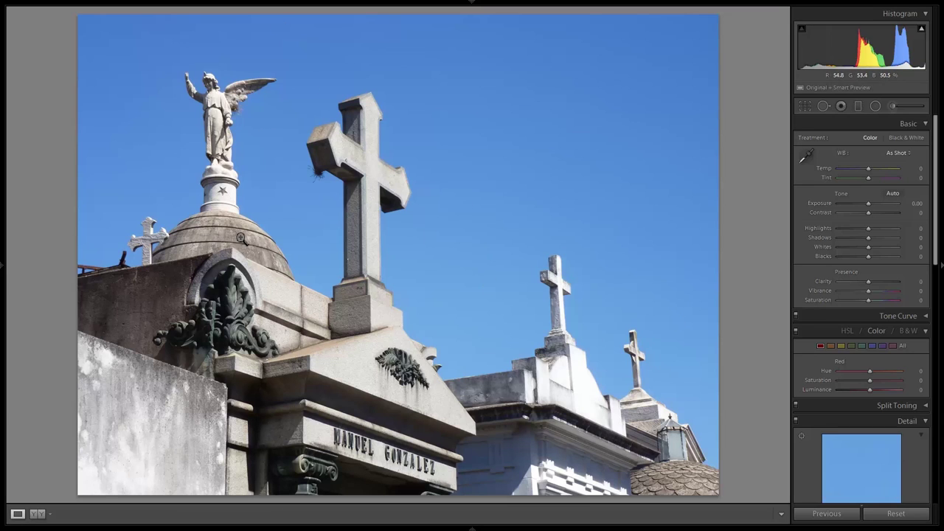
Step: Try a slightly tighter crop of the cemetery photo at its original proportions, keeping the angel statue, and revert to the imported state
left_click(806, 106)
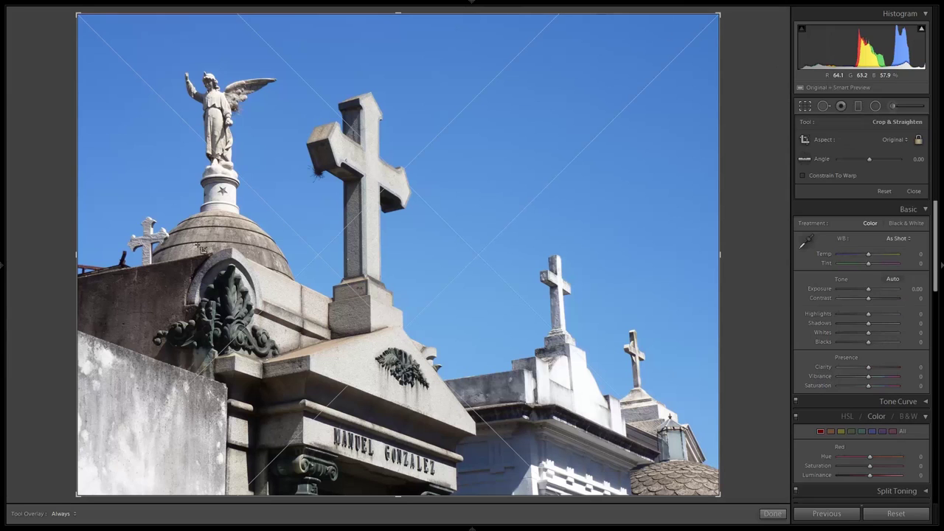
left_click_drag(83, 257, 108, 264)
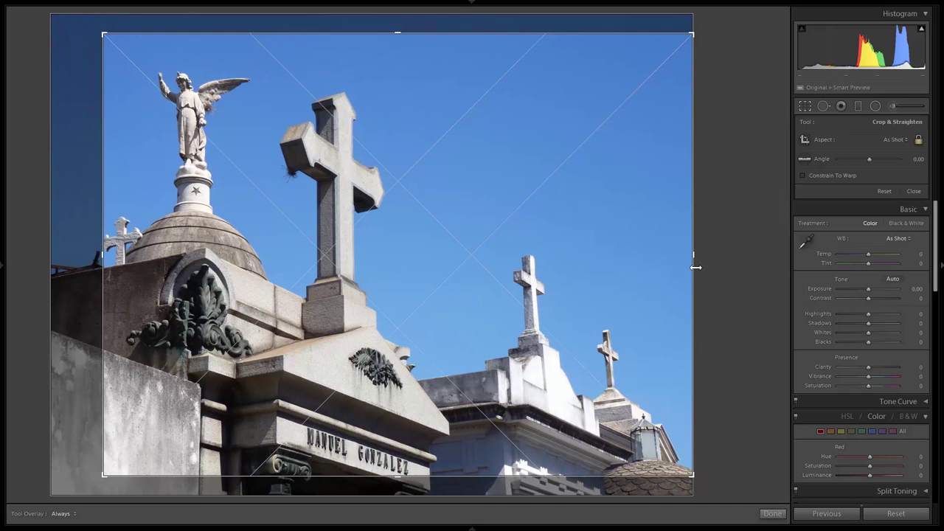
left_click_drag(696, 268, 681, 263)
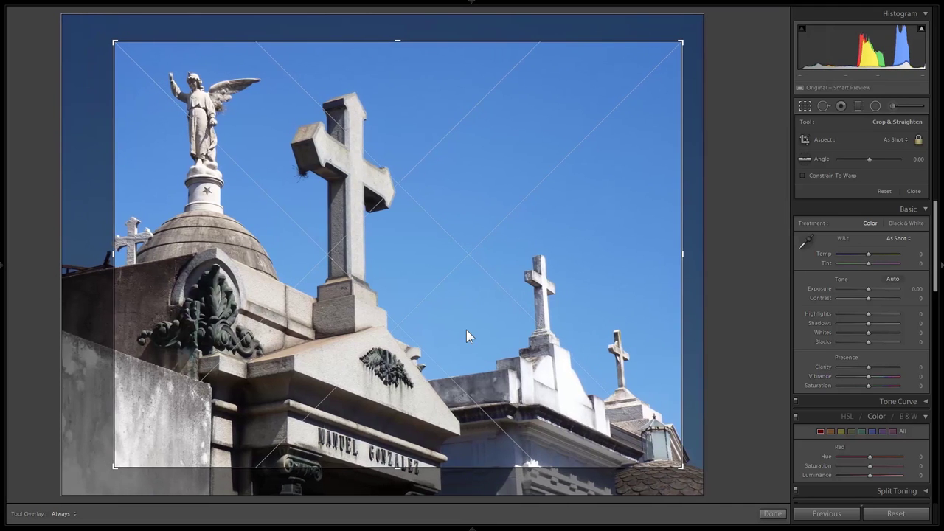
left_click_drag(464, 322, 459, 326)
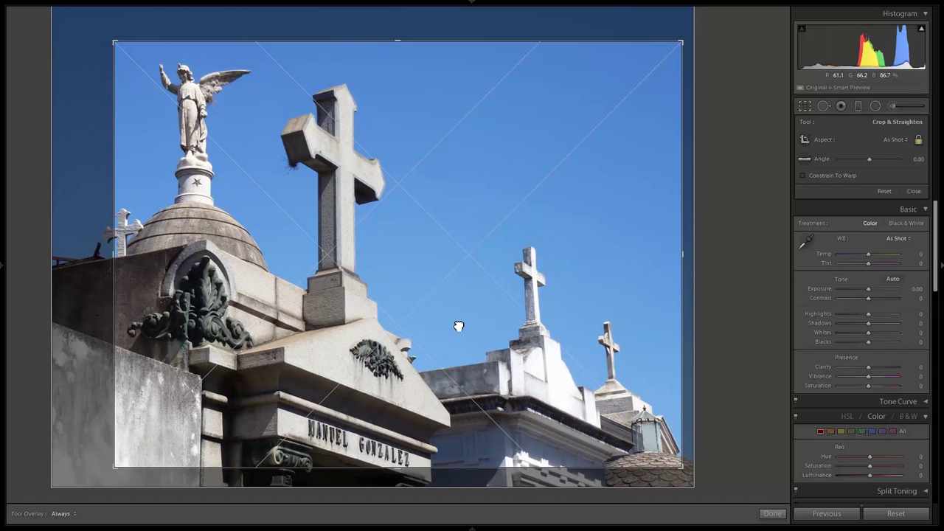
key("Return")
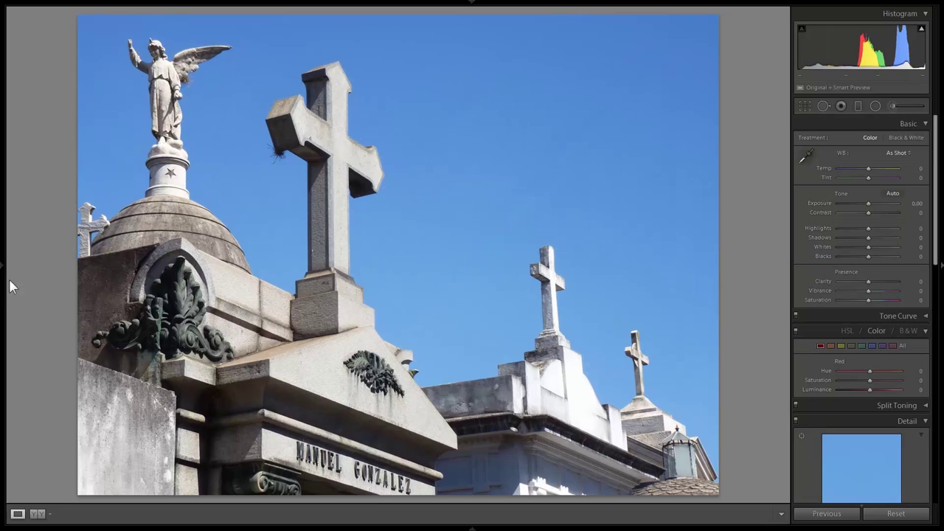
mouse_move(4, 273)
left_click(53, 219)
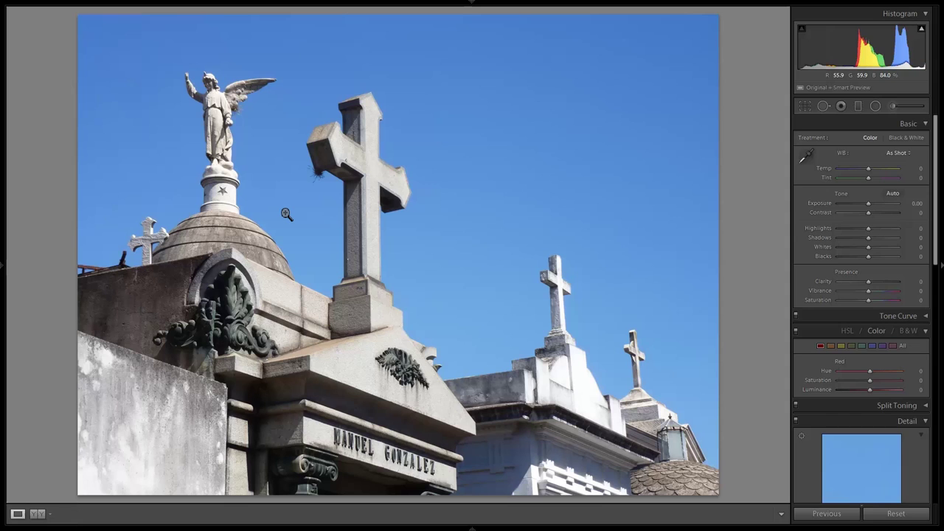
Step: Crop the cemetery photo at its original proportions around the three right-hand crosses, cutting out the angel statue and the inscription
left_click(804, 105)
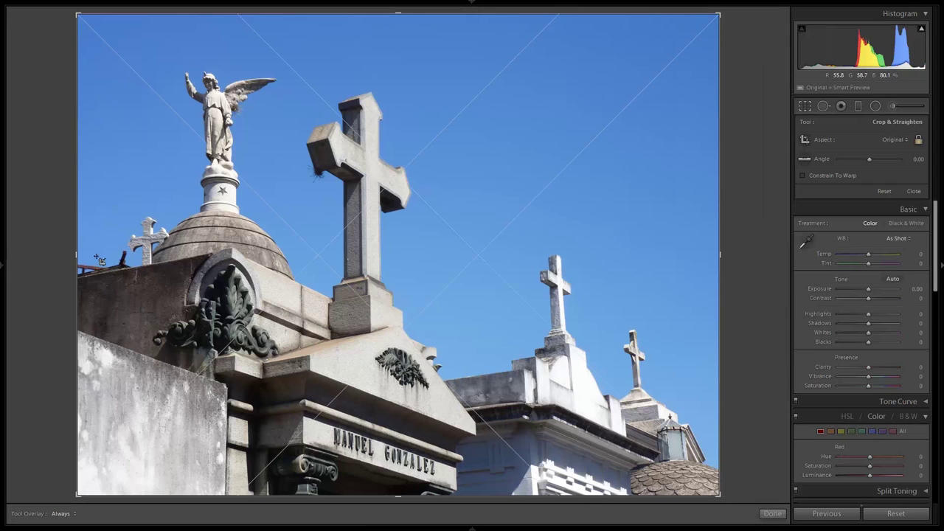
left_click_drag(77, 257, 169, 260)
left_click_drag(243, 270, 227, 267)
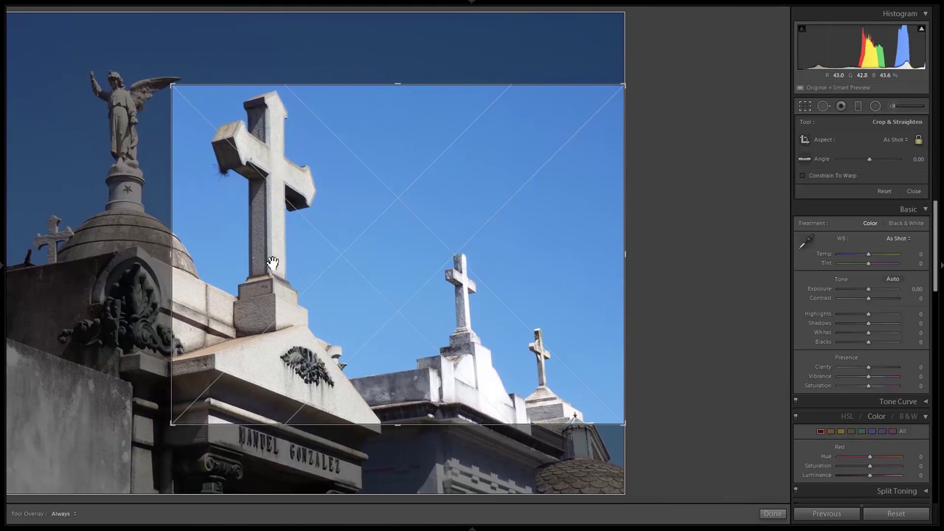
left_click_drag(285, 260, 281, 263)
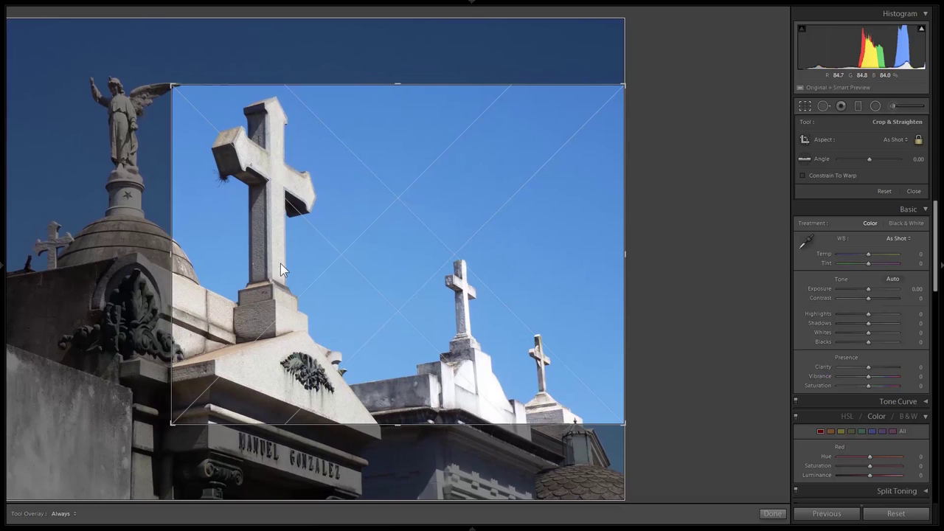
key("Return")
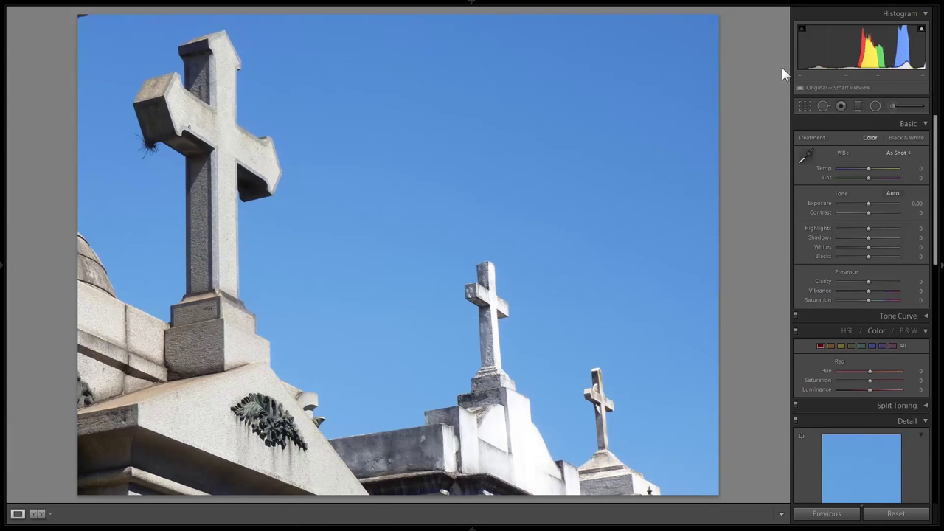
Step: Heal the statue's wing remnant in the cemetery photo's upper-left corner with a size 76 spot, sampling clear sky just below it
left_click(822, 106)
left_click(85, 21)
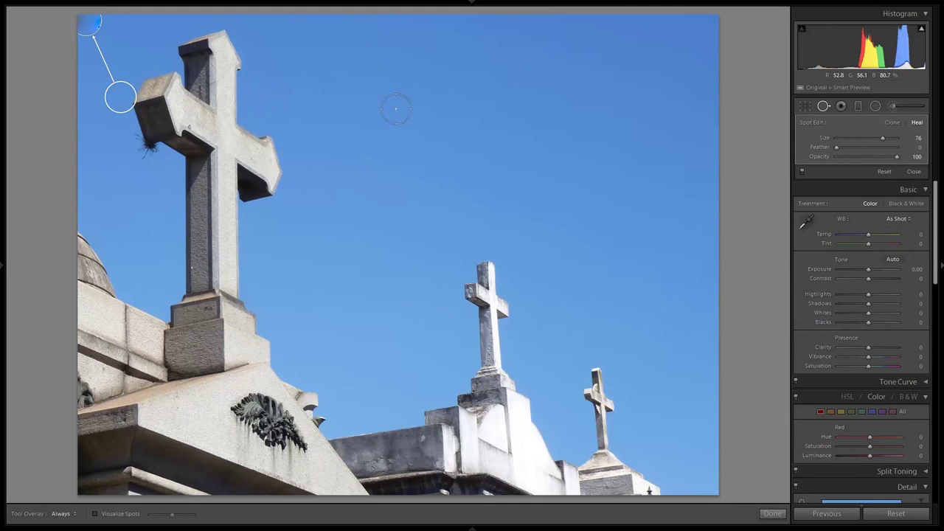
left_click_drag(122, 96, 105, 96)
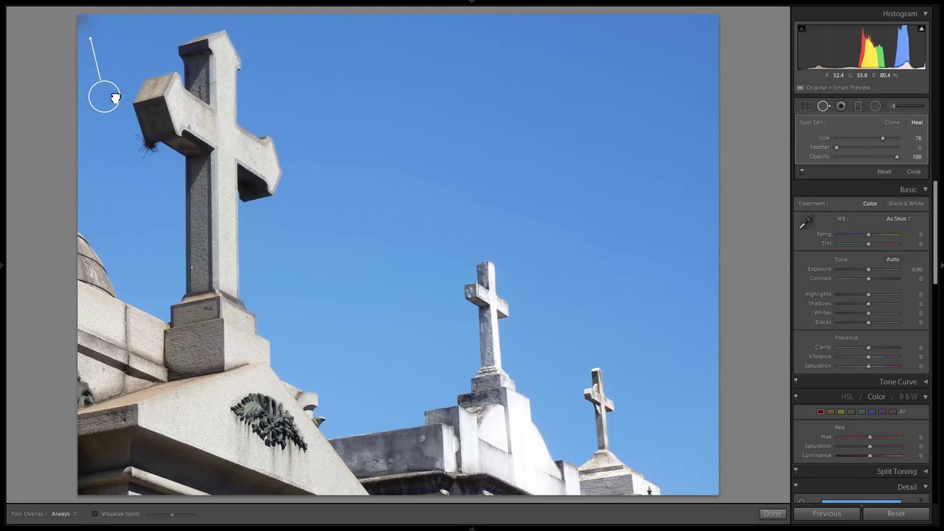
left_click(914, 171)
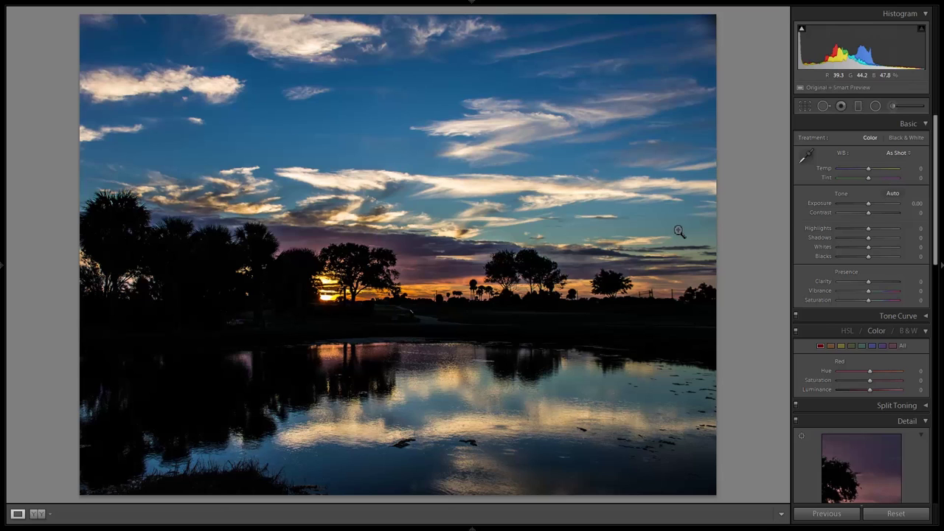
Step: Examine the setting sun and tree silhouettes in the lake sunset photo up close, and go on to the next photo
left_click(380, 266)
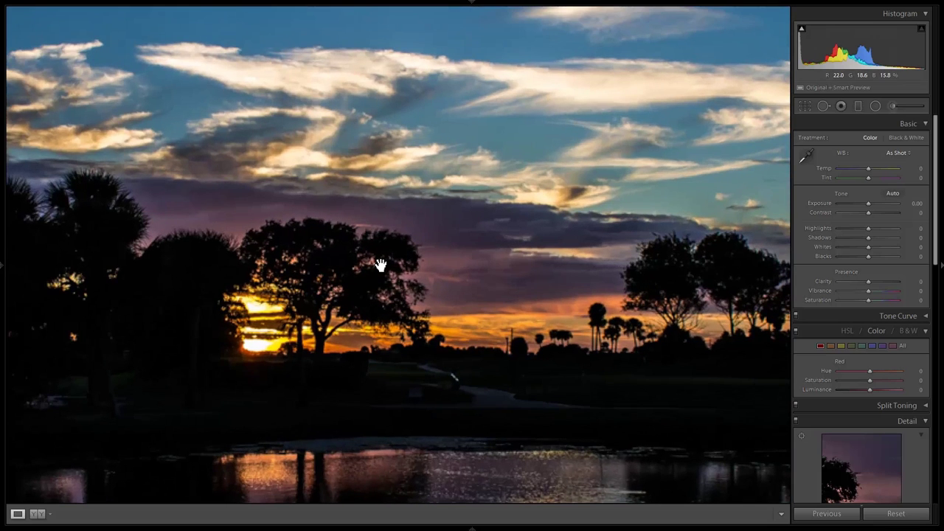
left_click(243, 268)
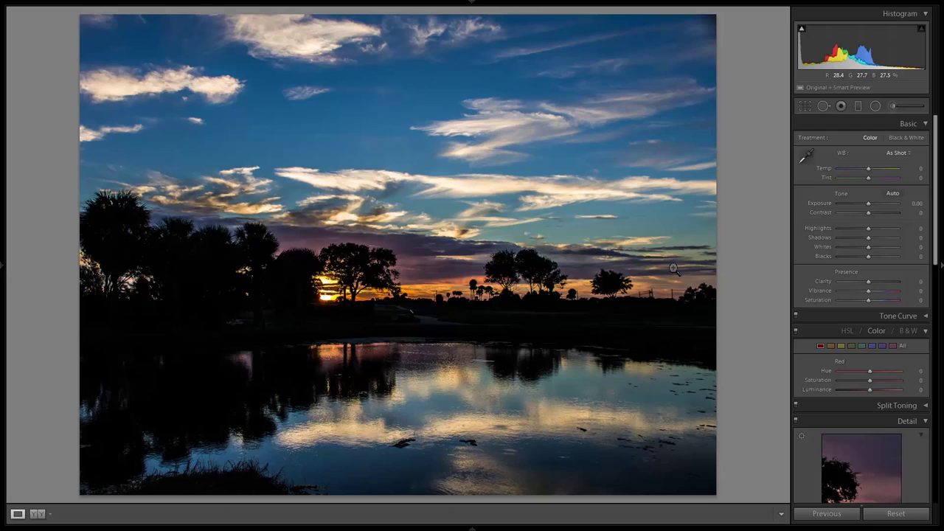
key("Right")
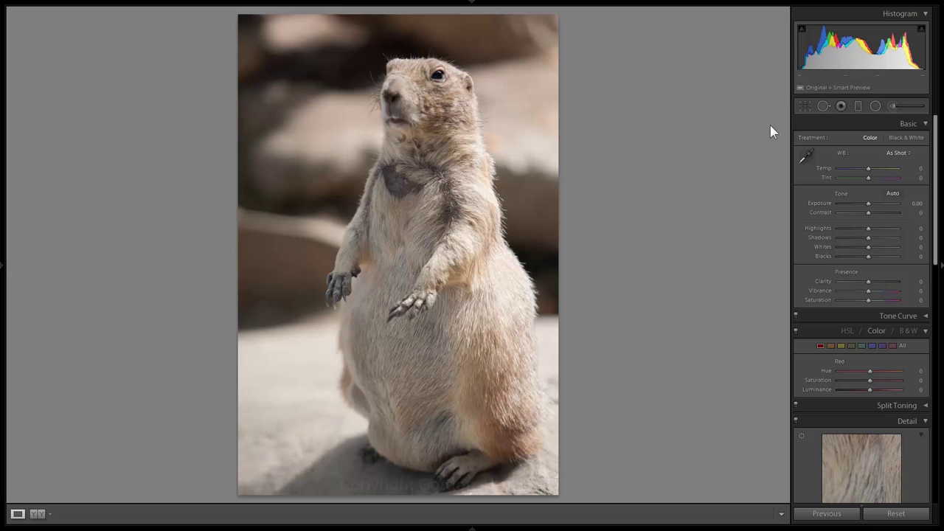
Step: Crop the prairie dog photo at its original proportions around the head, chest and both front paws, cutting out the feet, and set Contrast to +40
left_click(808, 107)
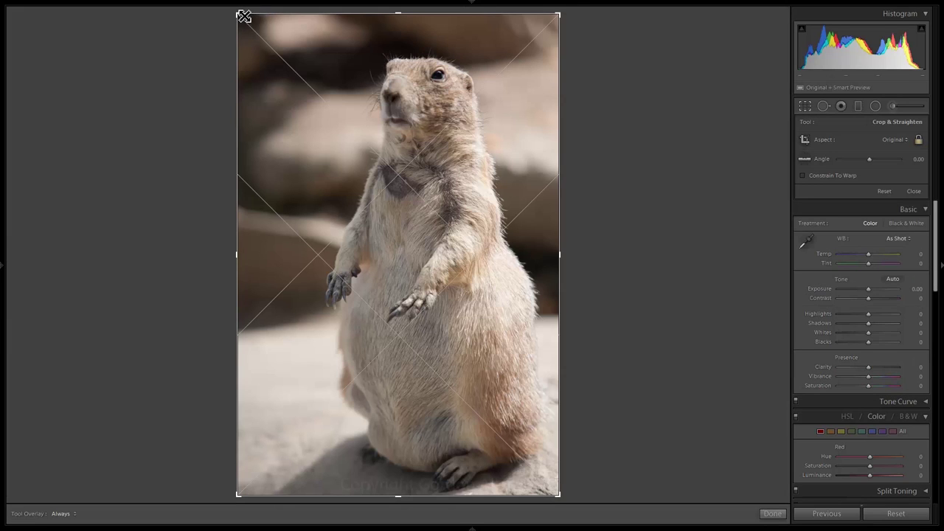
mouse_move(243, 16)
left_mouse_down()
mouse_move(253, 25)
mouse_move(252, 16)
left_mouse_up()
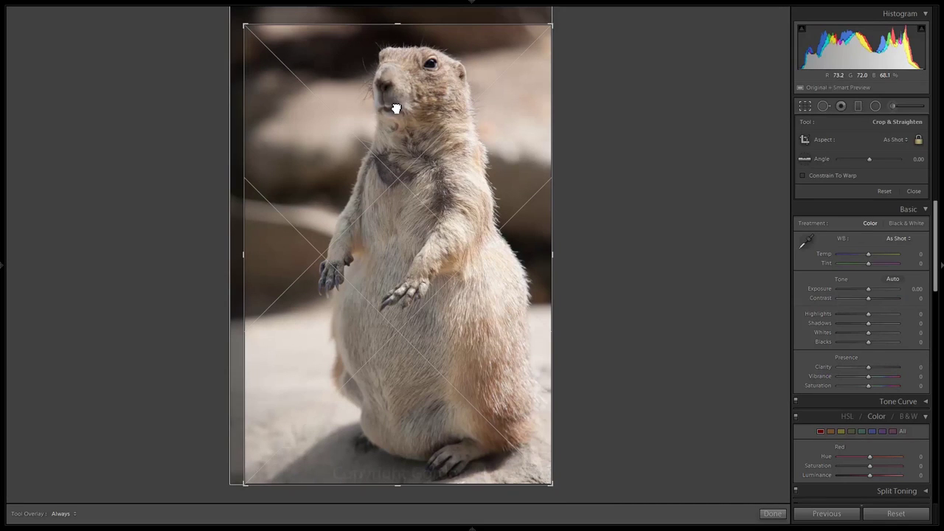
left_click_drag(251, 30, 252, 34)
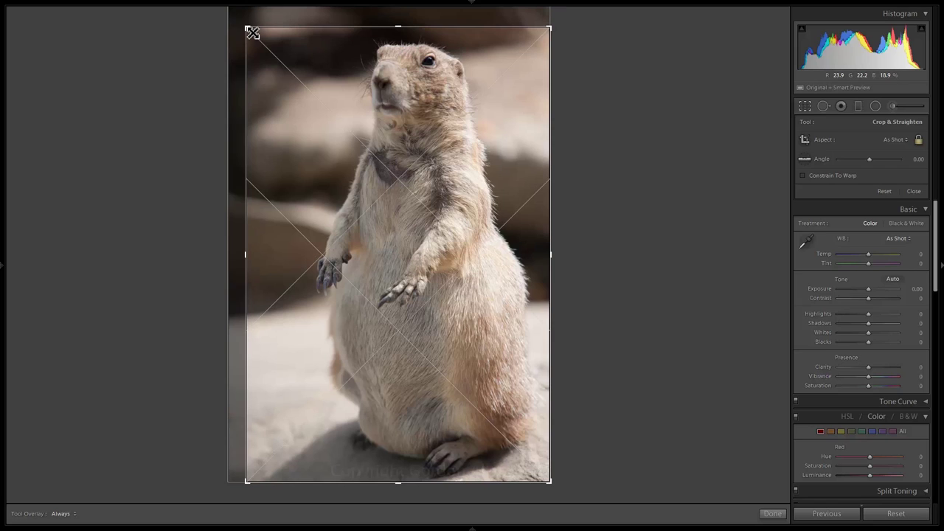
left_click_drag(402, 481, 413, 425)
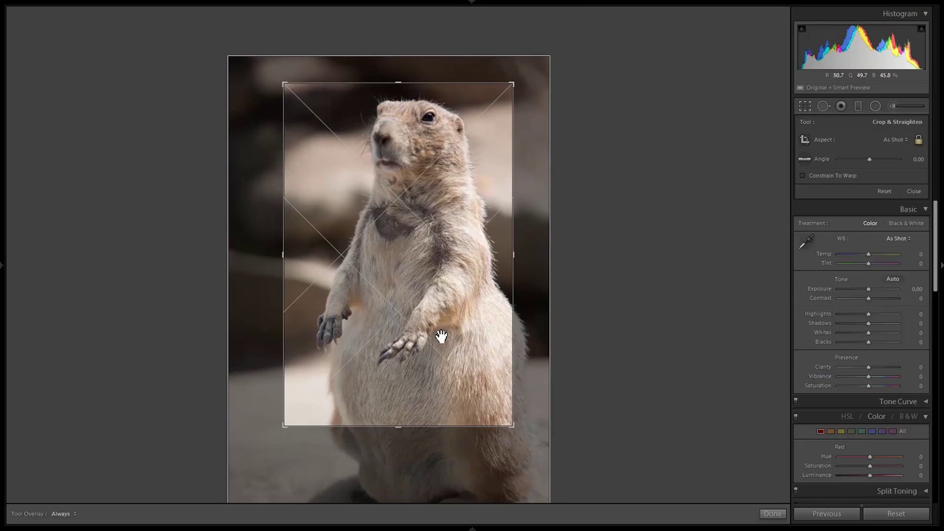
left_click_drag(429, 282, 428, 292)
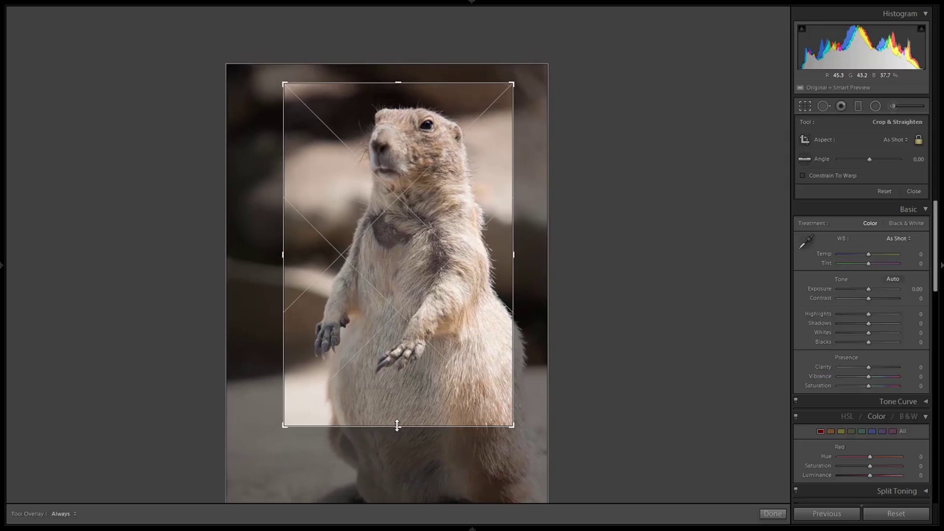
left_click_drag(397, 426, 398, 409)
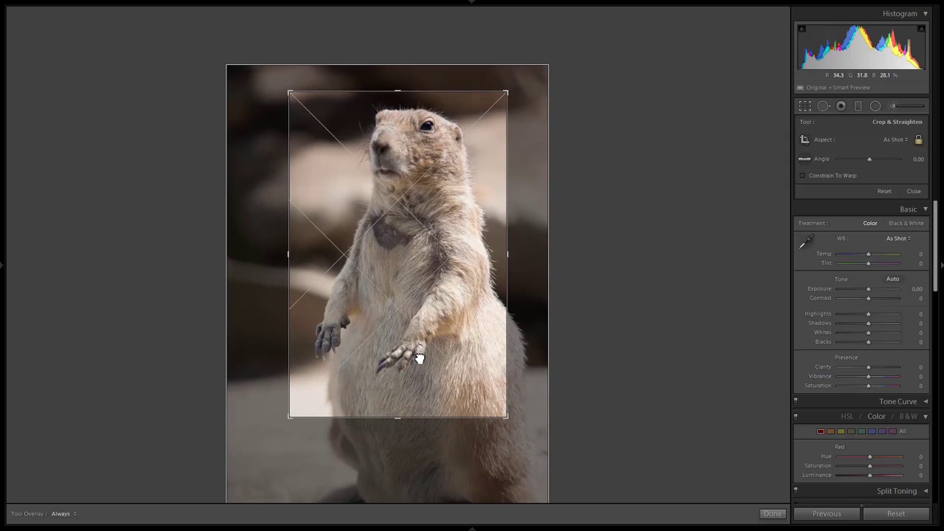
key("Return")
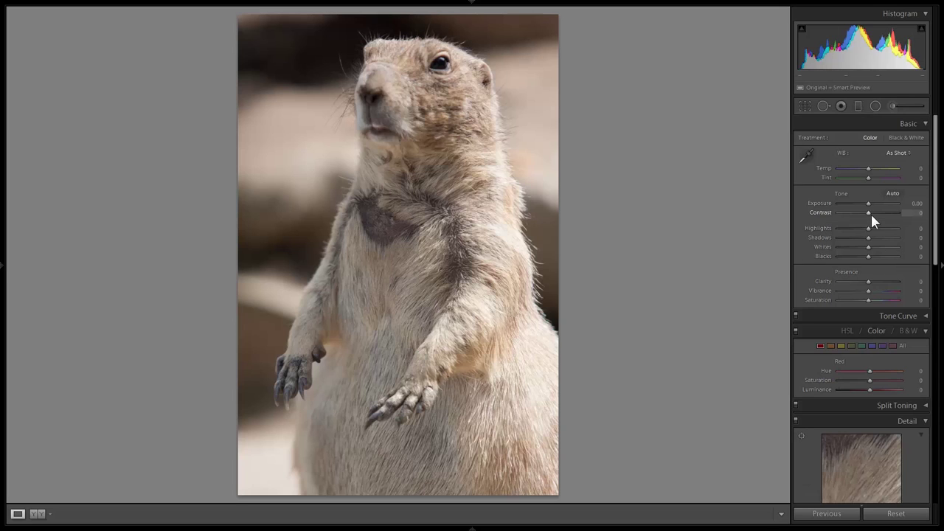
left_click_drag(869, 213, 880, 214)
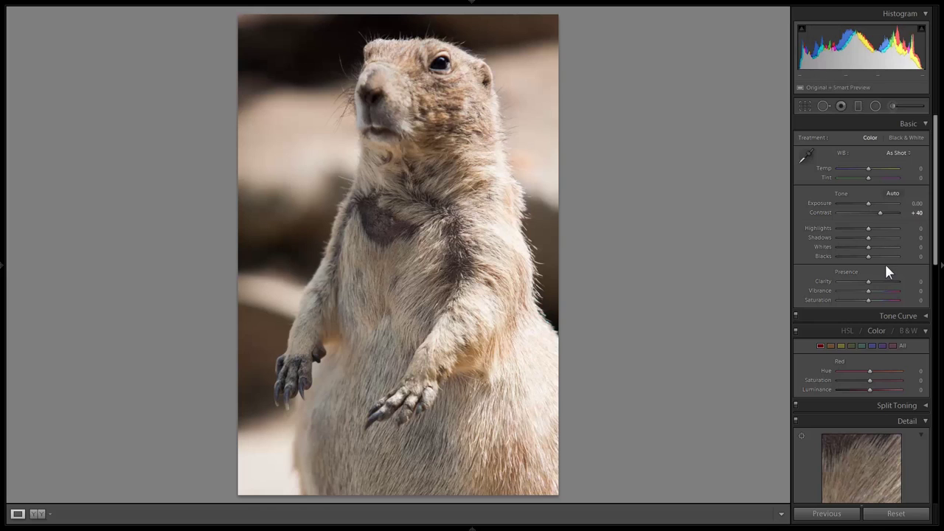
Step: Examine the focus and fur detail on the prairie dog's face, chest, front paws and belly up close
left_click(387, 107)
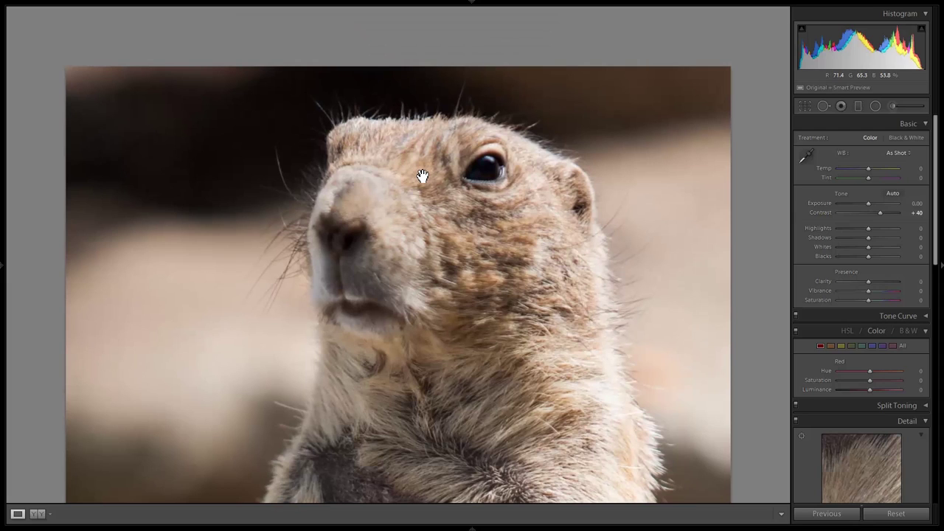
left_click(433, 199)
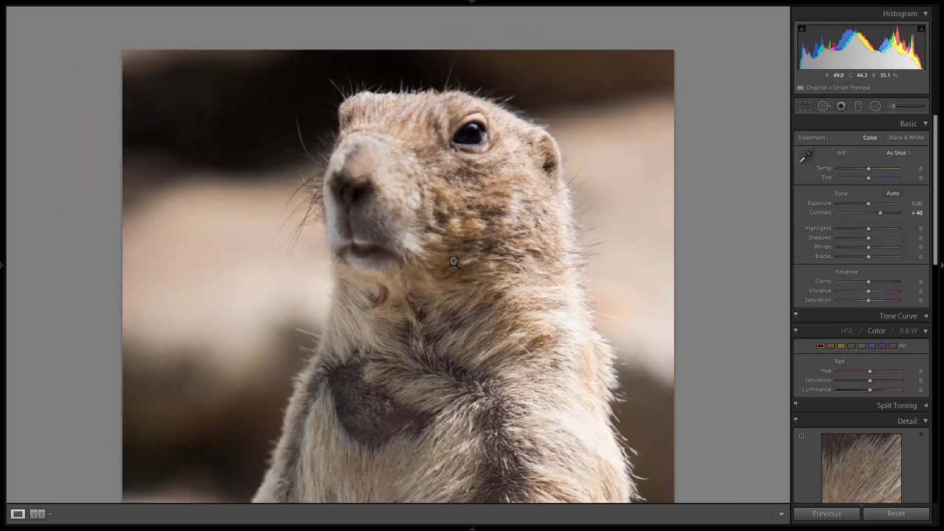
left_click(437, 411)
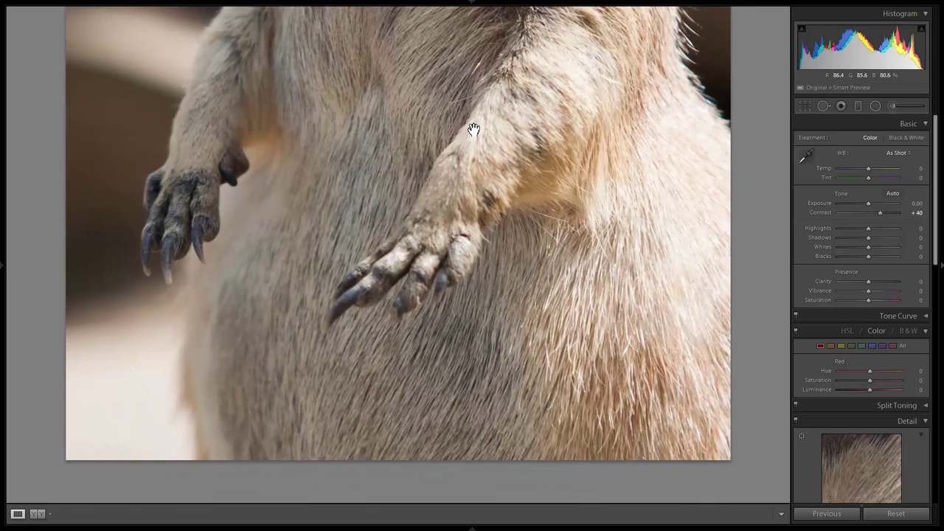
left_click_drag(473, 135, 423, 422)
left_click_drag(417, 110, 400, 329)
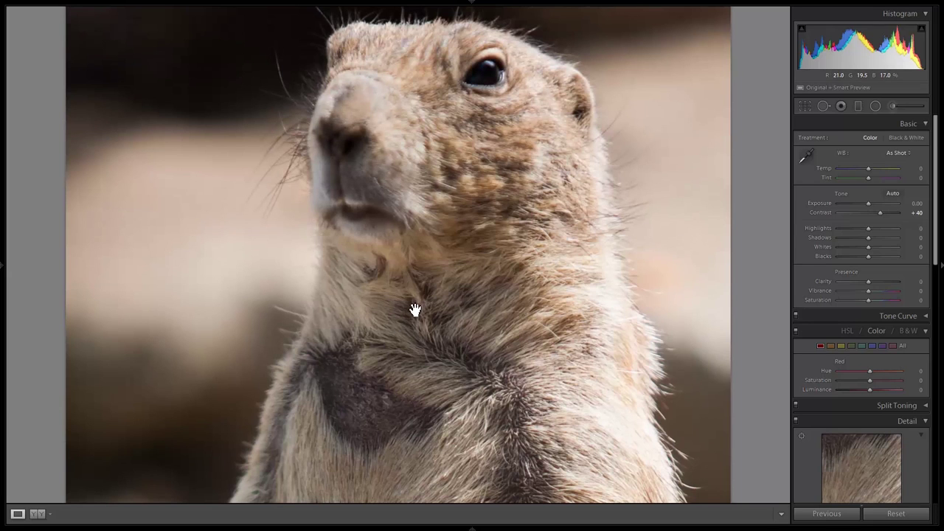
left_click_drag(411, 316, 413, 53)
left_click_drag(411, 277, 410, 116)
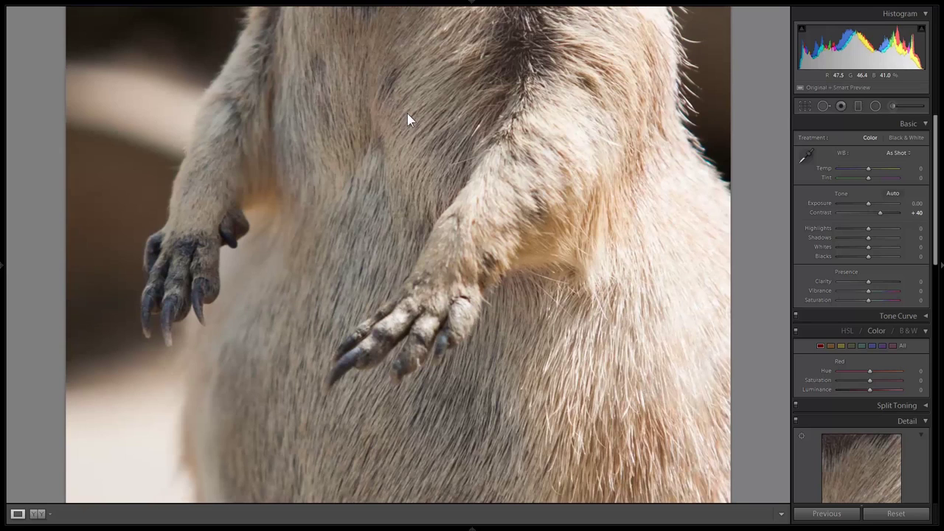
left_click_drag(421, 57, 421, 333)
left_click_drag(414, 141, 413, 310)
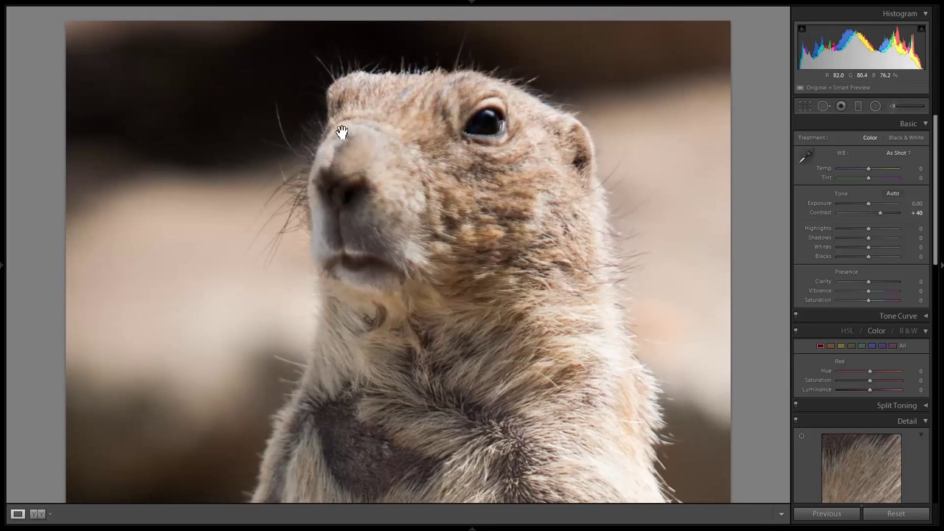
left_click_drag(508, 374, 526, 200)
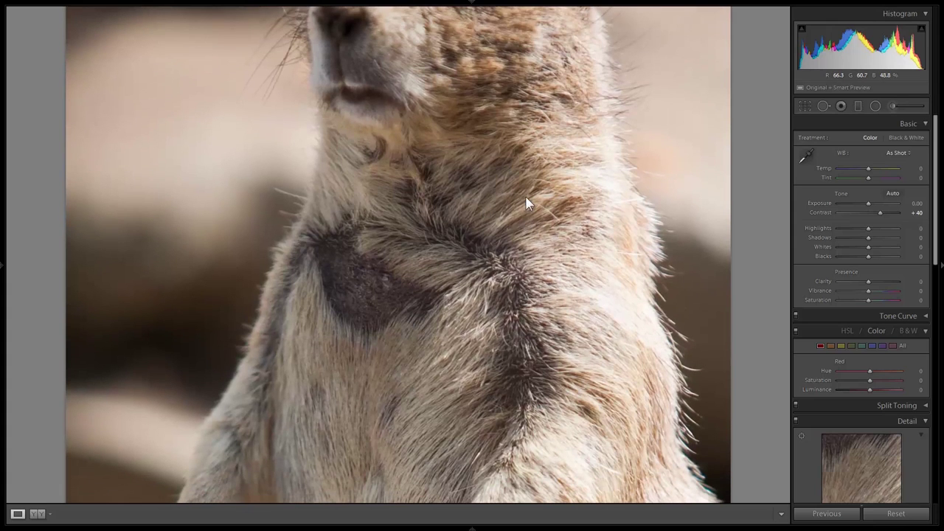
left_click_drag(558, 337, 512, 152)
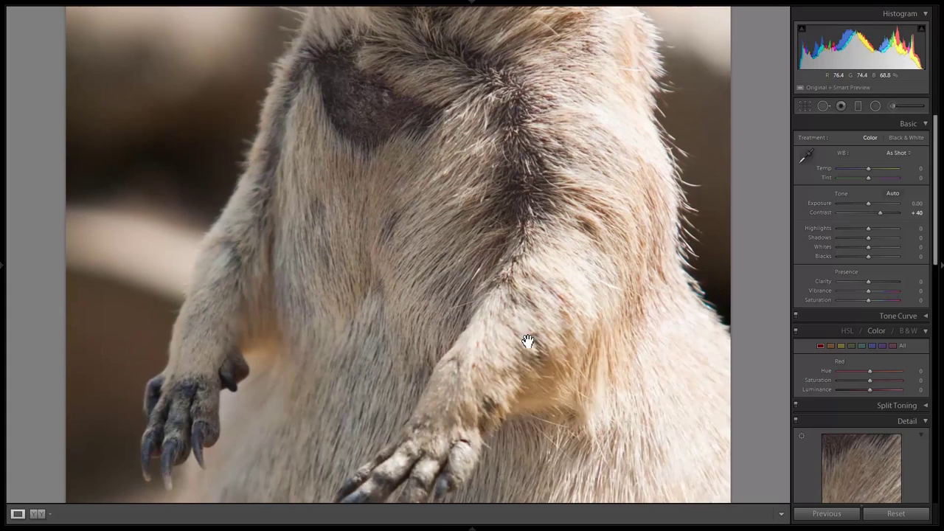
left_click_drag(531, 463, 520, 303)
left_click(520, 304)
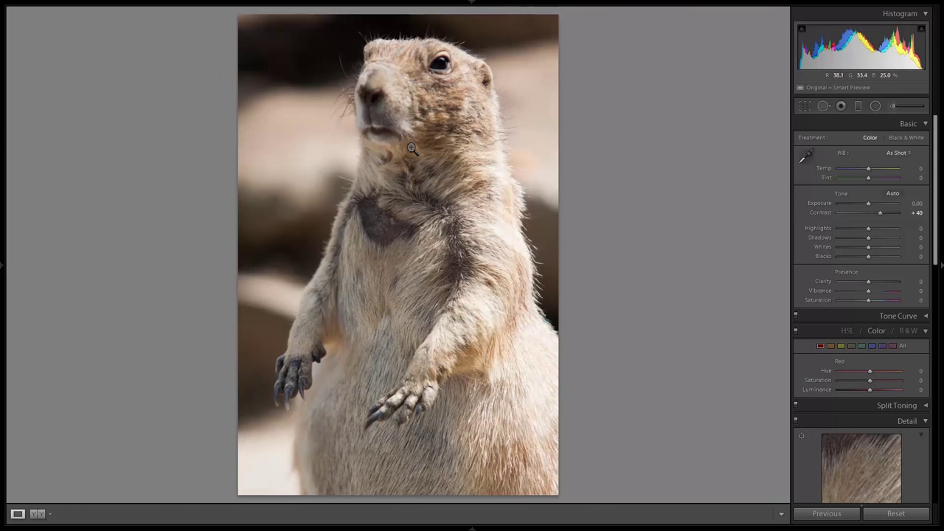
Step: Go on to the village courtyard photo and examine the seated group and the dog up close
key("Right")
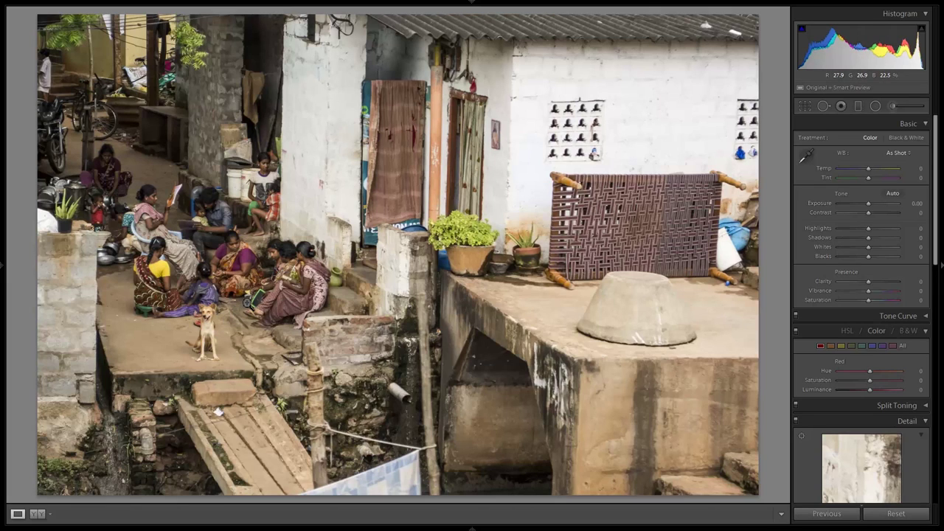
left_click(222, 322)
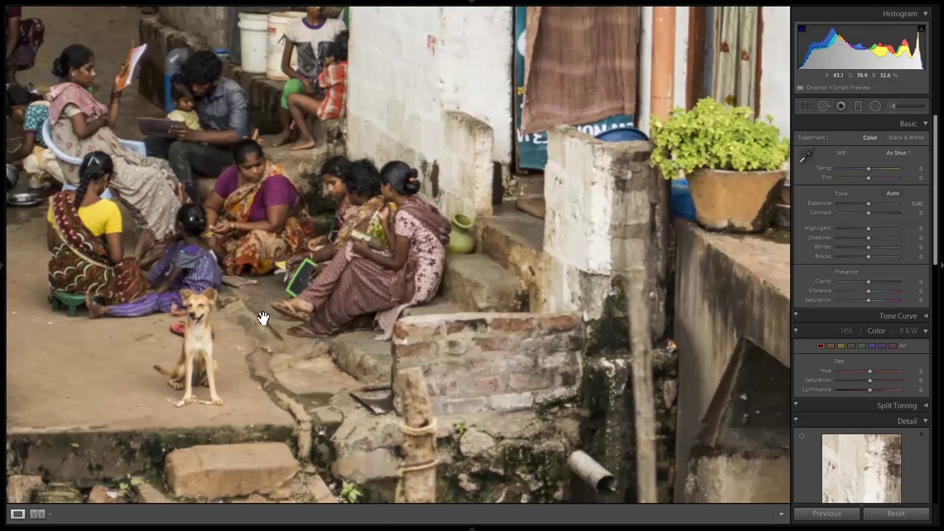
left_click_drag(229, 325, 394, 341)
left_click_drag(381, 226, 387, 262)
left_click(387, 261)
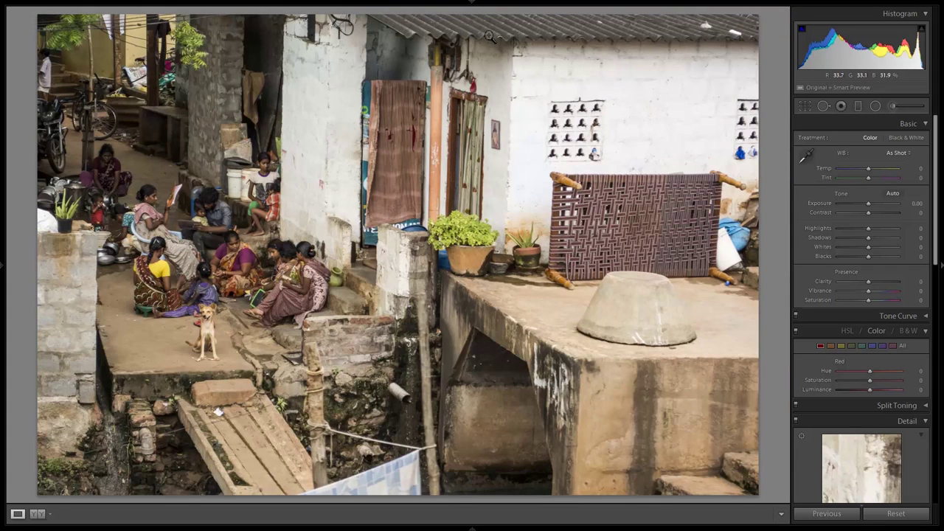
Step: Crop the village photo at its original proportions around the seated group and the dog, cutting out the woven cot, concrete terrace and plank ramp
left_click(804, 106)
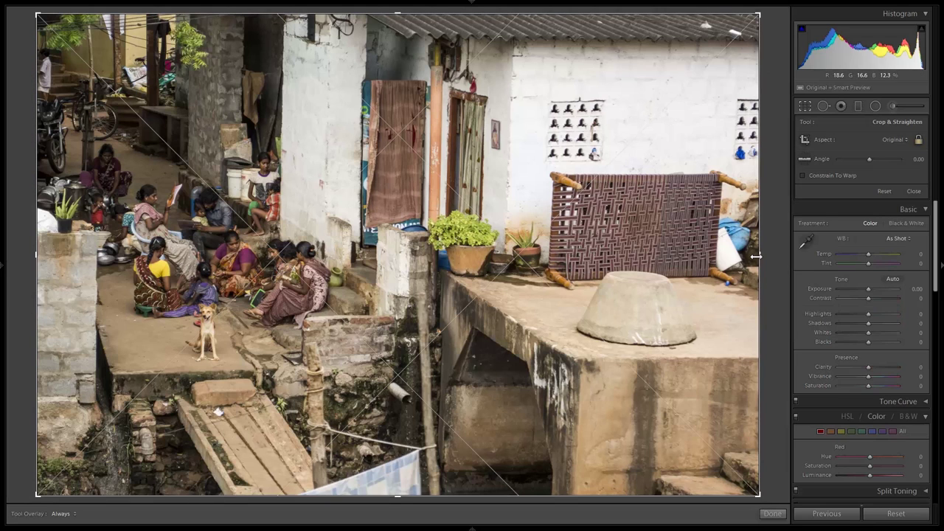
left_click_drag(758, 256, 522, 258)
mouse_move(408, 307)
left_mouse_down()
mouse_move(408, 296)
mouse_move(415, 300)
left_mouse_up()
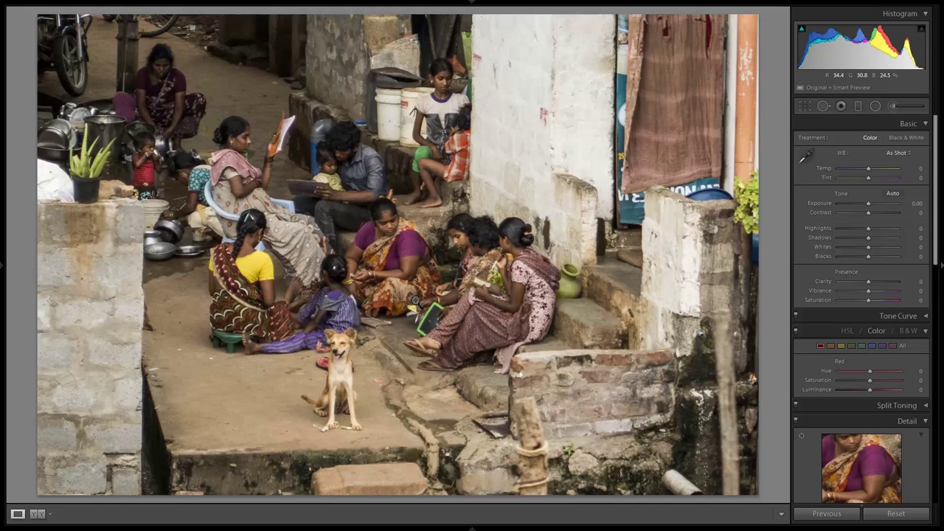
left_click(805, 107)
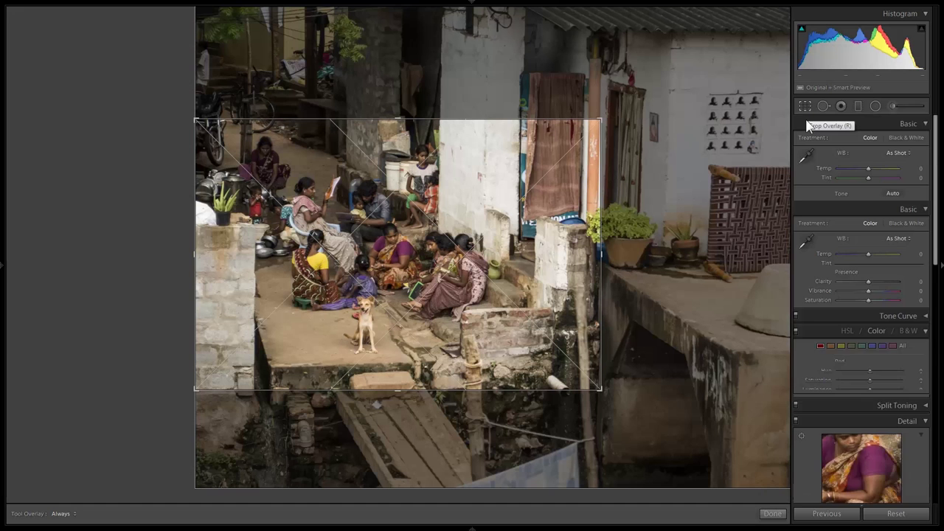
left_click_drag(601, 254, 587, 255)
left_click_drag(453, 280, 458, 284)
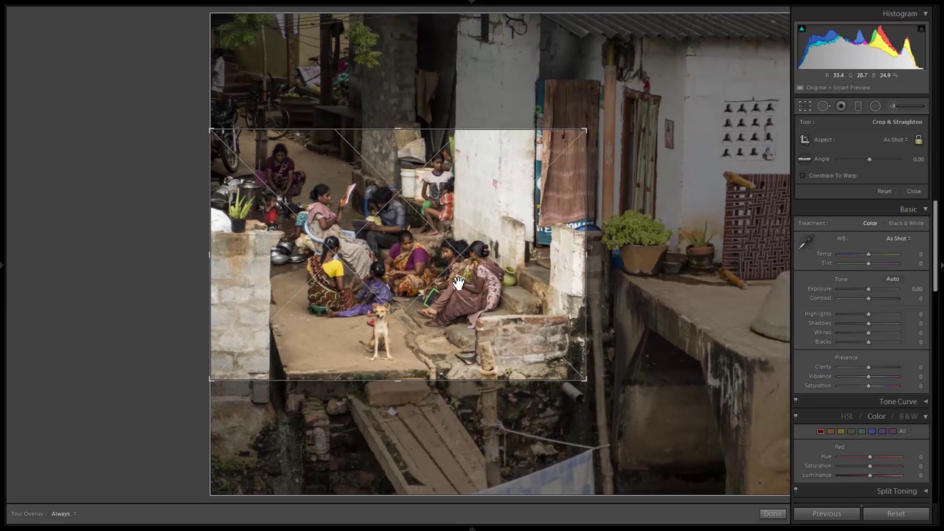
key("Return")
Step: Set the village photo's Exposure to +0.37 and Blacks to -17
left_click_drag(870, 201, 871, 199)
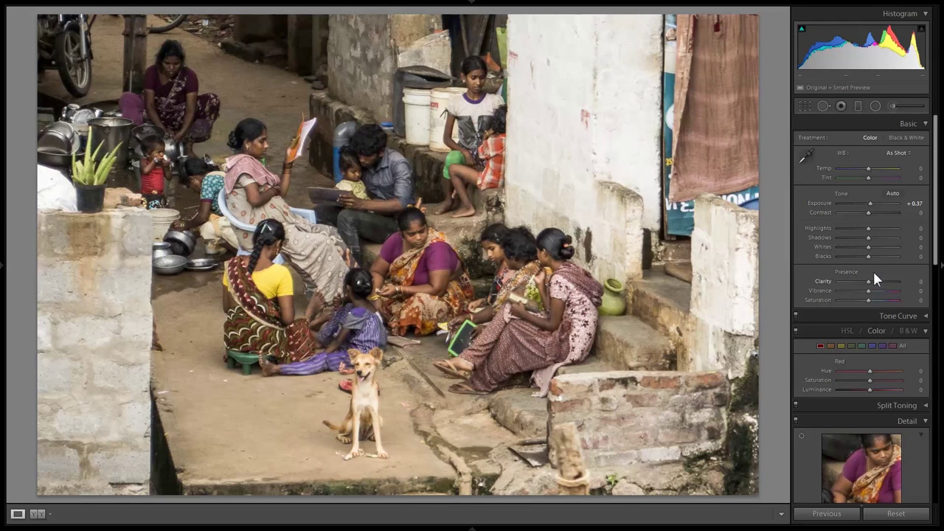
left_click_drag(868, 257, 863, 259)
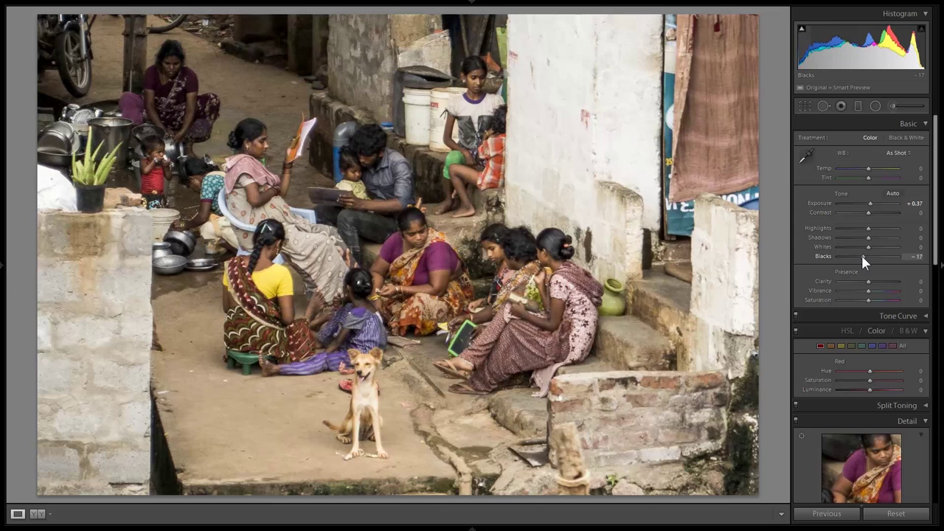
Step: Try a black-and-white conversion of the village photo with Exposure at +0.70 and Shadows at +11, and revert to the color state after the Blacks change
left_click(908, 329)
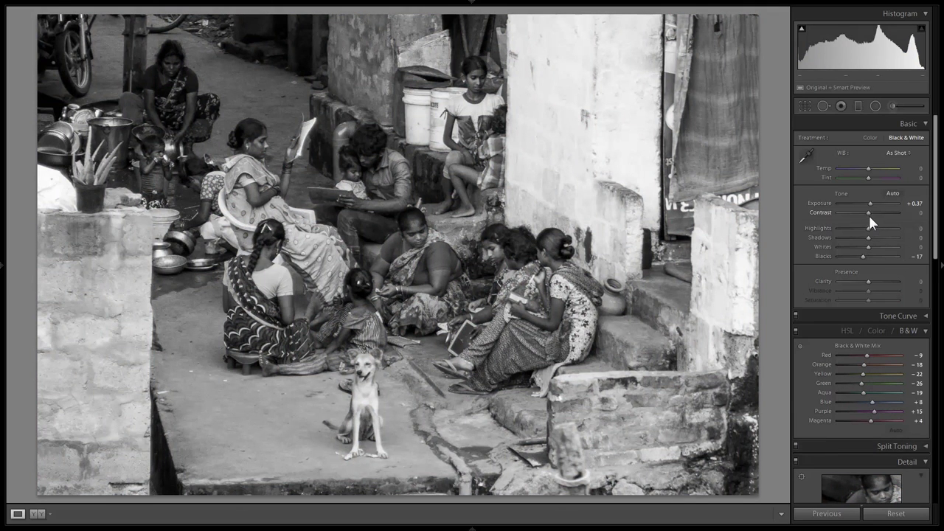
left_click_drag(870, 202, 872, 202)
left_click_drag(865, 242, 872, 239)
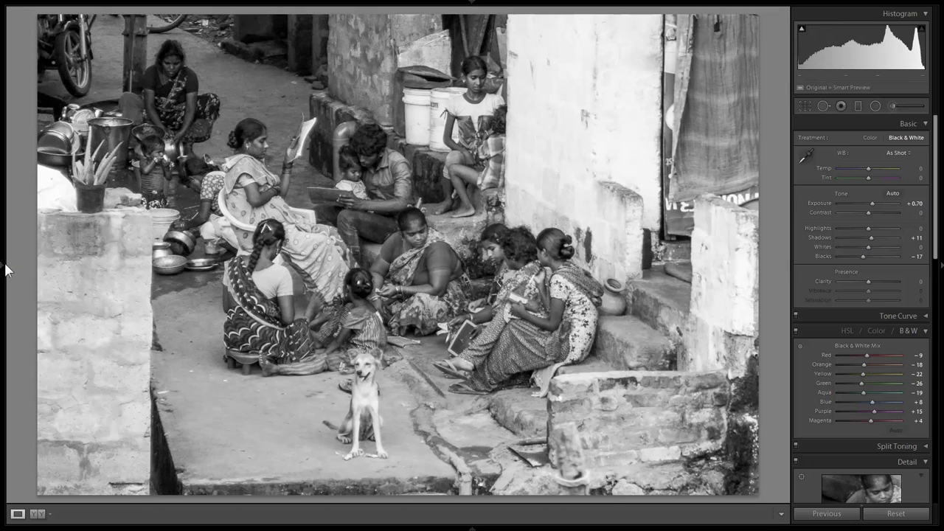
mouse_move(5, 268)
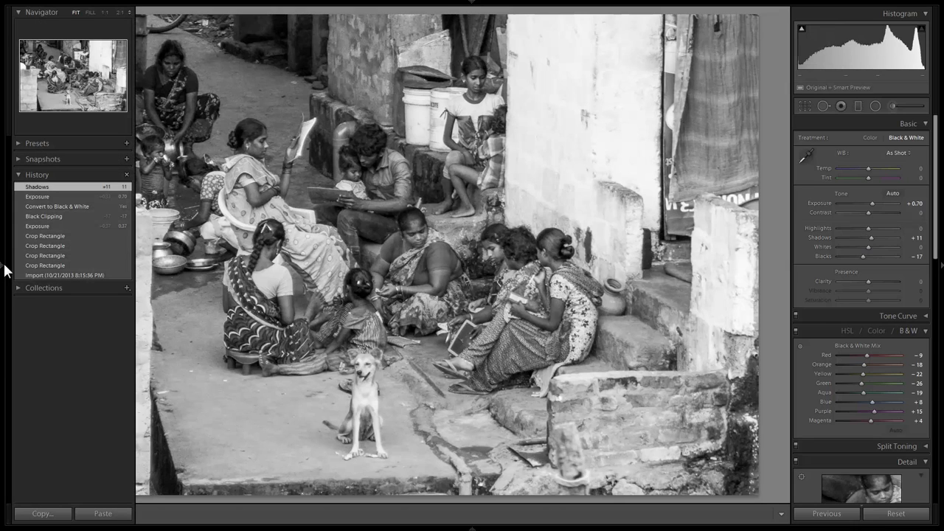
left_click(52, 216)
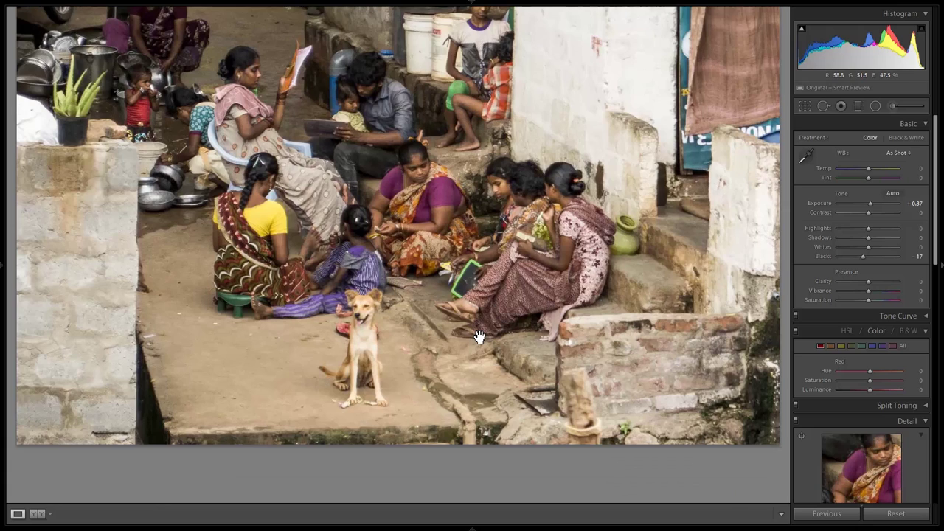
Step: Examine the cropped village photo up close, from the dog and seated group up to the people in the background
left_click(480, 338)
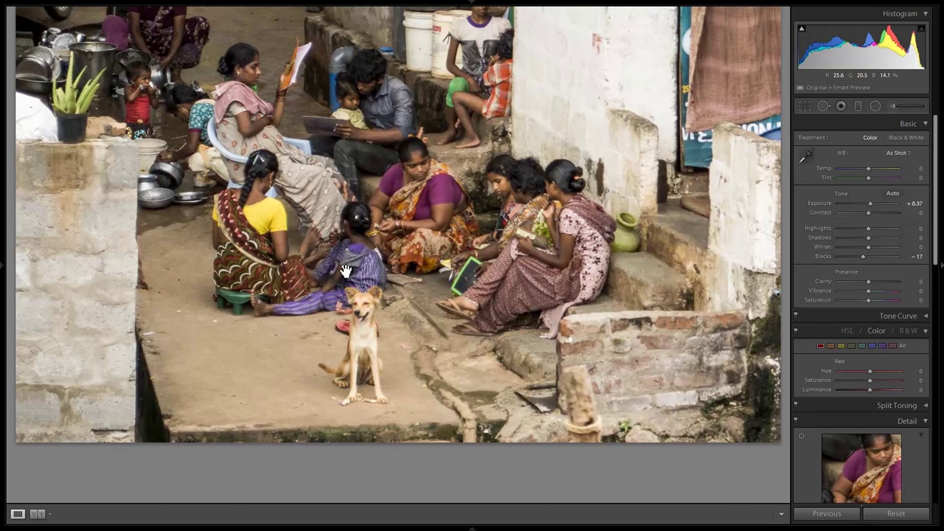
left_click_drag(224, 123, 277, 234)
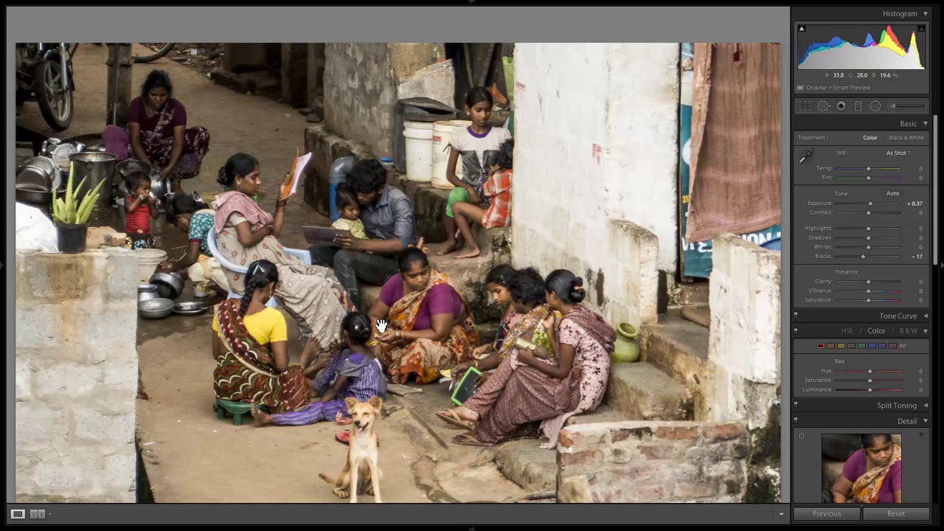
Step: Move on to the foggy bridge photo and set its Exposure to +0.46, Contrast to +34 and Blacks to -70
left_click_drag(388, 334, 397, 278)
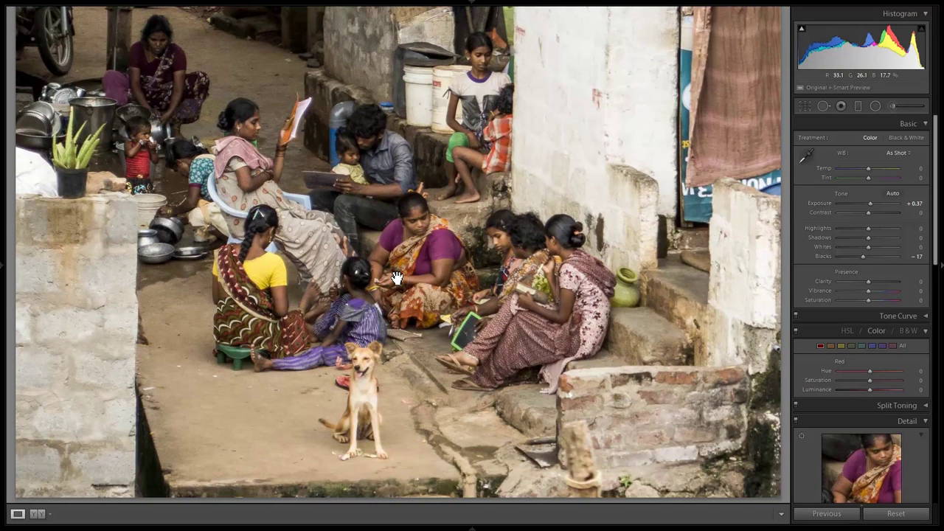
key("Right")
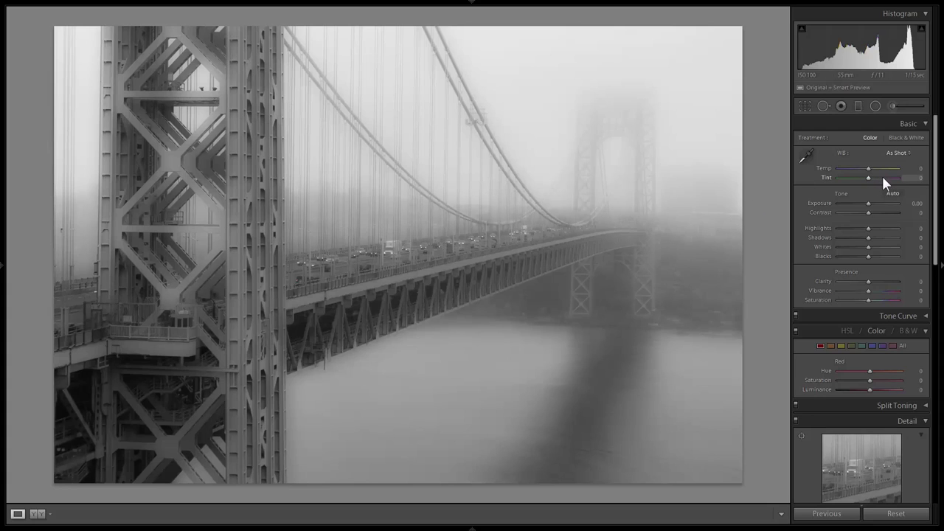
left_click_drag(868, 200, 872, 205)
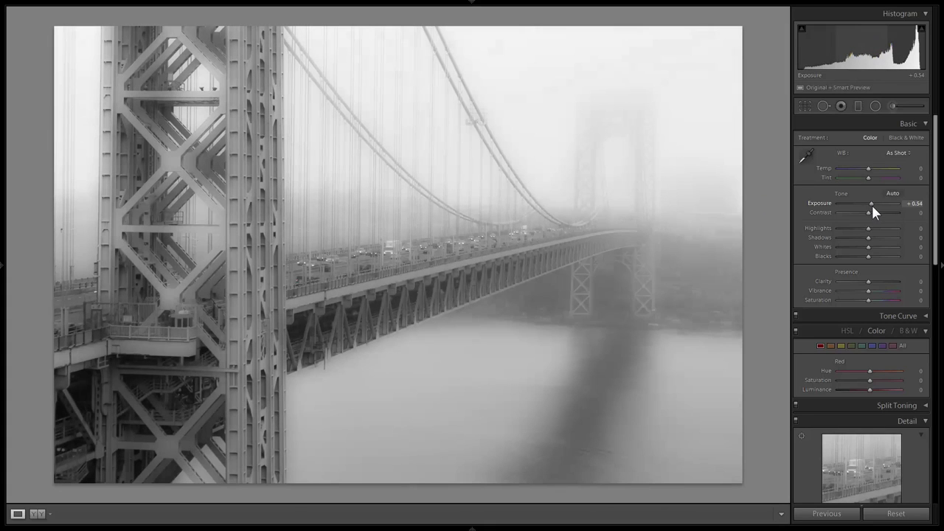
left_click_drag(872, 205, 871, 204)
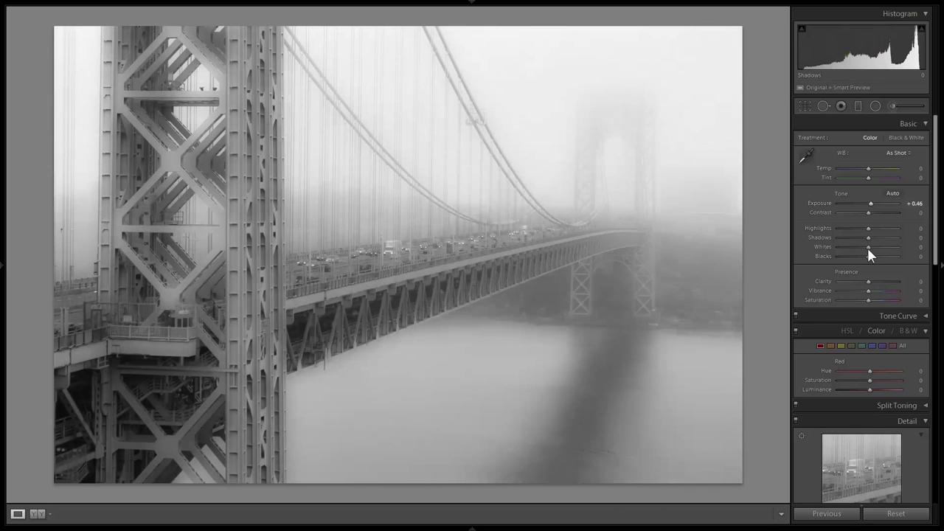
left_click_drag(871, 211, 878, 213)
left_click_drag(869, 255, 848, 255)
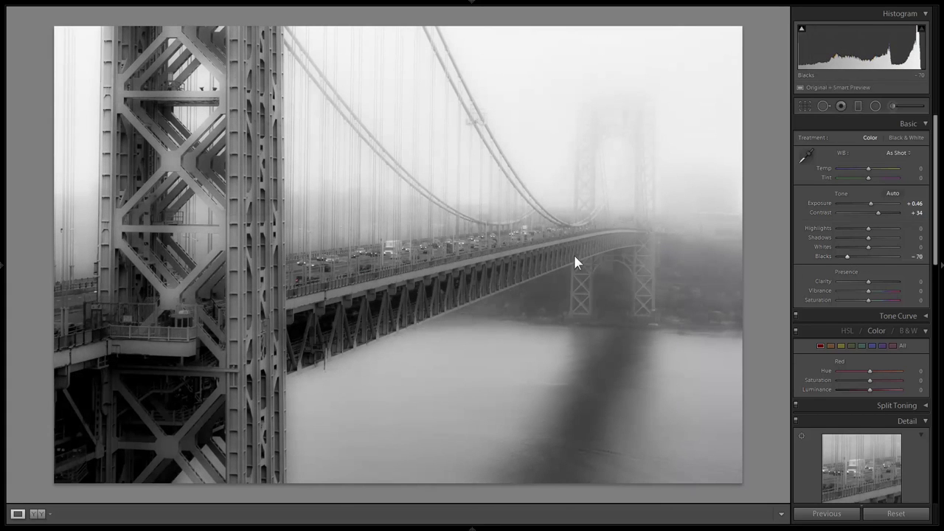
Step: Examine the bridge's roadway and traffic at 4:1 magnification, and return to the full fitted view
mouse_move(5, 271)
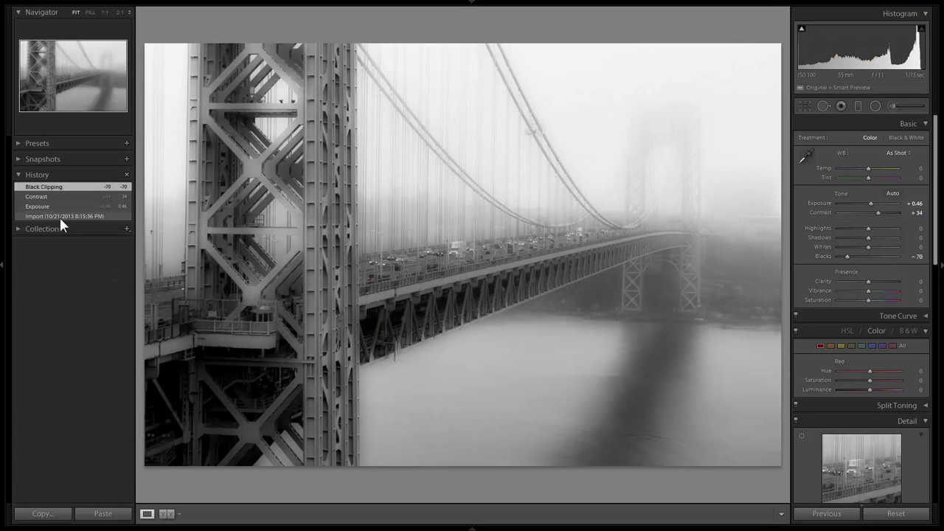
left_click(387, 260)
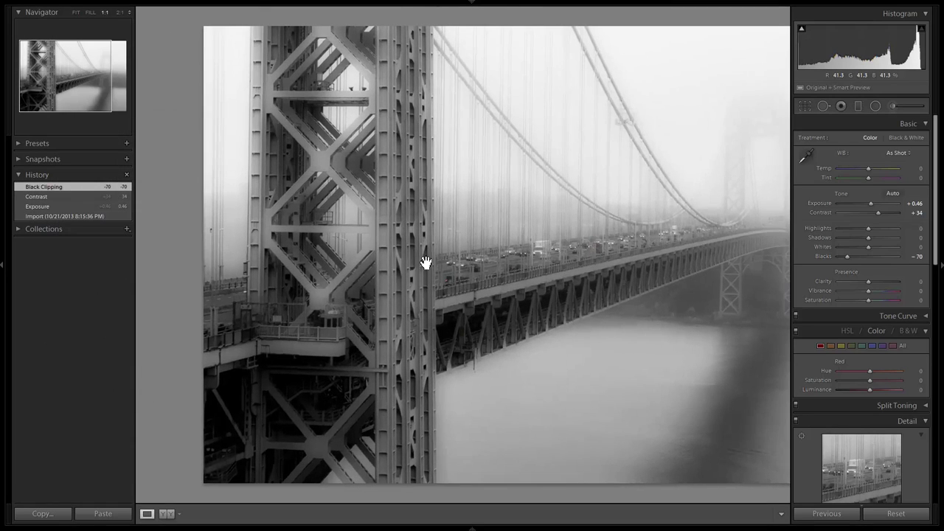
left_click(452, 281)
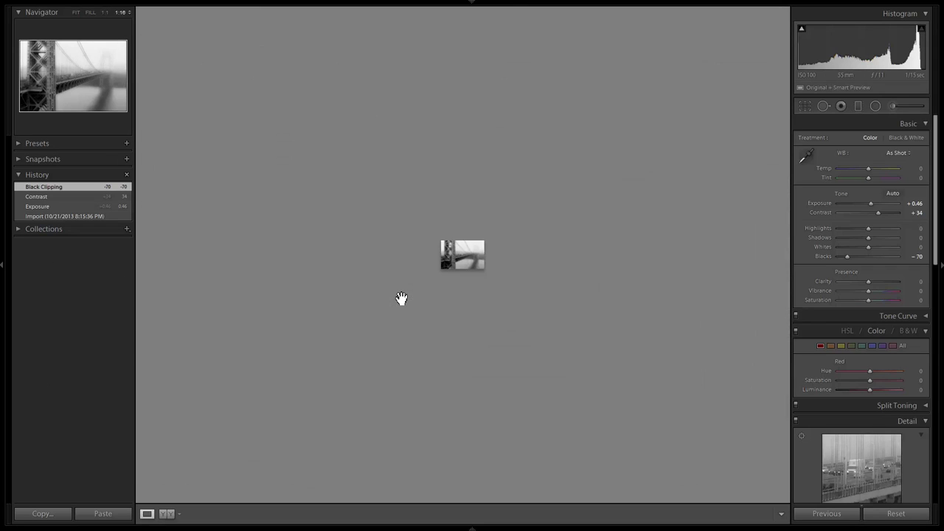
left_click(402, 298)
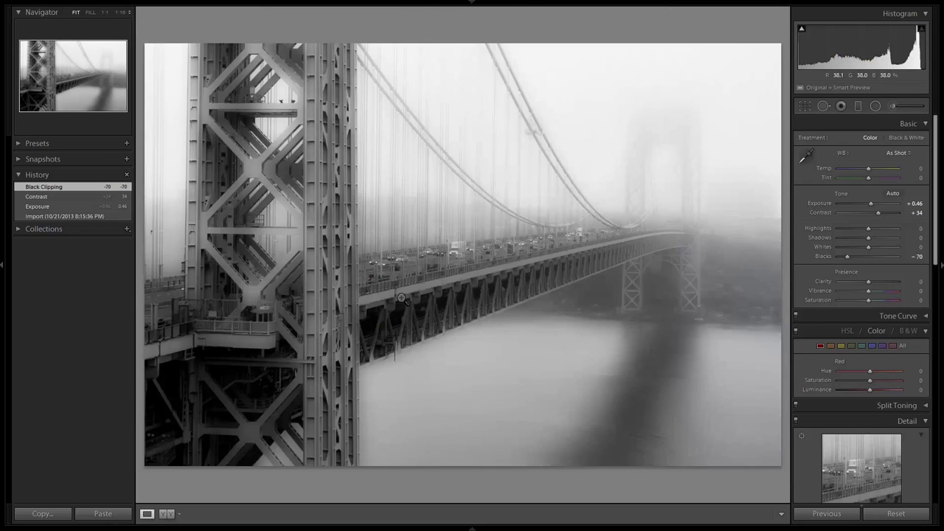
left_click(383, 283)
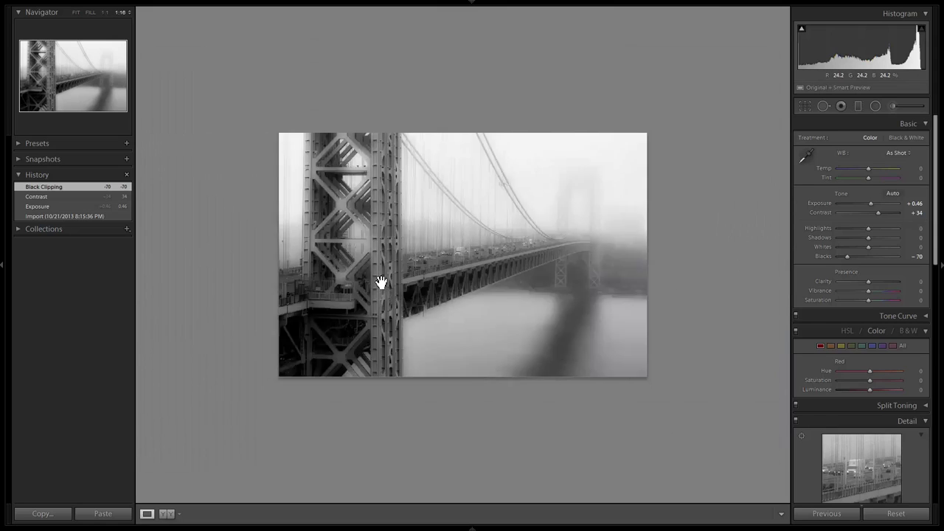
left_click(413, 276)
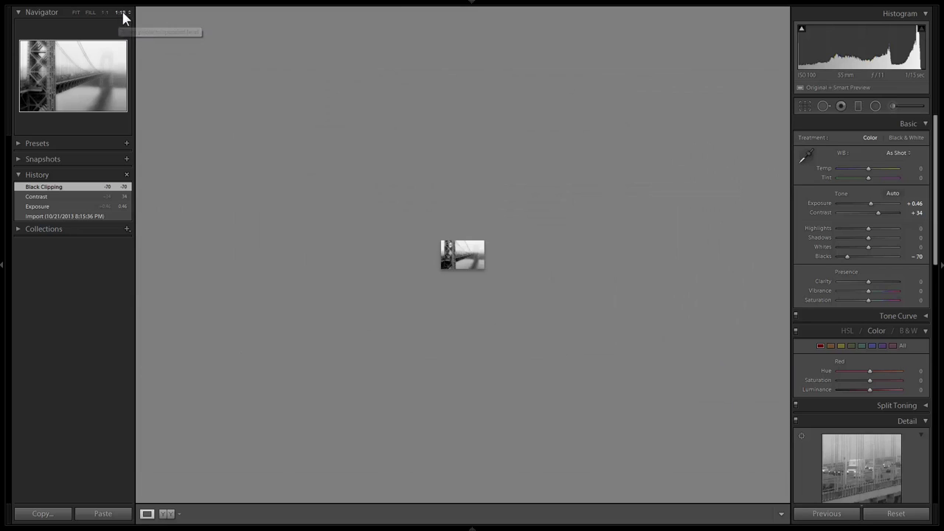
left_click(119, 12)
left_click(74, 13)
left_click(127, 13)
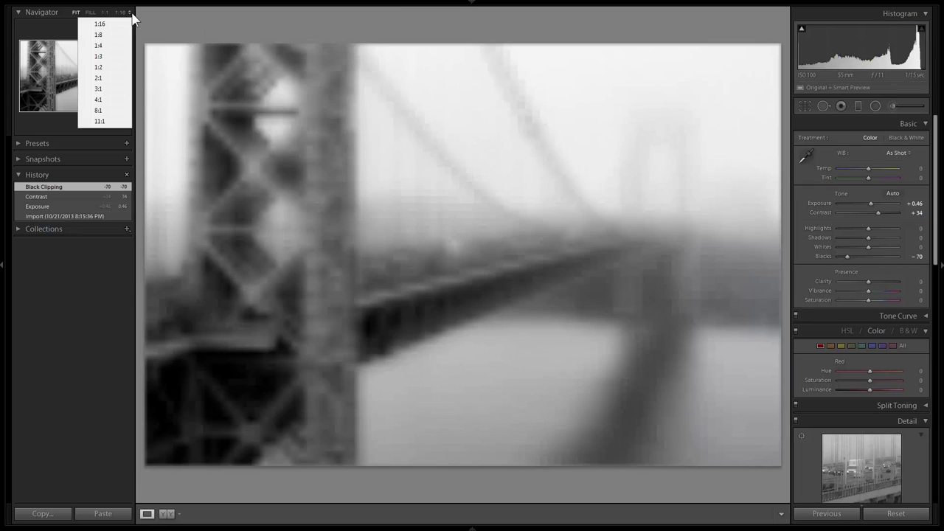
left_click(121, 100)
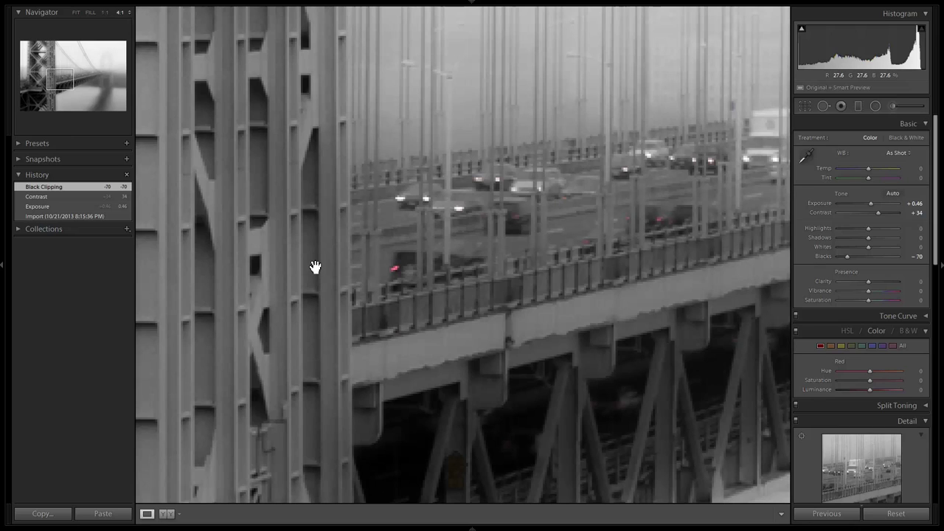
left_click(76, 12)
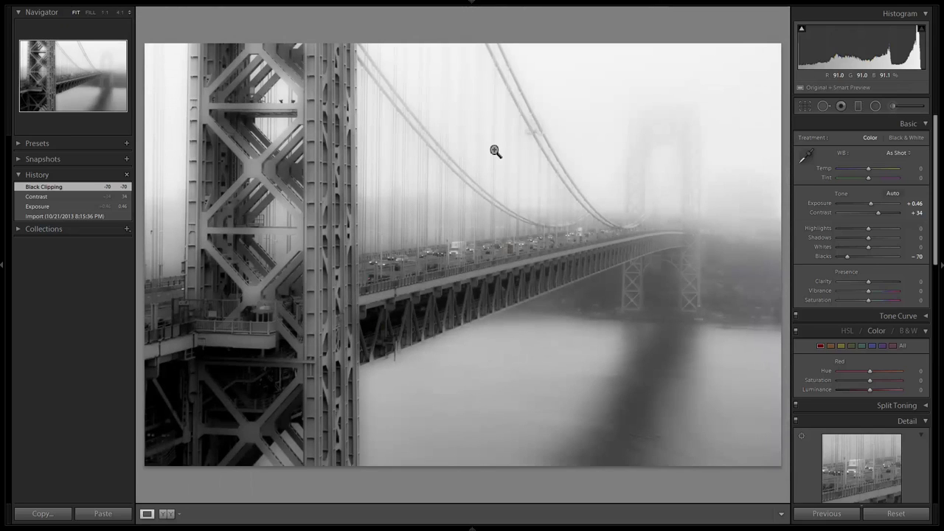
Step: Convert the bridge photo to black and white, compare it with its imported state, and restore the black-and-white version
left_click(905, 332)
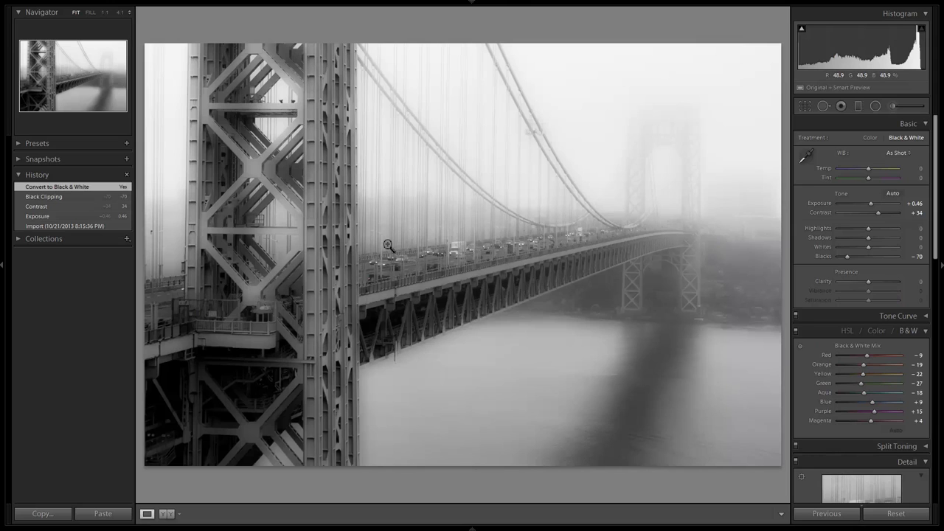
left_click(74, 225)
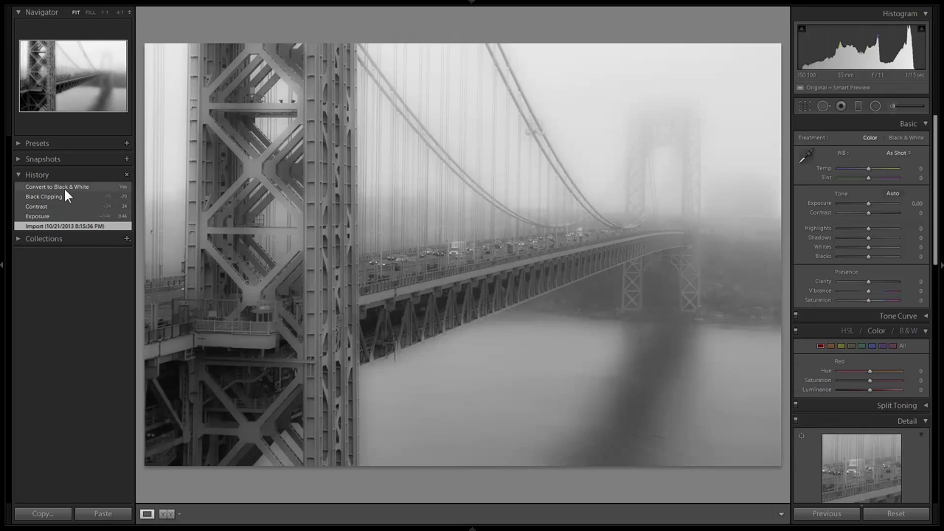
left_click(64, 187)
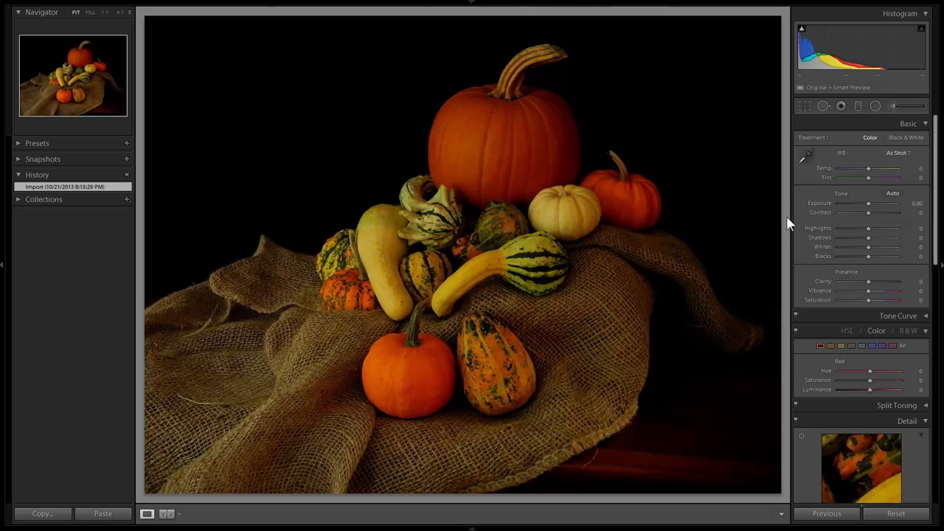
Step: Set the pumpkin still life's Exposure to +1.36, compare it with the imported state, and restore the brightened version
left_click_drag(871, 201, 879, 206)
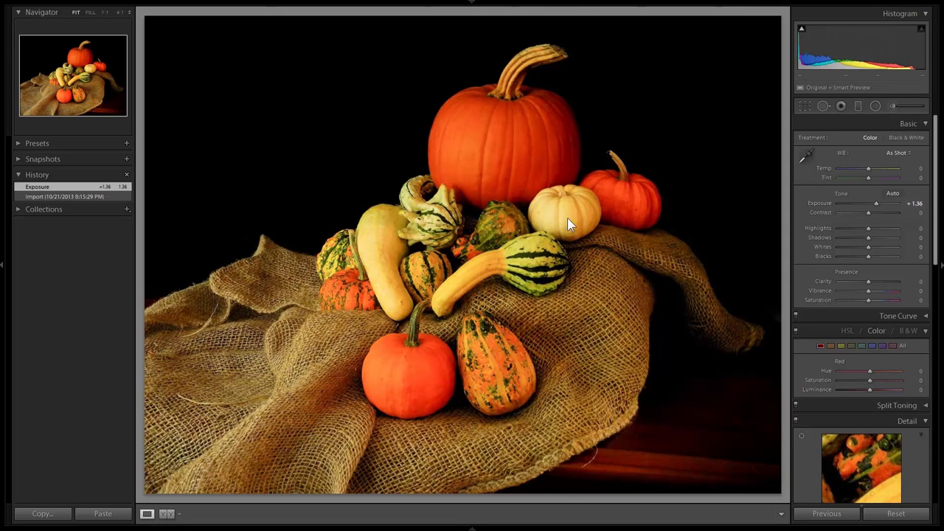
left_click(101, 196)
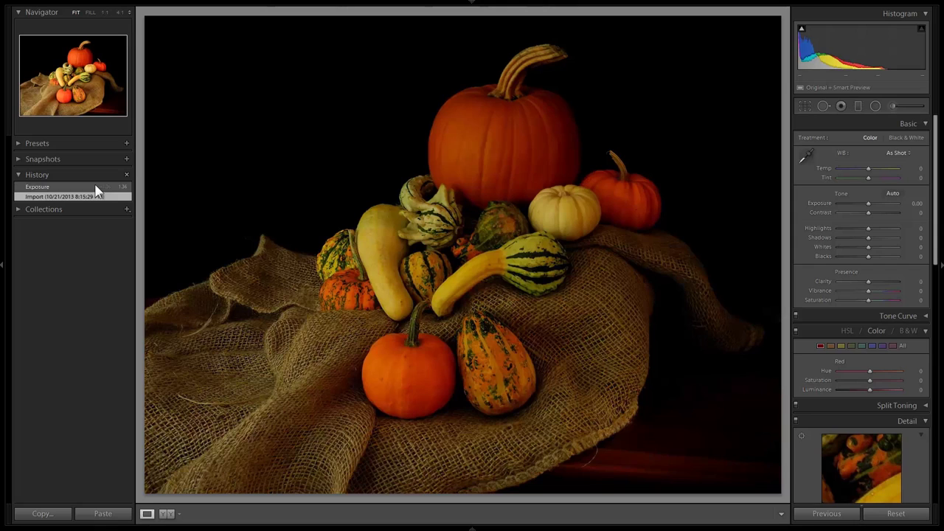
left_click(97, 187)
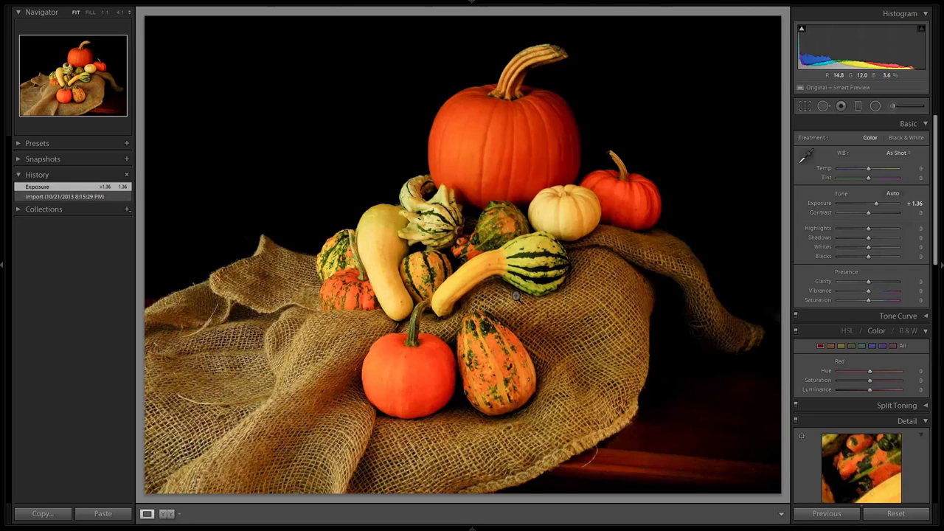
Step: Set the pumpkin photo's Orange Saturation to -23 and convert the photo to black and white
left_click(830, 346)
mouse_move(871, 379)
left_mouse_down()
mouse_move(855, 377)
mouse_move(863, 382)
left_mouse_up()
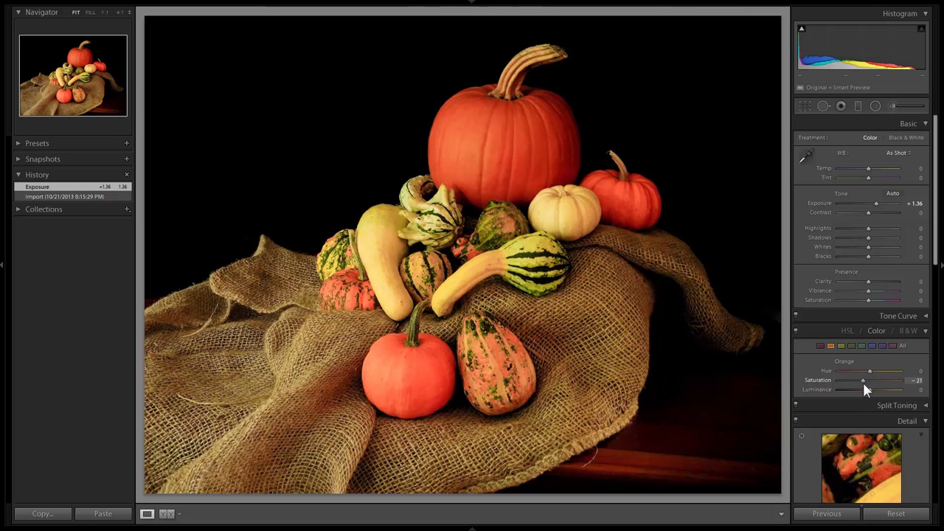
left_click(907, 330)
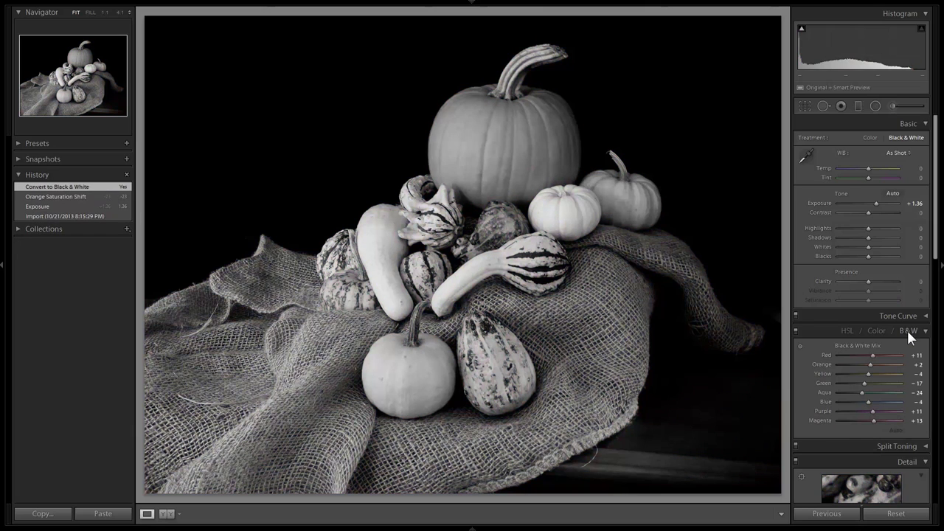
Step: Crop the pumpkin photo tighter at its original proportions, placing the gourds right of center with dark space and burlap on the left
left_click(805, 106)
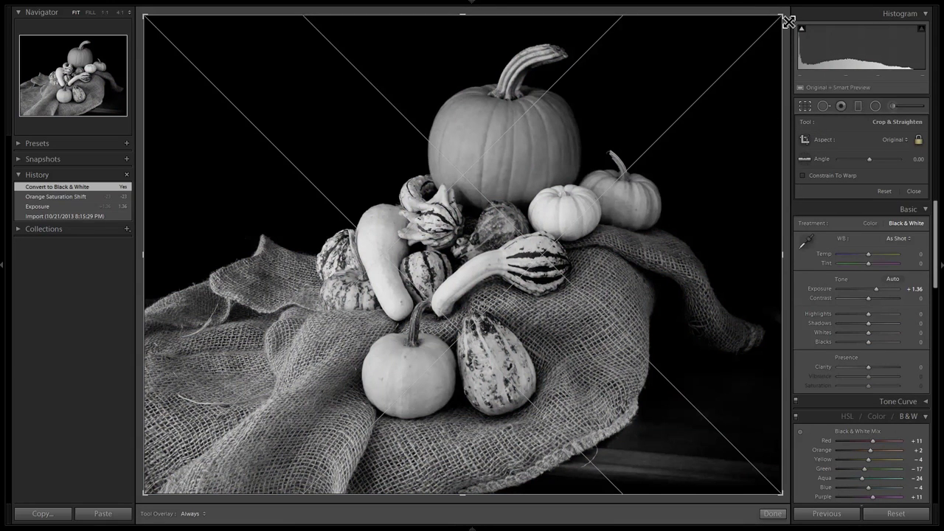
left_click_drag(786, 19, 772, 23)
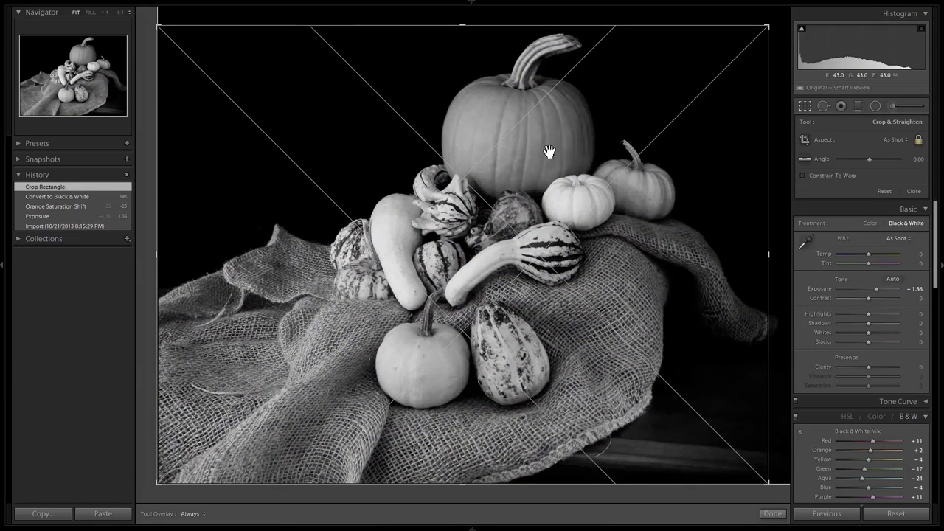
left_click_drag(155, 486, 189, 467)
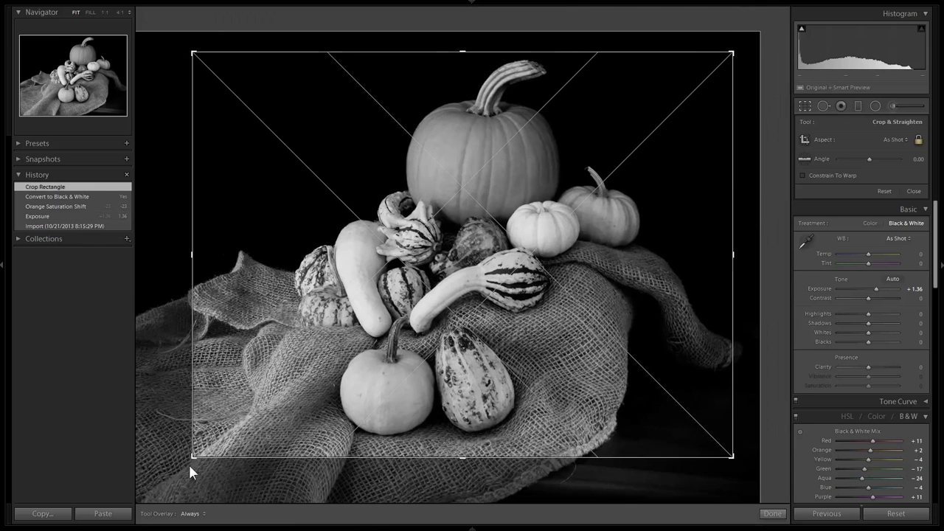
key("Return")
left_click(805, 107)
left_click_drag(457, 205, 553, 205)
key("Return")
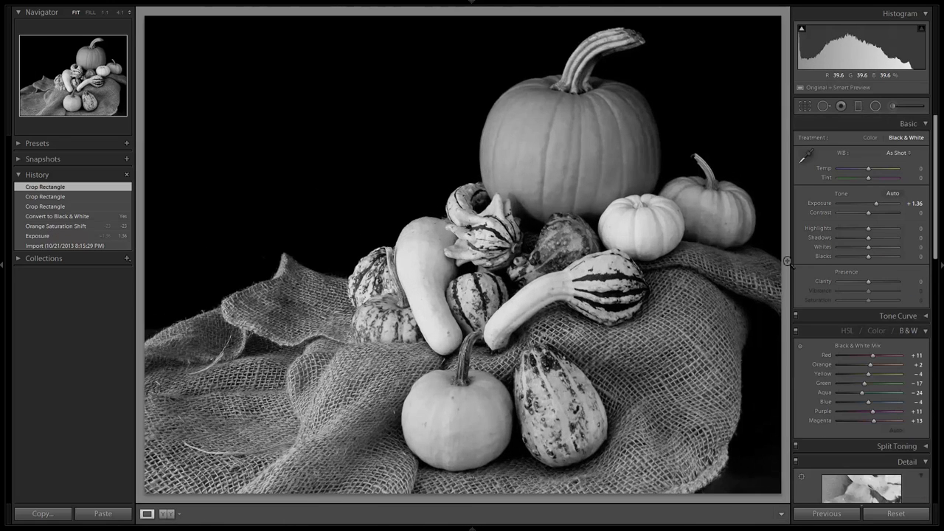
Step: Switch the pumpkin photo to color and back to black and white, compare it with its imported state, and restore the black-and-white version
left_click(877, 329)
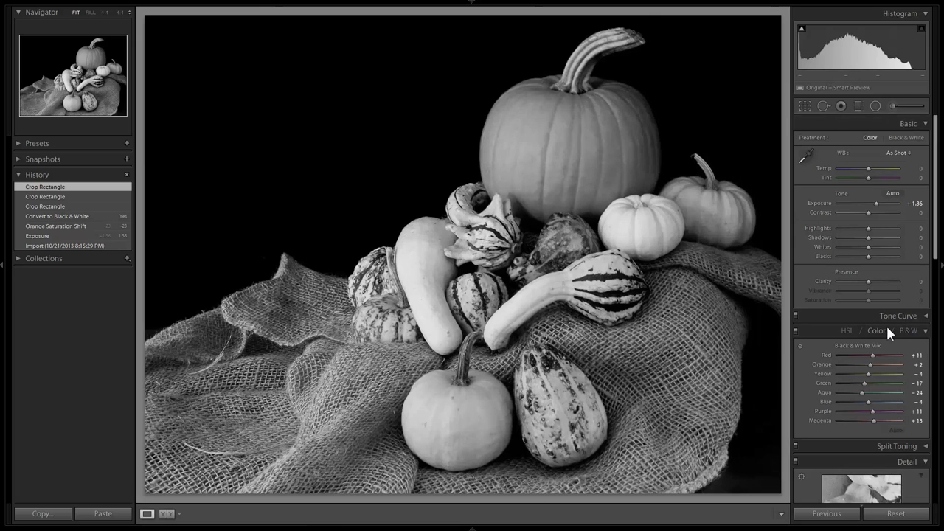
left_click(912, 332)
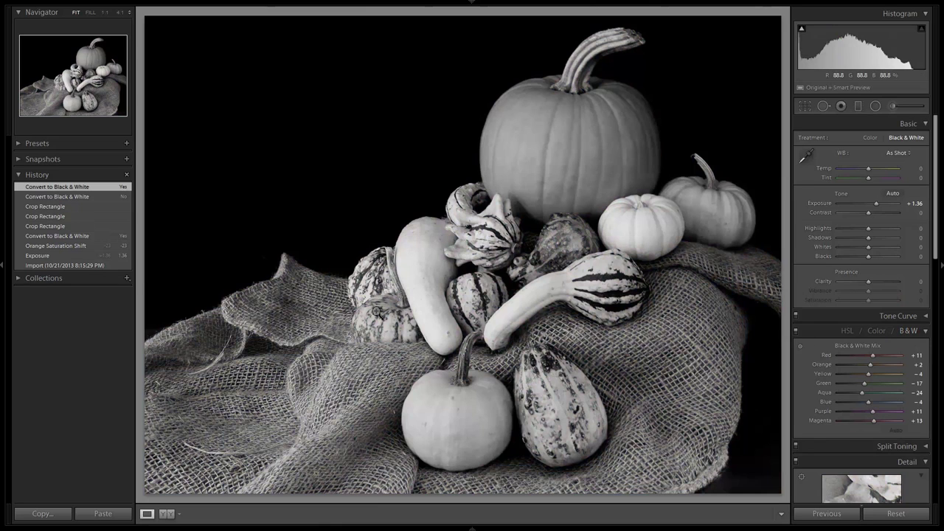
left_click(65, 265)
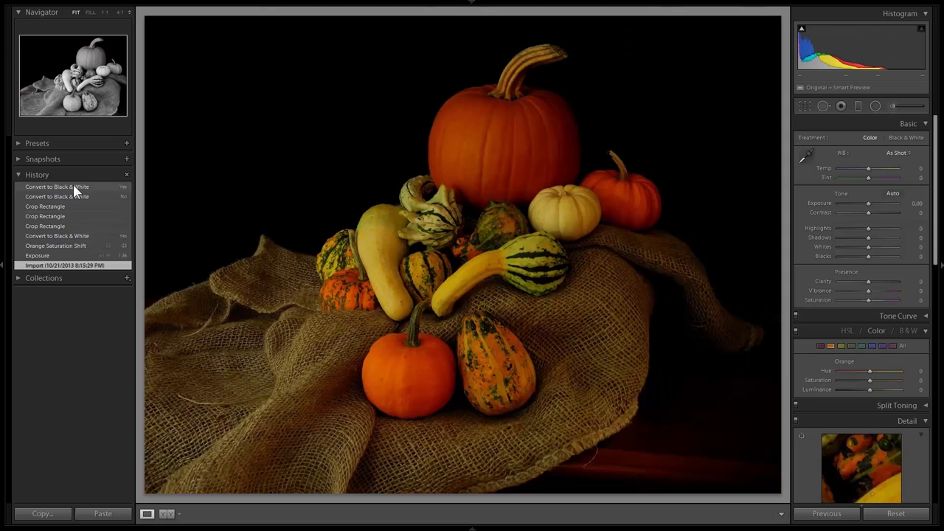
left_click(75, 189)
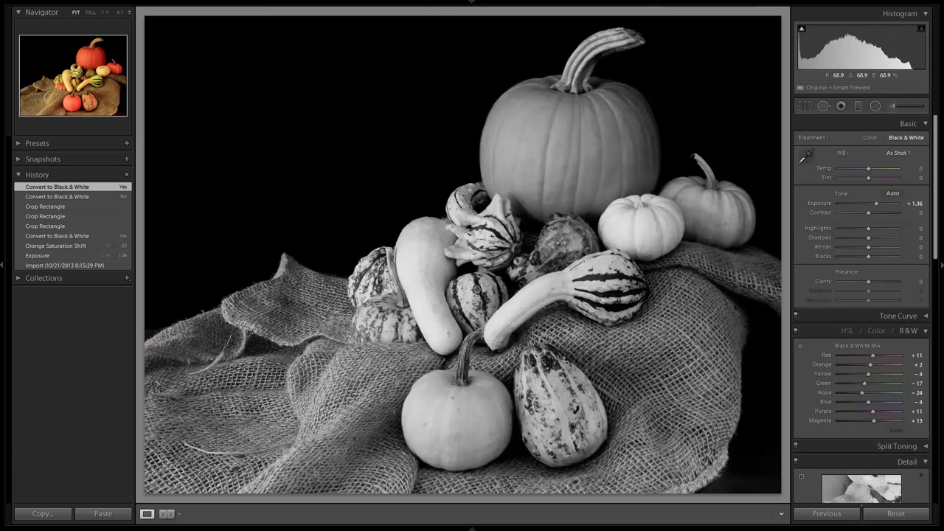
Step: Move on to the bald eagle photo and examine its head, beak, eye and neck feathers at 1:1 magnification
key("Right")
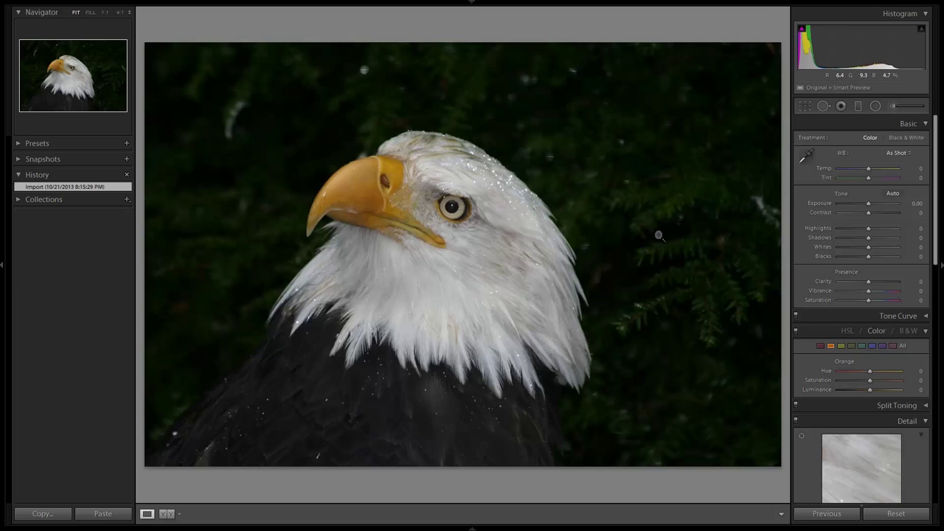
left_click(509, 303)
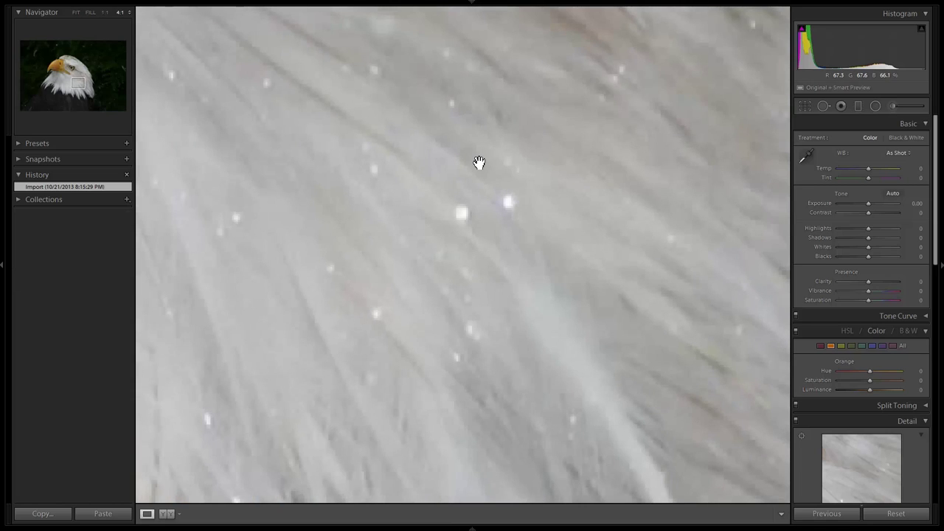
left_click(105, 11)
left_click_drag(423, 68, 556, 269)
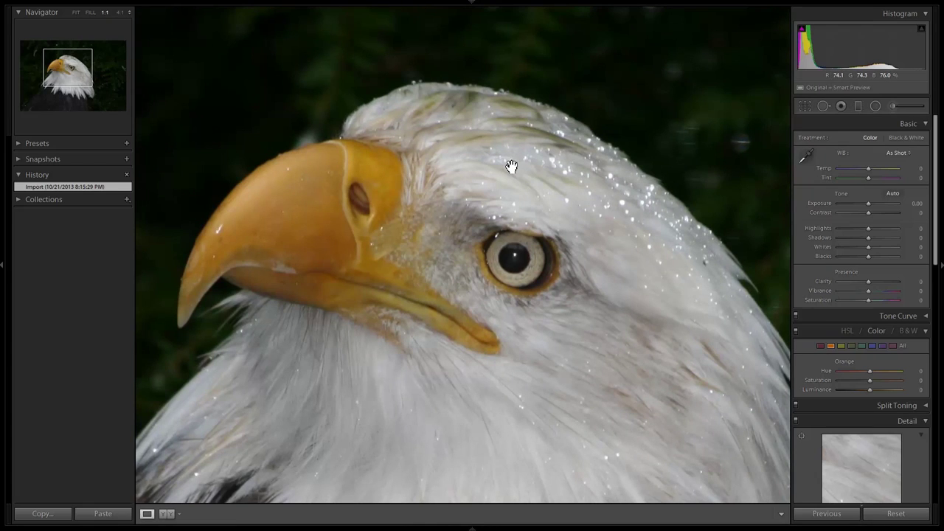
left_click_drag(550, 330, 613, 226)
left_click_drag(657, 374, 573, 211)
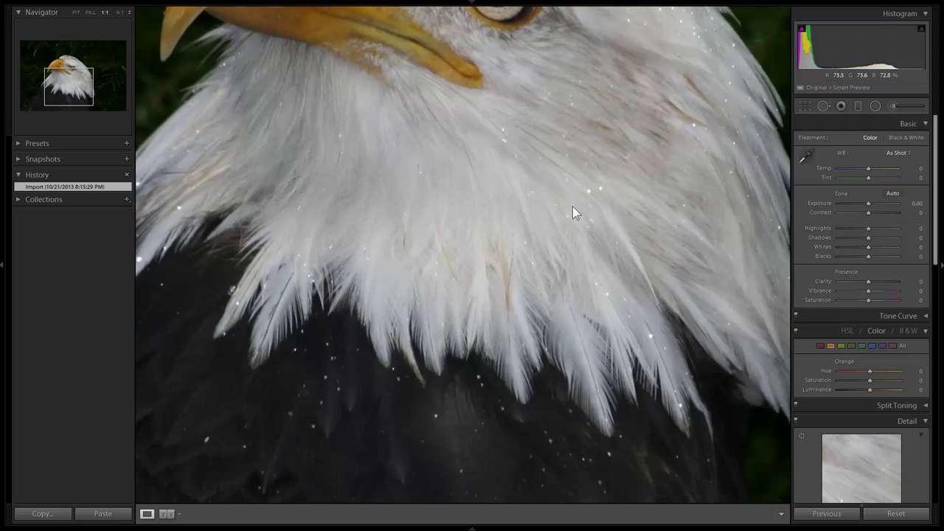
left_click_drag(649, 348, 689, 433)
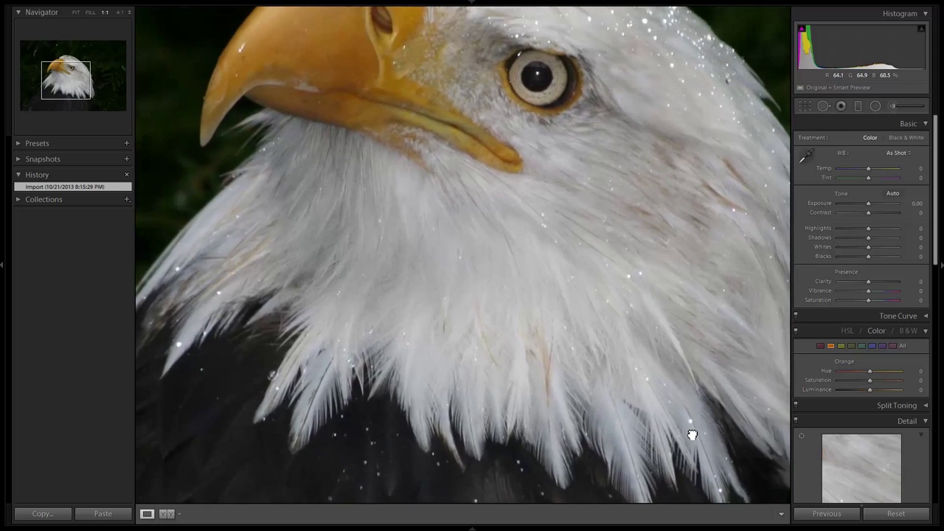
Step: Crop the bald eagle photo tighter at its original proportions, trimming the dark background above and to the right of the bird
left_click_drag(612, 166, 613, 299)
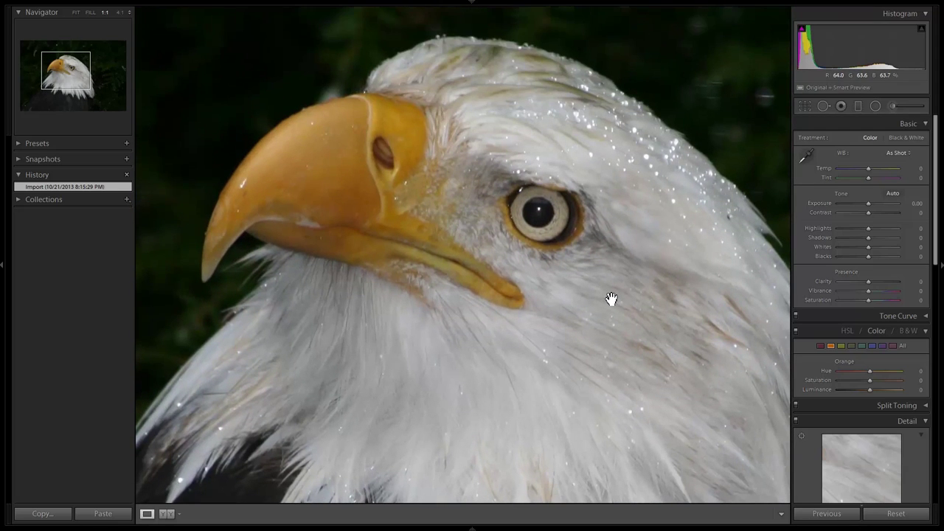
left_click_drag(713, 369, 633, 148)
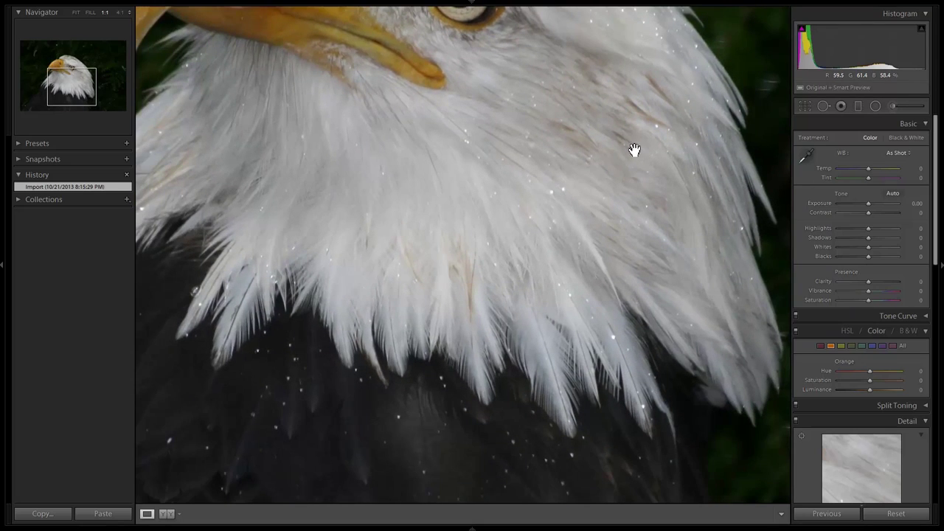
left_click_drag(557, 280, 605, 413)
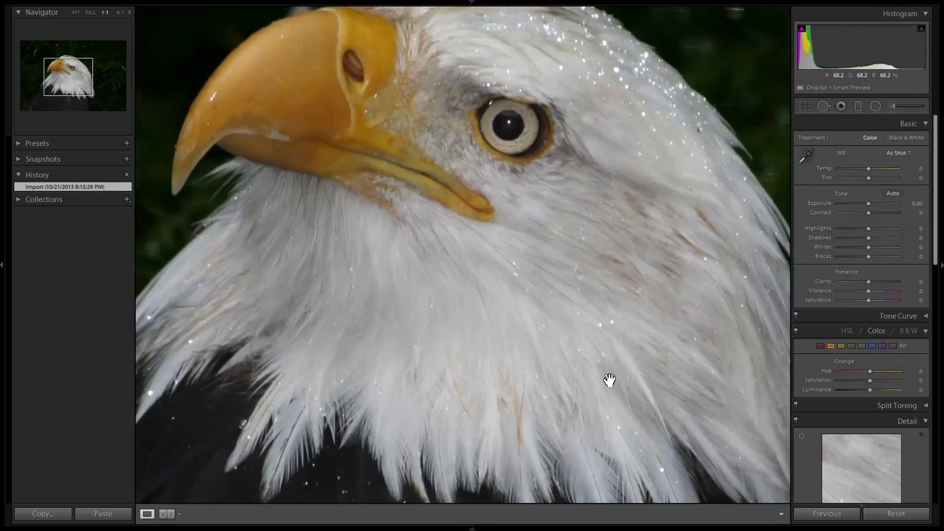
left_click(579, 237)
left_click(808, 105)
left_click_drag(782, 43, 729, 63)
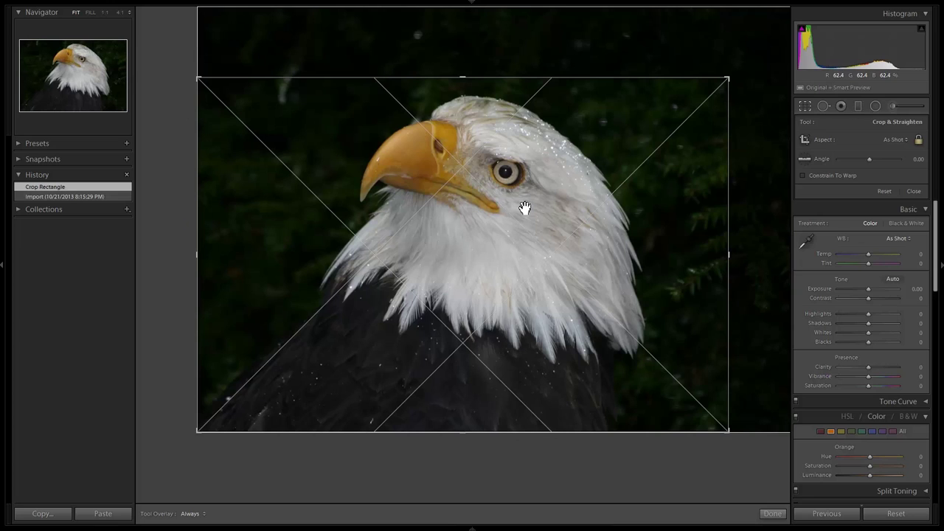
key("Return")
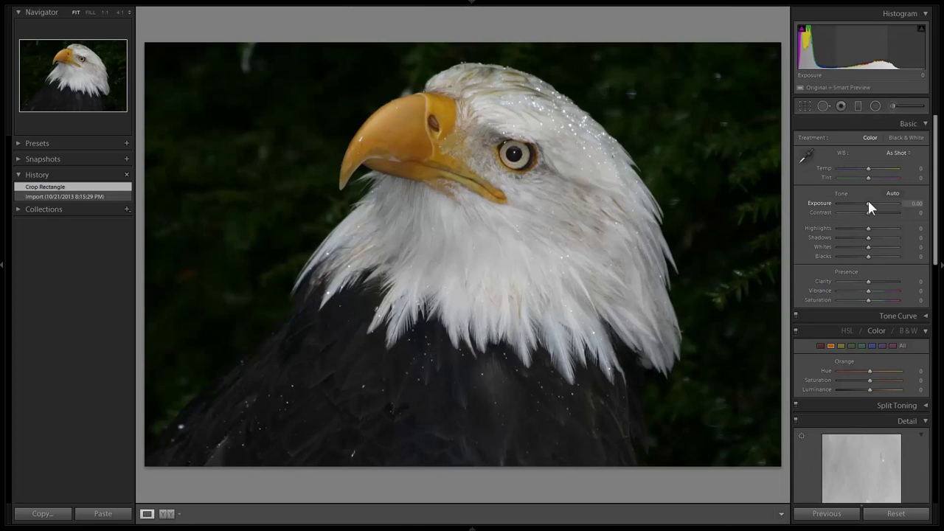
Step: Brighten the eagle photo with Exposure +0.37 and Shadows +60
left_click_drag(867, 203, 870, 204)
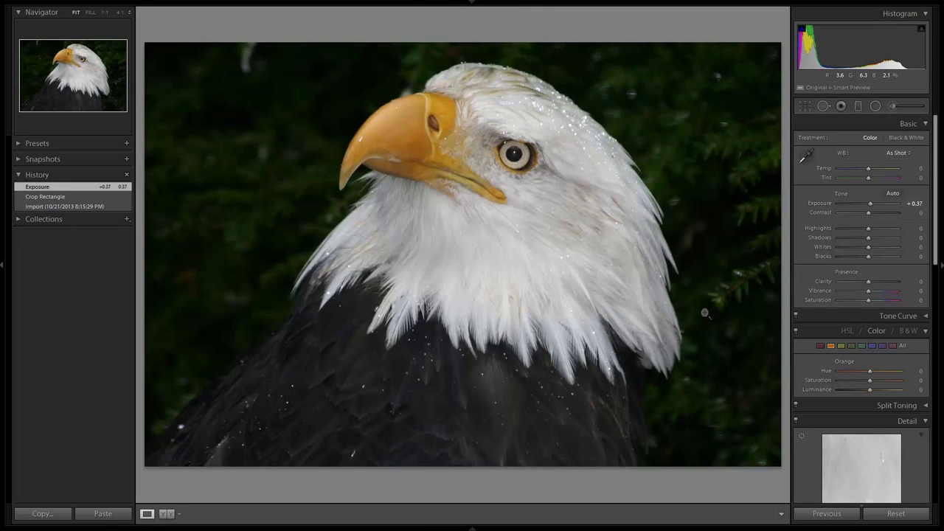
left_click_drag(868, 237, 877, 239)
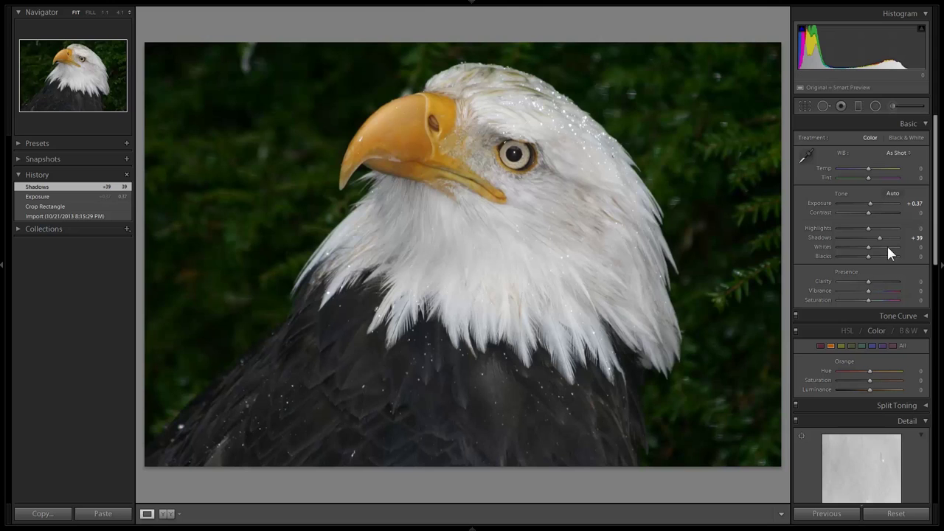
left_click_drag(879, 239, 885, 238)
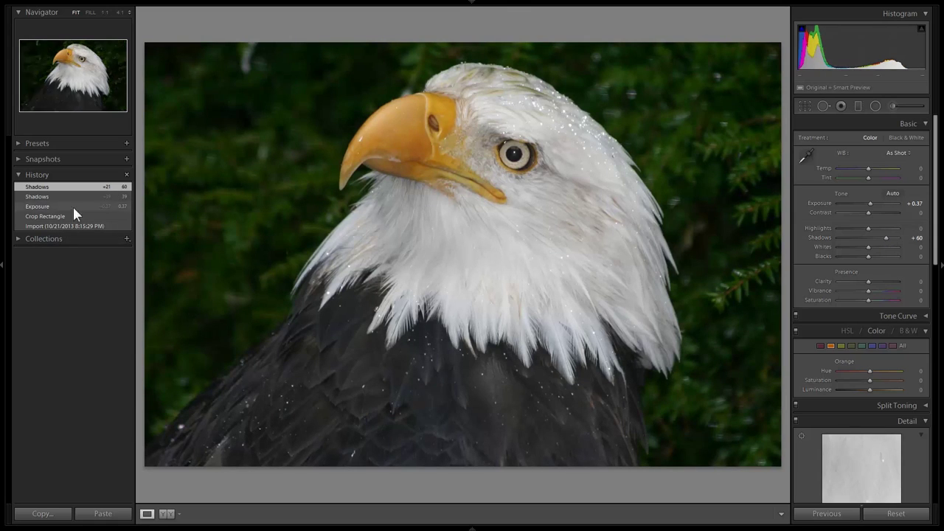
Step: Compare the edited eagle photo twice with its imported state and restore the latest Shadows edit
left_click(53, 226)
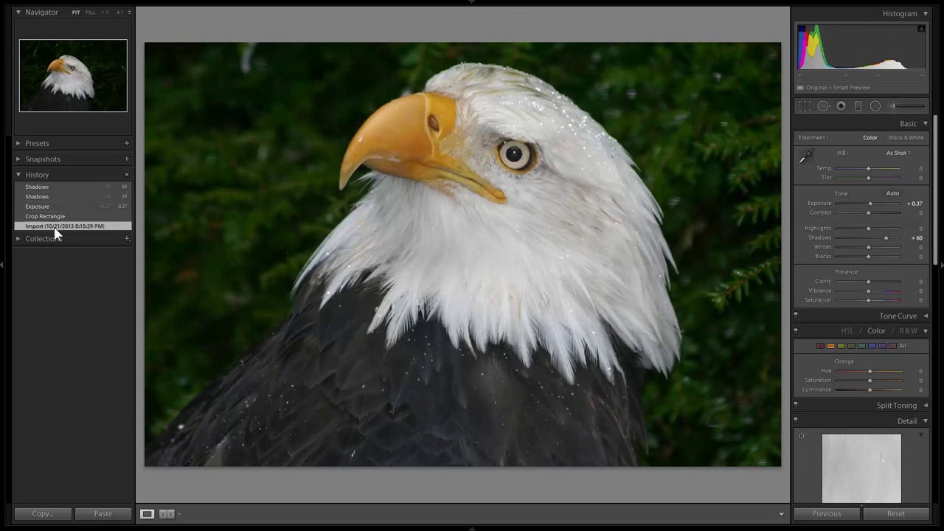
left_click(56, 187)
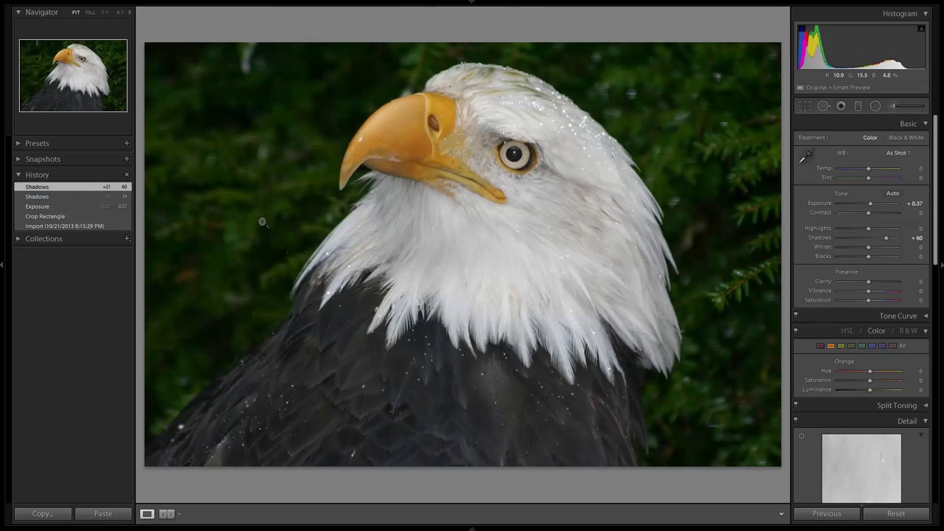
left_click(66, 225)
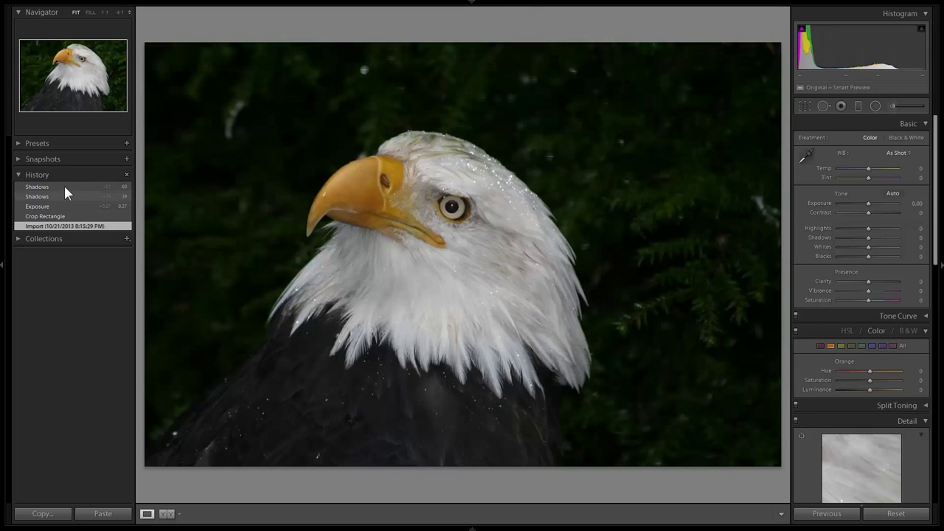
left_click(65, 187)
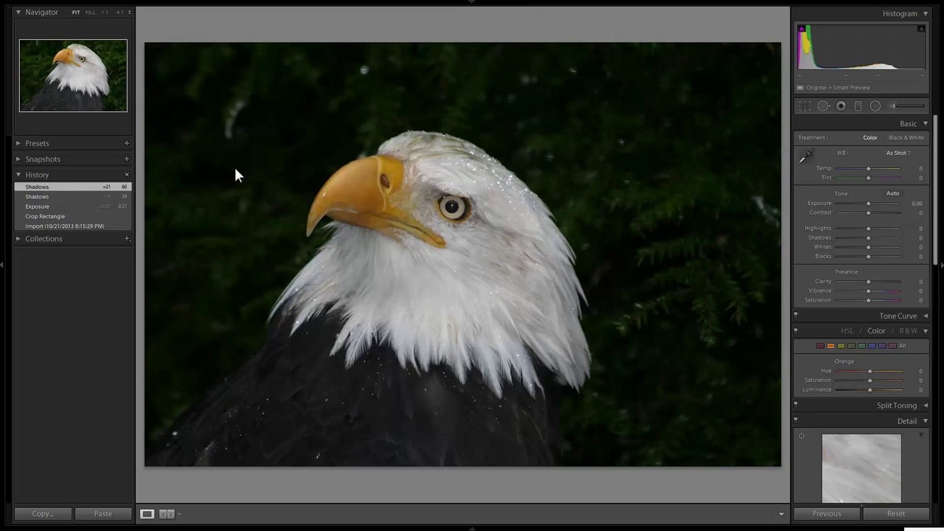
Step: Move on to the photo of sunrays over a yellow flower field, examine its flowers and clouds at 1:1, and return to the full view
key("Right")
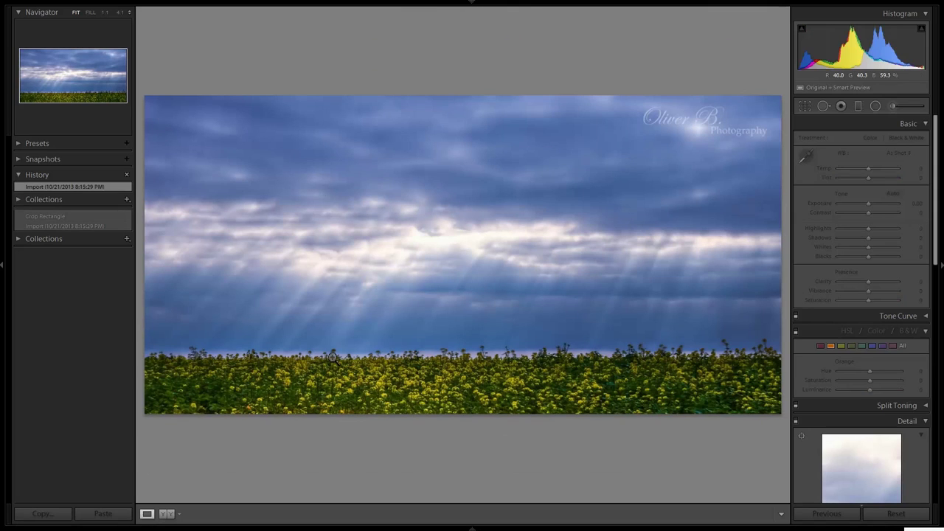
left_click(337, 366)
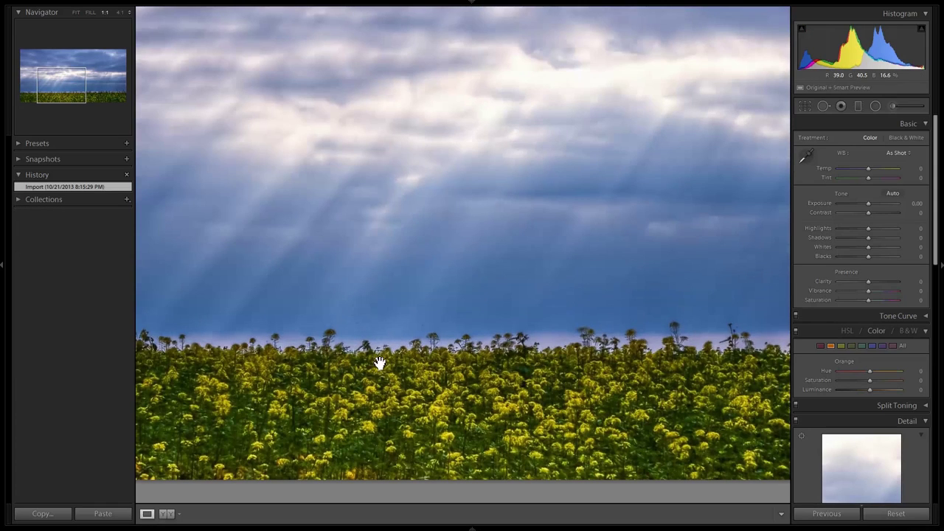
left_click_drag(406, 360, 320, 337)
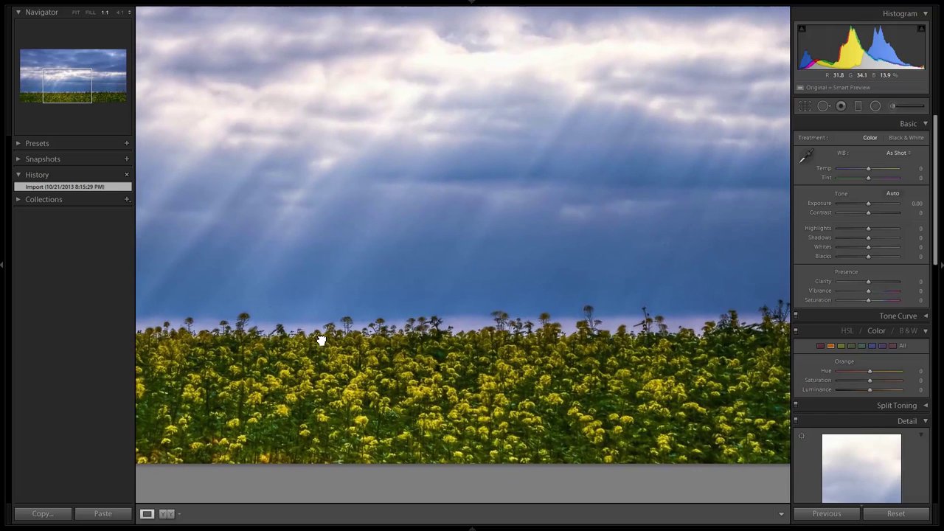
left_click_drag(544, 173, 356, 267)
left_click(386, 279)
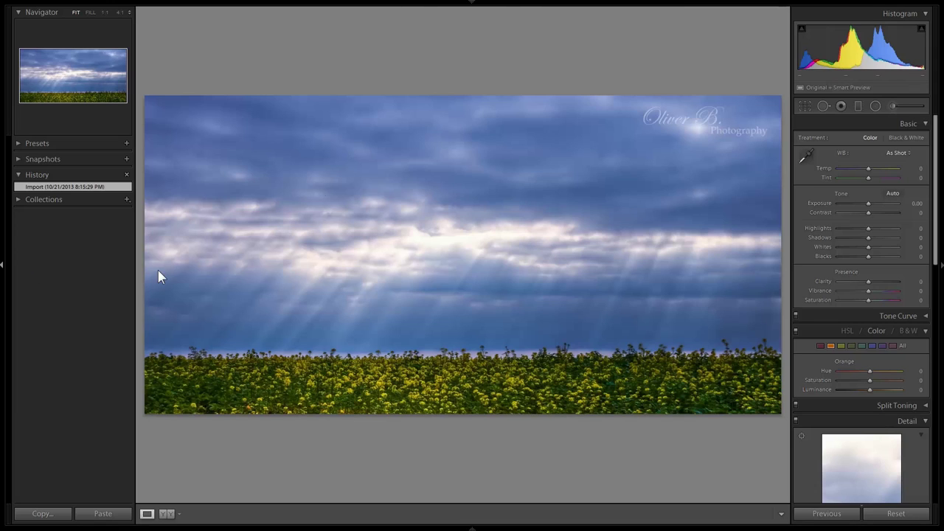
Step: Hide the Navigator and History area to enlarge the image, and advance two photos to the teal windows with the American flag
key("F7")
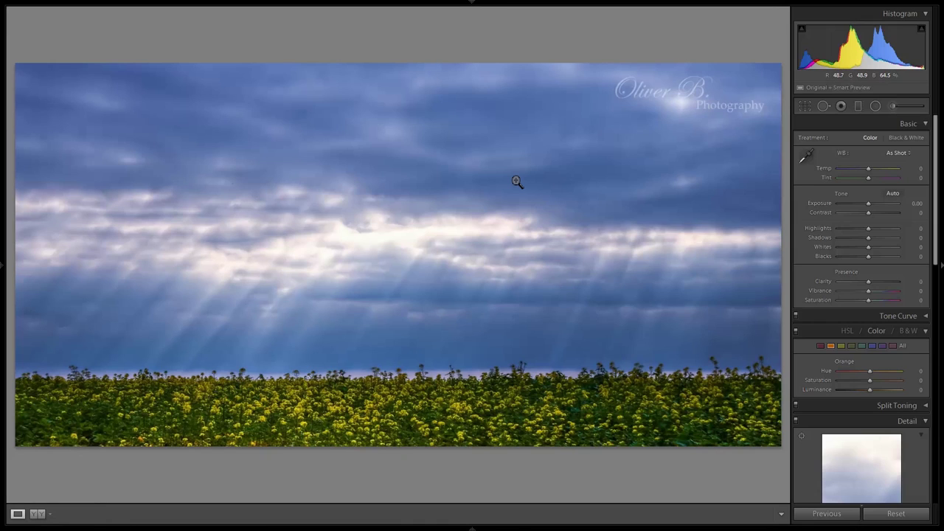
key("Right")
key("Right")
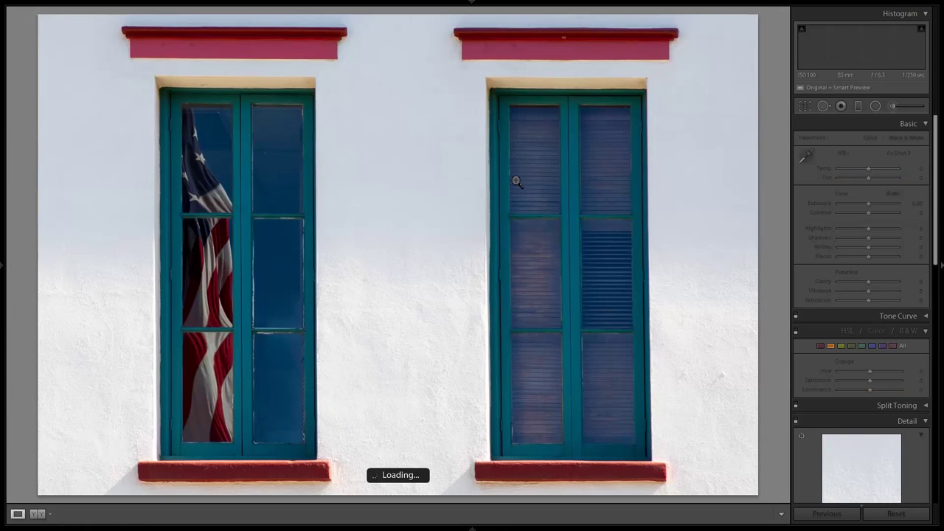
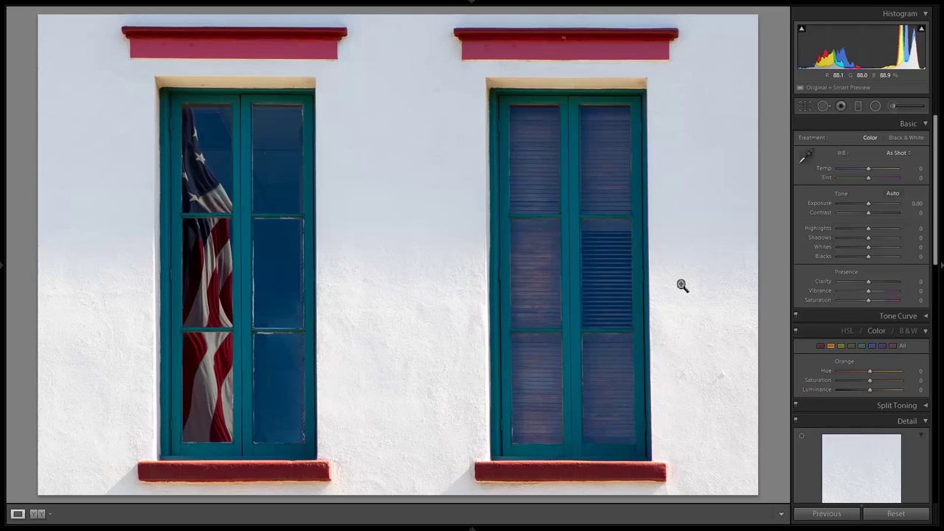
Step: Move on to the portrait of the man leaning on a tree and examine his checked shirt and face at 1:1 magnification
key("Right")
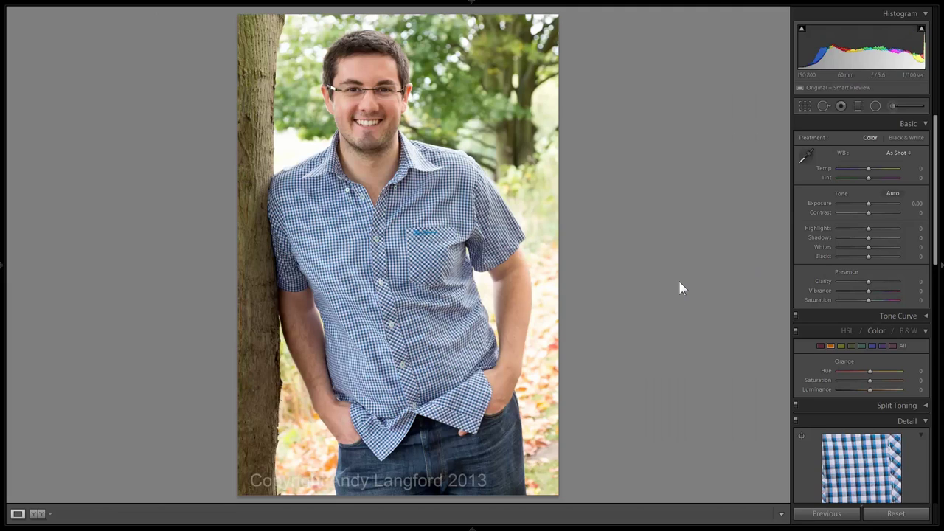
left_click(426, 221)
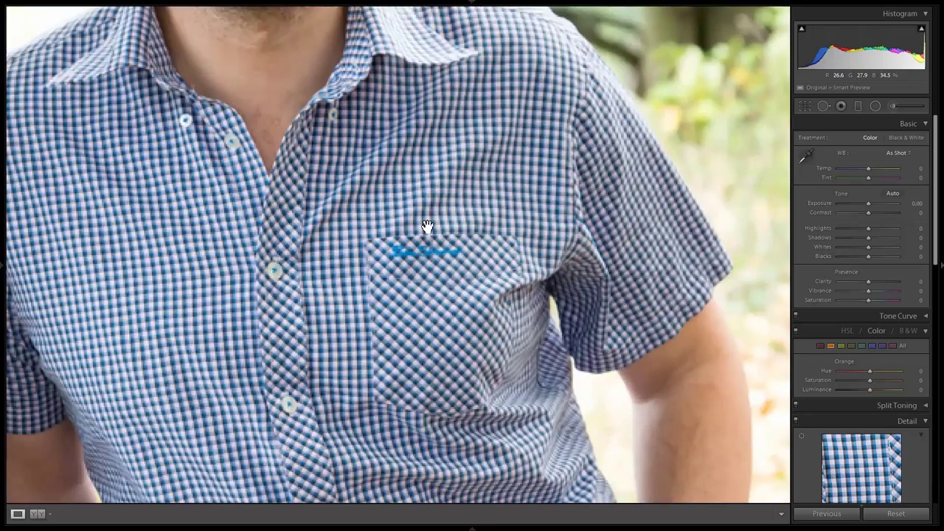
left_click_drag(405, 147, 497, 226)
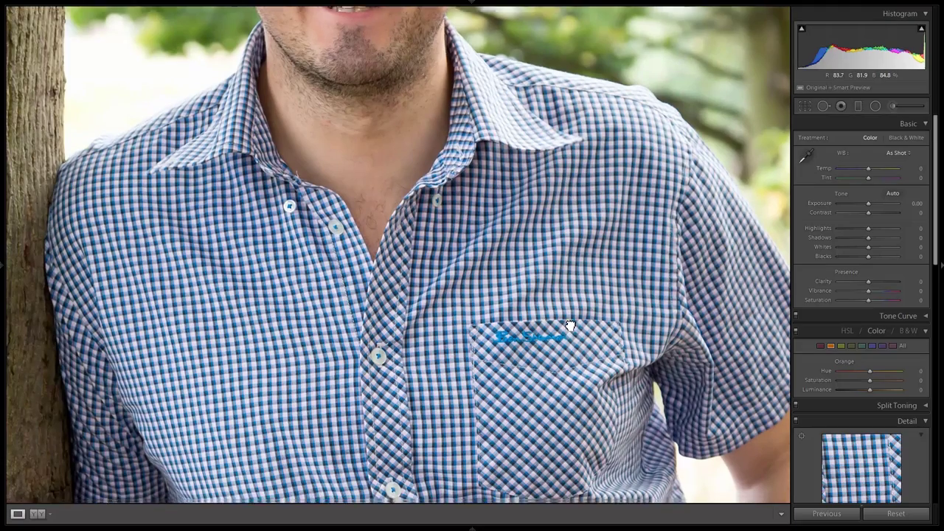
left_click_drag(569, 326, 552, 213)
left_click_drag(549, 394, 554, 176)
key("Right")
key("Right")
key("Right")
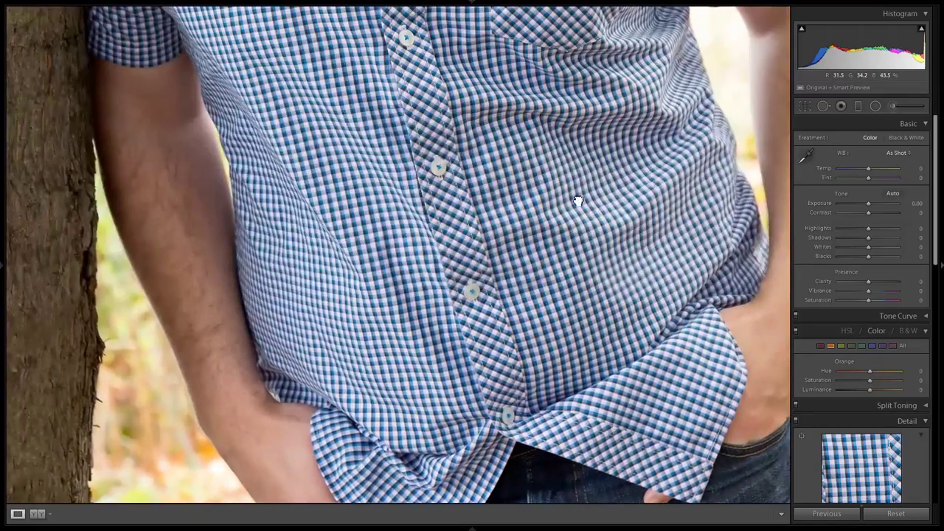
key("Right")
key("Right")
key("Right")
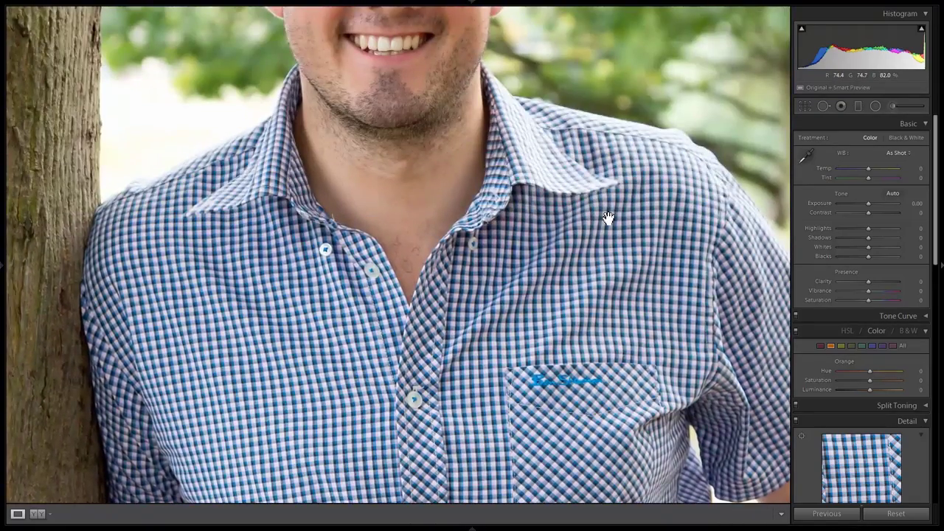
key("Right")
key("Right")
key("Right")
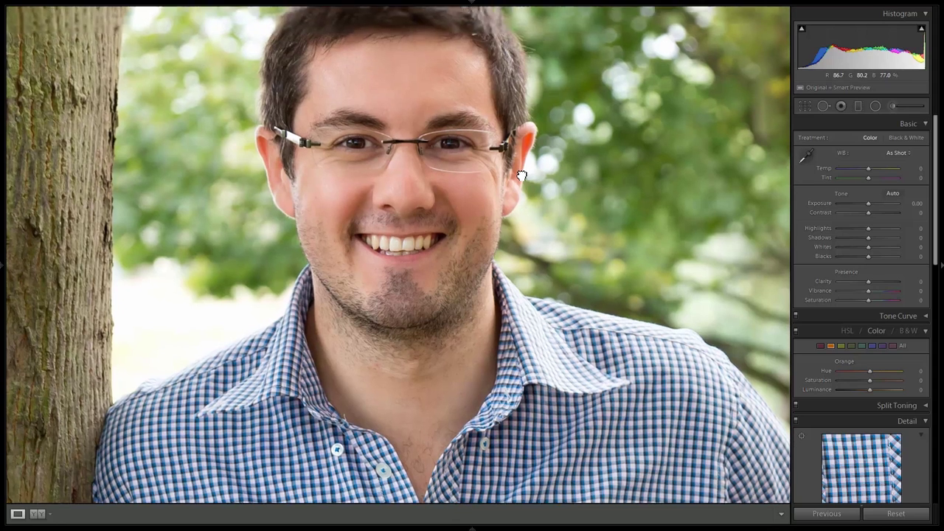
left_click_drag(522, 174, 524, 220)
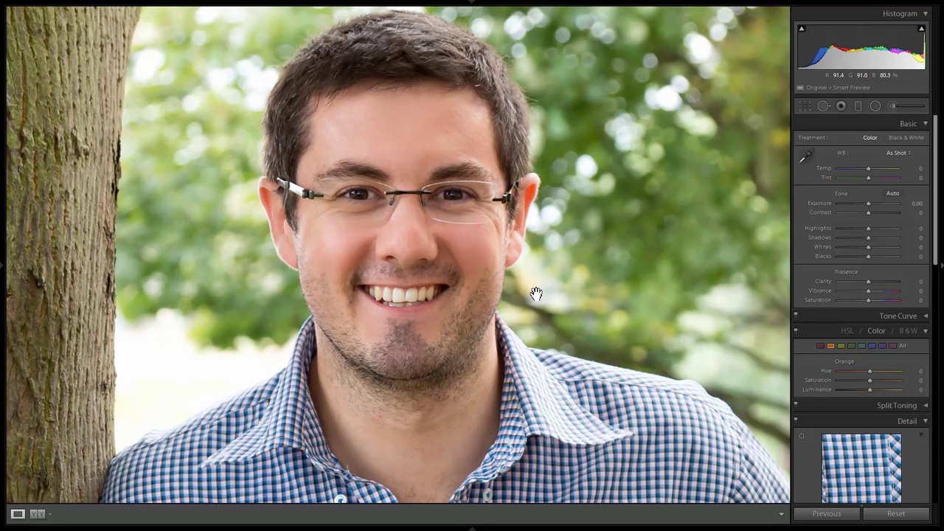
left_click(552, 368)
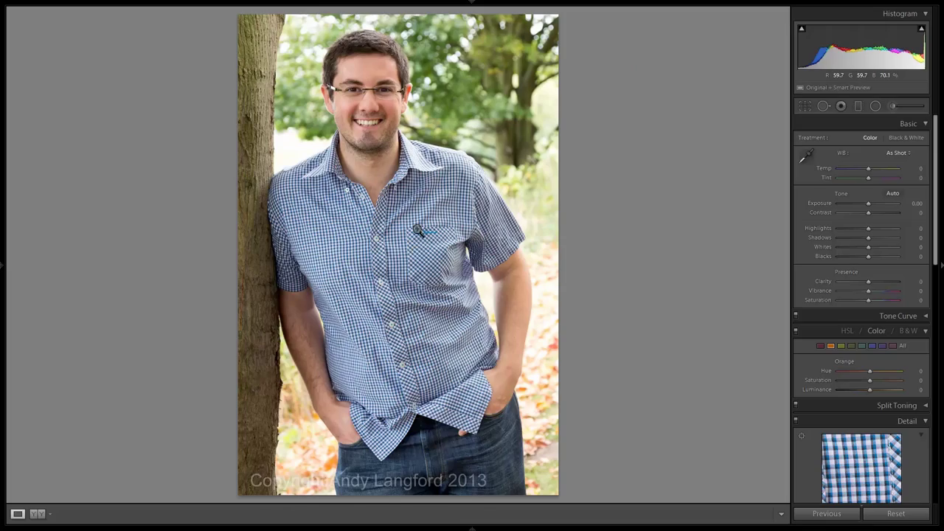
Step: Remove the blue embroidered logo on the shirt pocket with a Heal brush stroke at size 68, and view the whole portrait
left_click(418, 230)
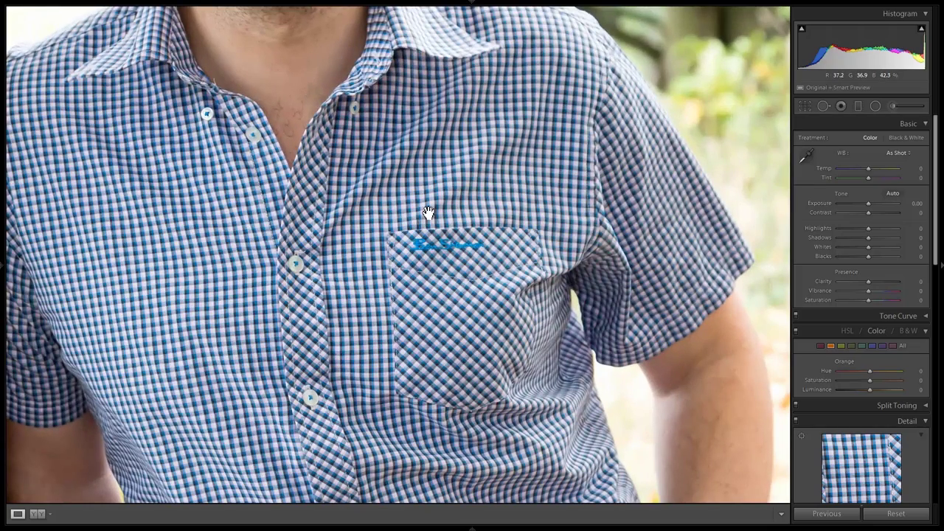
left_click_drag(405, 133, 509, 295)
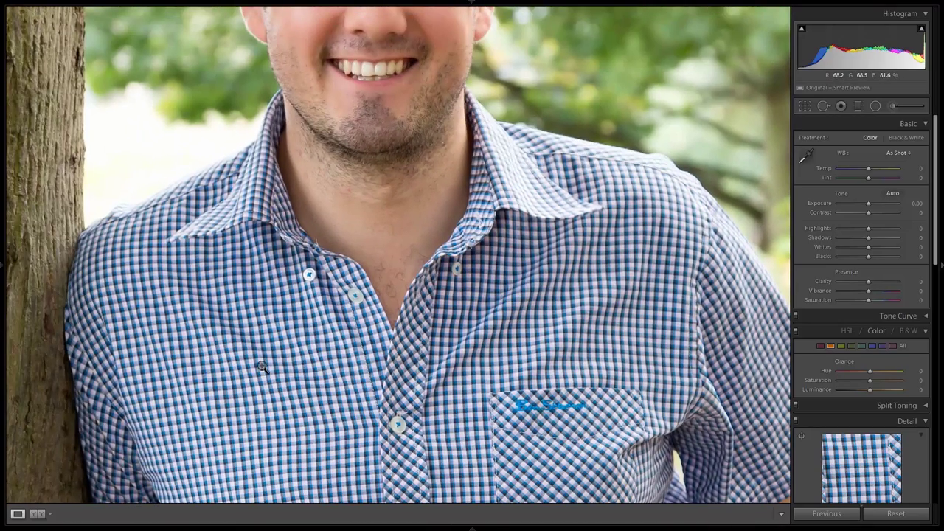
left_click(262, 367)
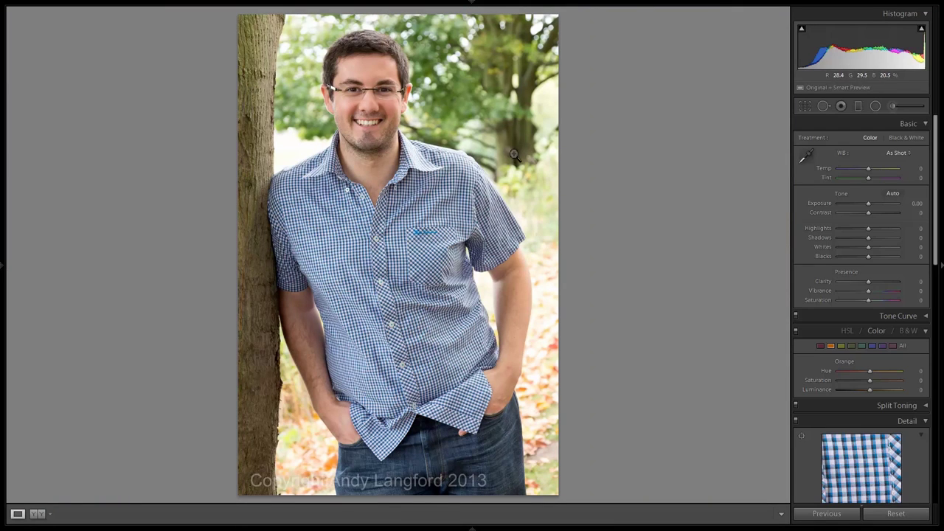
left_click(443, 220)
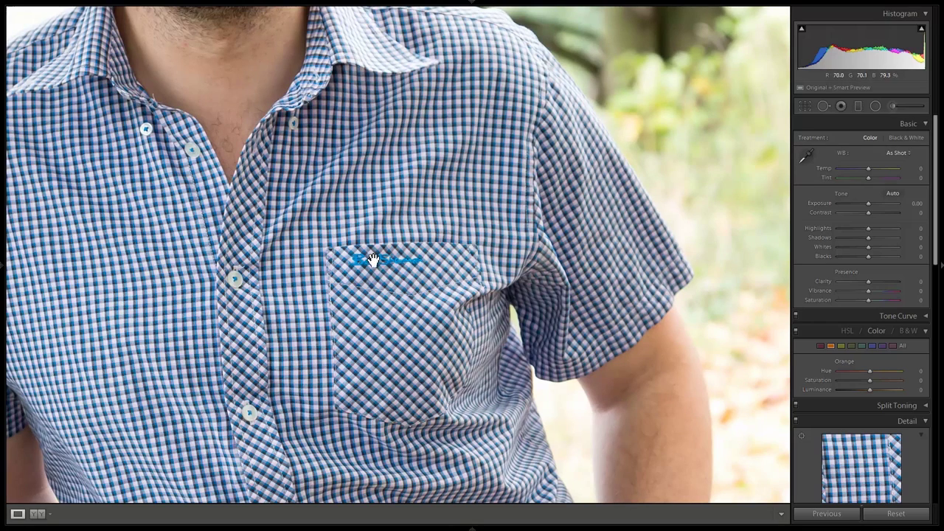
left_click(824, 106)
scroll(347, 266, "down", 3)
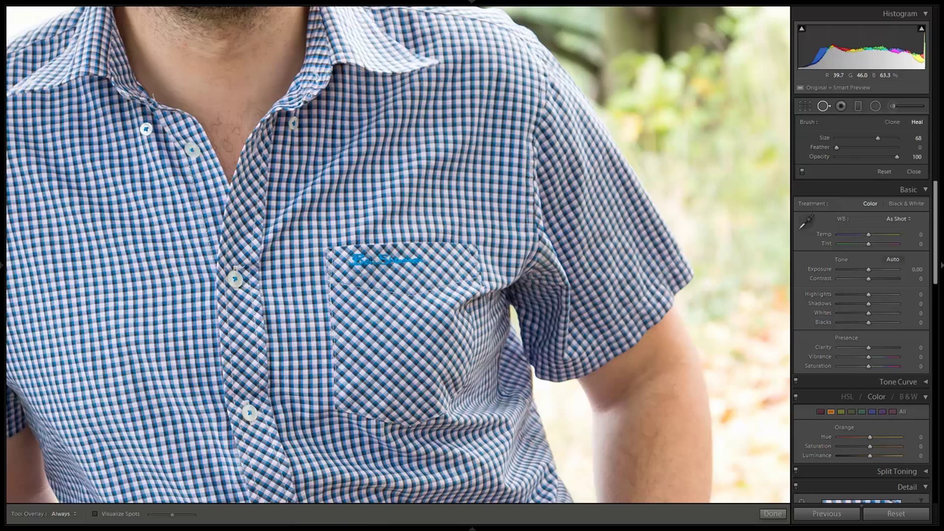
left_click_drag(350, 260, 435, 258)
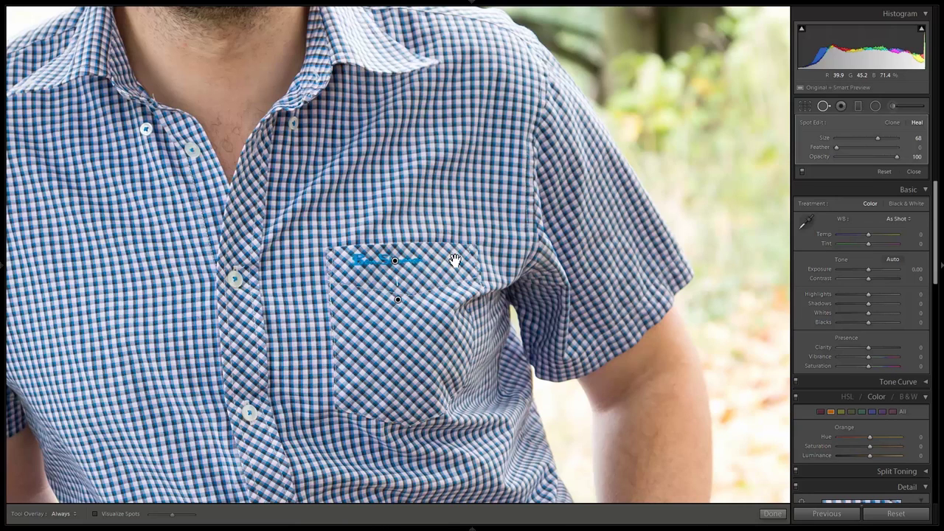
left_click(914, 172)
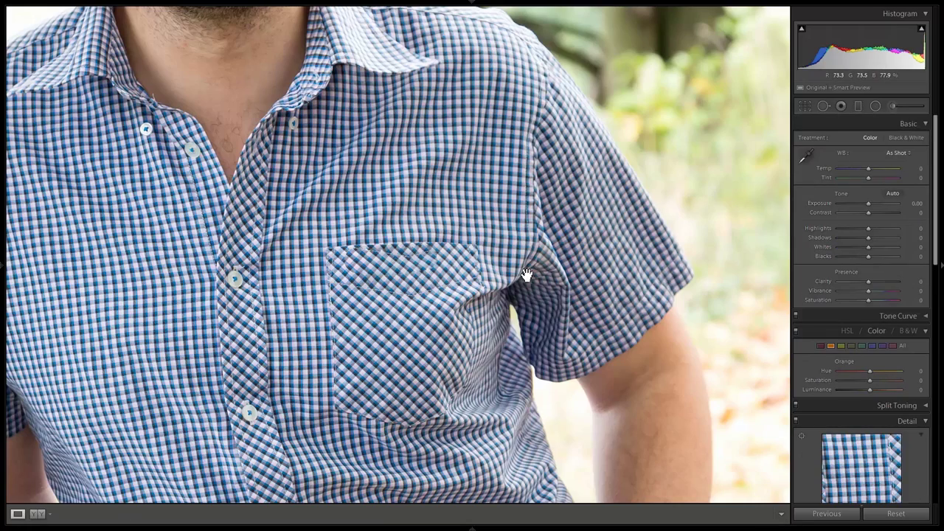
left_click(478, 237)
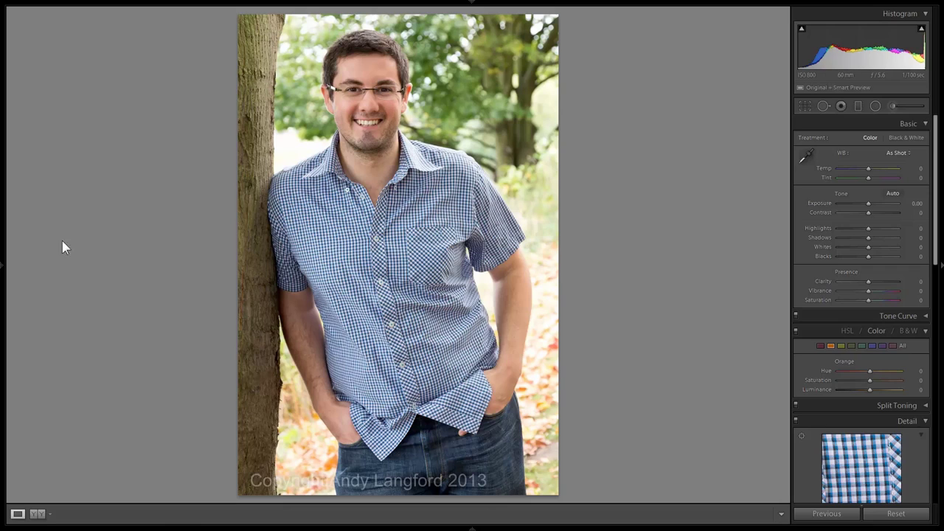
Step: Compare the portrait's imported state with the version after spot removal in the History
mouse_move(2, 268)
left_click(57, 196)
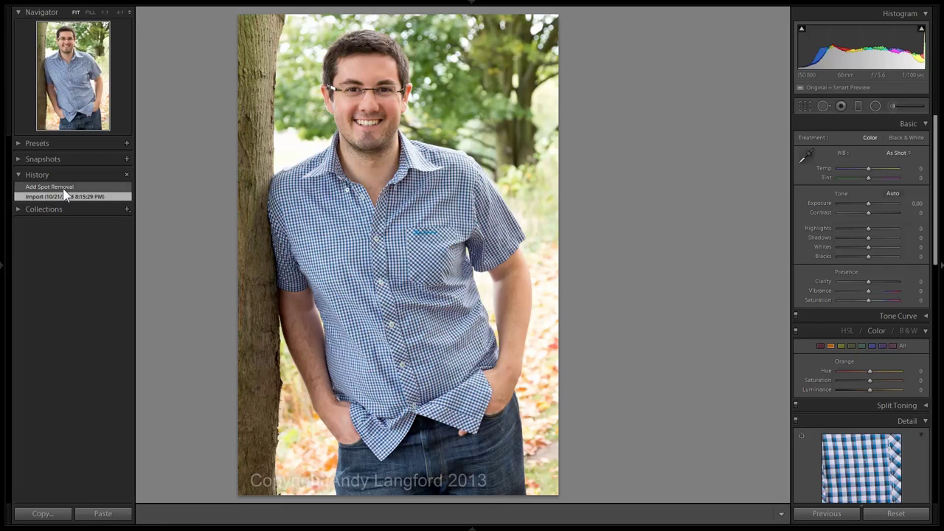
left_click(63, 187)
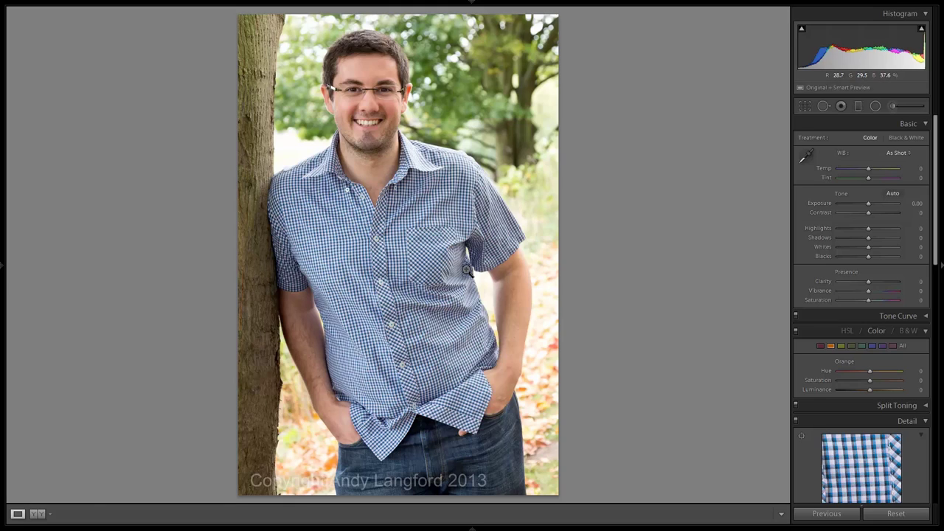
Step: Examine the man's face and hair at 1:1, and advance to the night photo of the opera house
left_click(366, 110)
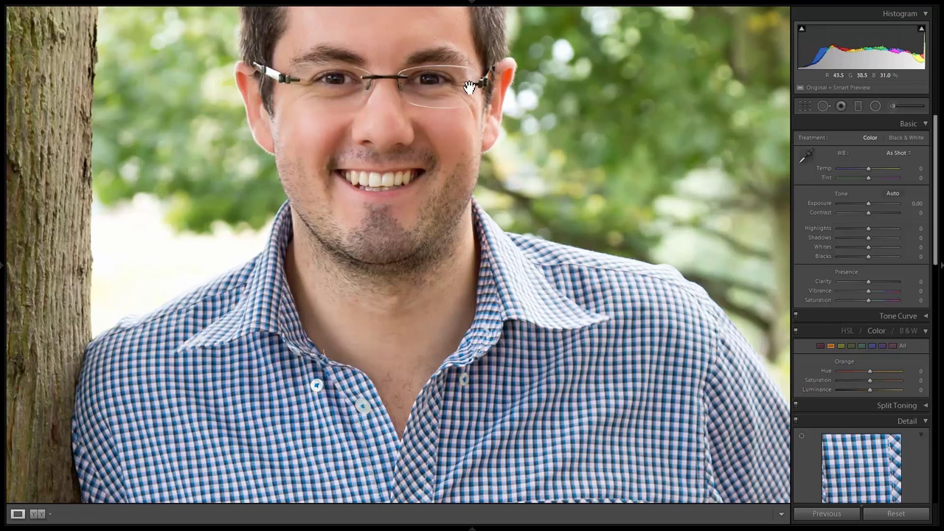
left_click_drag(340, 77, 348, 207)
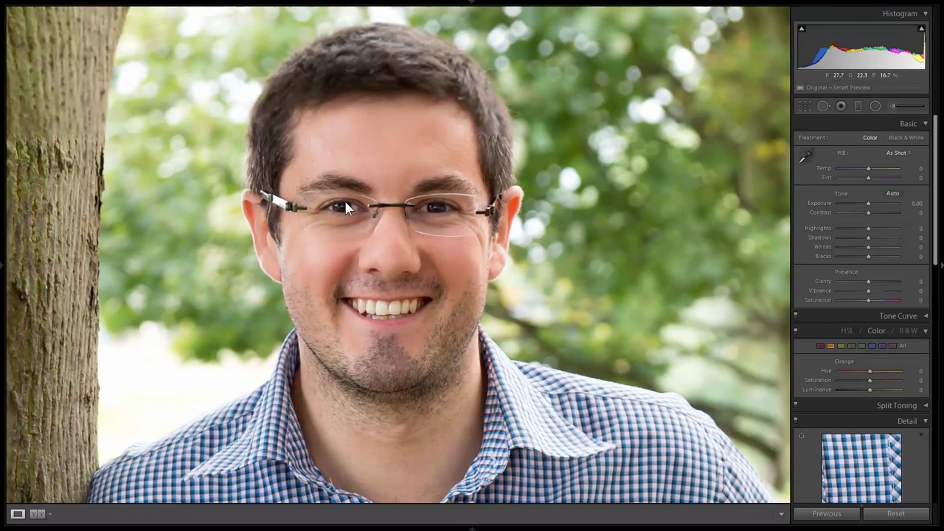
left_click(402, 220)
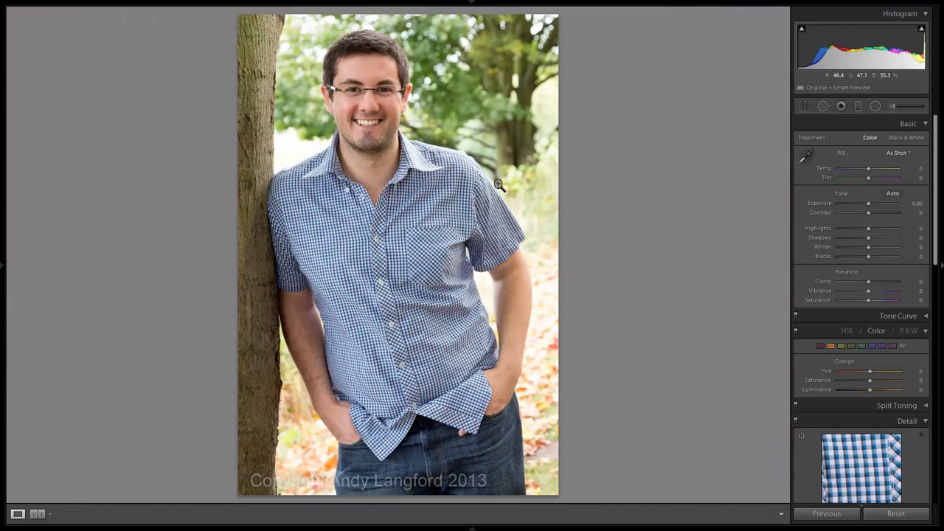
key("Right")
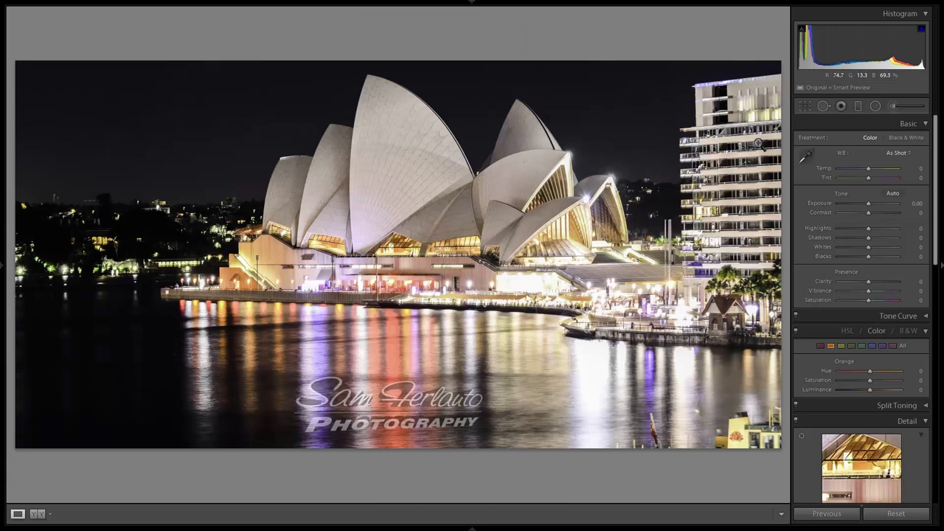
Step: Try cropping the photo to the colored reflections around the watermark, and restore the imported state from the History
left_click(805, 106)
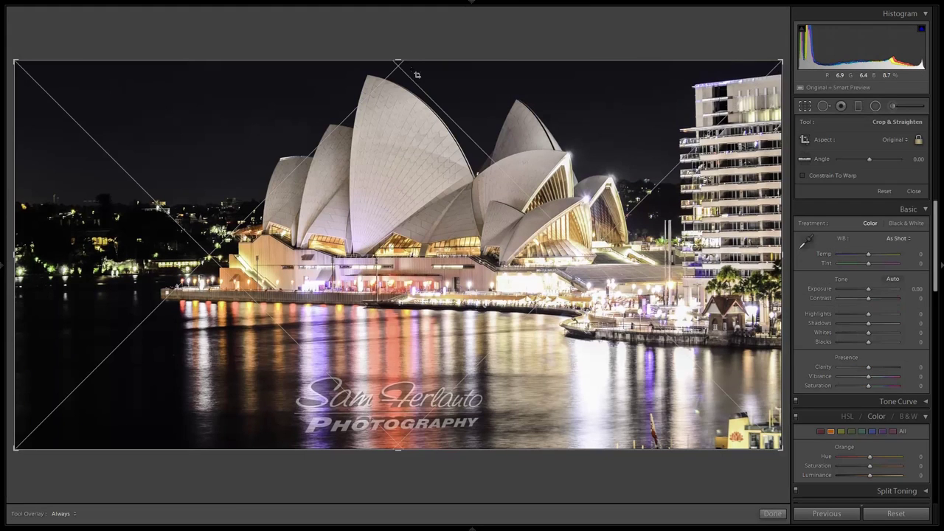
left_click_drag(399, 61, 405, 197)
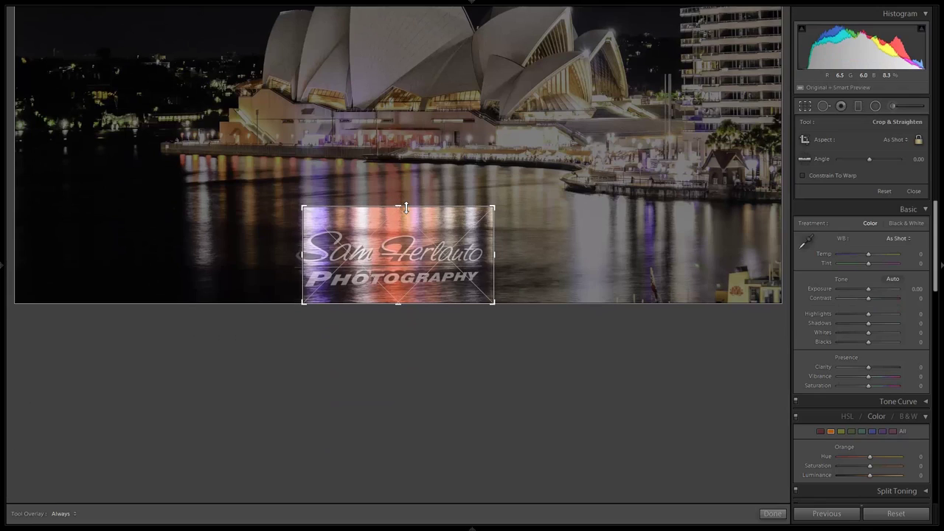
key("Return")
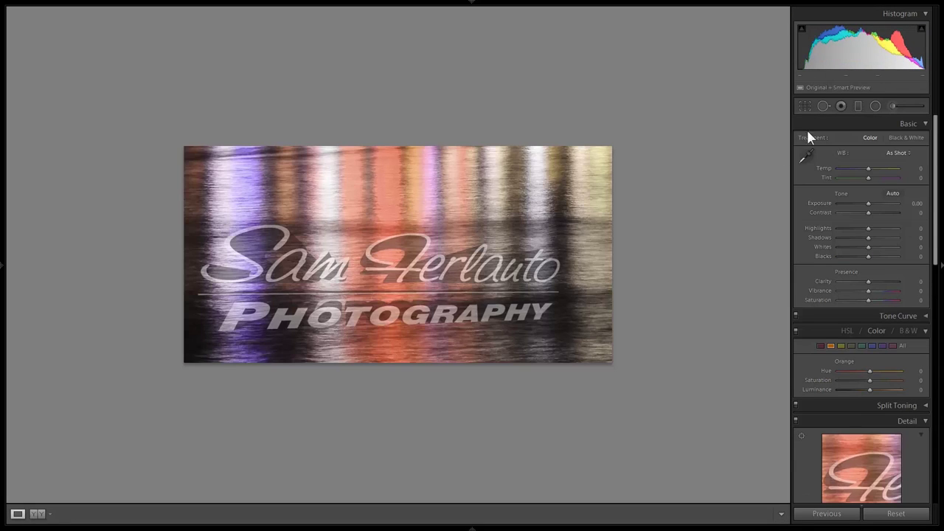
left_click(805, 106)
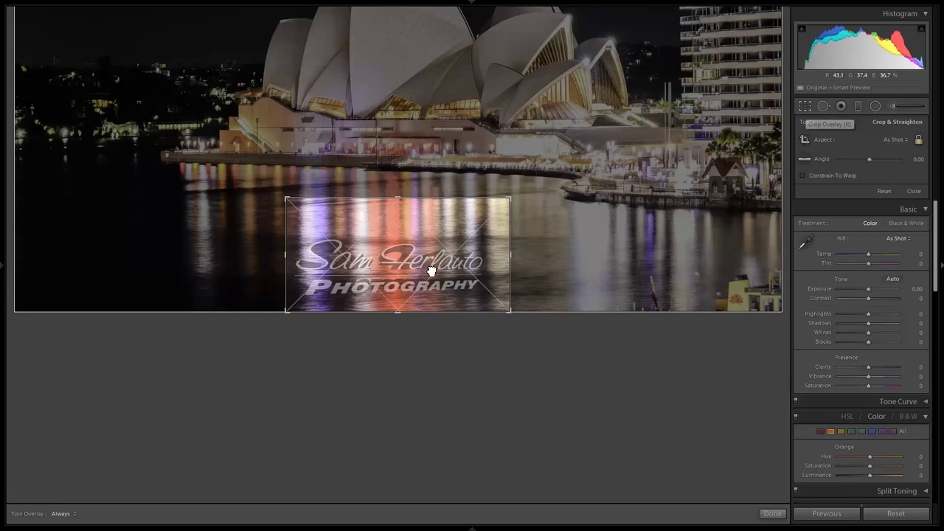
left_click_drag(432, 270, 436, 270)
key("Return")
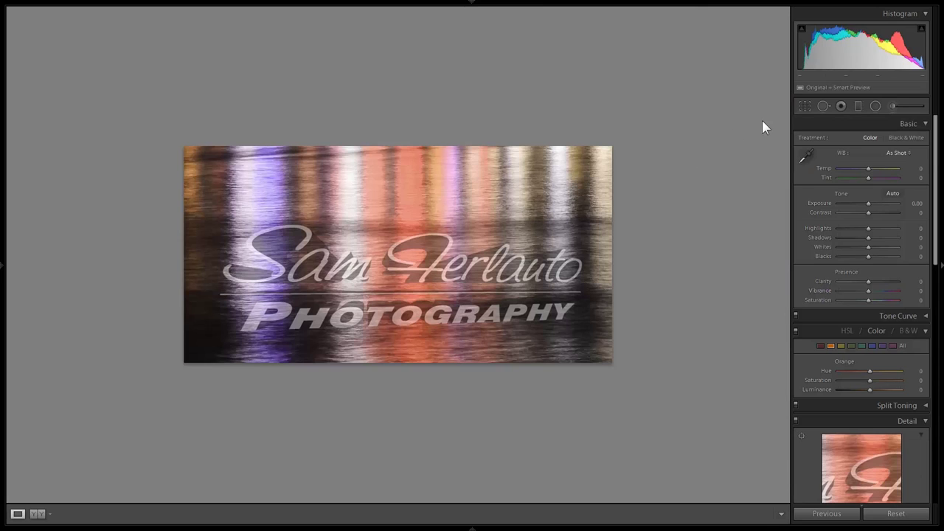
mouse_move(4, 267)
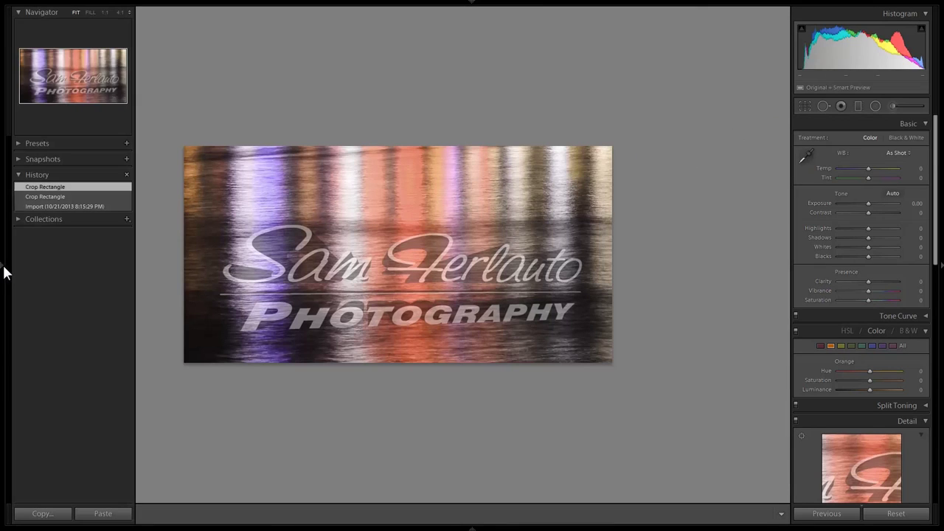
left_click(67, 206)
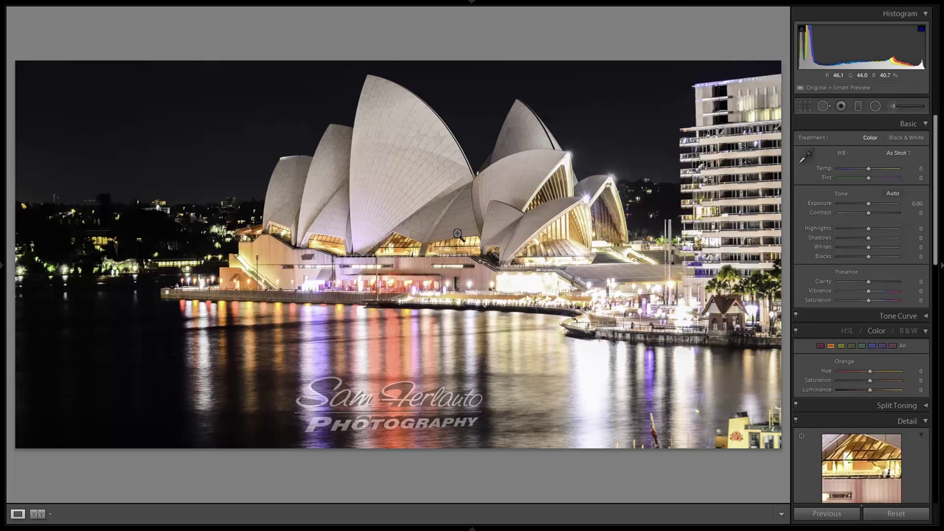
Step: Examine the water reflections at 1:1, and crop the photo around the opera house, cutting off the watermark and the high-rise building
left_click(223, 376)
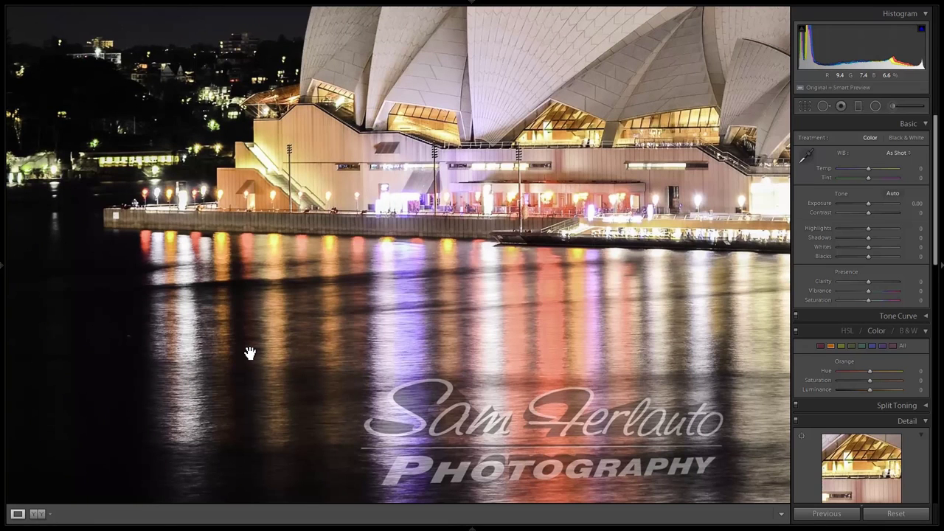
left_click(250, 354)
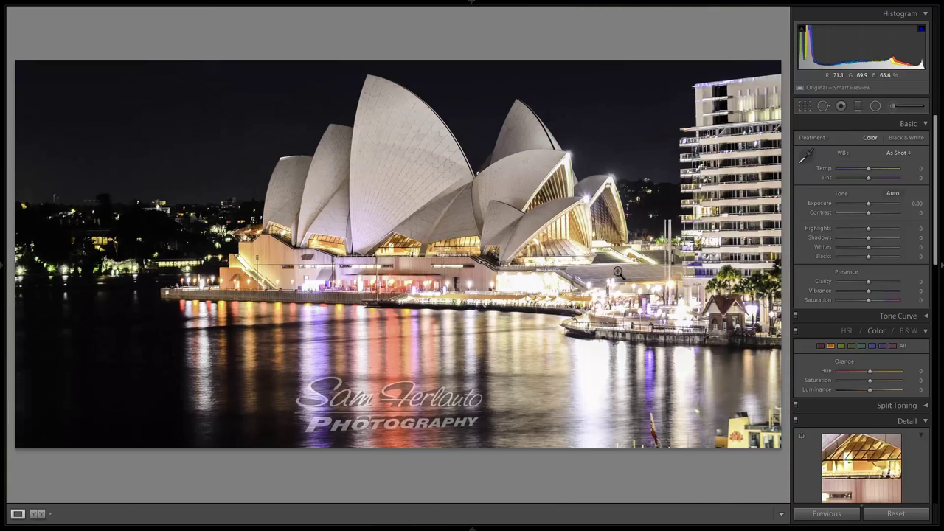
left_click(804, 106)
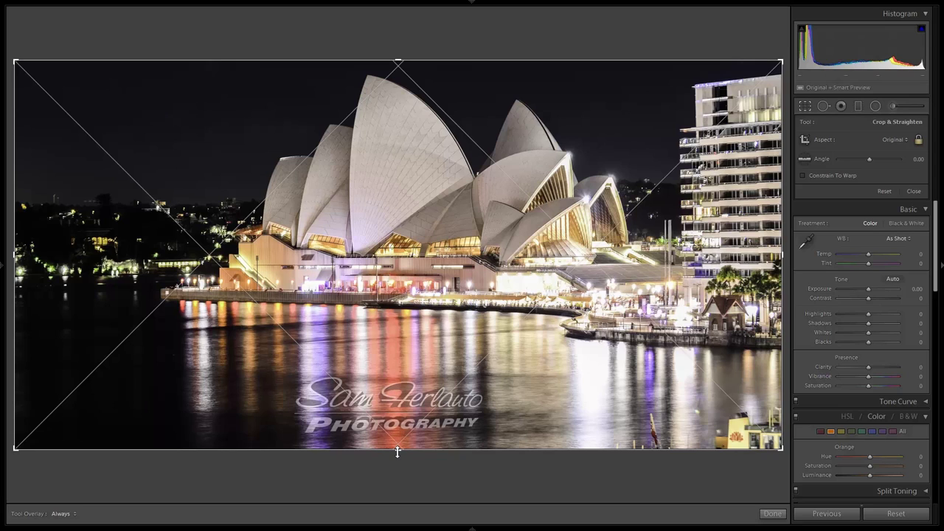
left_click_drag(397, 451, 395, 398)
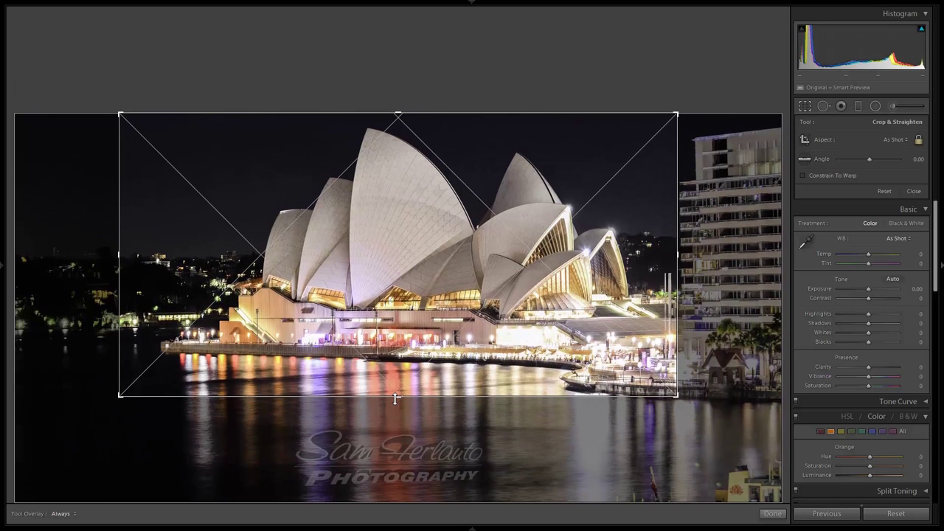
key("Return")
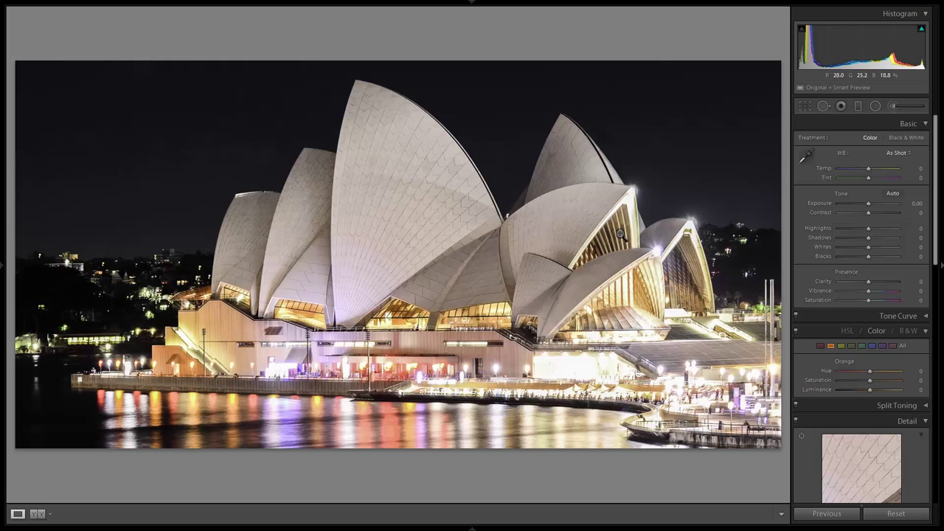
Step: Enlarge the opera house crop to include more of the harbor reflections and shoreline, still leaving out the watermark
left_click(803, 104)
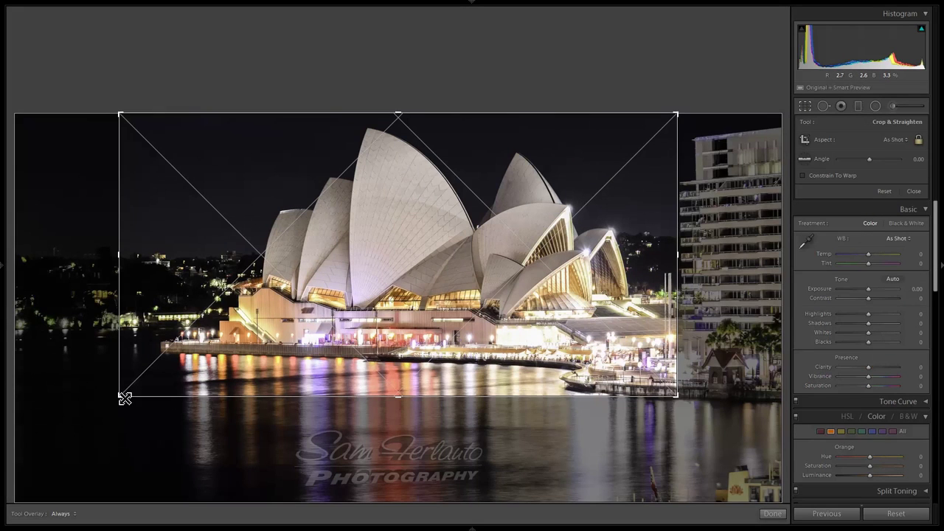
left_click_drag(124, 398, 92, 436)
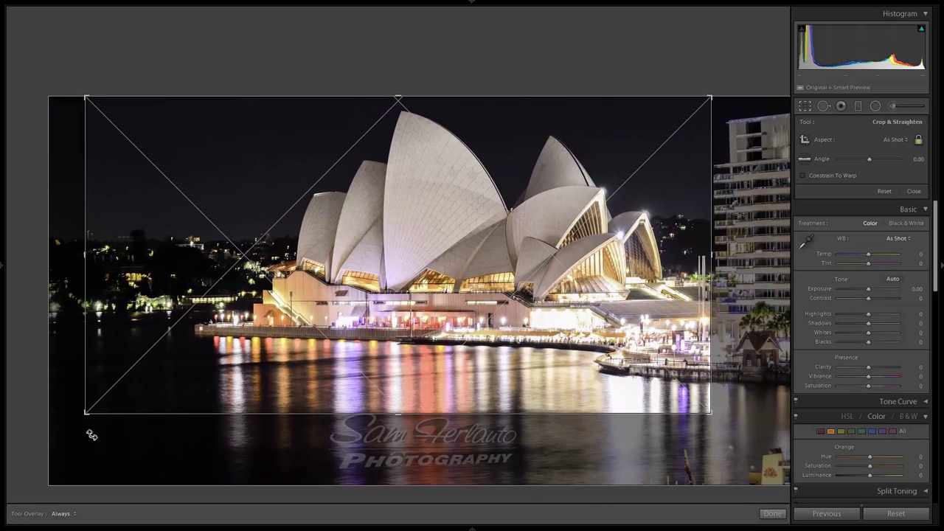
key("Return")
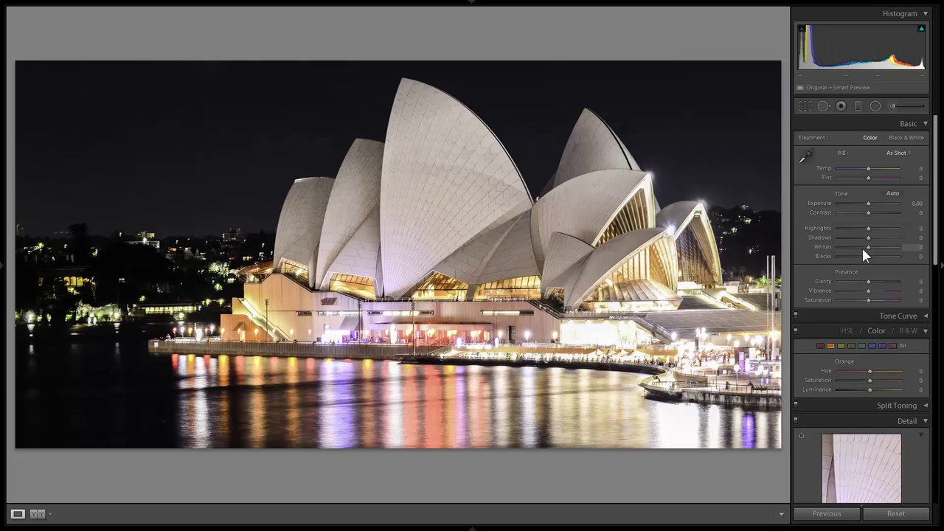
Step: Test the opera house photo's Shadows at +82 and +100, and set them to +45
left_click_drag(870, 240, 892, 239)
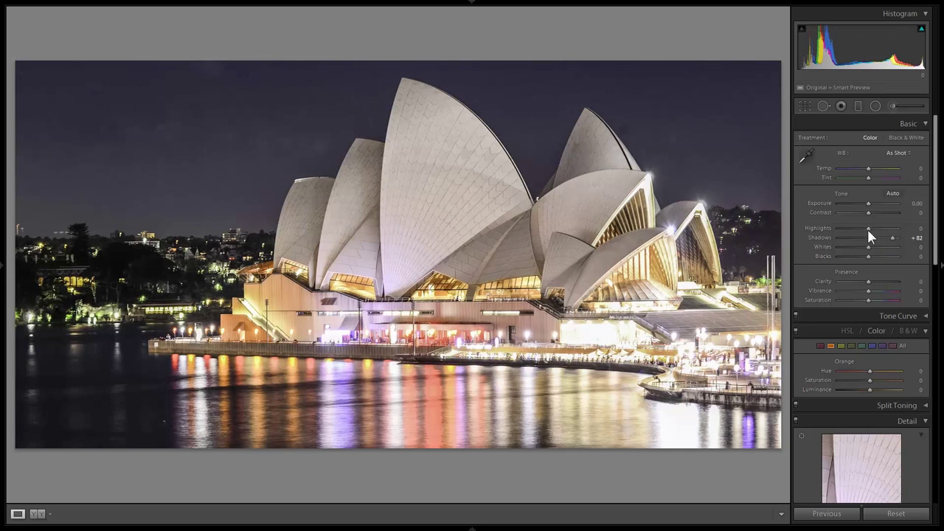
left_click_drag(890, 237, 903, 237)
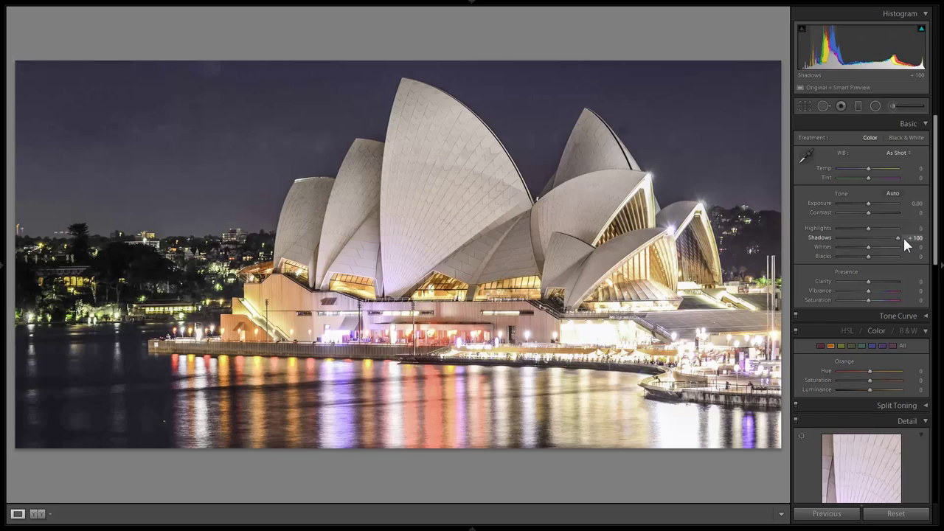
left_click_drag(897, 239, 880, 238)
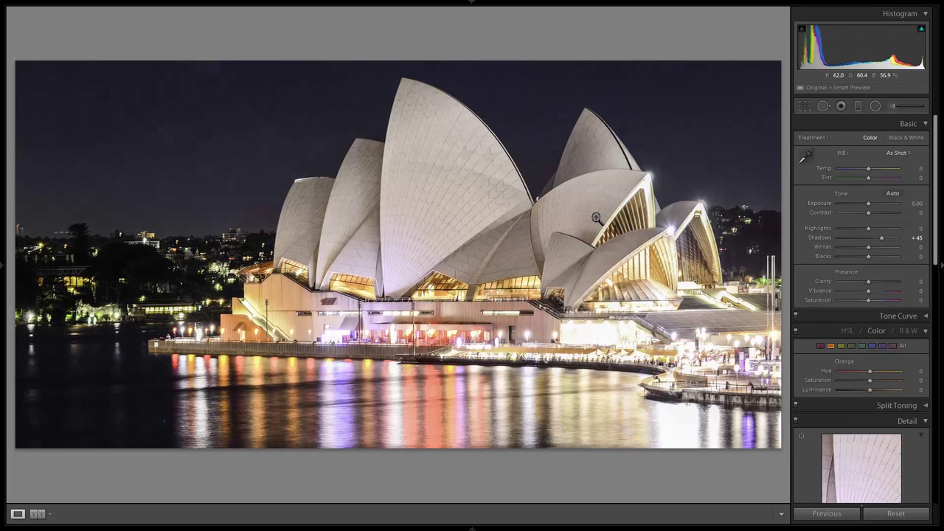
Step: Move on to the photo of the heron holding a fish, examine its head and neck at 1:1, and return to the full view
key("Right")
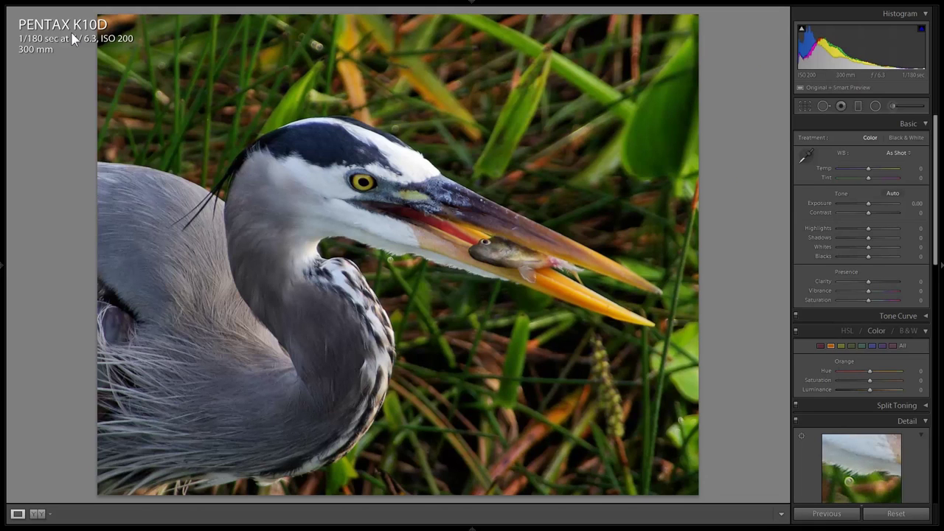
left_click(536, 206)
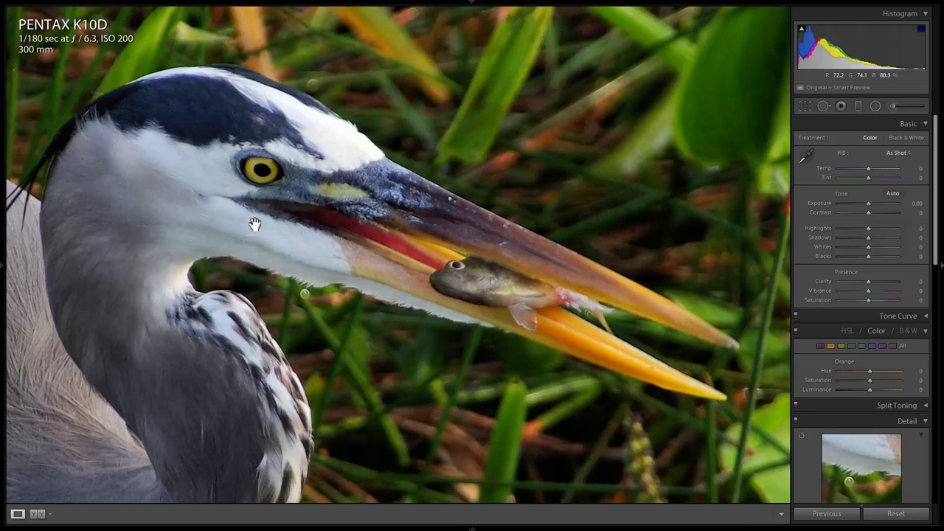
left_click_drag(264, 241, 295, 137)
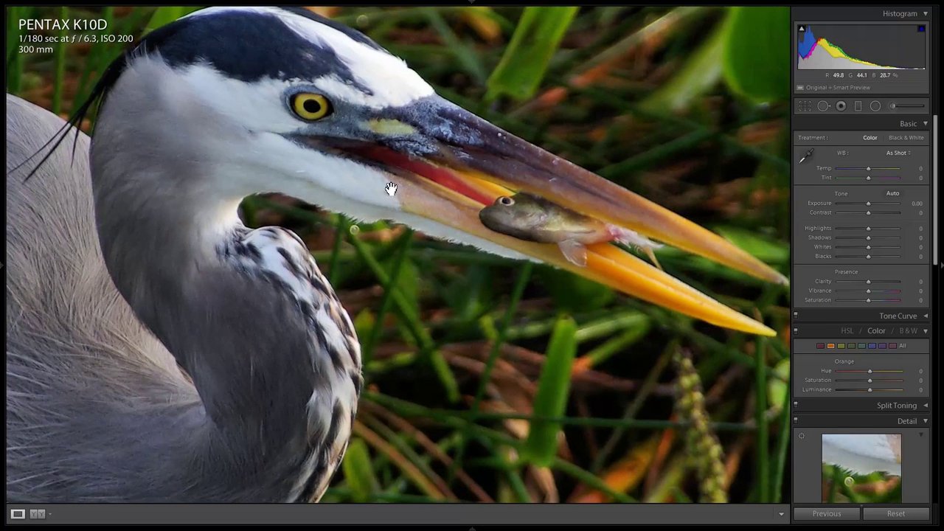
left_click(322, 129)
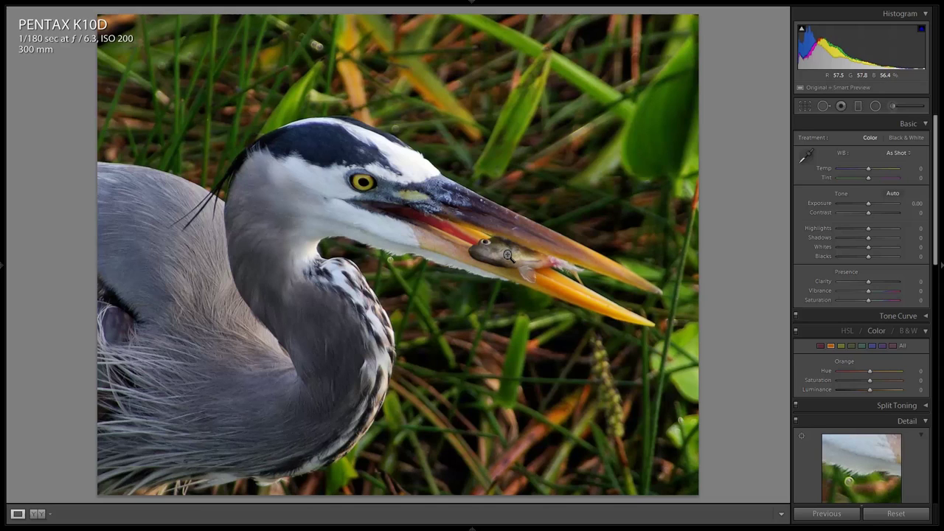
Step: Crop the heron photo tighter around the head and beak, trimming its upper edge and the bird's back
left_click(806, 107)
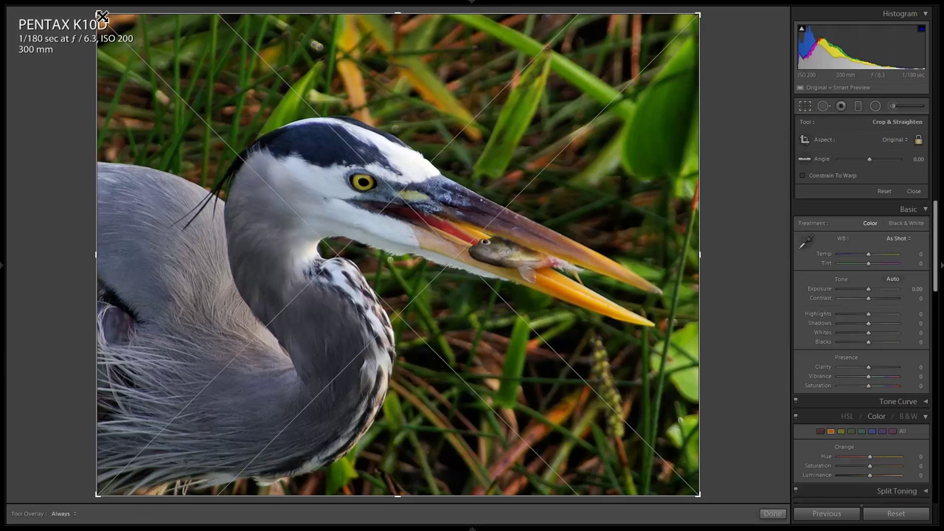
left_click_drag(101, 16, 108, 48)
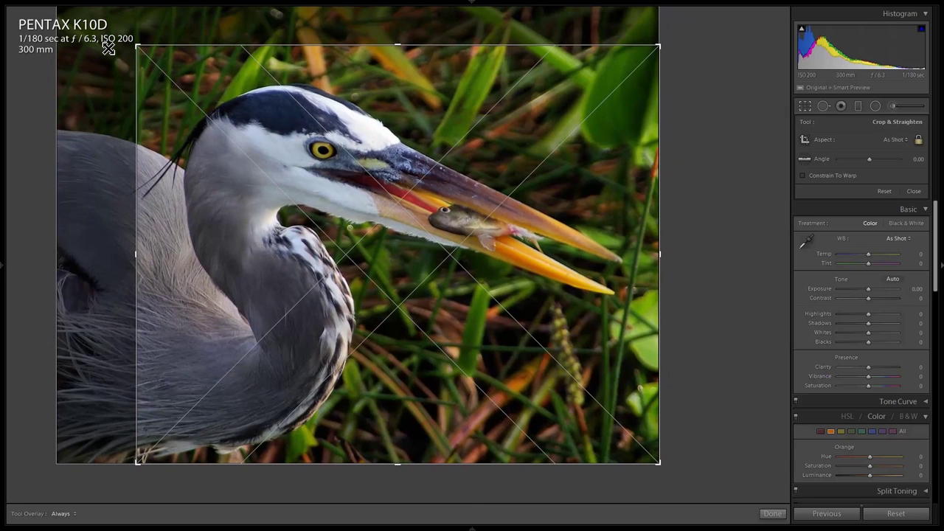
left_click_drag(109, 48, 109, 52)
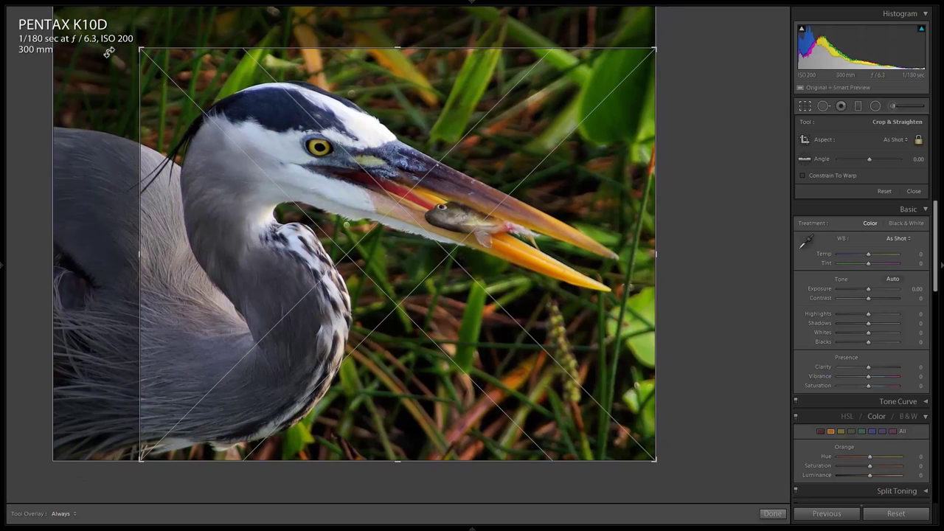
key("Return")
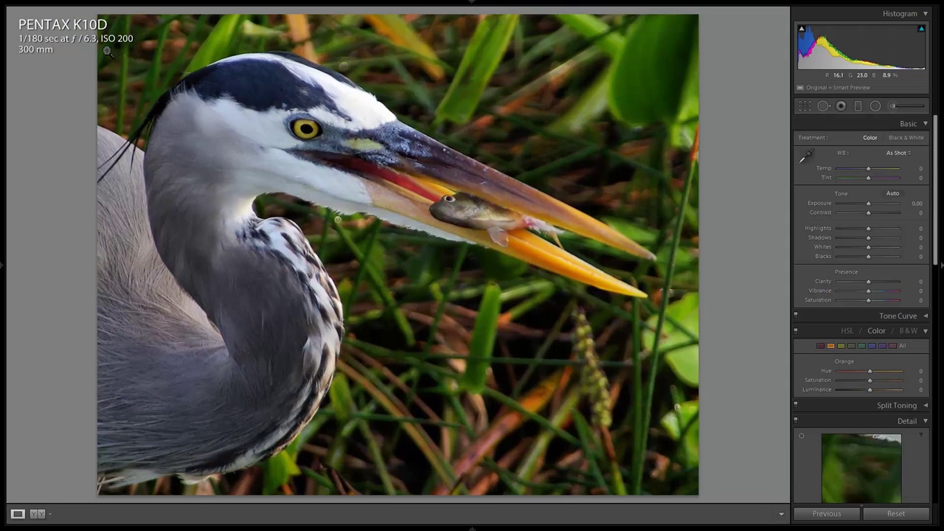
Step: Examine the cropped heron's head and beak up close and set the photo's Highlights to -32
left_click(431, 183)
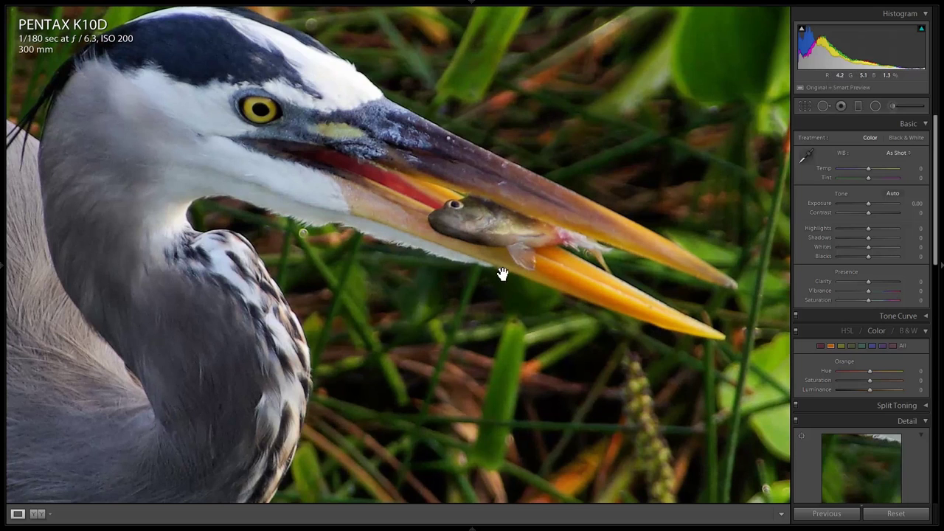
left_click_drag(283, 204, 312, 175)
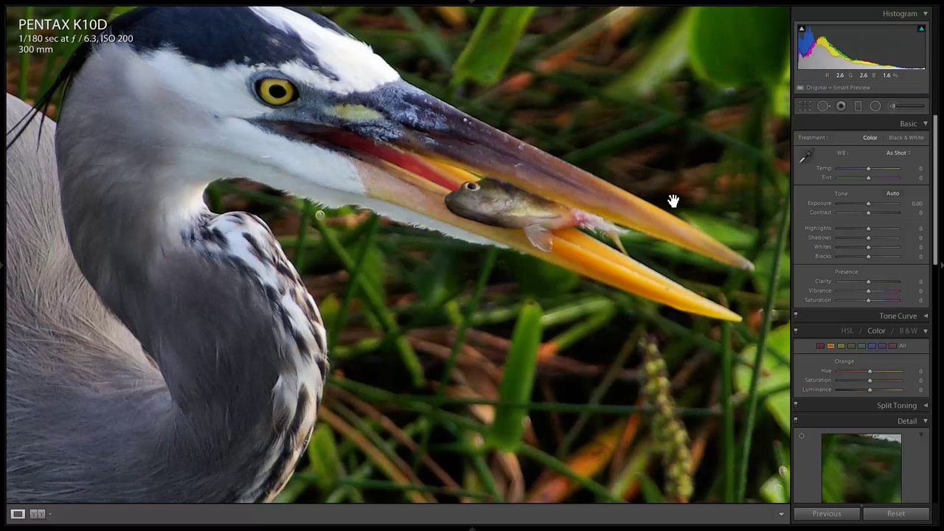
left_click(631, 190)
left_click(492, 173)
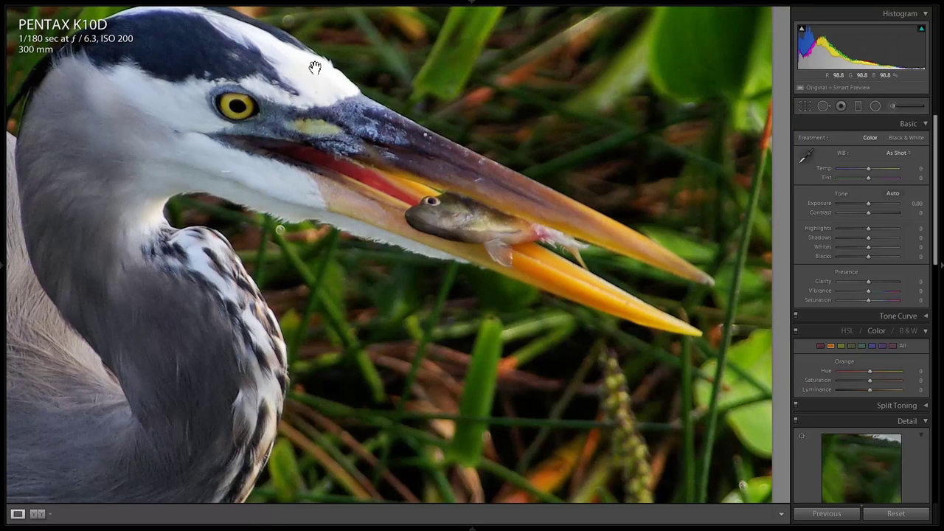
left_click_drag(866, 230, 859, 228)
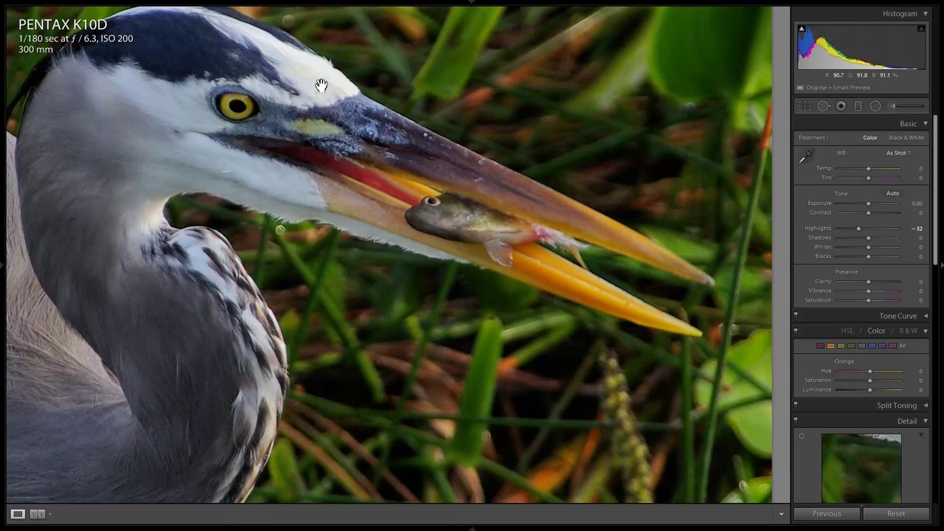
Step: Move on to the mountain lake photo, examine its peaks, forest and water at 1:1, and return to the full view
key("Right")
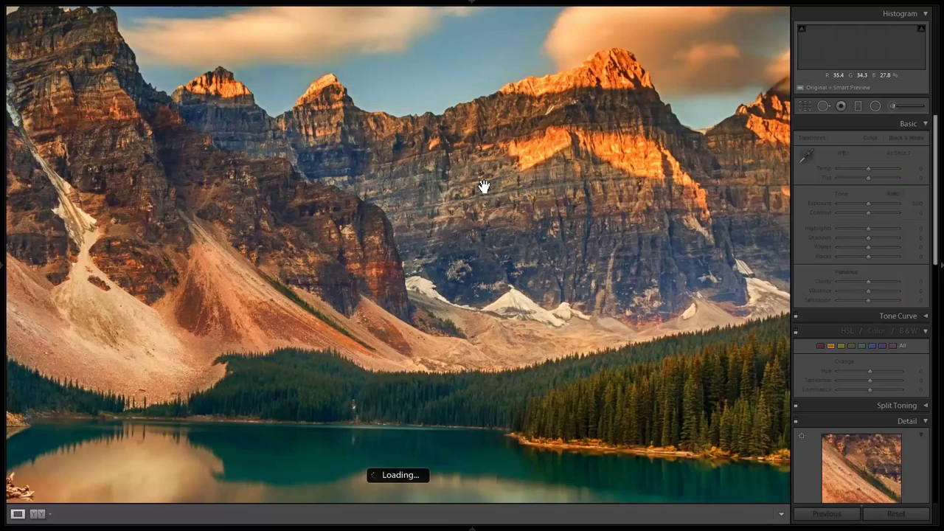
left_click(390, 196)
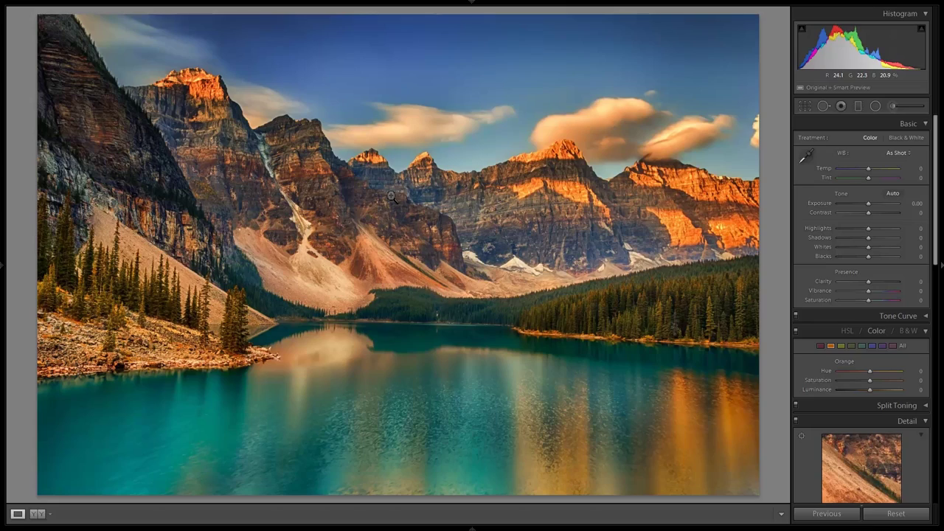
left_click(351, 126)
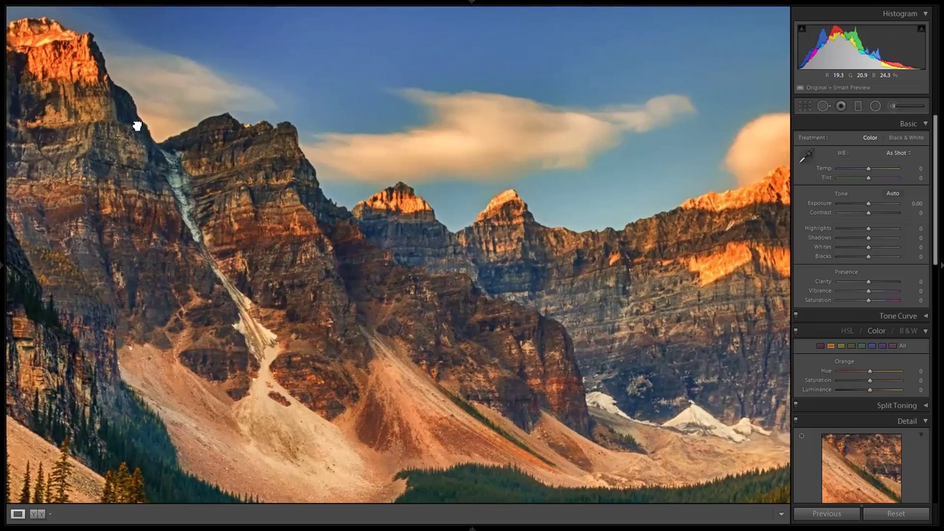
left_click_drag(136, 124, 358, 217)
left_click_drag(582, 263, 292, 144)
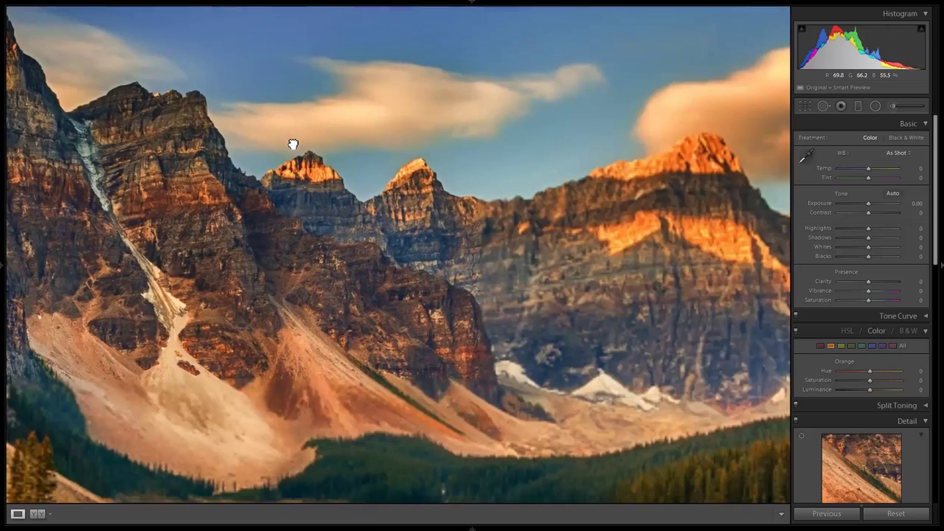
left_click_drag(627, 213, 398, 155)
left_click_drag(660, 241, 597, 185)
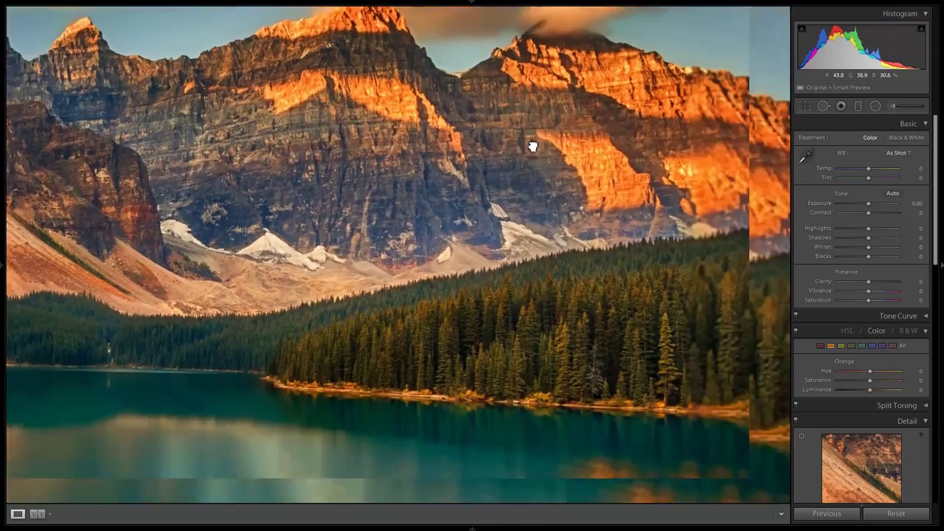
left_click_drag(246, 270, 504, 139)
left_click_drag(161, 211, 472, 126)
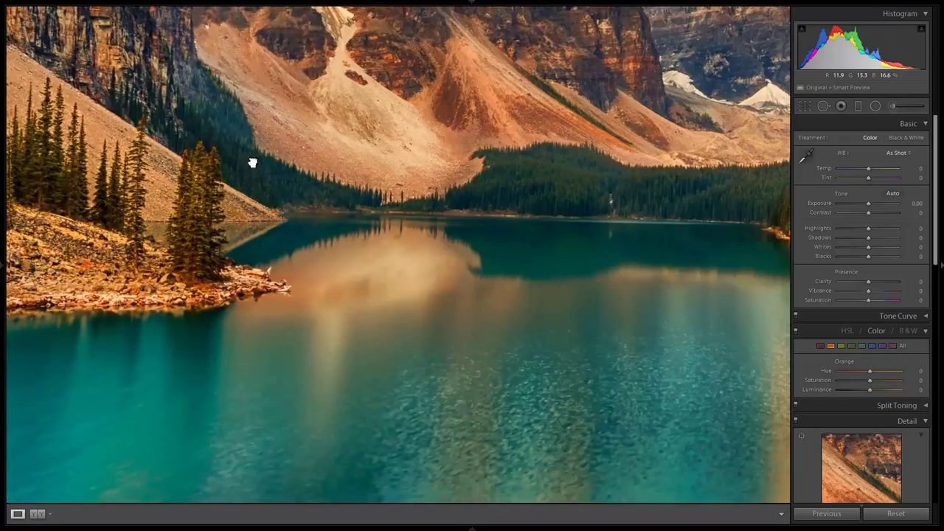
left_click_drag(252, 162, 455, 93)
left_click(455, 93)
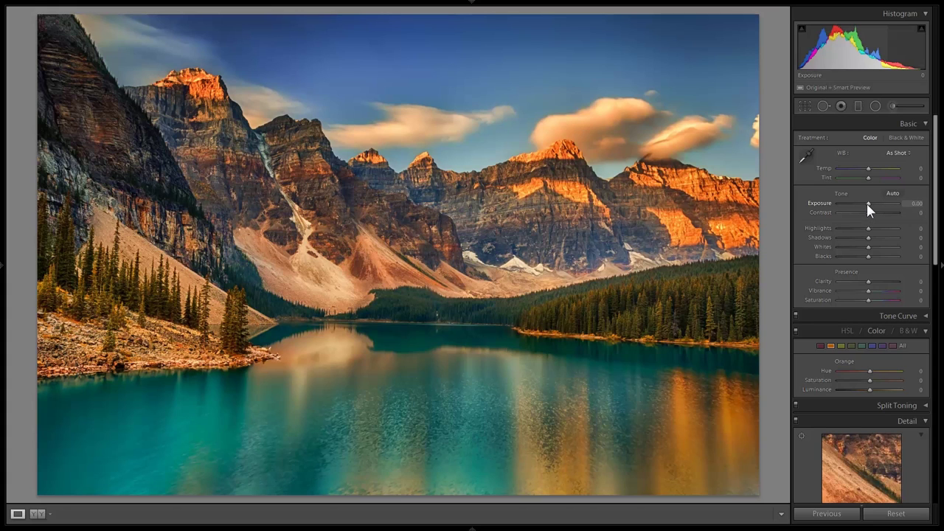
Step: Set the mountain lake photo's Exposure to +0.54, Blacks to -31 and Contrast to +11, after testing Contrast at +29
left_click_drag(868, 203, 870, 203)
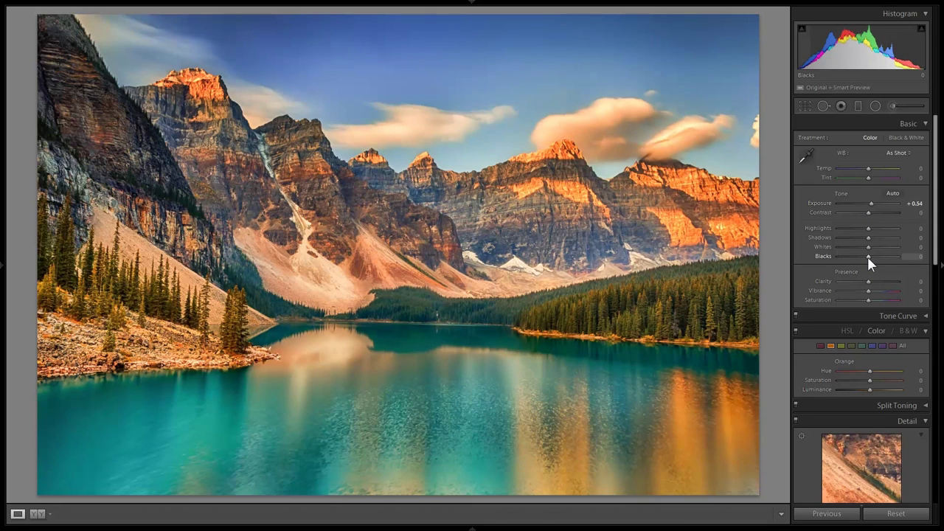
left_click_drag(861, 257, 857, 256)
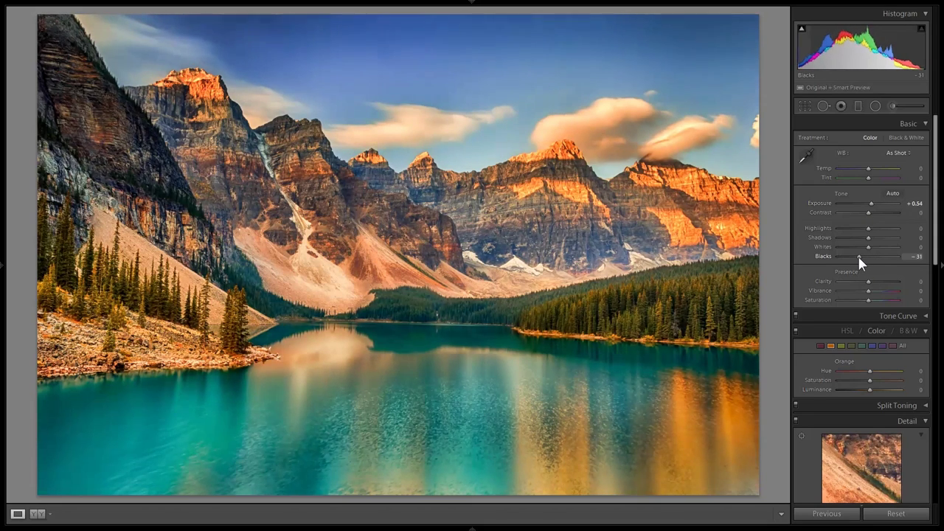
left_click_drag(866, 209, 872, 212)
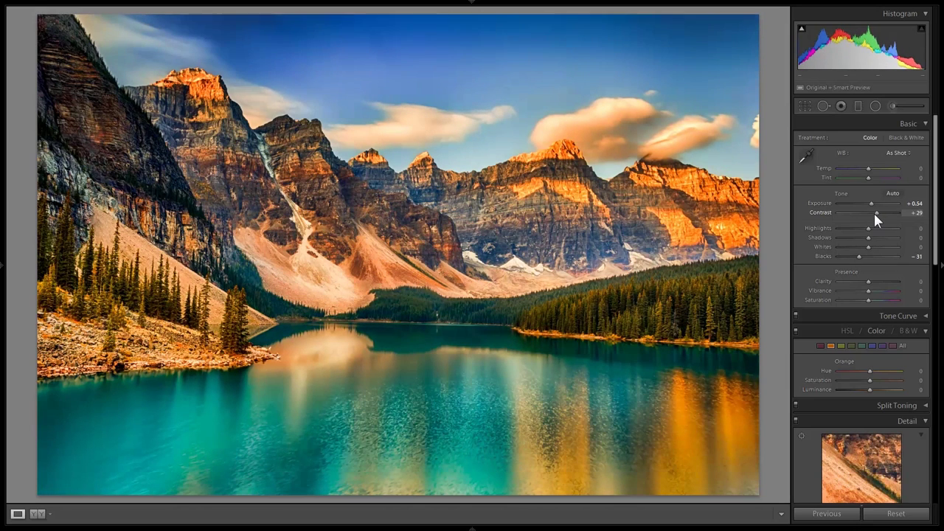
mouse_move(869, 212)
left_mouse_down()
mouse_move(850, 212)
mouse_move(867, 213)
left_mouse_up()
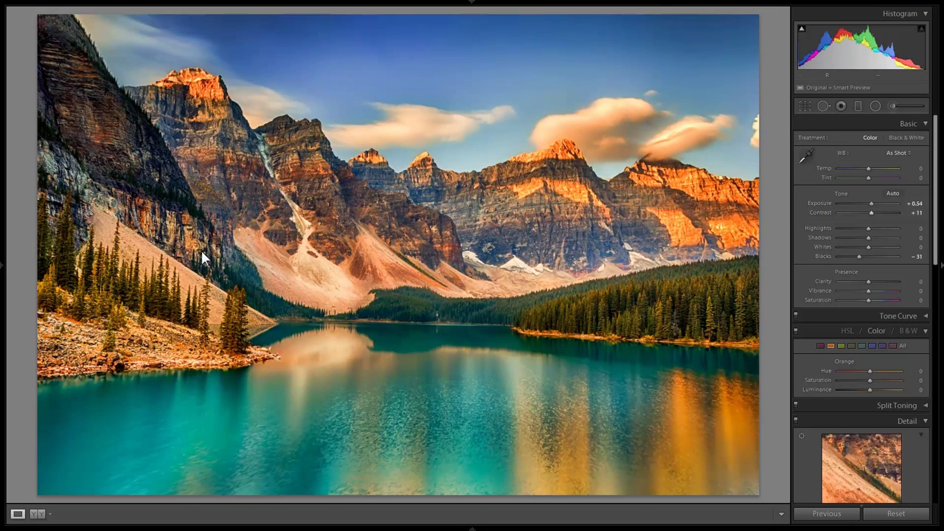
Step: Compare the mountain lake photo's imported state with its final Contrast edit through the history
mouse_move(7, 279)
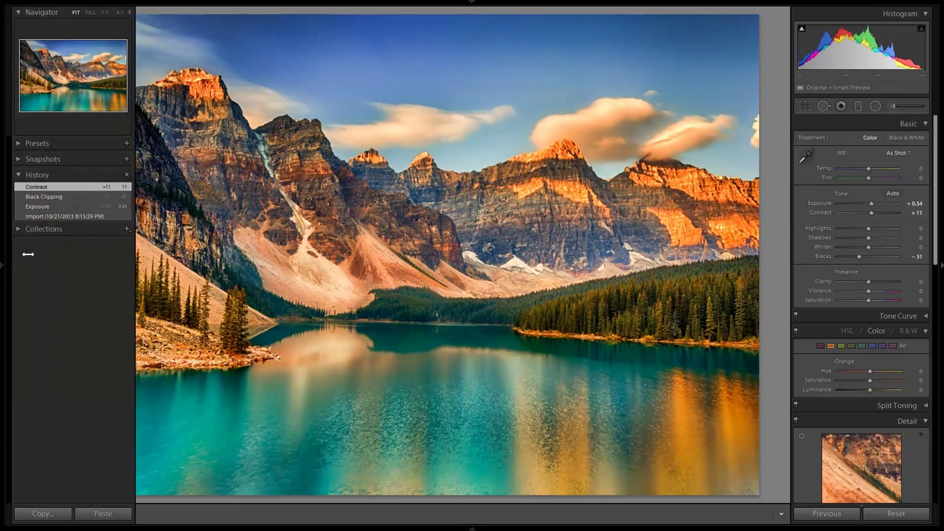
left_click(48, 218)
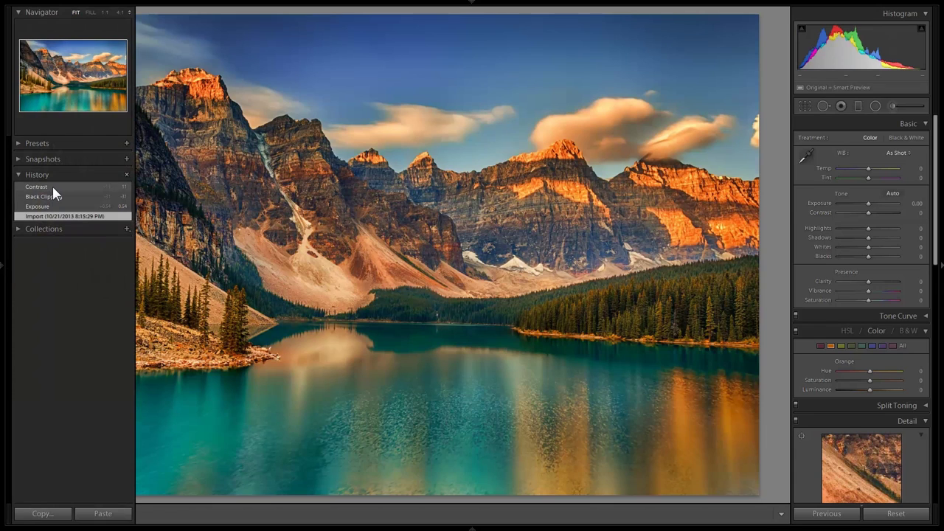
left_click(52, 187)
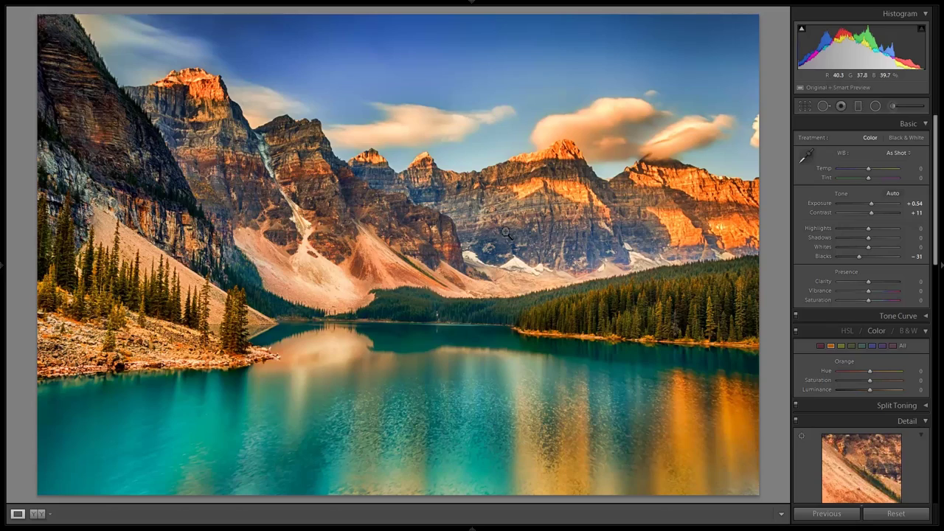
Step: Examine the edited mountain lake photo's slopes, clouds and peaks at 1:1, and return to the full view
left_click(446, 315)
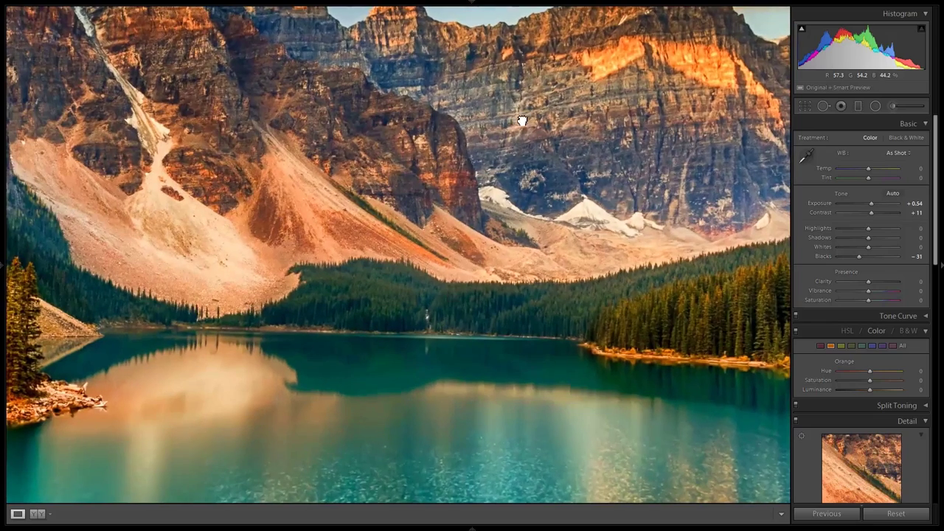
scroll(521, 120, "up", 3)
scroll(474, 288, "up", 2)
key("ctrl+equal")
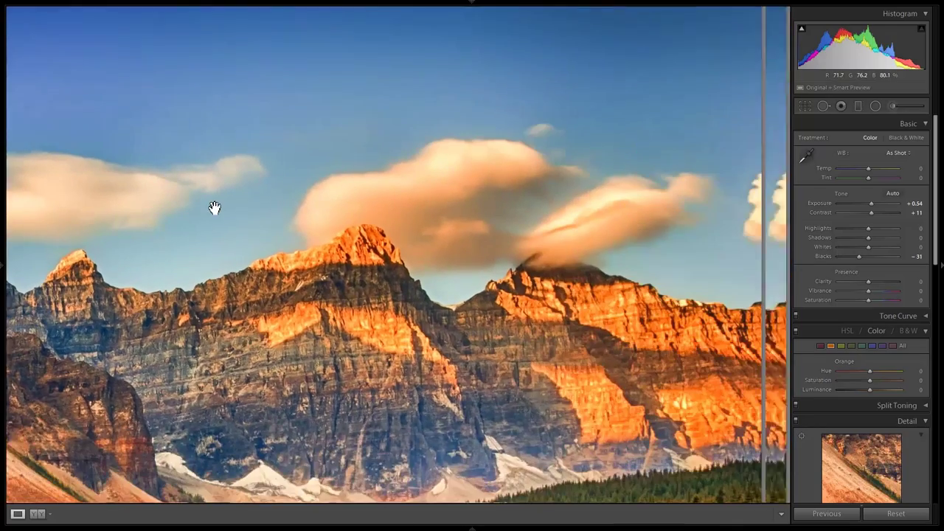
left_click_drag(478, 177, 468, 103)
scroll(468, 103, "down", 5)
scroll(307, 236, "up", 6)
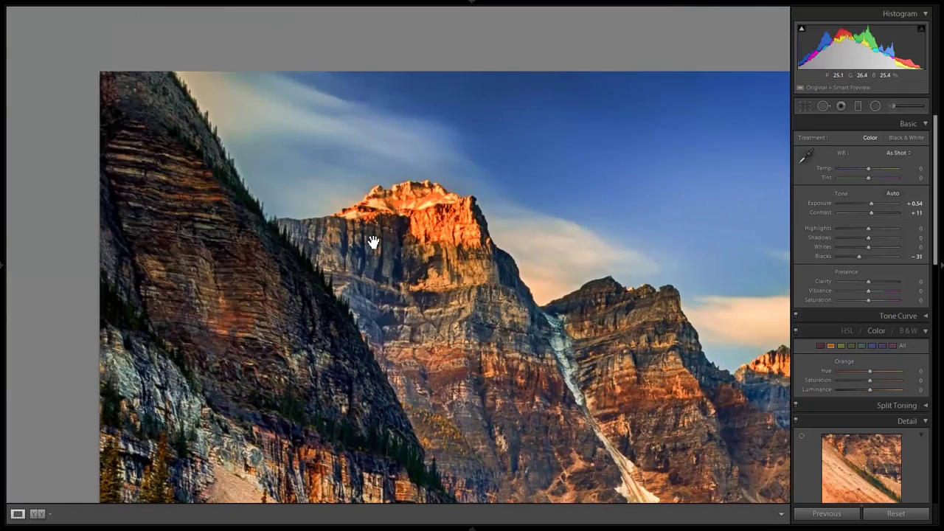
left_click(373, 242)
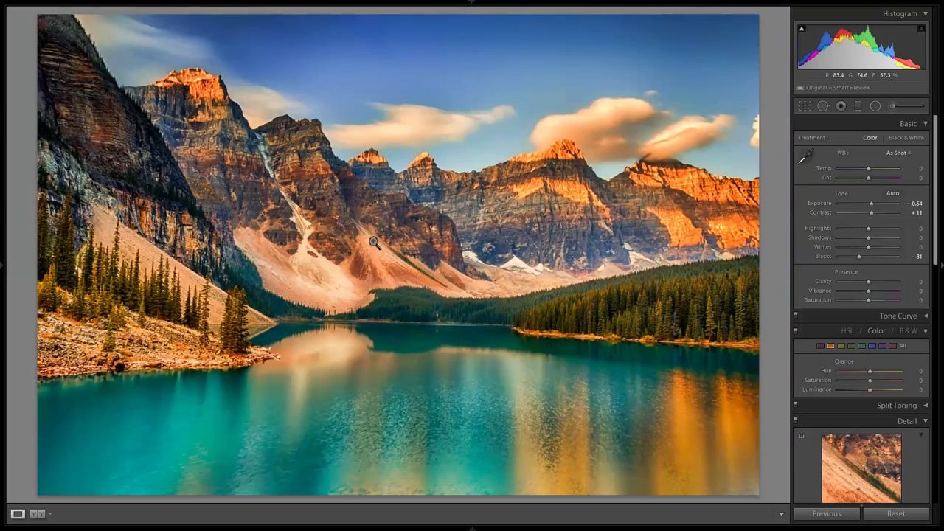
Step: Move on to the beach fisherman photo and crop it tightly at its original proportions, placing the angler left of center and excluding the signature
key("Right")
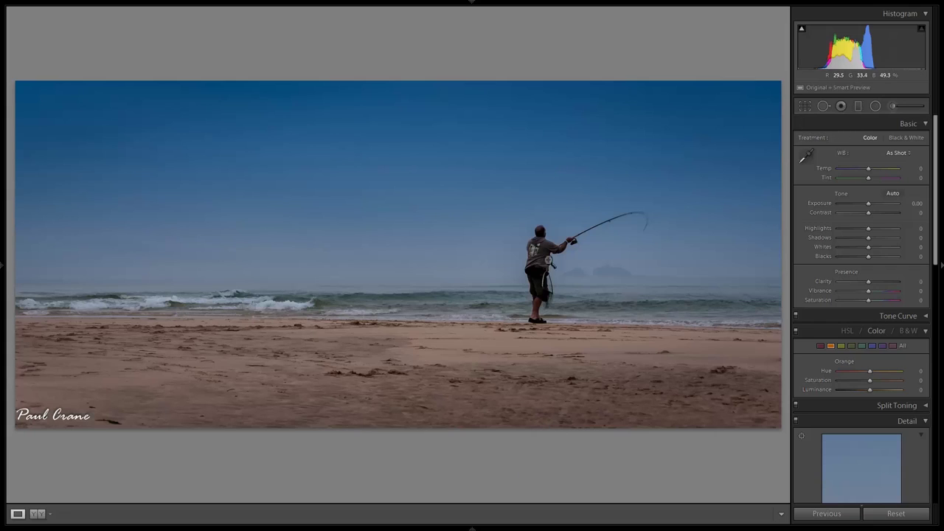
left_click(805, 106)
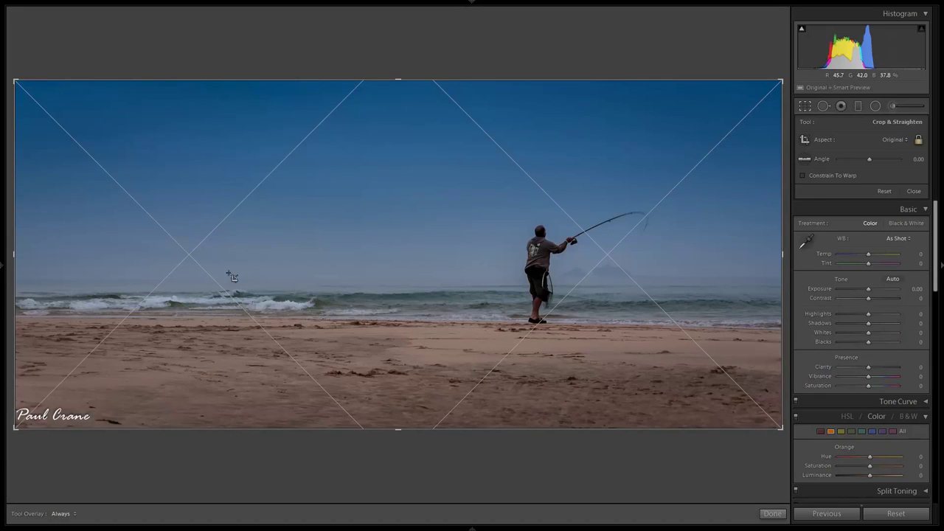
left_click_drag(15, 256, 228, 254)
left_click_drag(330, 267, 308, 261)
left_click_drag(231, 255, 236, 255)
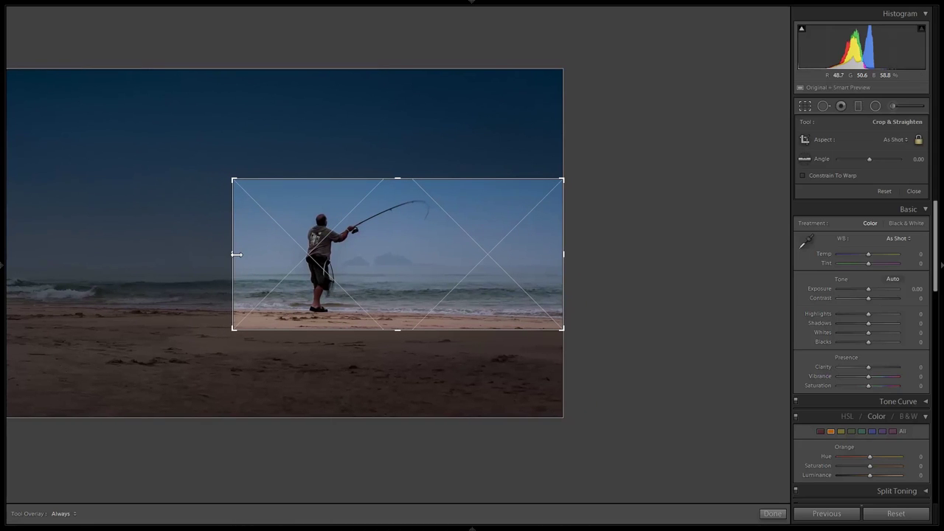
key("Return")
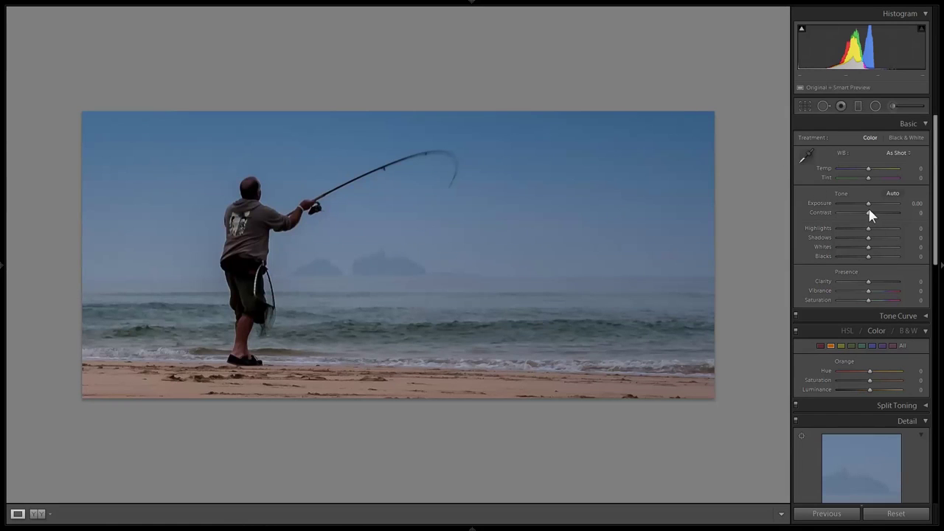
Step: Set the fisherman photo's Exposure to +0.95 and compare it twice with the imported state through the history
left_click_drag(868, 205, 875, 207)
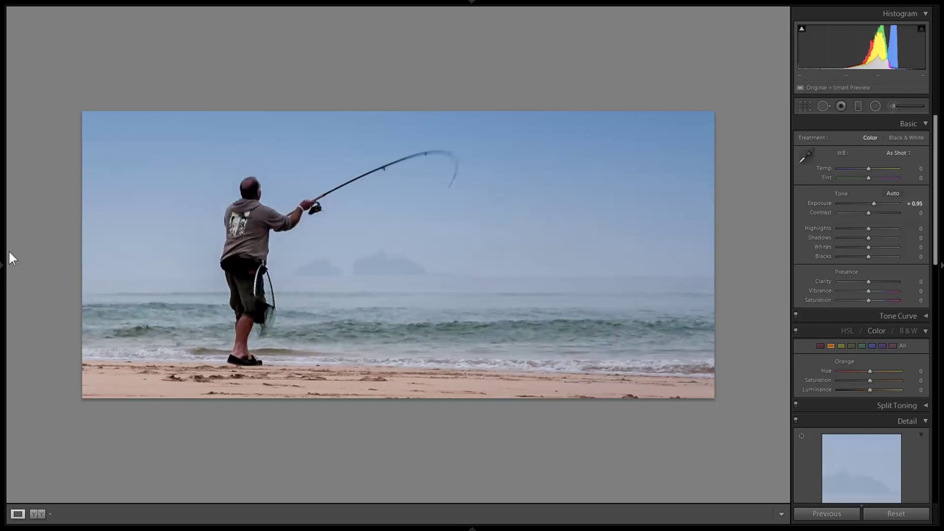
mouse_move(6, 264)
left_click(40, 225)
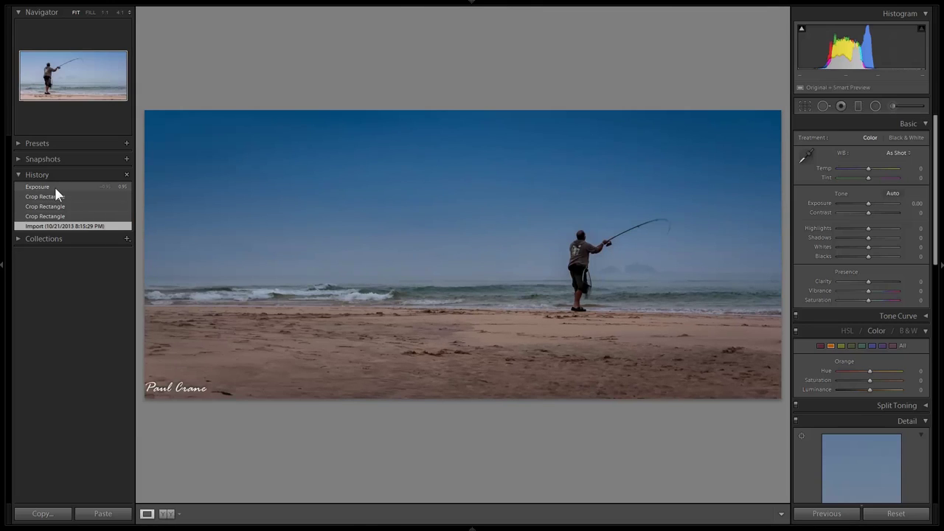
left_click(54, 186)
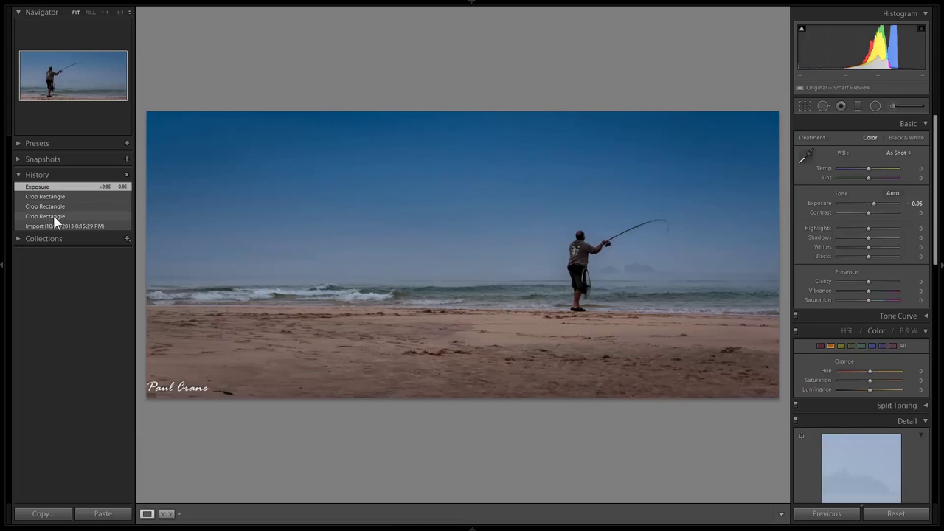
left_click(49, 226)
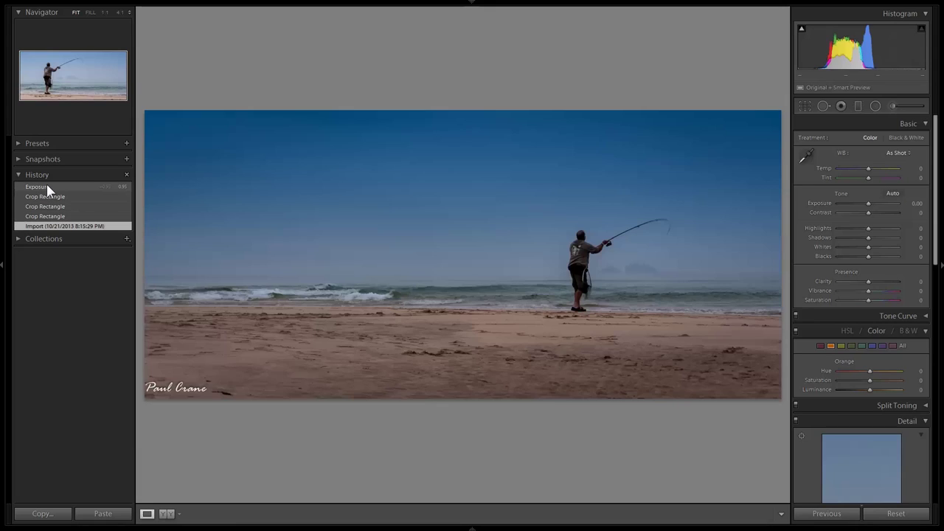
left_click(46, 186)
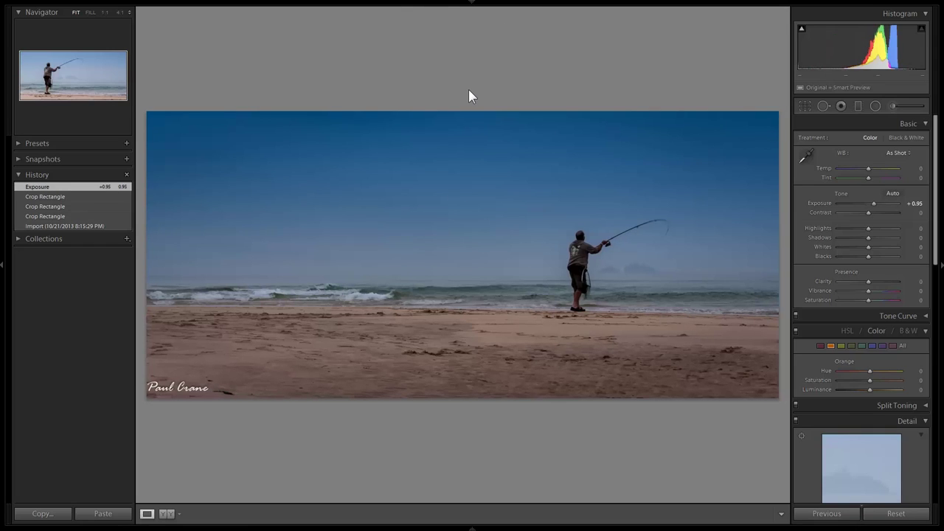
Step: Move on to the black-and-white portrait and paint the sweater's open-knit patch with the Adjustment Brush at size 10 and Exposure 3.80
key("Right")
key("Right")
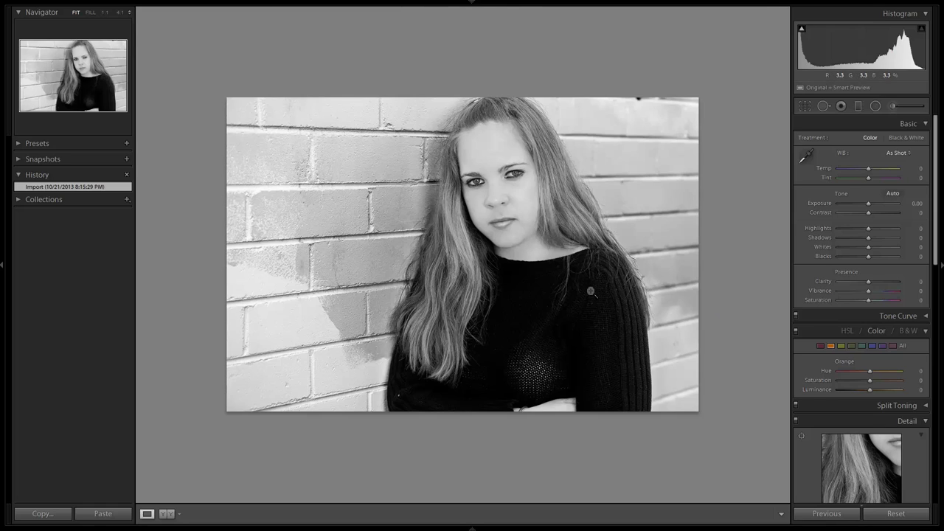
left_click(612, 257)
left_click(894, 107)
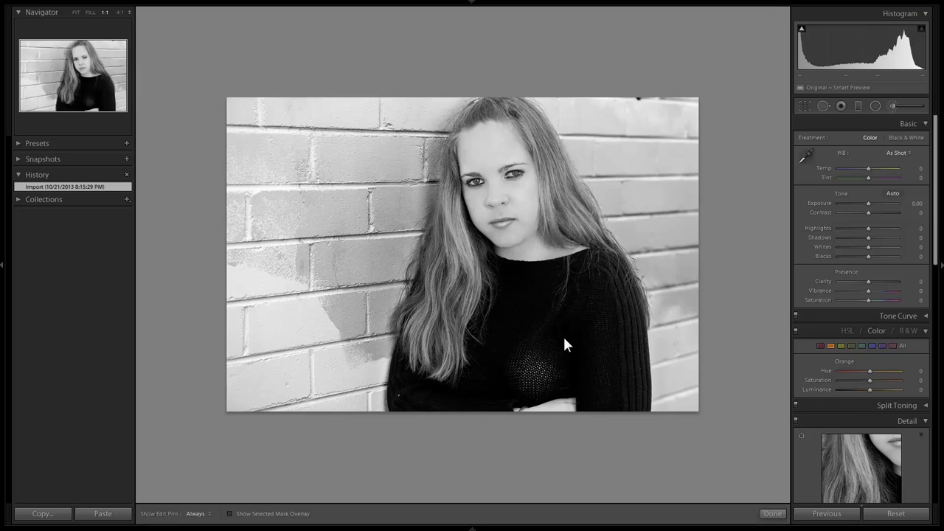
left_click(894, 106)
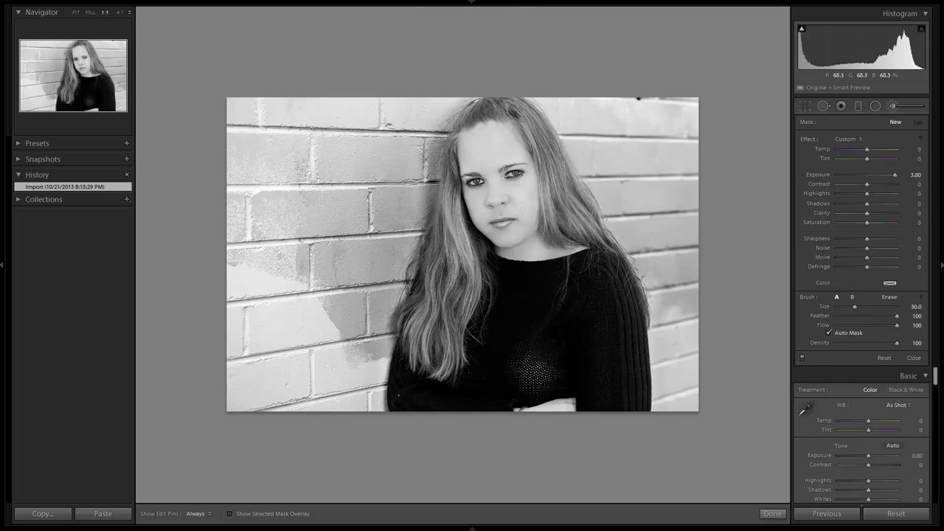
scroll(522, 327, "down", 4)
key("h")
mouse_move(523, 326)
left_mouse_down()
mouse_move(533, 369)
mouse_move(546, 356)
mouse_move(531, 353)
left_mouse_up()
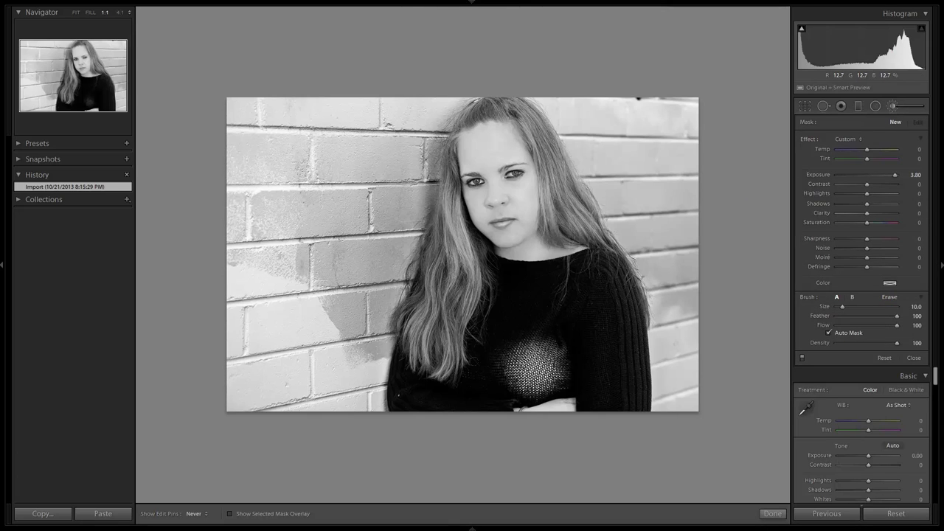
Step: Darken the painted sweater patch with brush Exposure -4.00, Highlights -100 and Shadows -100, and finish the Adjustment Brush
key("h")
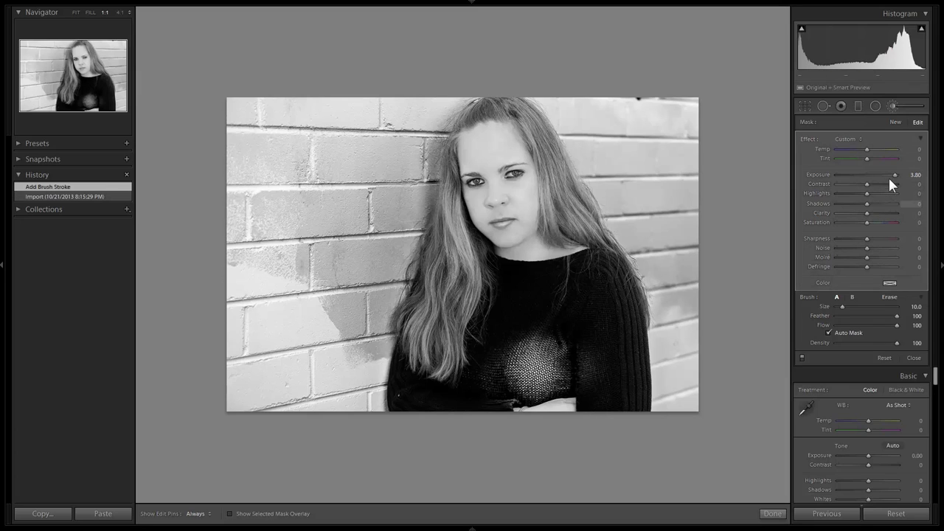
left_click_drag(896, 174, 802, 171)
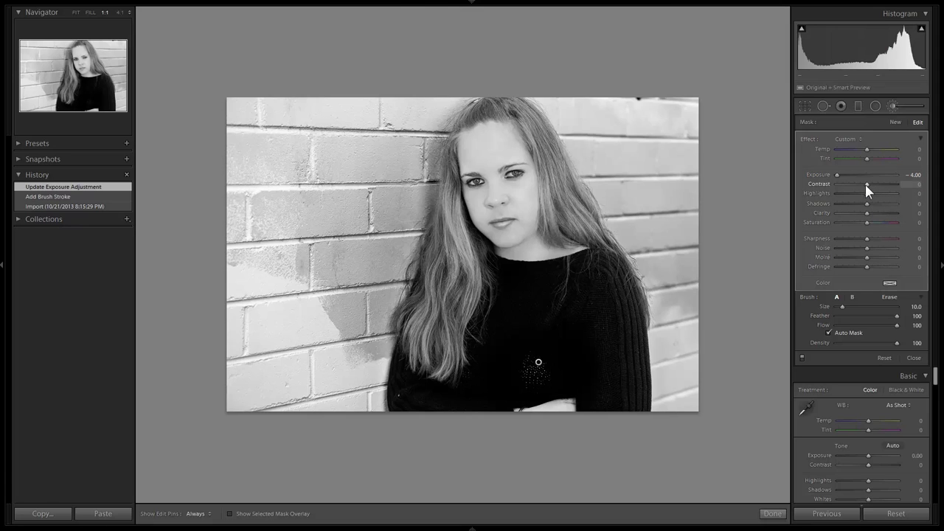
left_click_drag(866, 194, 818, 205)
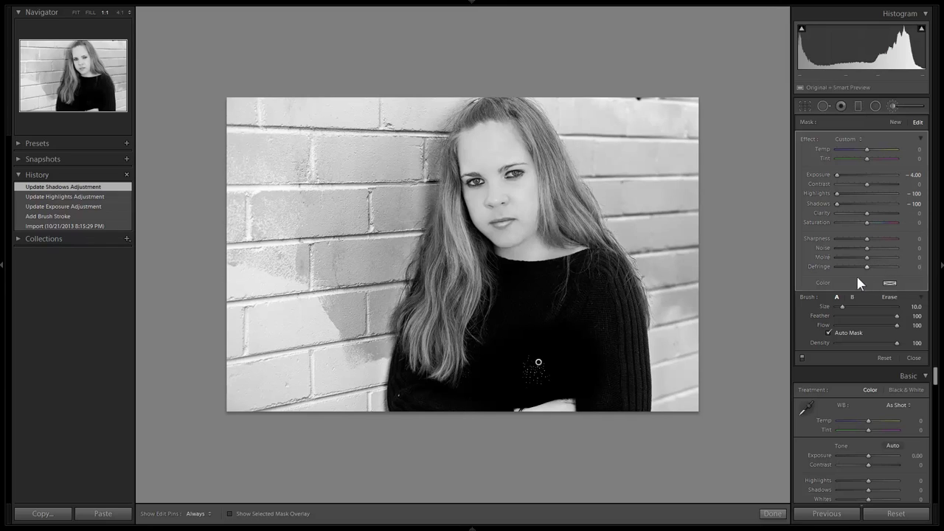
left_click(914, 358)
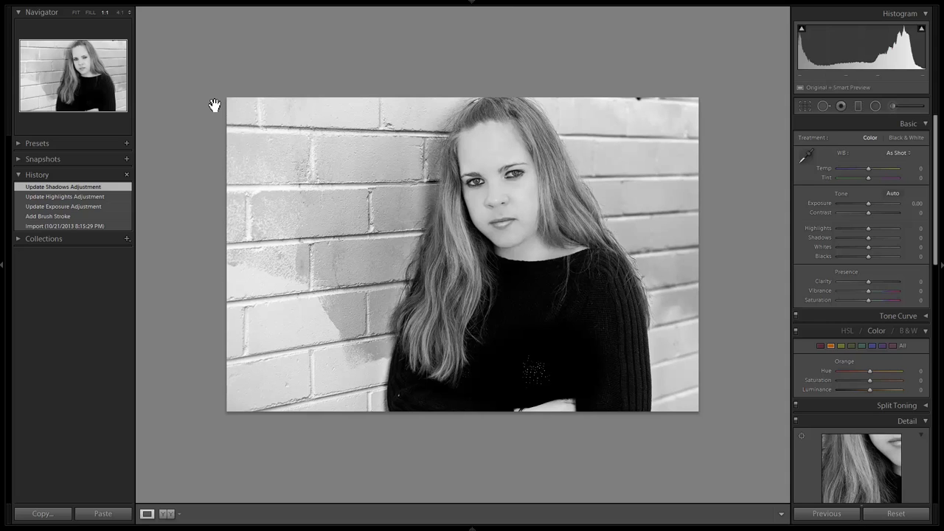
Step: Move on to the heron photo, examine the eye, bill and head feathers at 1:1, and return to the full view
key("Right")
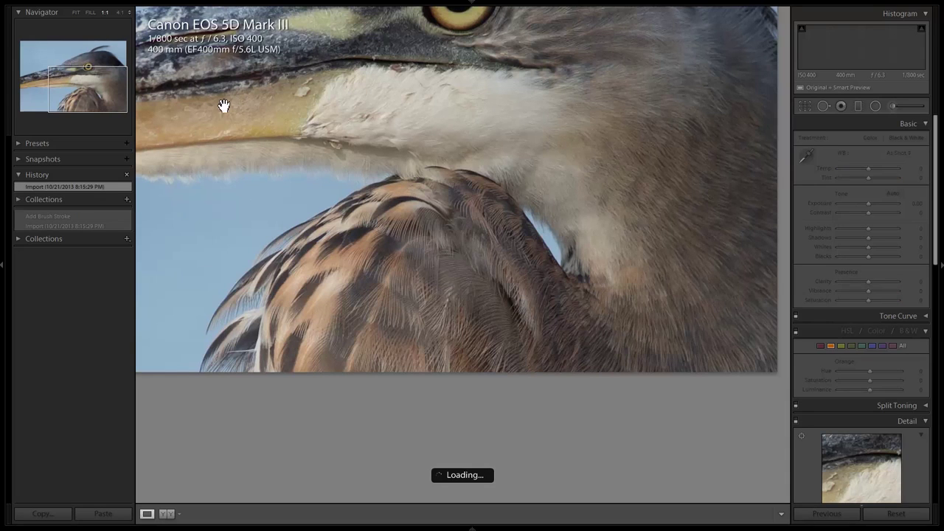
left_click(440, 154)
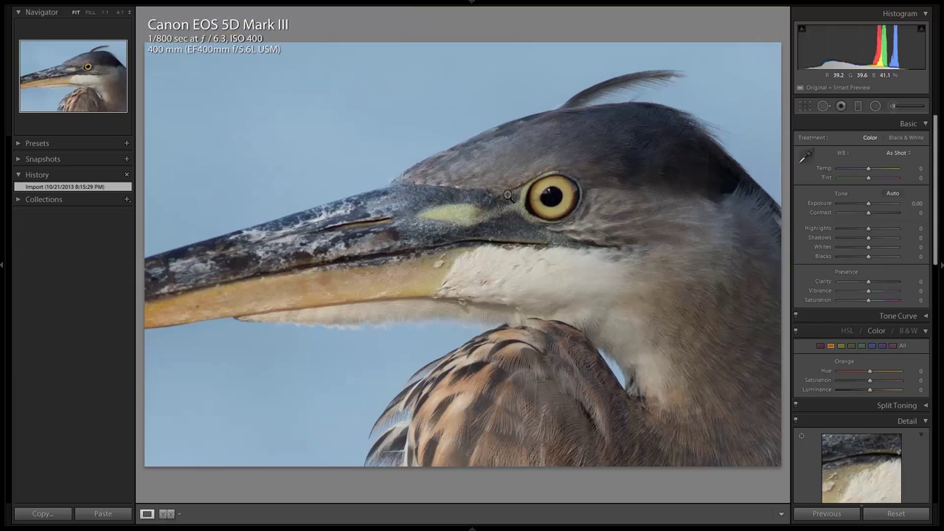
left_click(569, 169)
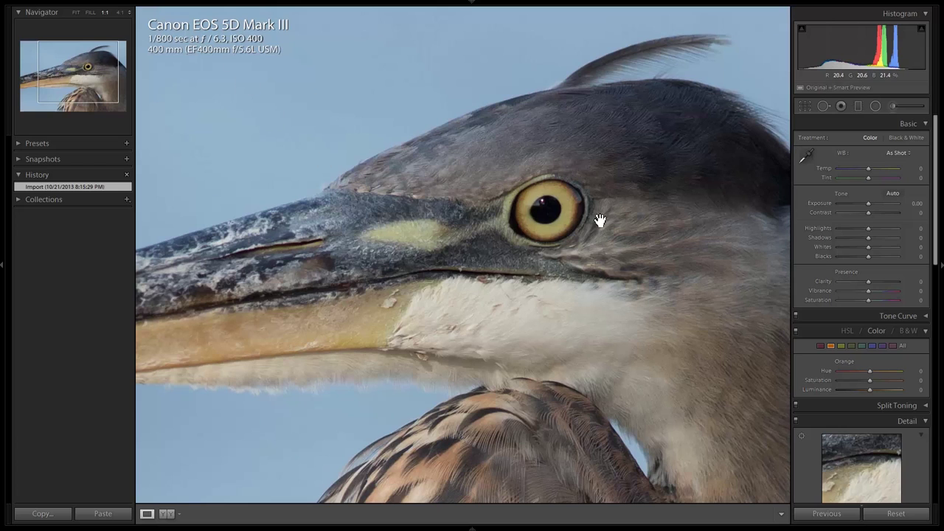
left_click(476, 269)
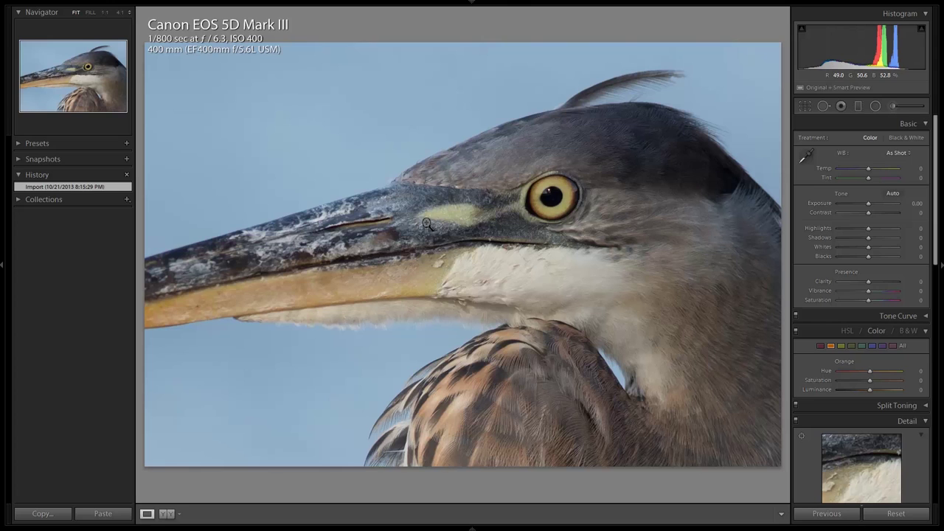
left_click(578, 198)
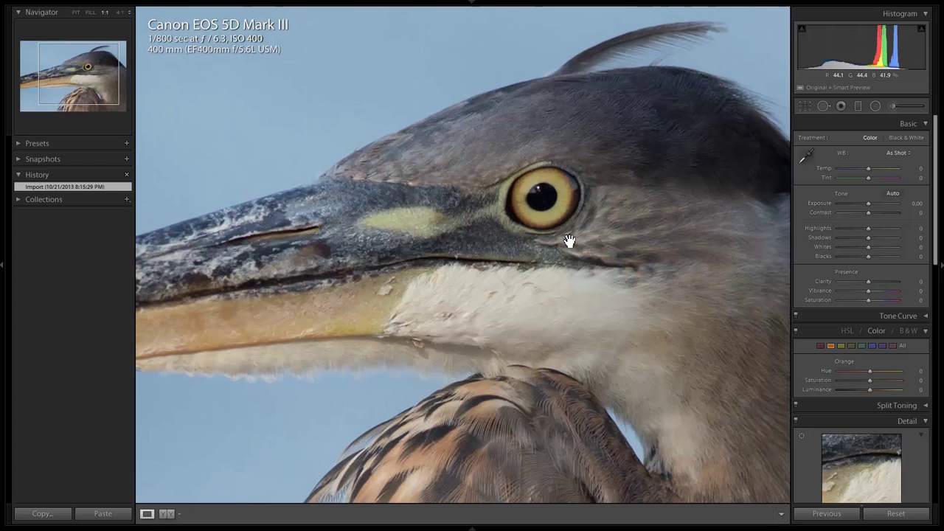
left_click(507, 241)
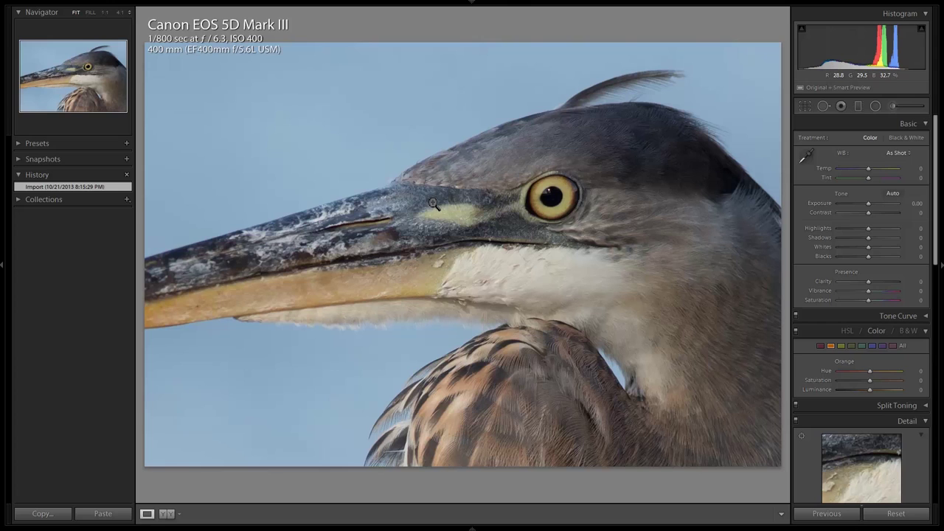
Step: Move on to the black-and-white card game photo, examine the players, hands and table at 1:1, and return to the full view
key("Right")
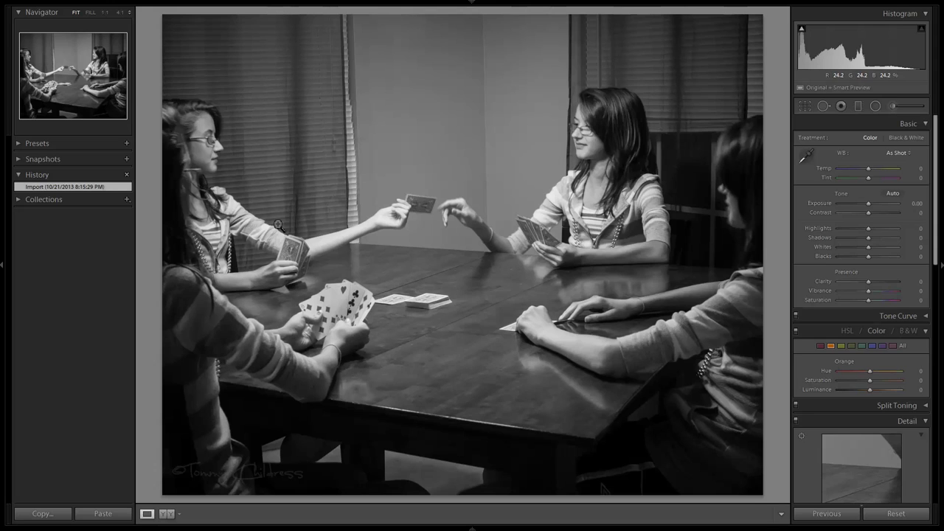
left_click(255, 221)
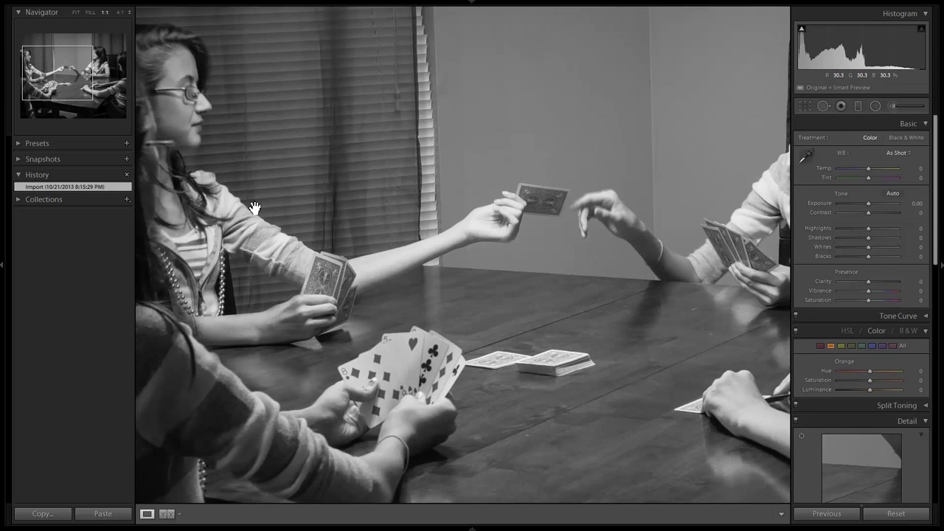
left_click_drag(243, 231, 284, 236)
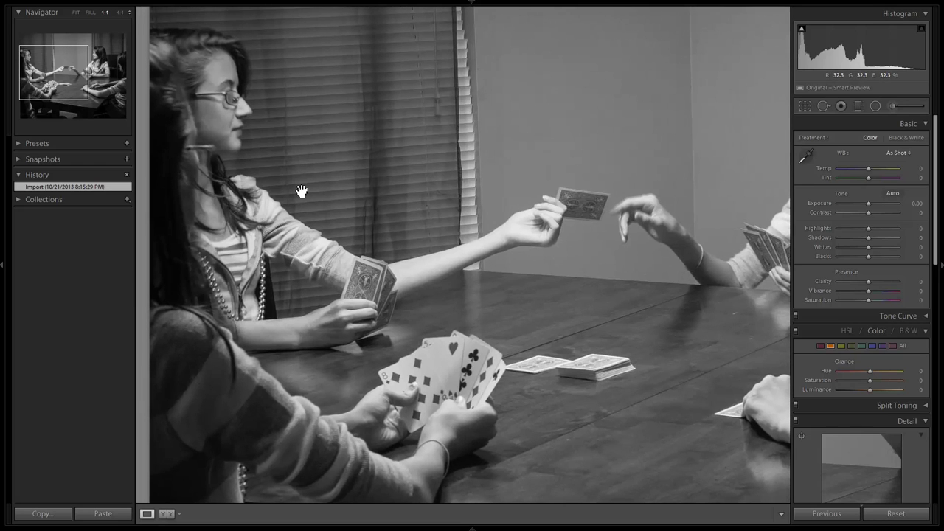
left_click_drag(613, 247, 277, 126)
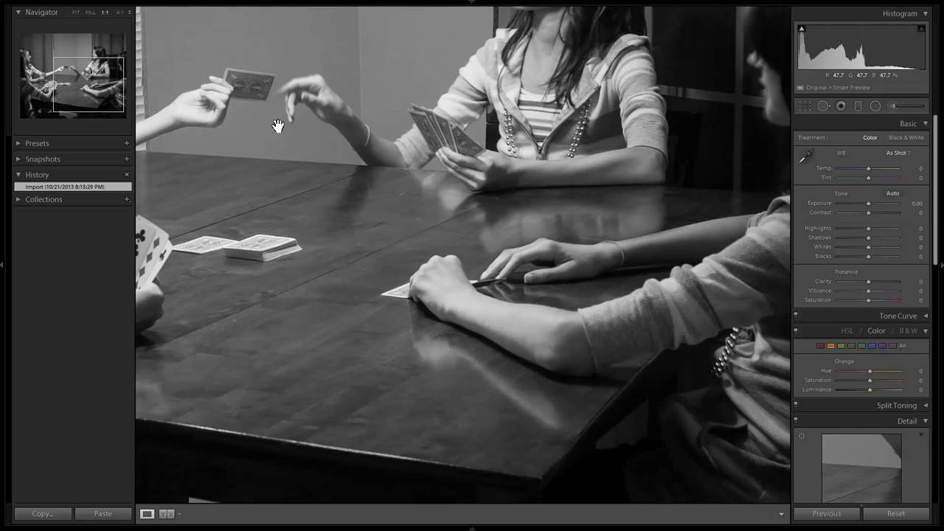
left_click_drag(204, 162, 554, 122)
left_click_drag(397, 103, 450, 292)
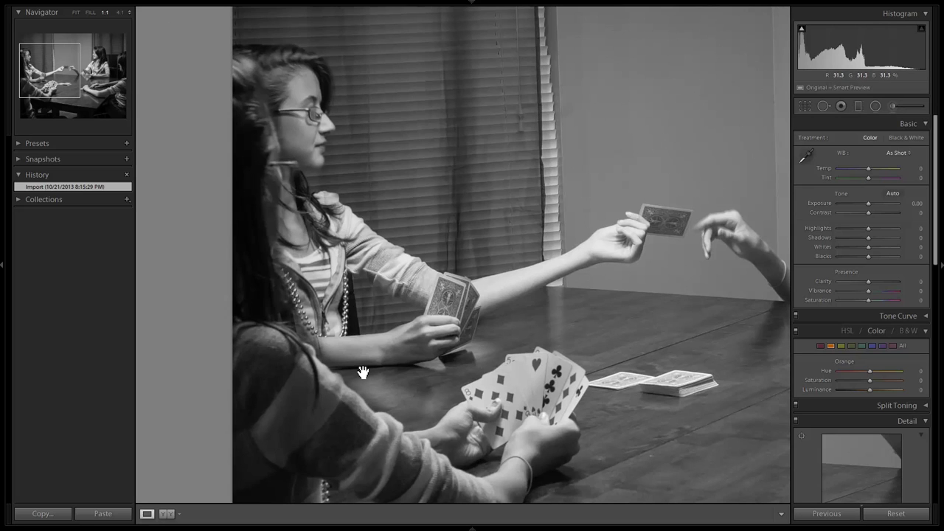
left_click_drag(678, 346, 329, 247)
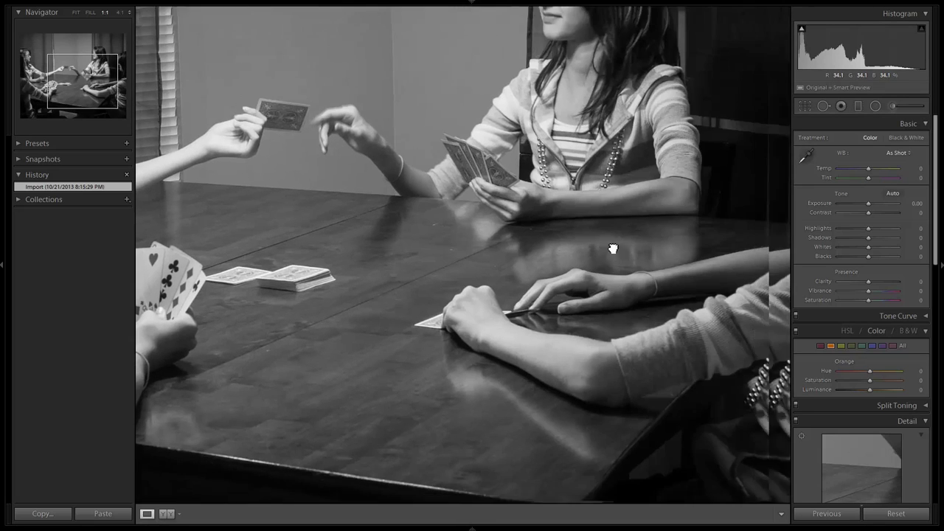
left_click_drag(613, 248, 344, 259)
left_click(417, 254)
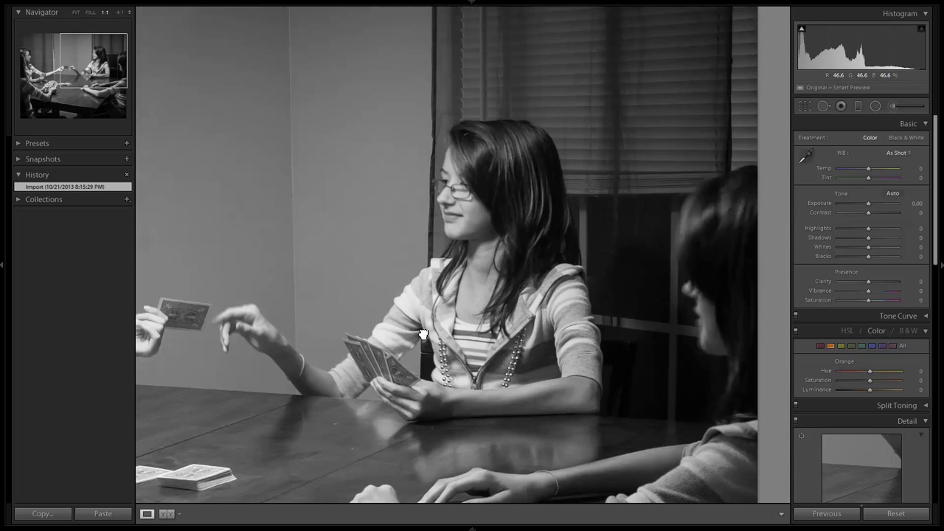
left_click(468, 340)
left_click(468, 341)
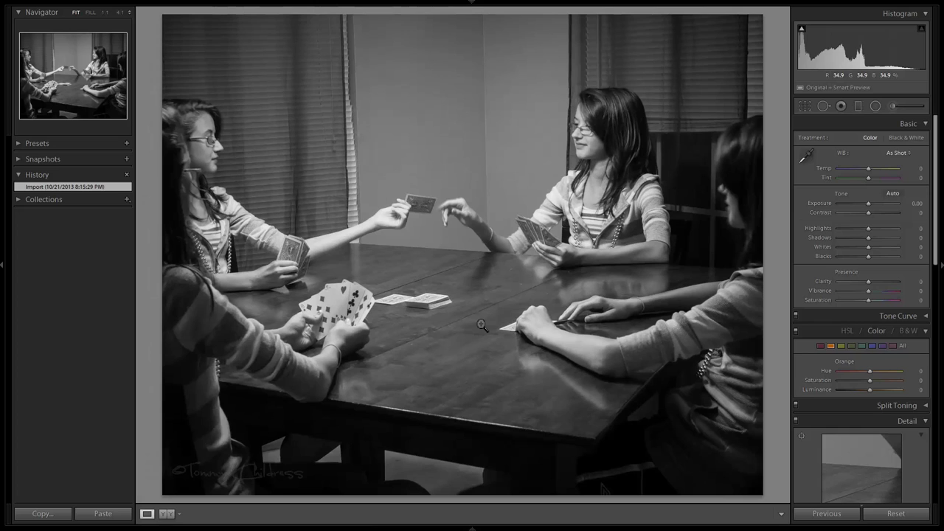
Step: Move on to the open-beaked bird of prey photo and crop it tighter around the head at its original proportions, trimming the bright sky
key("Right")
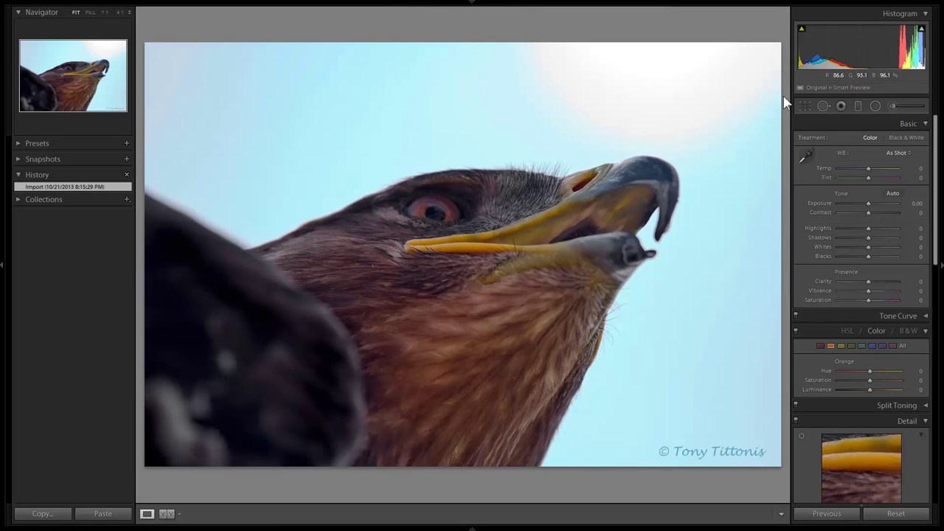
left_click(807, 104)
left_click_drag(784, 42, 763, 72)
left_click_drag(613, 193, 565, 183)
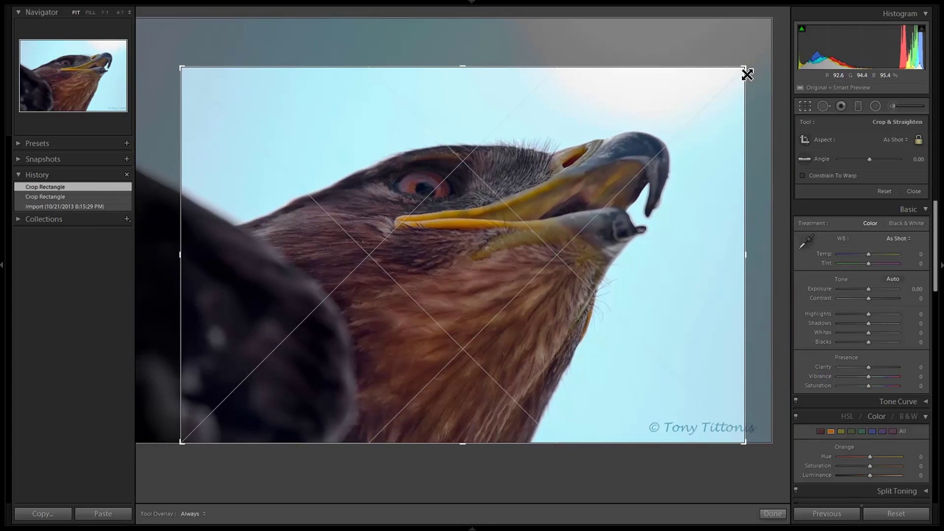
left_click_drag(744, 74, 734, 86)
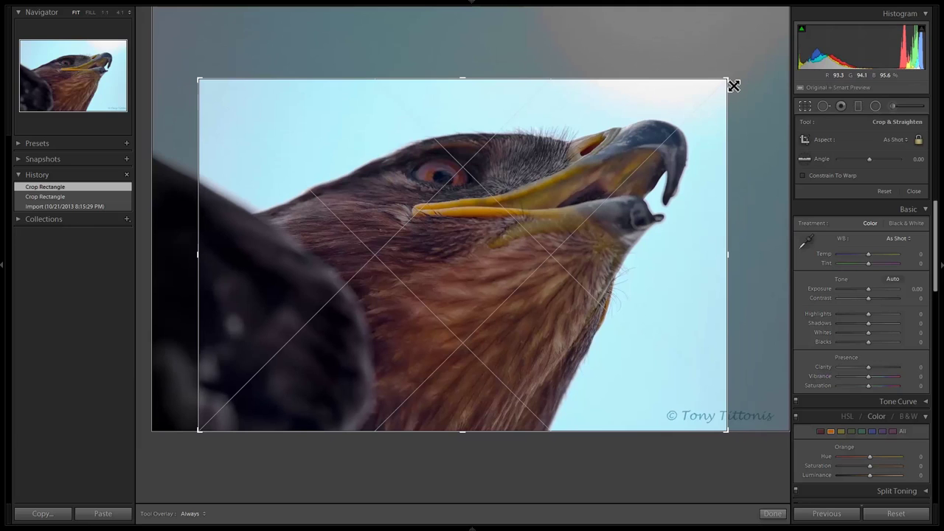
left_click_drag(579, 201, 572, 199)
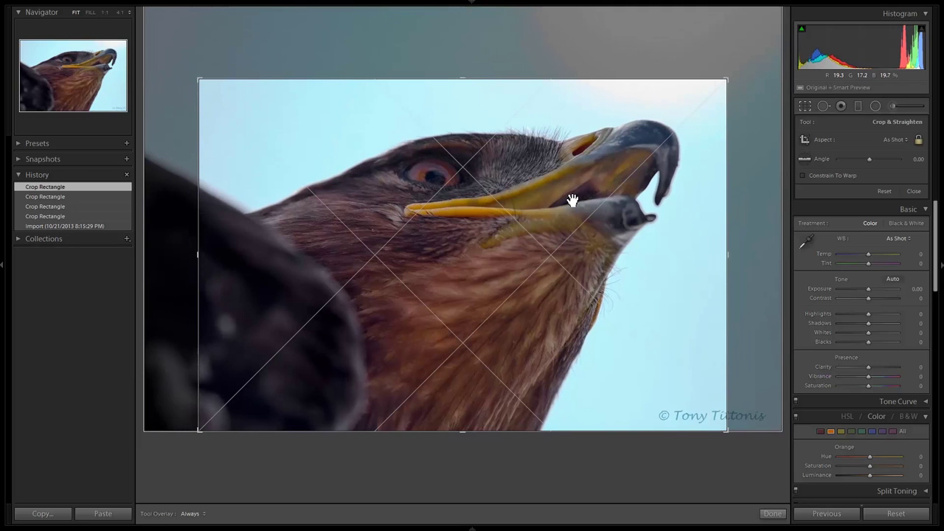
key("Return")
Step: Examine the cropped bird of prey's eye, beak and feathers at 1:1, and return to the full view
left_click(596, 152)
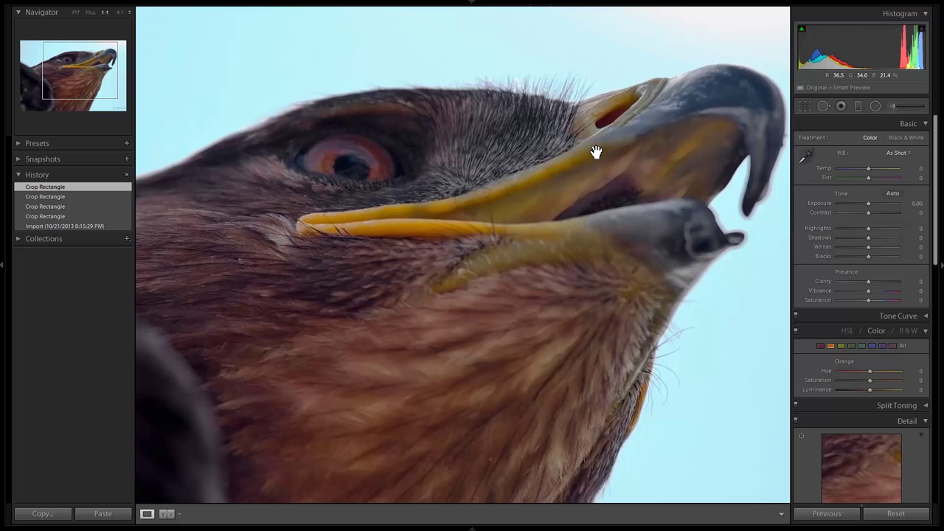
left_click_drag(590, 154, 452, 222)
left_click_drag(420, 273, 433, 292)
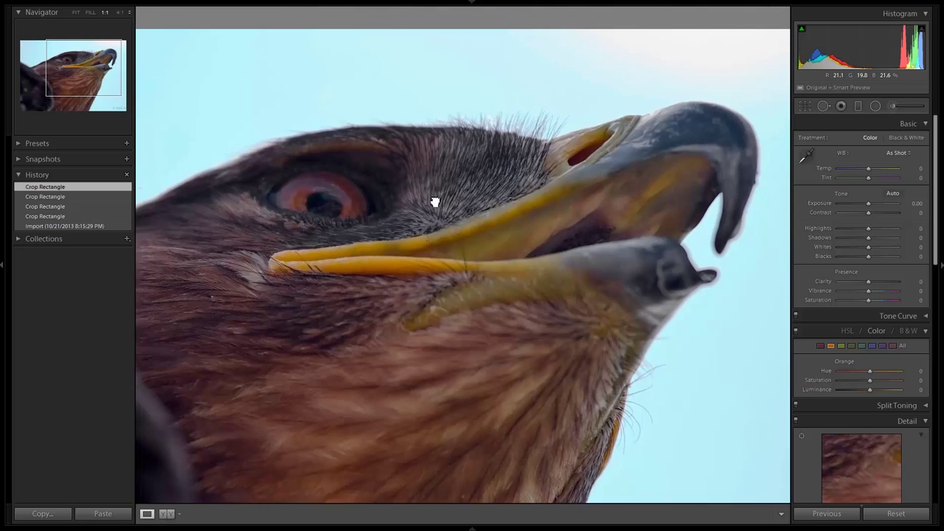
left_click_drag(435, 201, 579, 169)
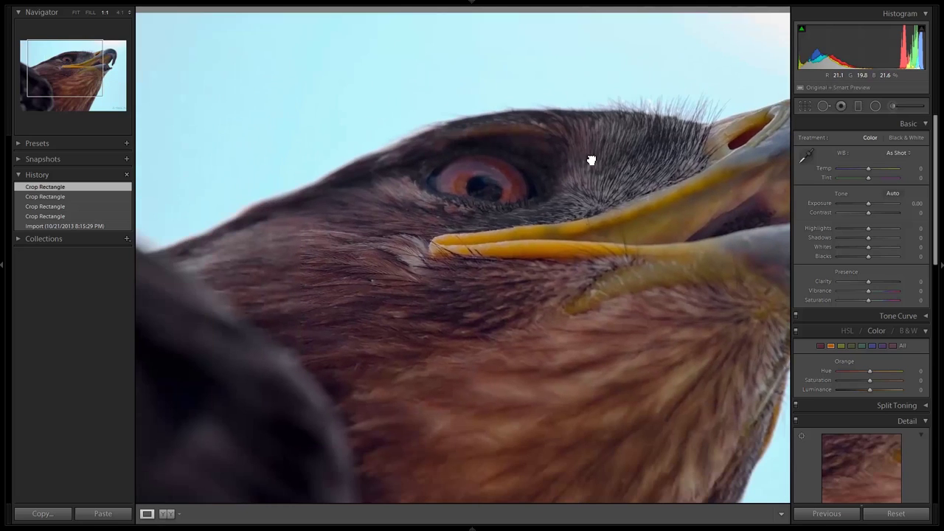
left_click(308, 225)
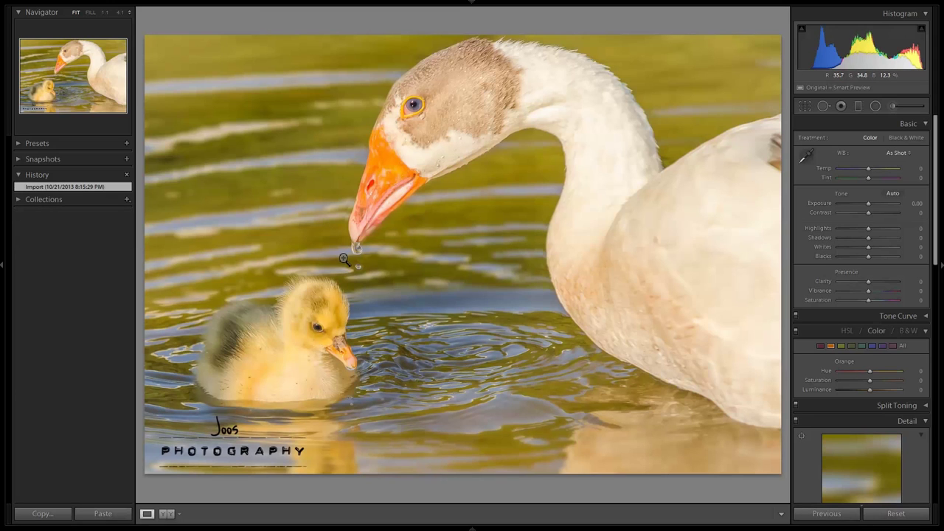
Step: Examine the gosling, the water drops and the goose's head at 1:1 in the goose photo, and return to the full view
left_click(325, 339)
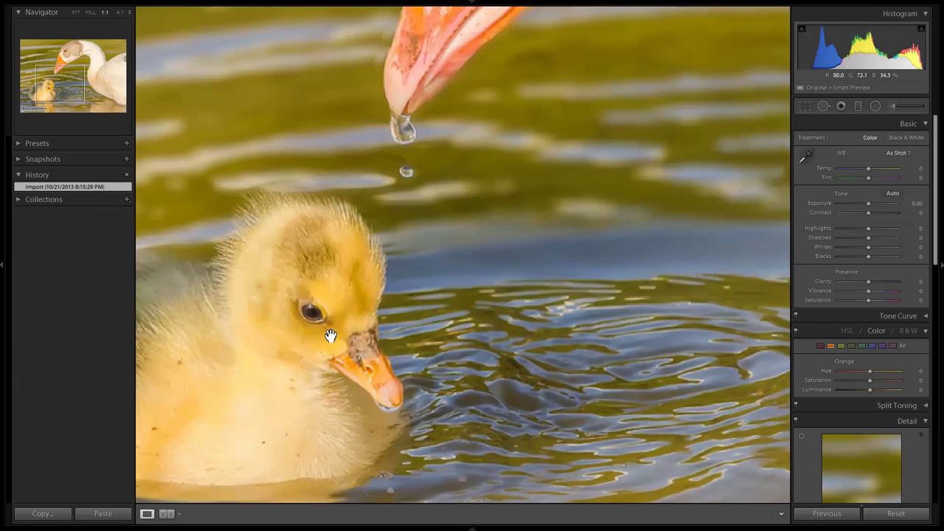
mouse_move(329, 323)
left_mouse_down()
mouse_move(424, 253)
mouse_move(461, 256)
left_mouse_up()
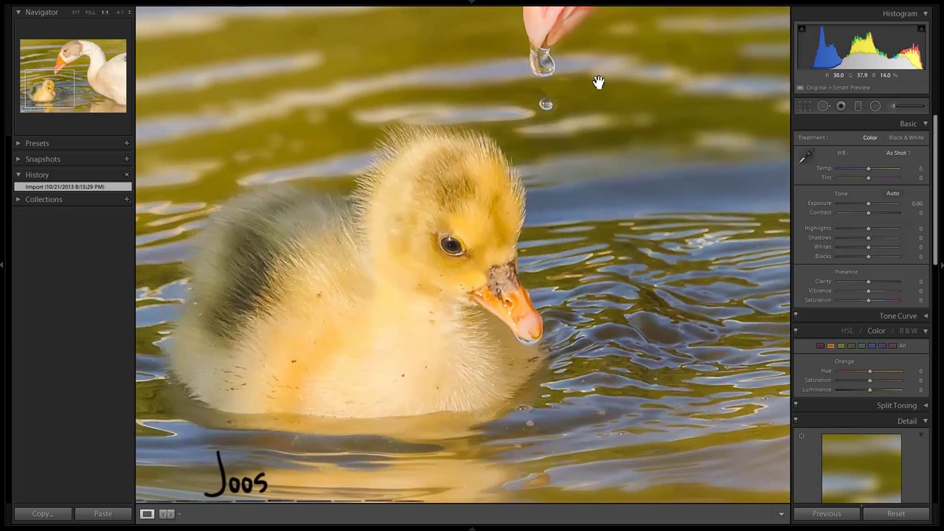
left_click_drag(588, 99, 521, 261)
left_click_drag(515, 160, 473, 294)
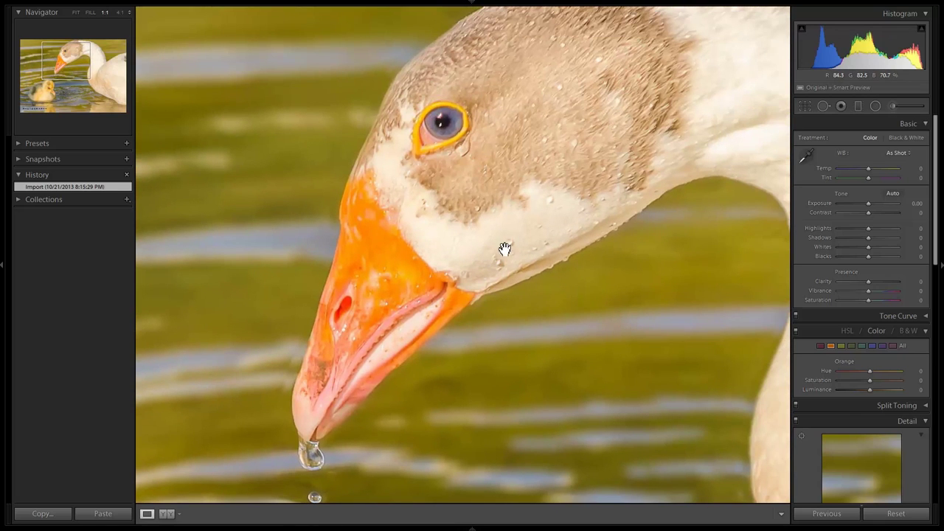
left_click(573, 157)
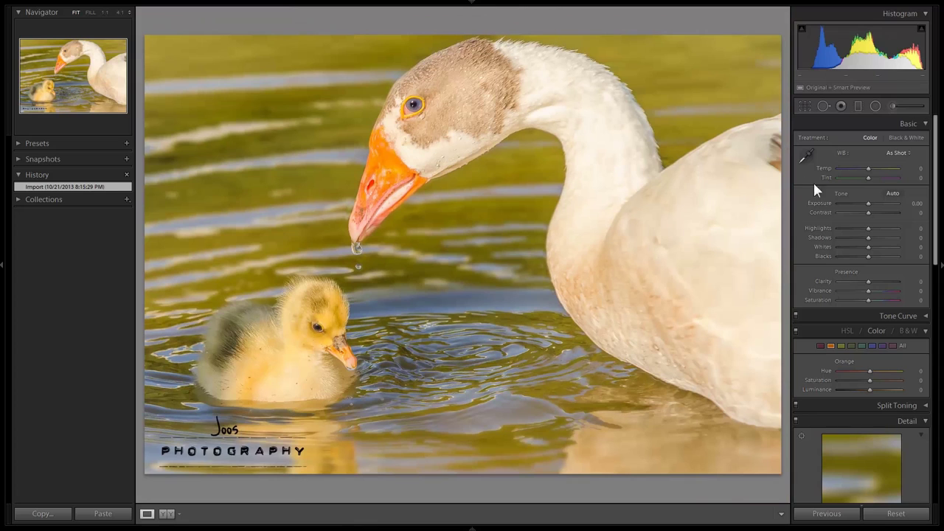
Step: Set the goose photo's Highlights to -44 and Exposure to -0.21, and compare the result with the imported state through the history
mouse_move(869, 229)
left_mouse_down()
mouse_move(827, 228)
mouse_move(856, 228)
left_mouse_up()
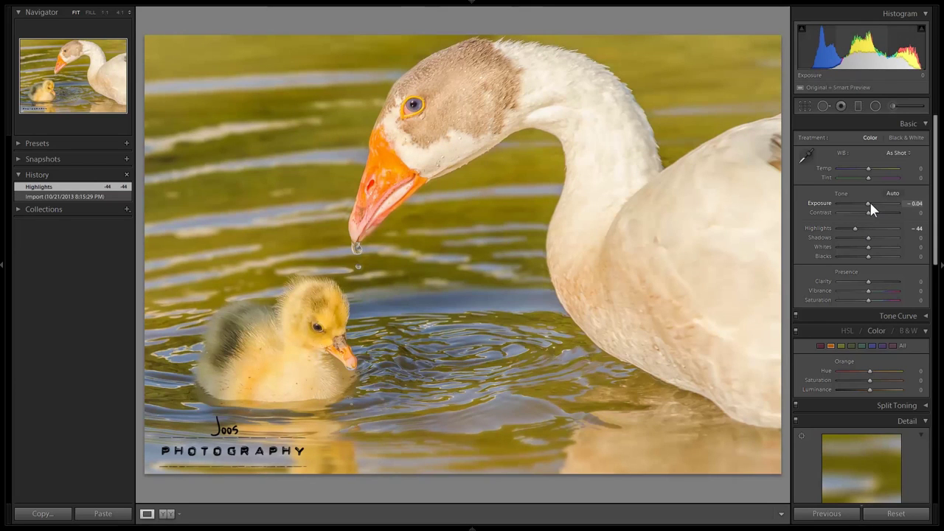
left_click_drag(869, 204, 871, 207)
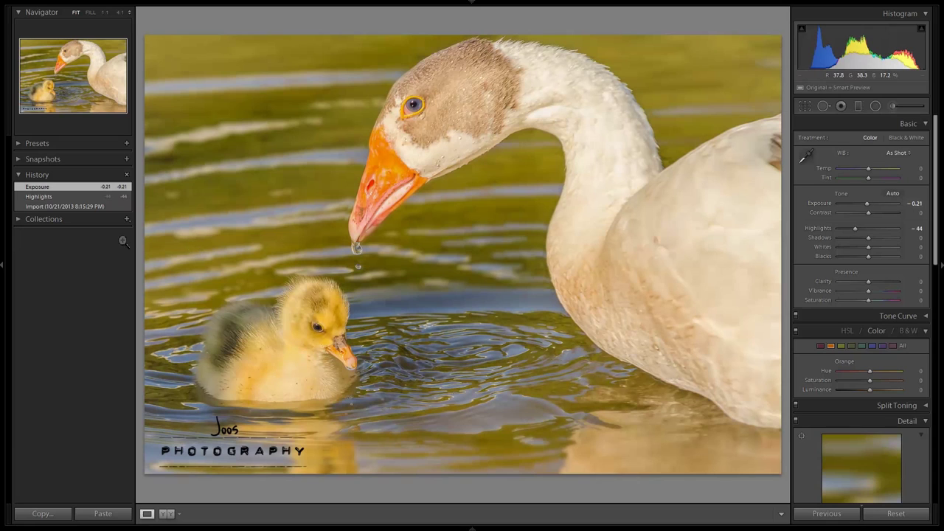
left_click(48, 209)
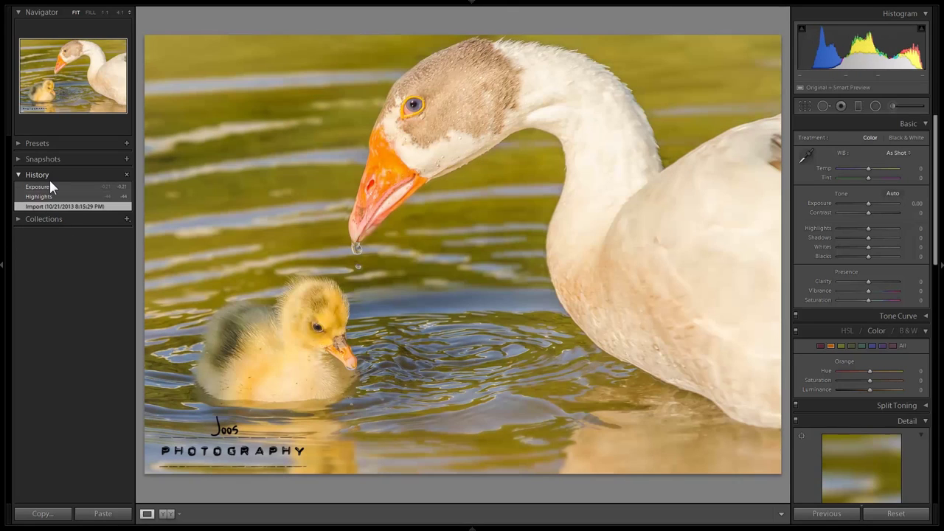
left_click(50, 186)
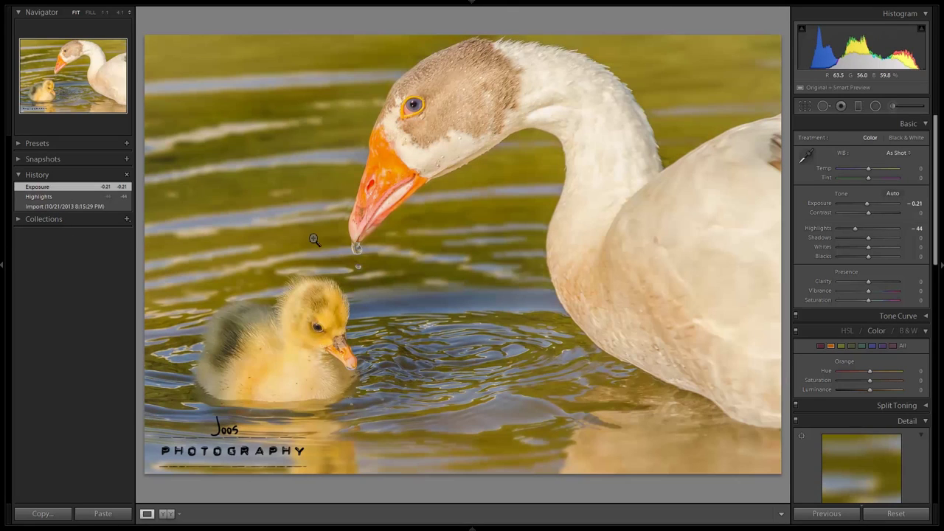
left_click(358, 263)
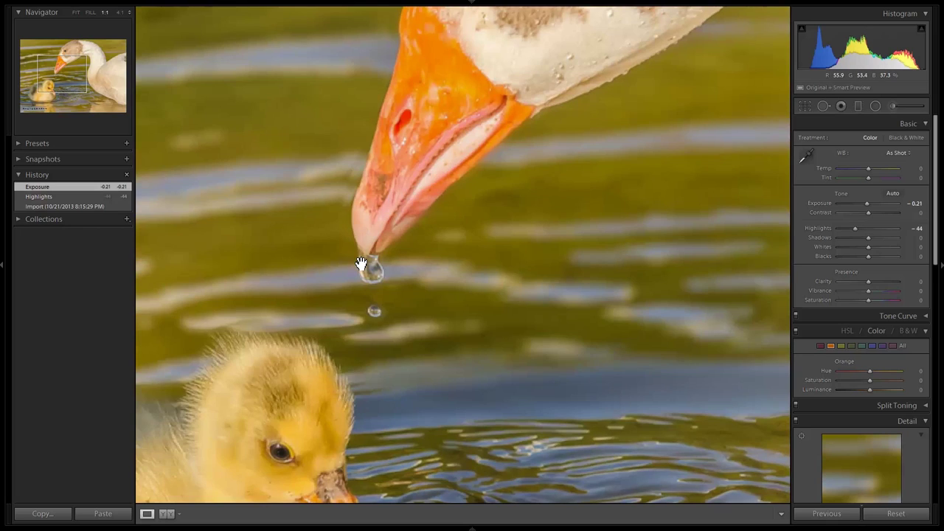
Step: Return the goose photo to the full view, move on to the lion statue photo, and examine the statue and cathedral at 1:1
left_click(362, 264)
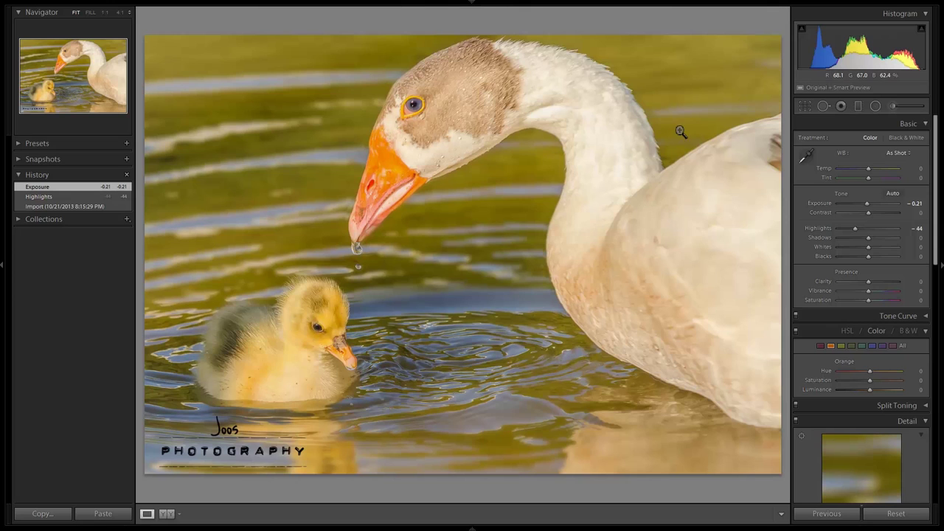
key("Right")
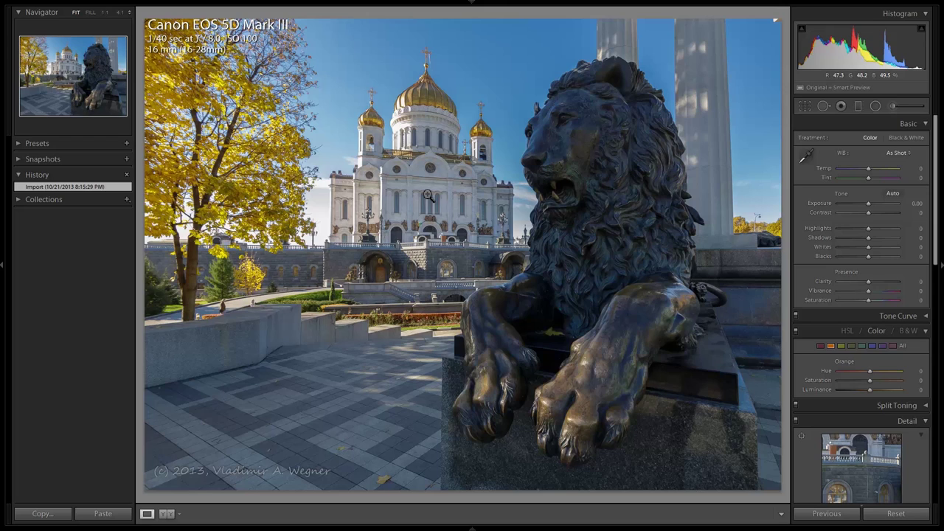
left_click(411, 125)
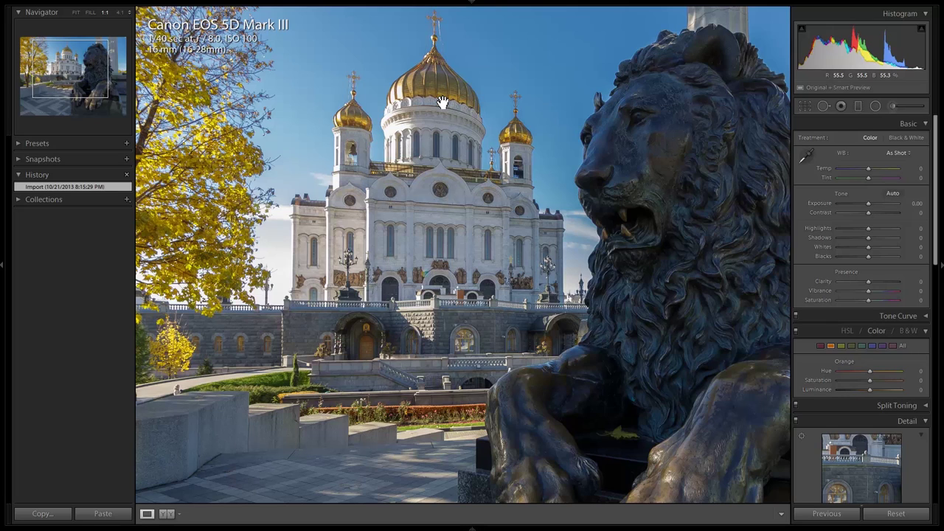
Step: Move on to the toad photo, view it in full, and examine the toad's eye and bumpy skin at 1:1
key("Right")
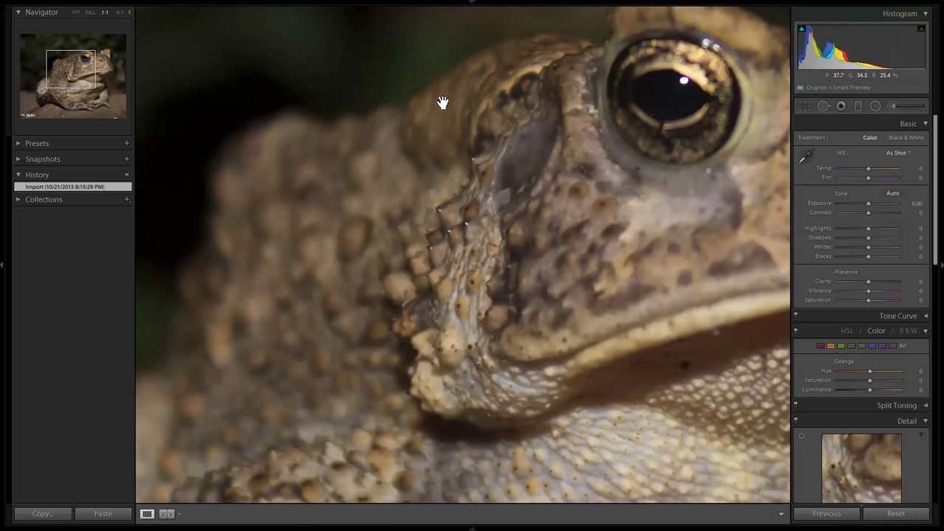
left_click(443, 102)
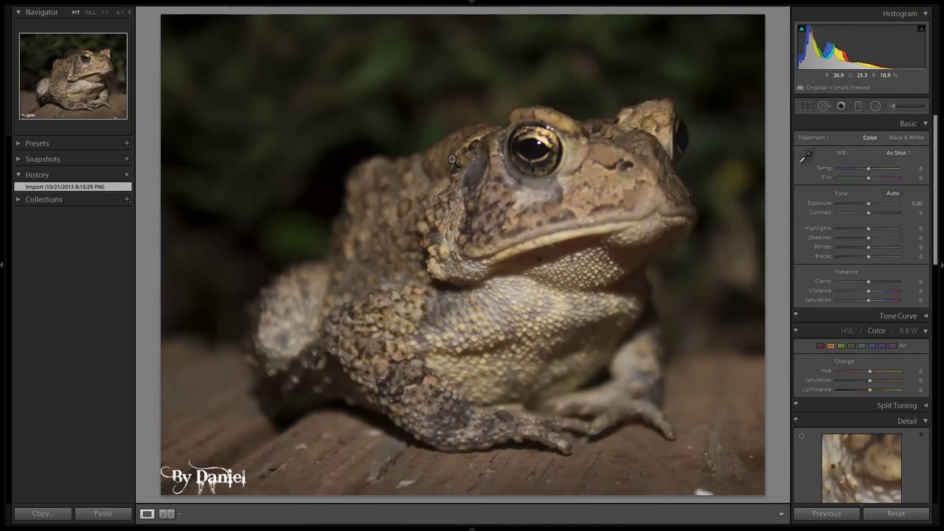
left_click(486, 165)
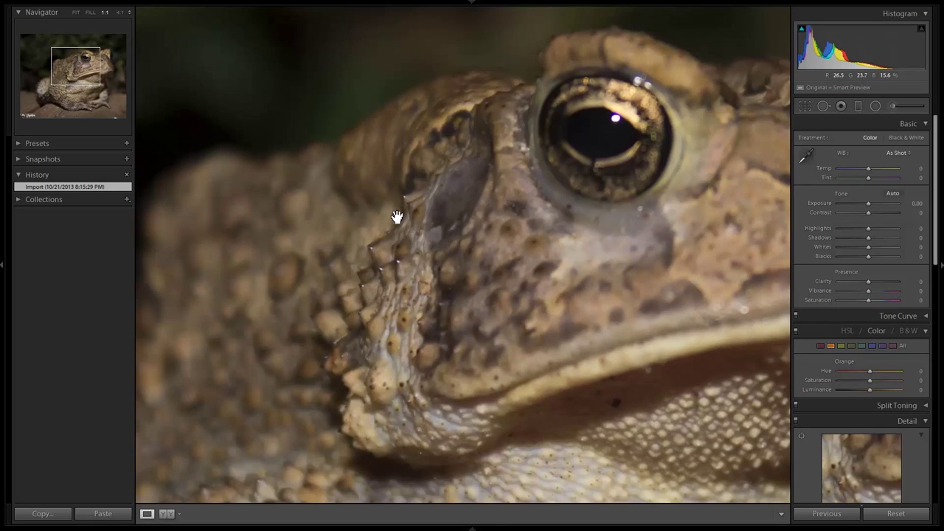
Step: Raise the toad photo's exposure to +0.79 and its highlights to +2
left_click(441, 139)
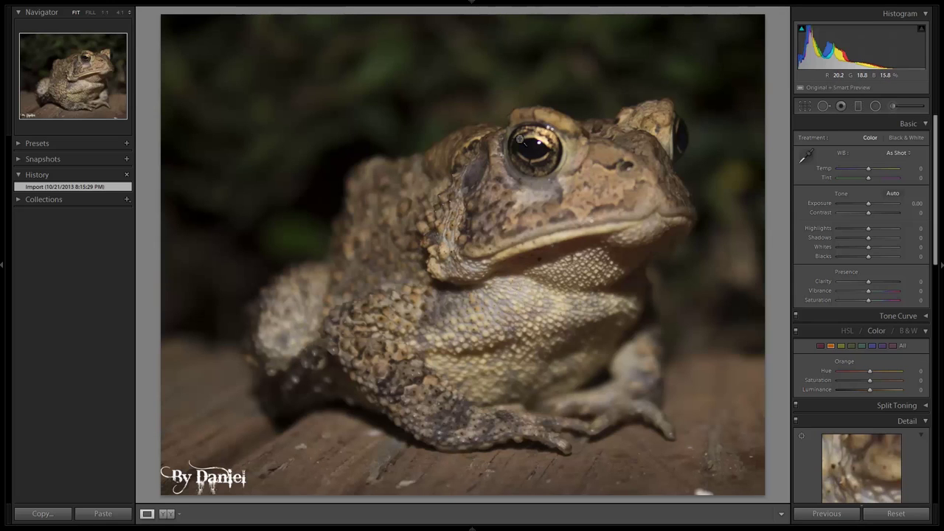
left_click(522, 141)
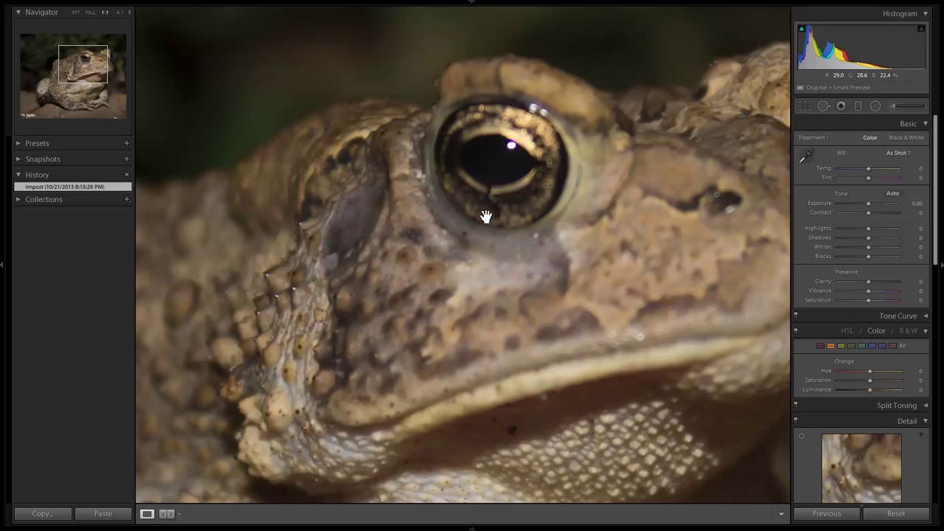
left_click(509, 156)
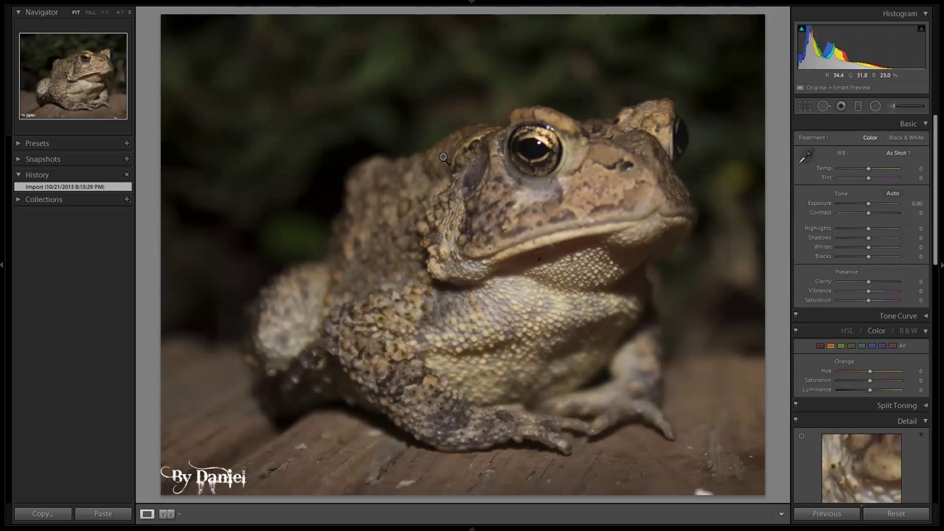
left_click(869, 202)
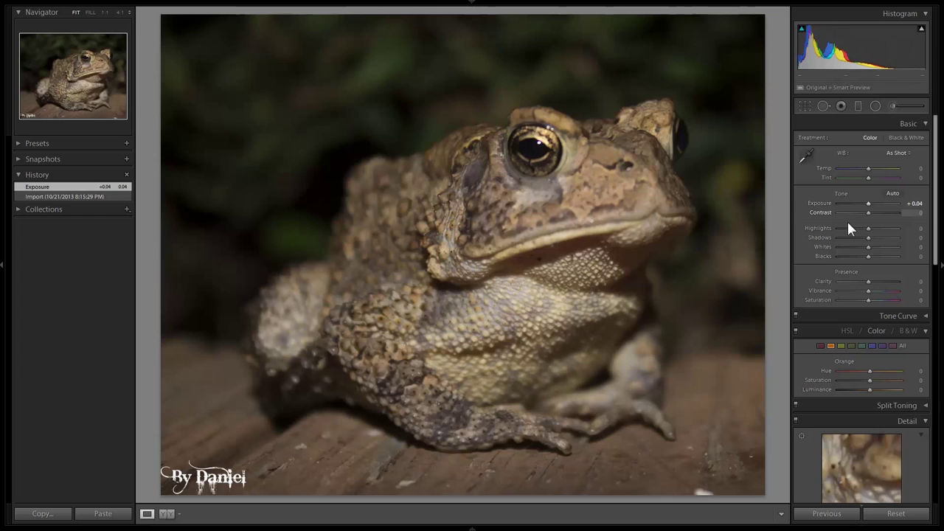
left_click(866, 227)
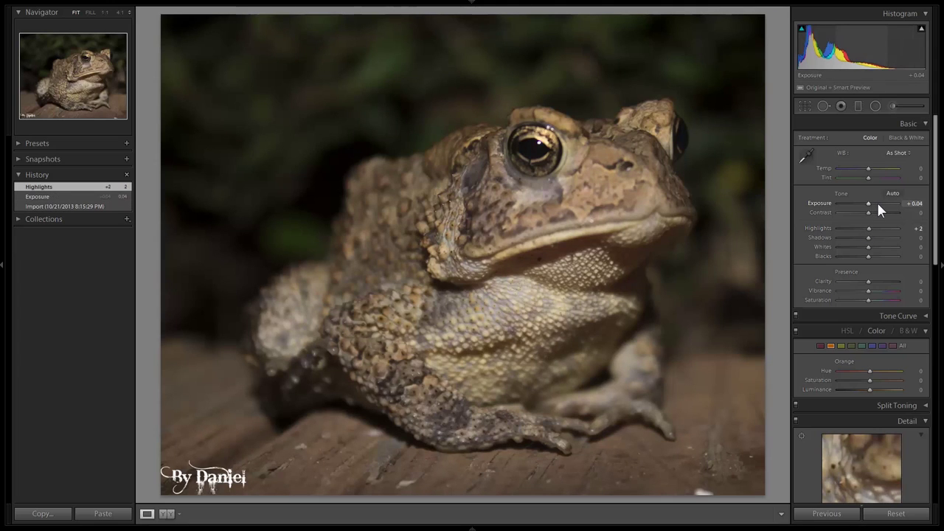
left_click_drag(866, 200, 872, 200)
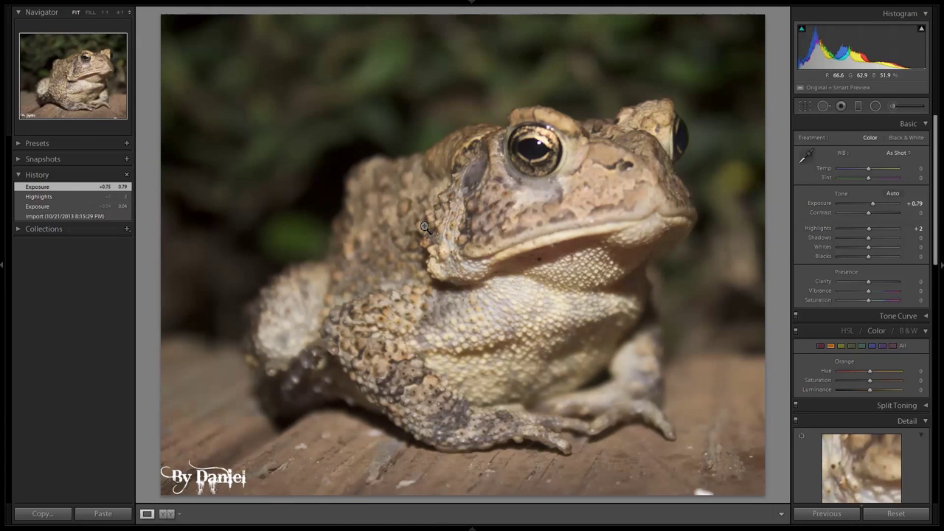
Step: Examine the black-and-white beach photo at full size, covering the child, the flying sand and the deer watermark
key("Right")
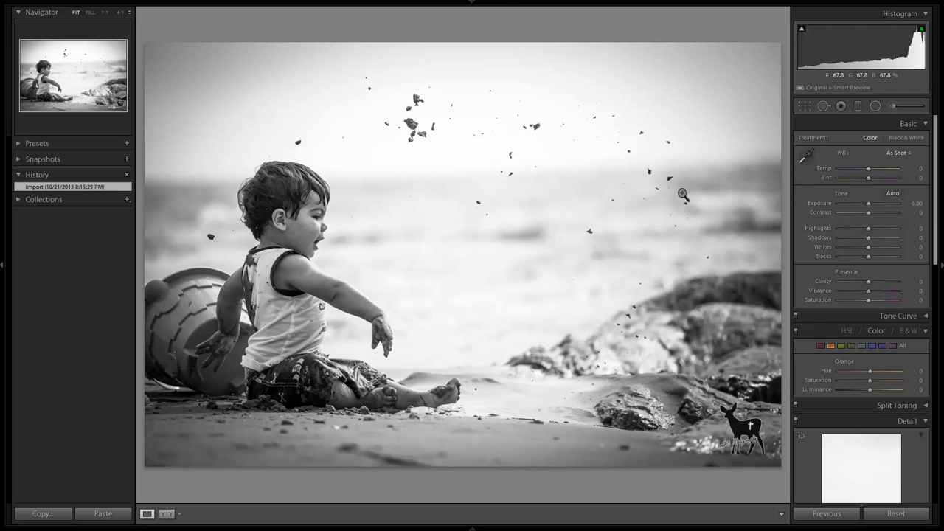
left_click(476, 198)
left_click_drag(284, 287, 433, 131)
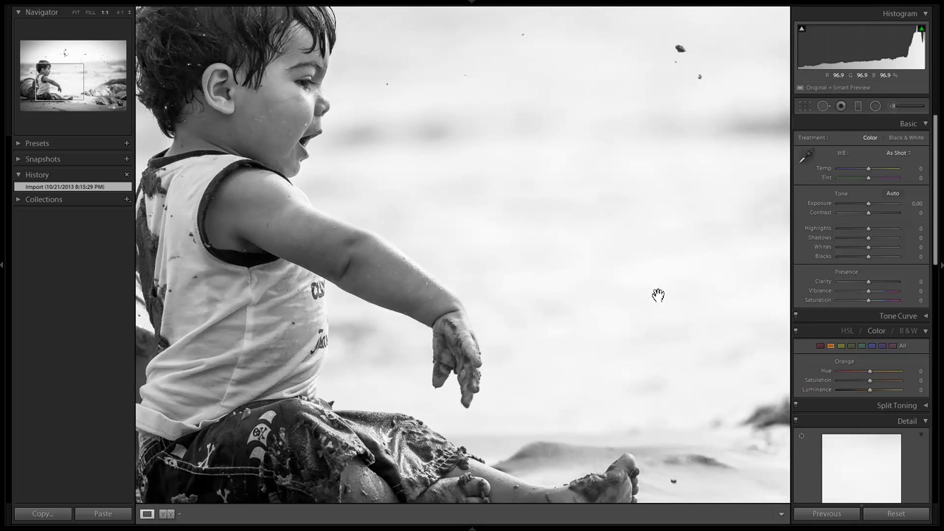
left_click_drag(686, 332, 693, 263)
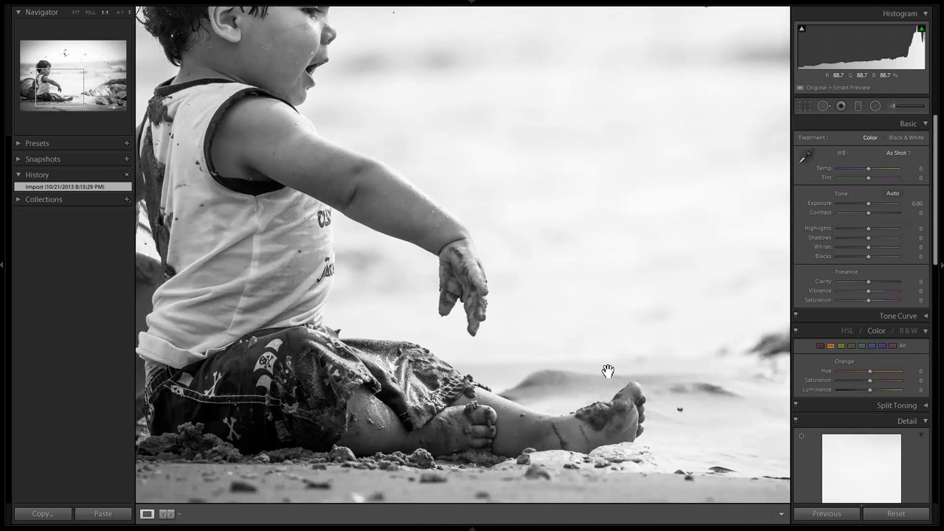
left_click_drag(648, 208, 700, 293)
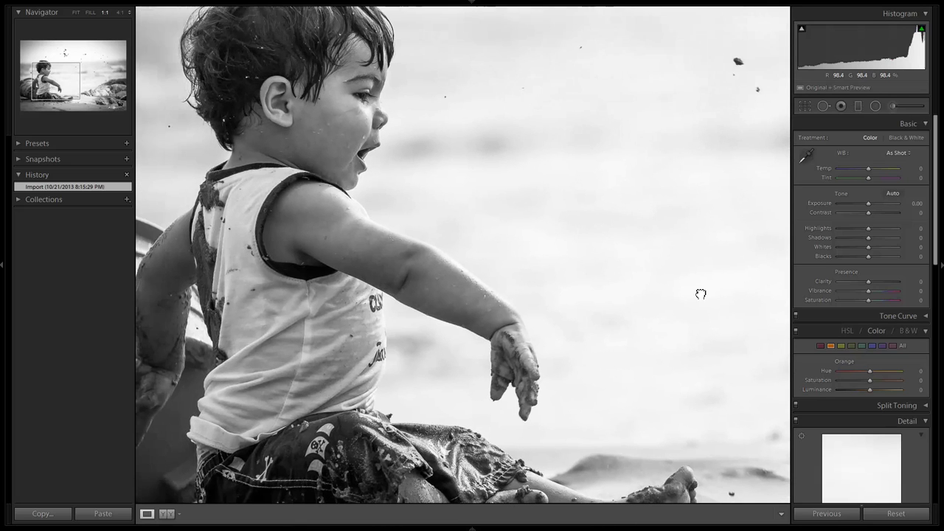
left_click_drag(605, 184, 601, 379)
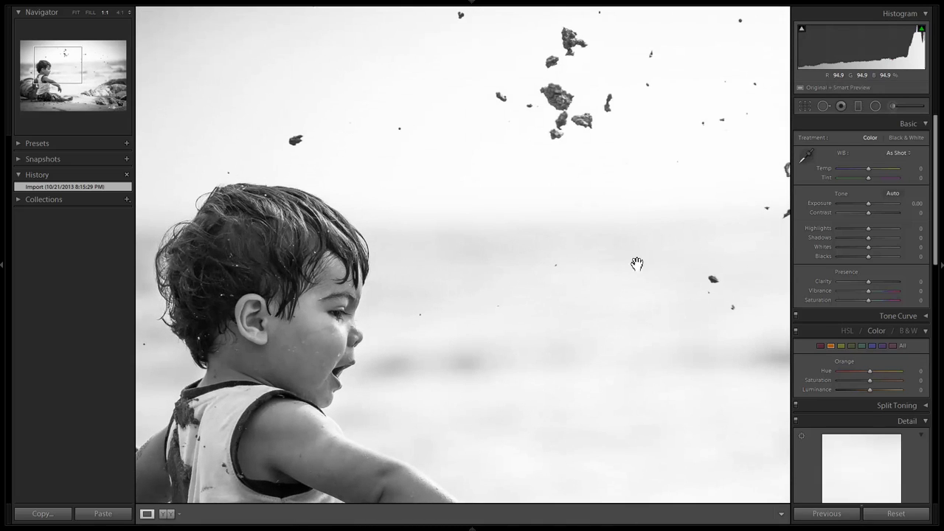
left_click_drag(685, 331, 608, 280)
left_click_drag(662, 352, 311, 133)
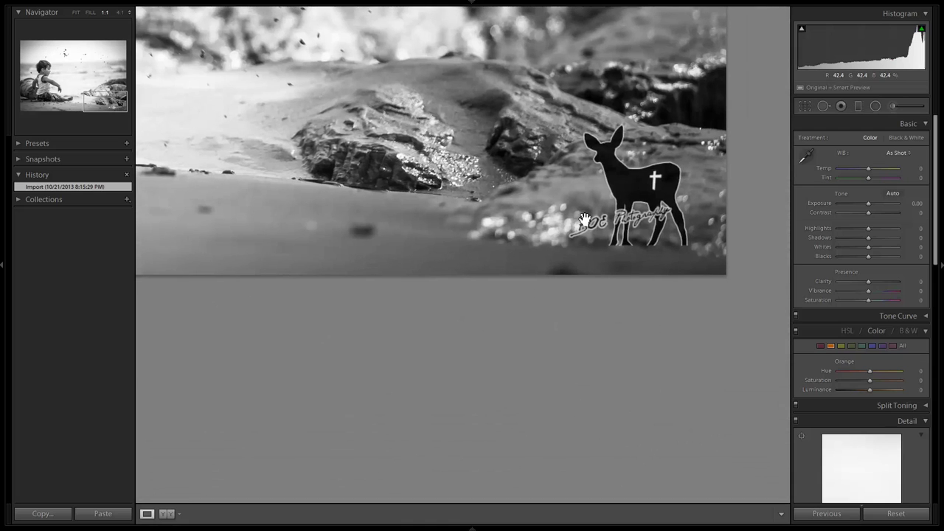
left_click(404, 161)
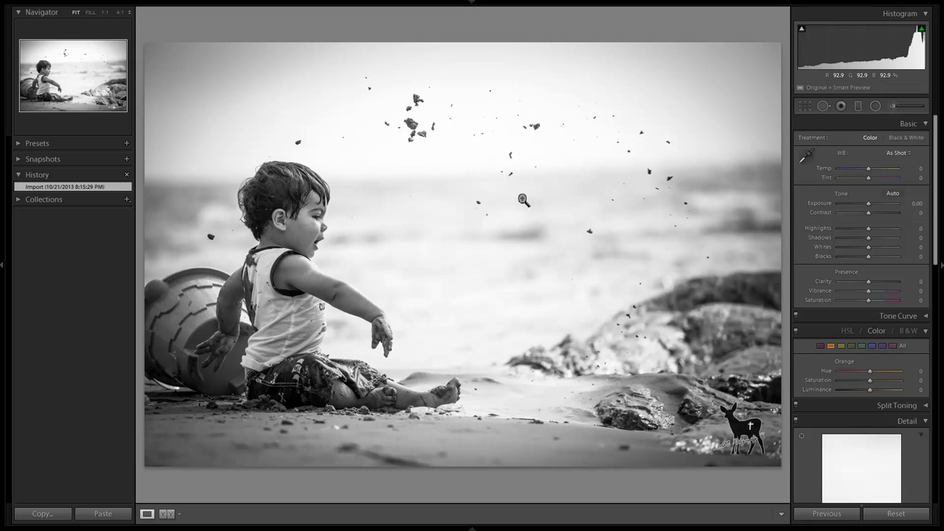
Step: Remove the small dark object on the lake in the next photo using Spot Removal in Heal mode at size 61
key("Right")
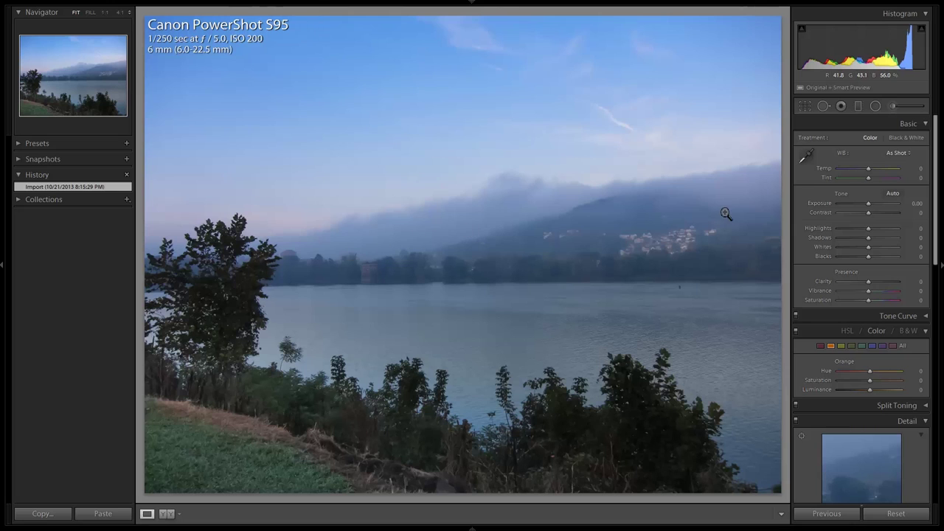
left_click(678, 289)
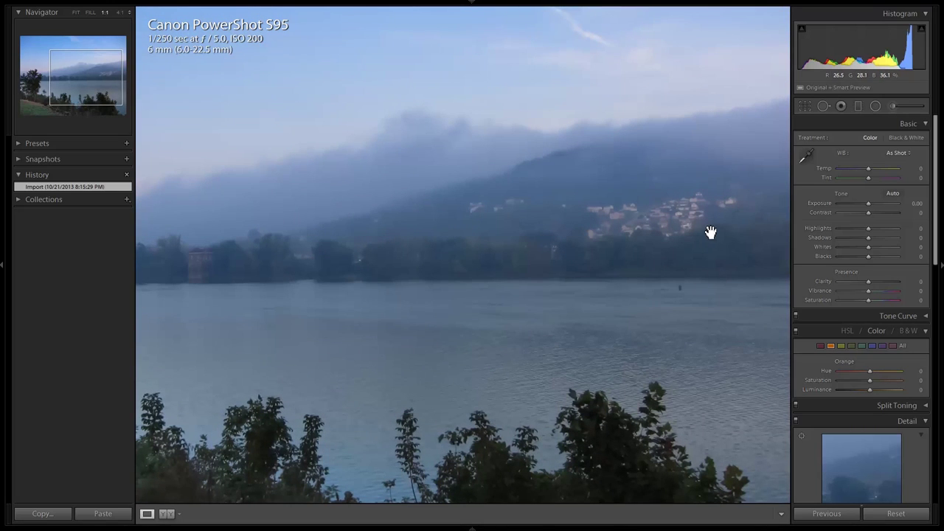
left_click(824, 105)
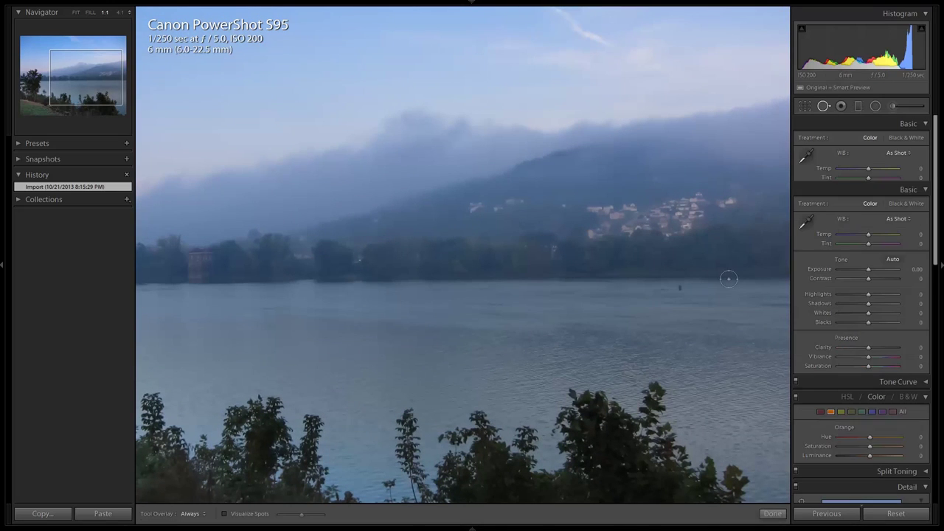
left_click(679, 289)
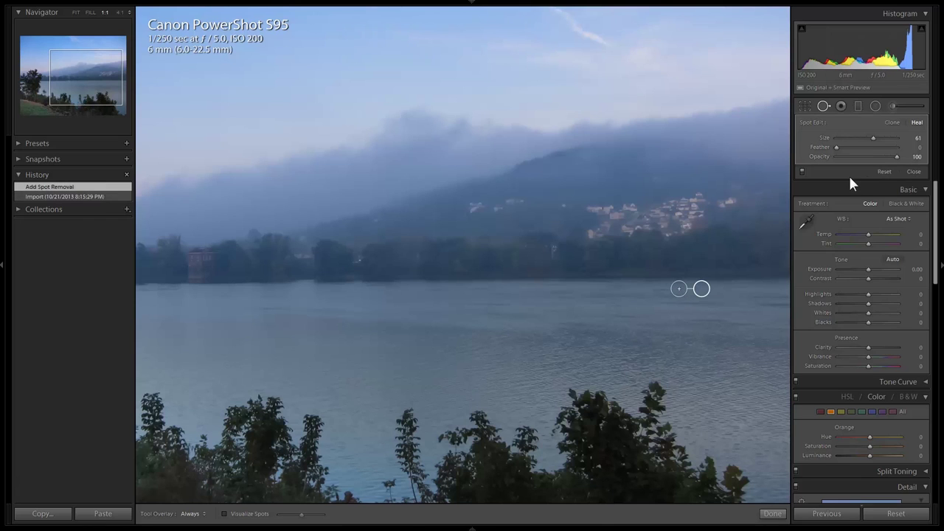
left_click(915, 172)
left_click(459, 276)
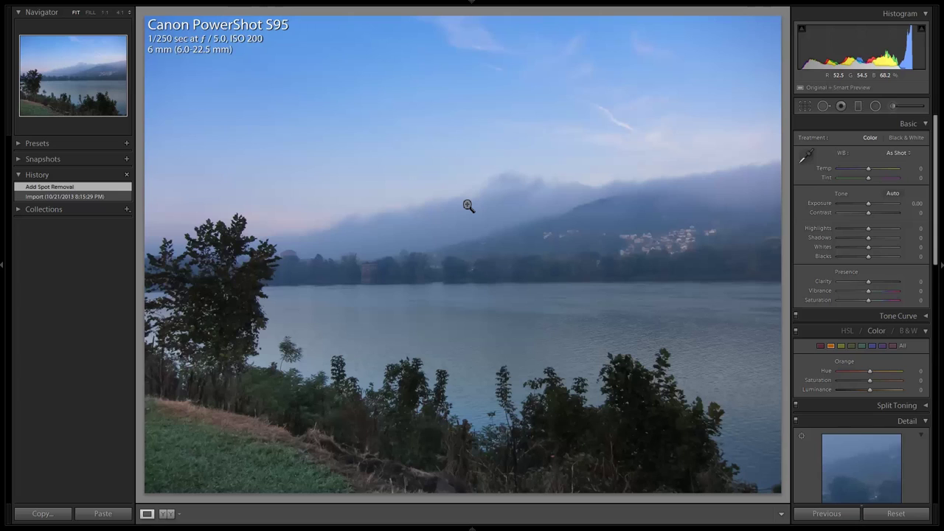
Step: Go to the moon photo and try lowering its exposure to −0.79
key("Right")
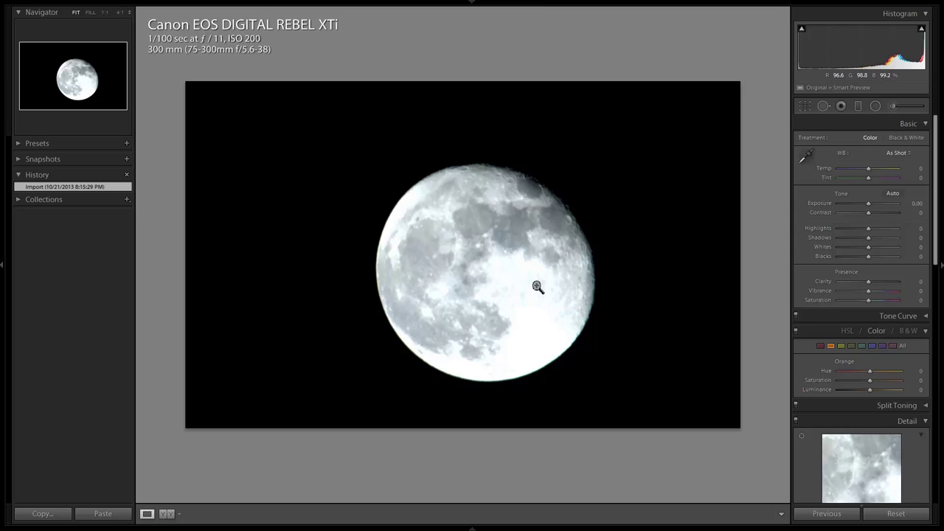
left_click(860, 200)
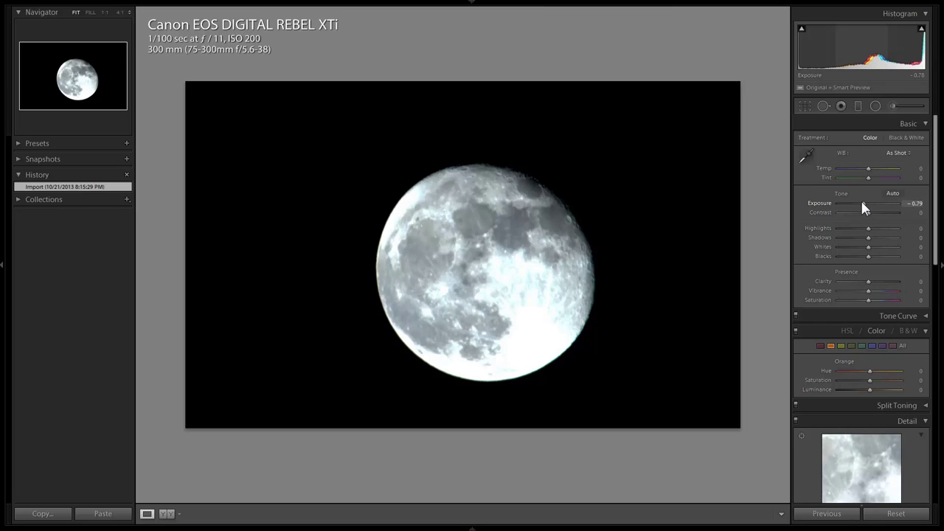
mouse_move(862, 203)
left_mouse_down()
mouse_move(837, 196)
mouse_move(866, 204)
left_mouse_up()
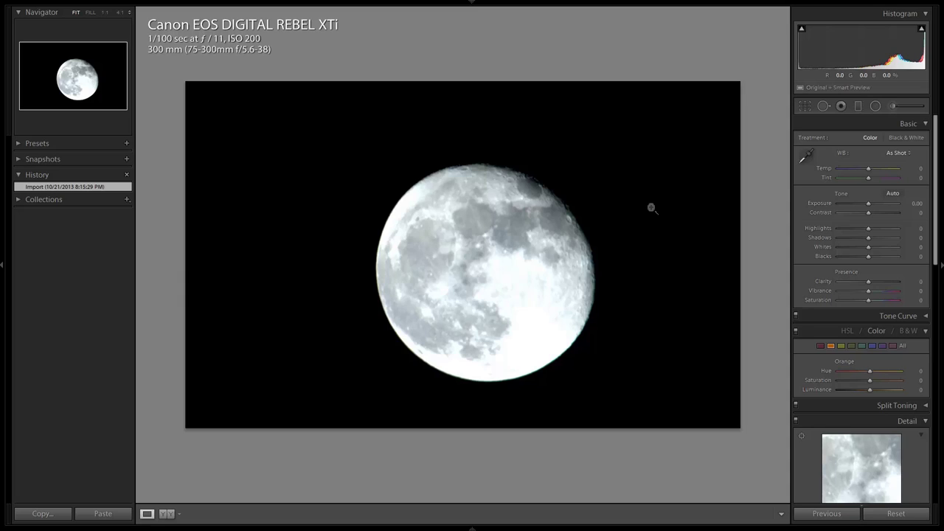
Step: Try the moon photo in black and white and return it to color
left_click(505, 224)
left_click(907, 331)
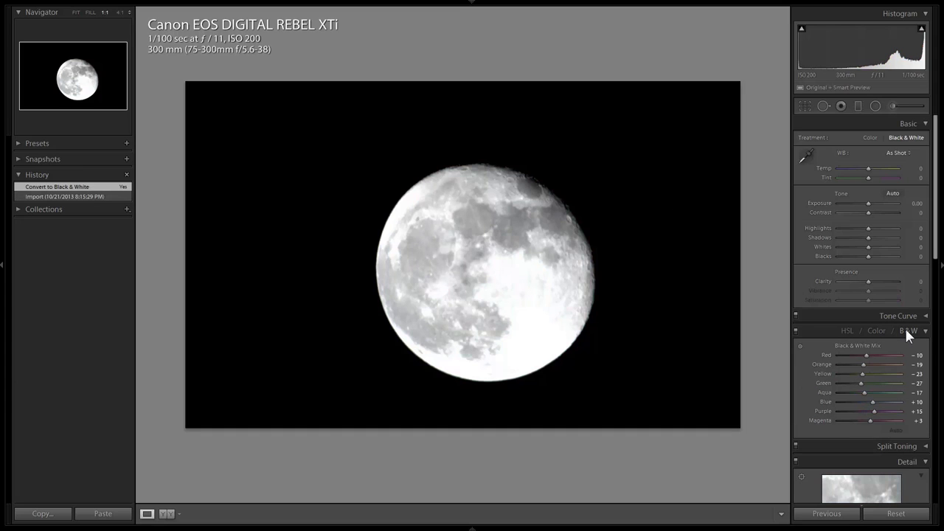
left_click(880, 330)
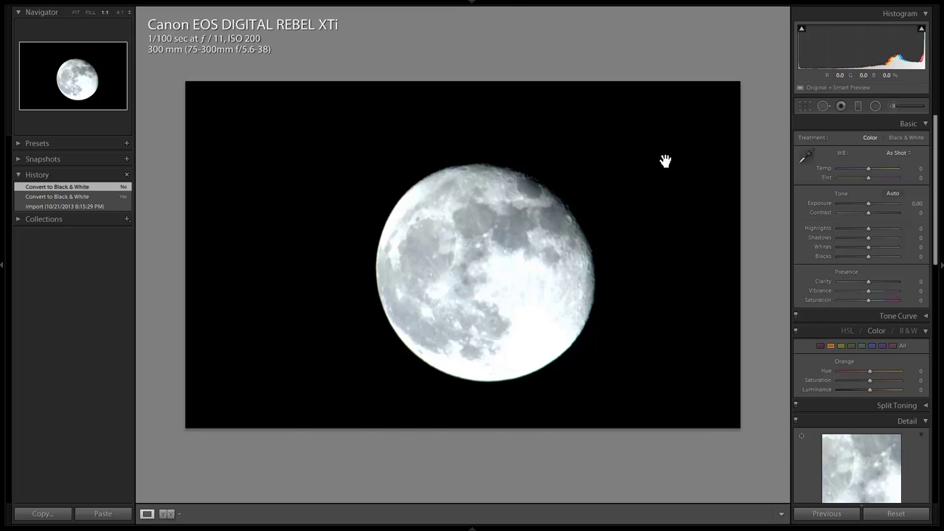
Step: Go to the autumn lake photo and lower its saturation to −26
key("Right")
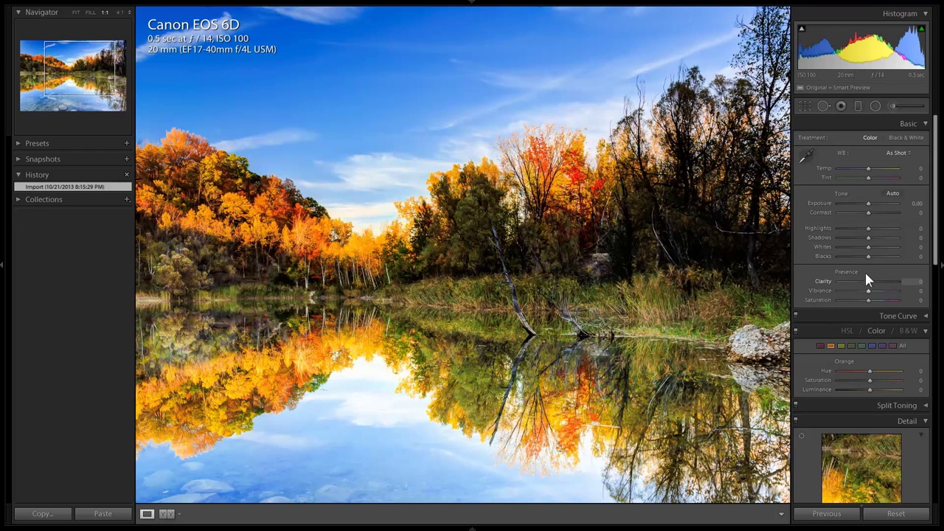
left_click_drag(871, 300, 866, 301)
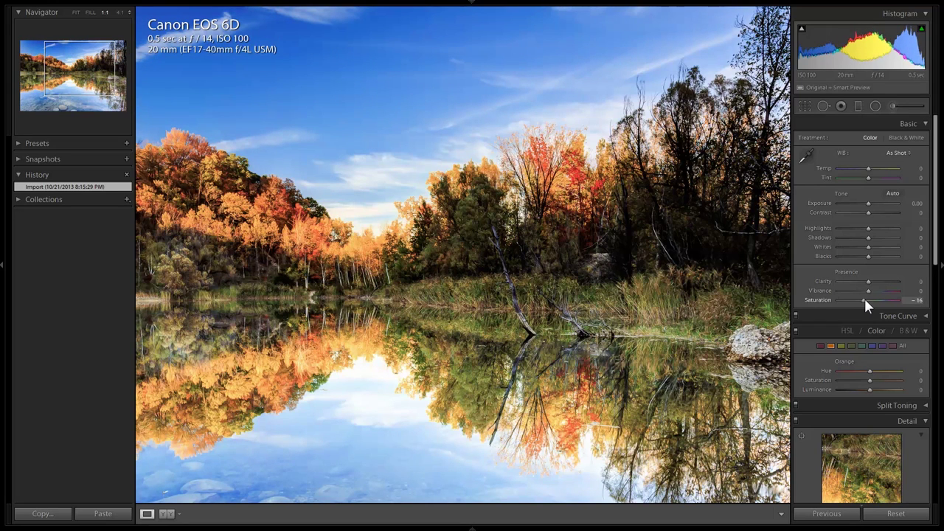
left_click_drag(865, 301, 863, 301)
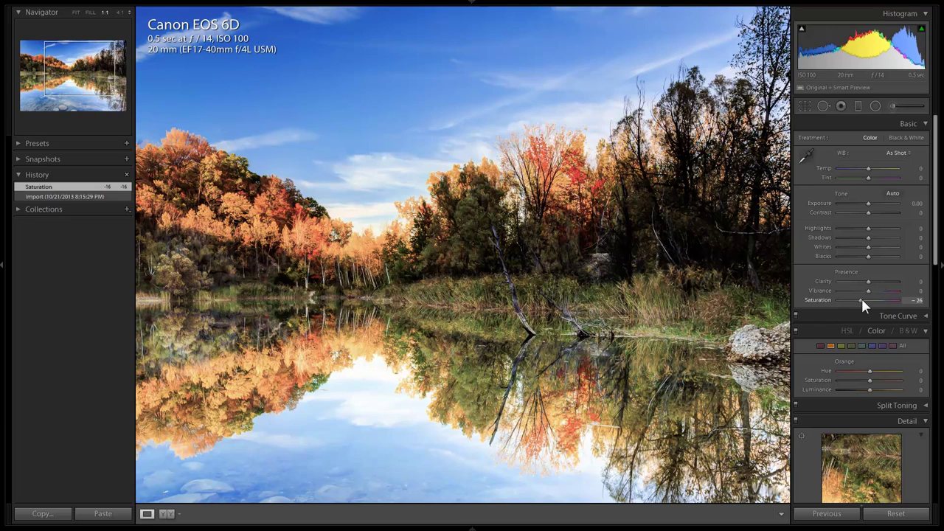
left_click(654, 357)
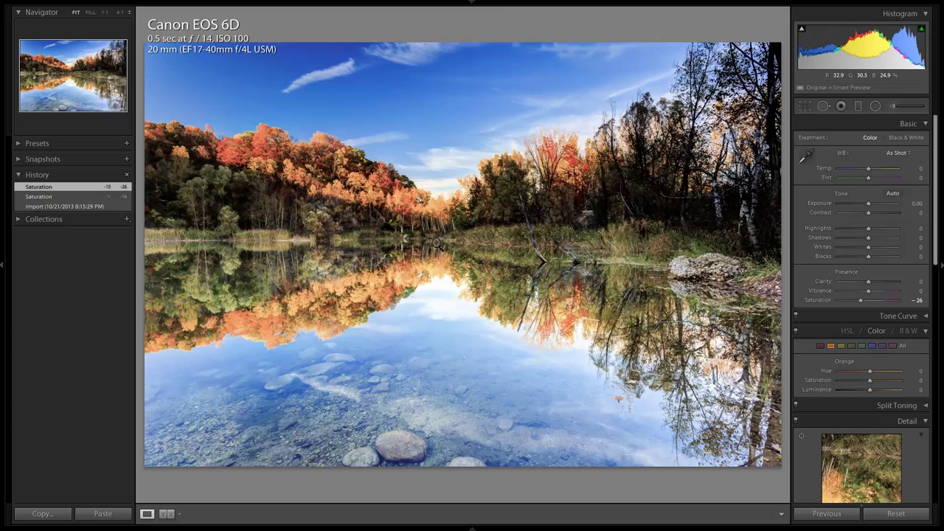
Step: Crop a strip of shallow water off the bottom edge of the autumn lake photo with the aspect ratio unlocked
left_click(421, 230)
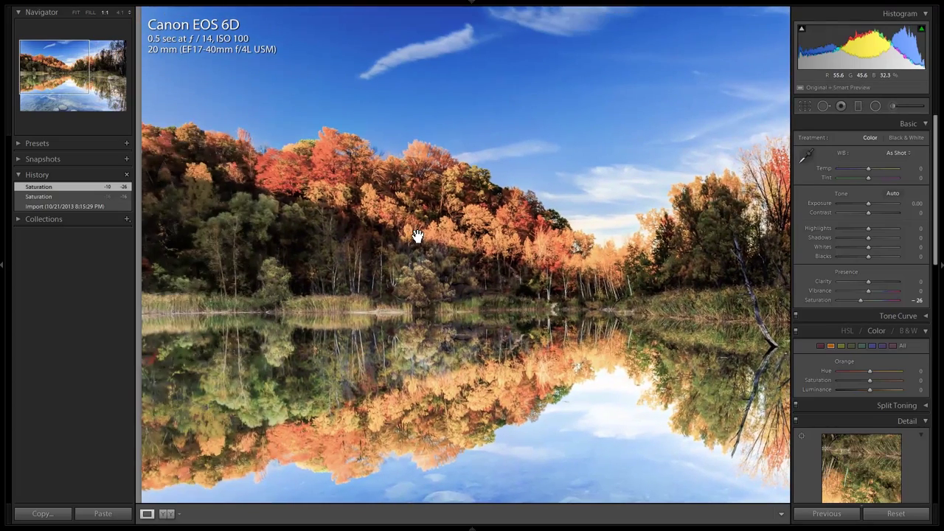
left_click_drag(418, 236, 228, 249)
left_click_drag(677, 204, 463, 209)
left_click(538, 278)
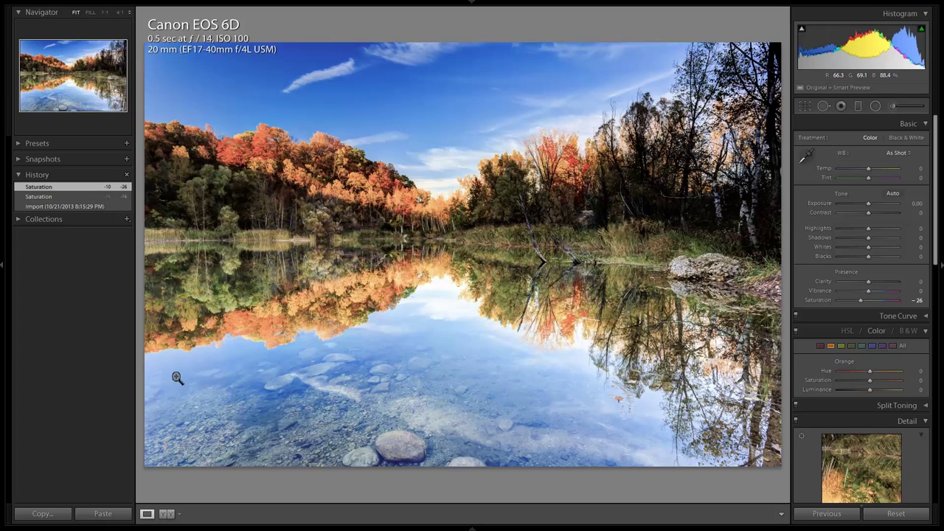
left_click(805, 108)
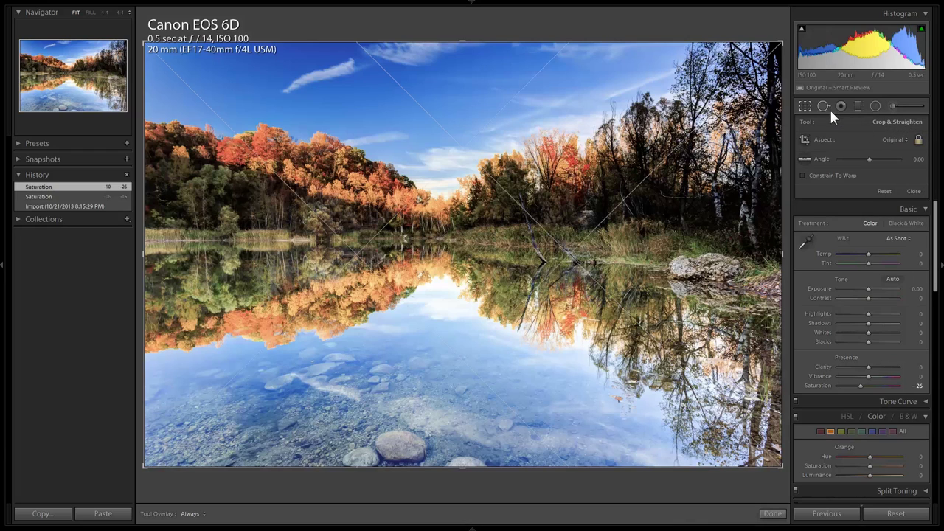
left_click(905, 140)
left_click(921, 142)
left_click_drag(461, 464, 464, 437)
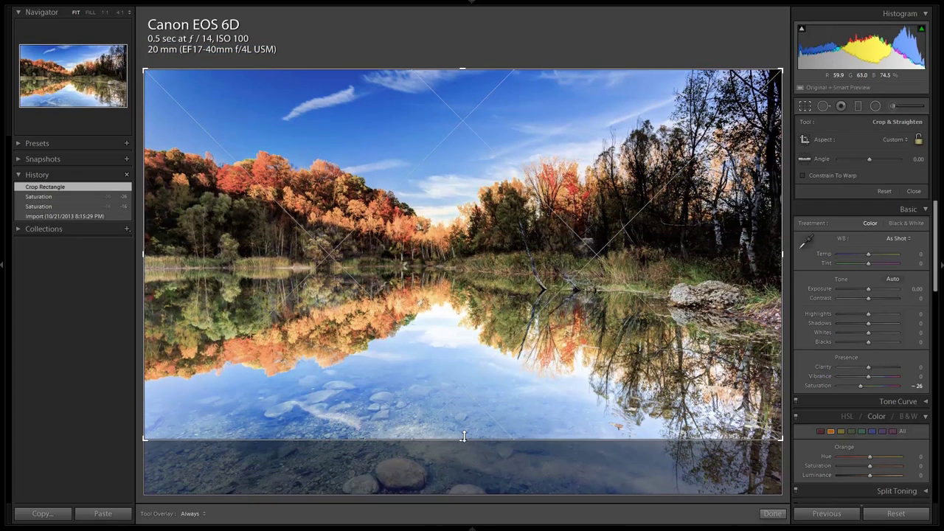
key("Return")
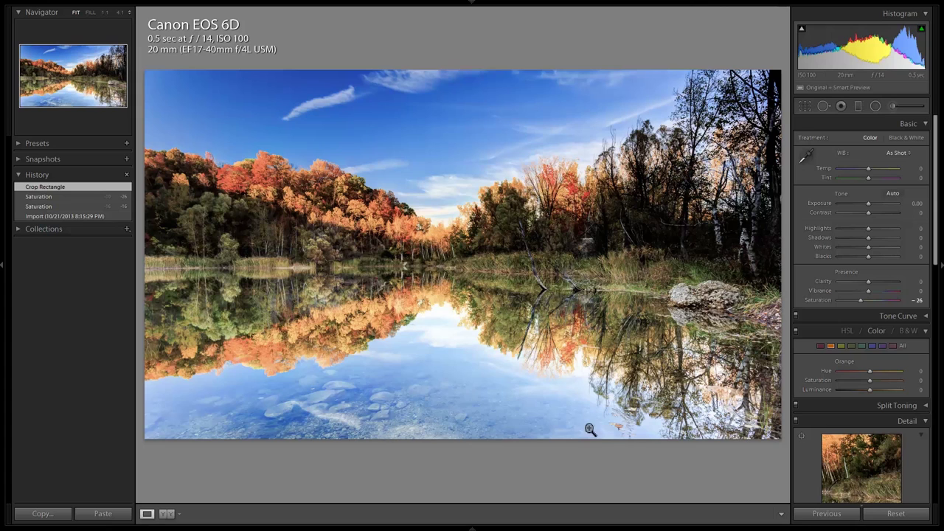
Step: Crop more water off the bottom and sky off the top of the autumn lake photo for a panoramic frame
left_click(805, 106)
mouse_move(460, 437)
left_mouse_down()
mouse_move(470, 415)
mouse_move(464, 421)
left_mouse_up()
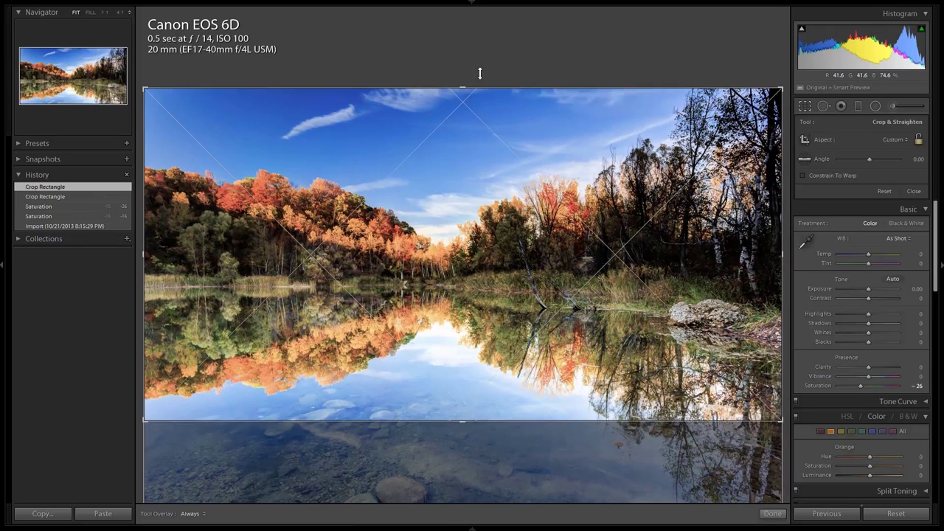
left_click_drag(467, 88, 463, 118)
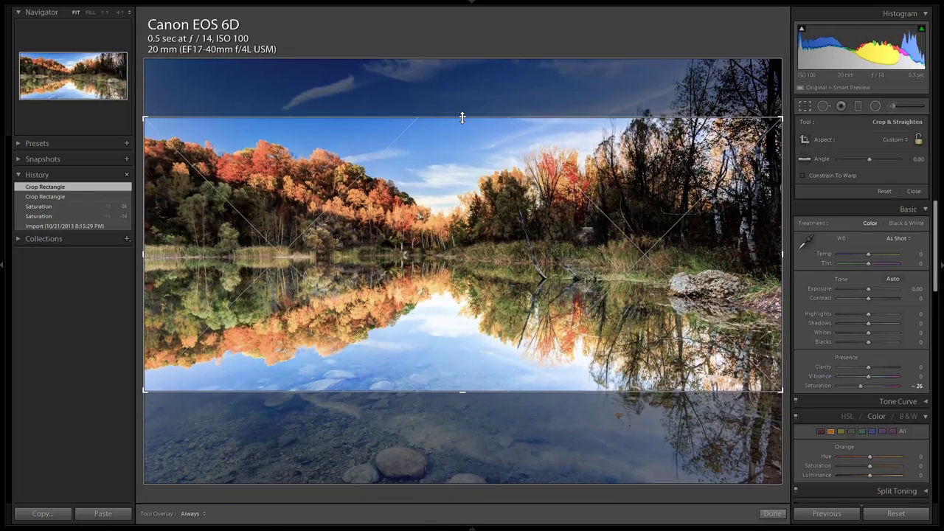
key("Return")
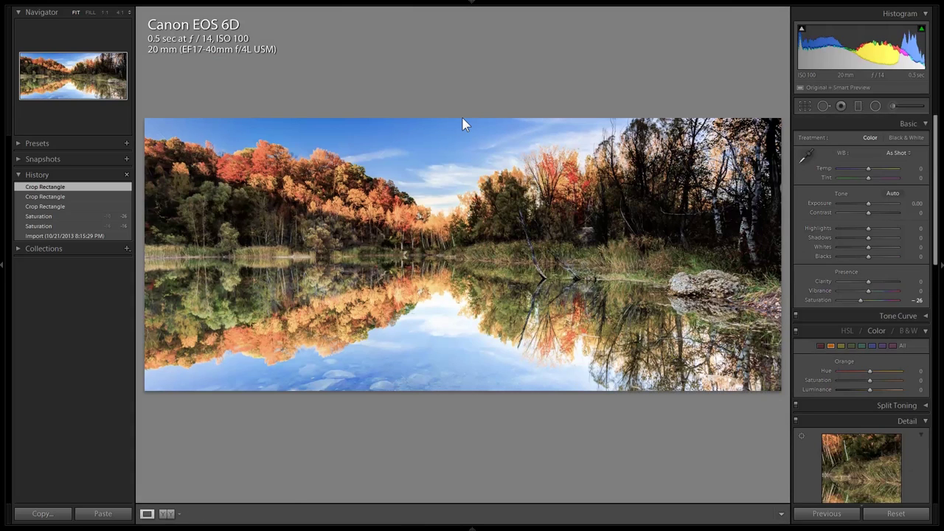
Step: Crop the dark trees off the right side of the autumn lake photo and compare the result with the imported original
left_click(802, 106)
left_click_drag(780, 255, 685, 253)
key("Return")
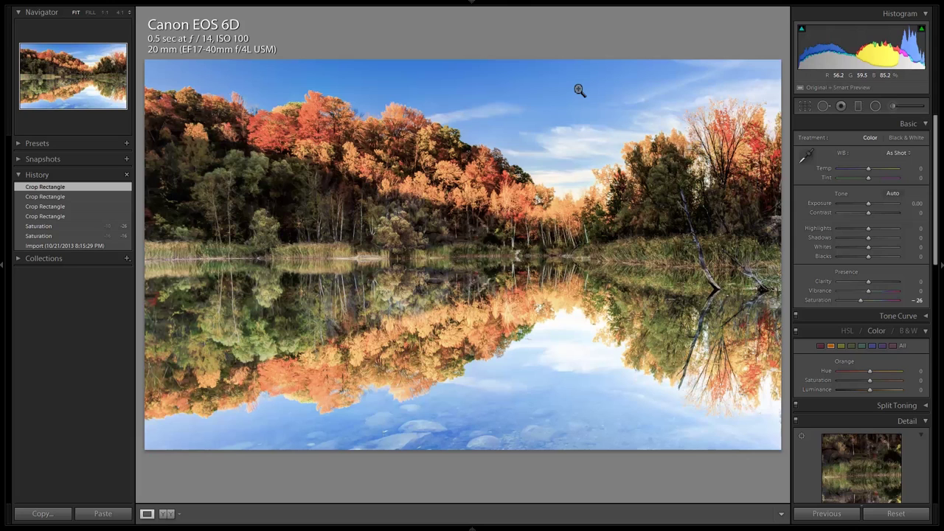
left_click(57, 244)
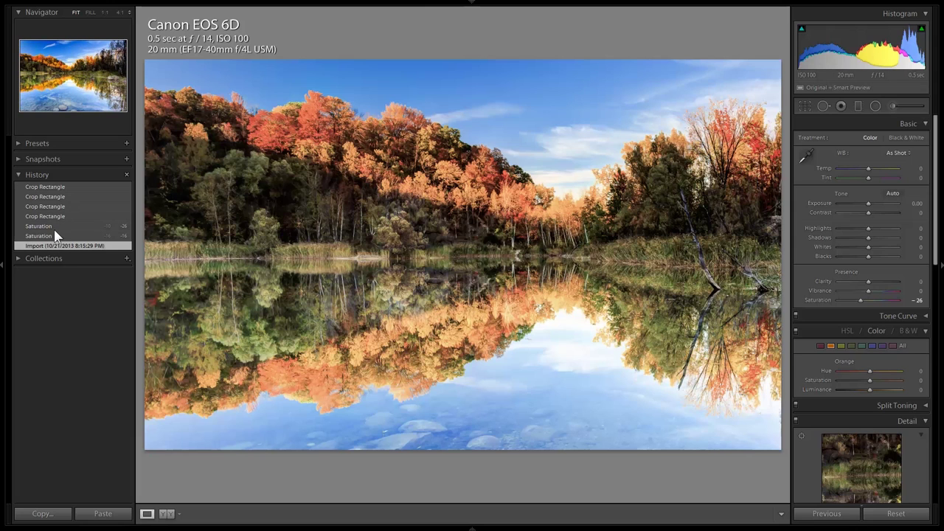
left_click(52, 186)
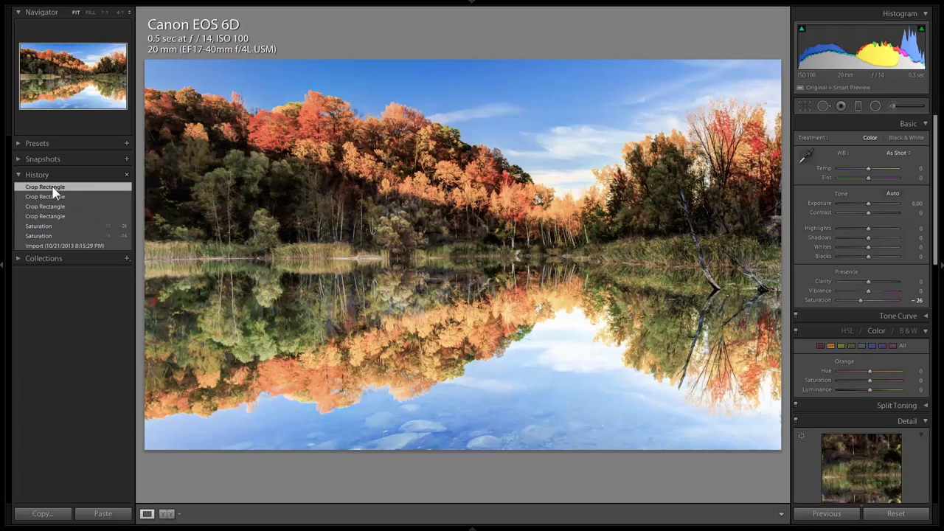
Step: Go to the fur-hat portrait and examine the face and headdress at full size
key("Right")
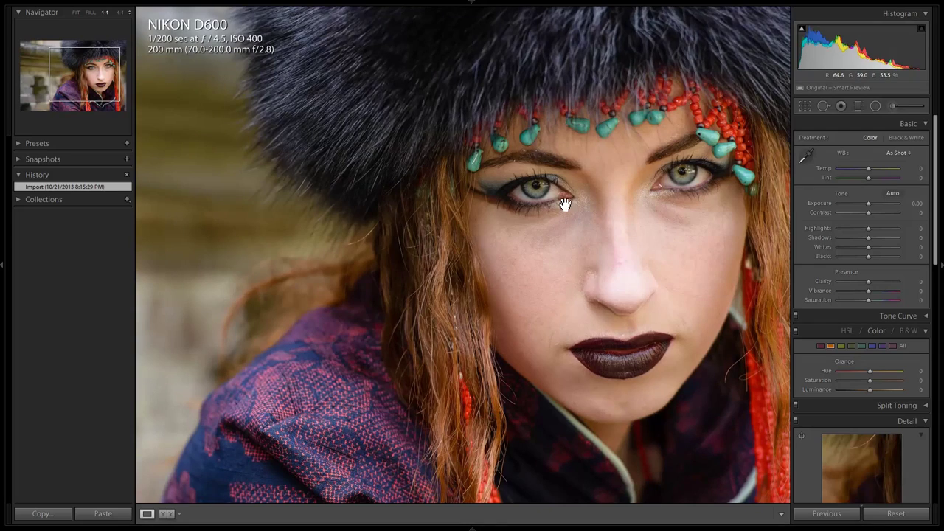
left_click_drag(564, 187, 550, 283)
left_click(554, 286)
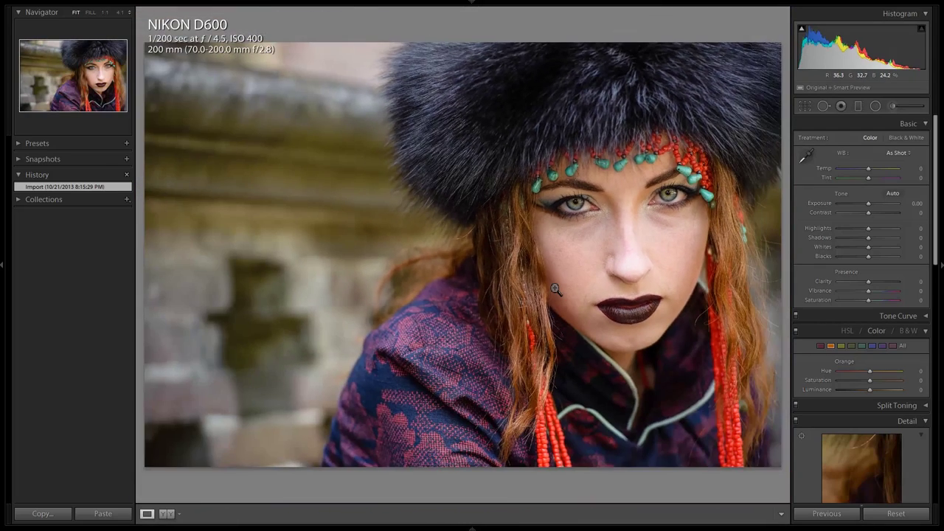
Step: Try the portrait in black and white with exposure +0.54, shadows +31 and contrast +32, and return it to the imported color version
left_click(906, 330)
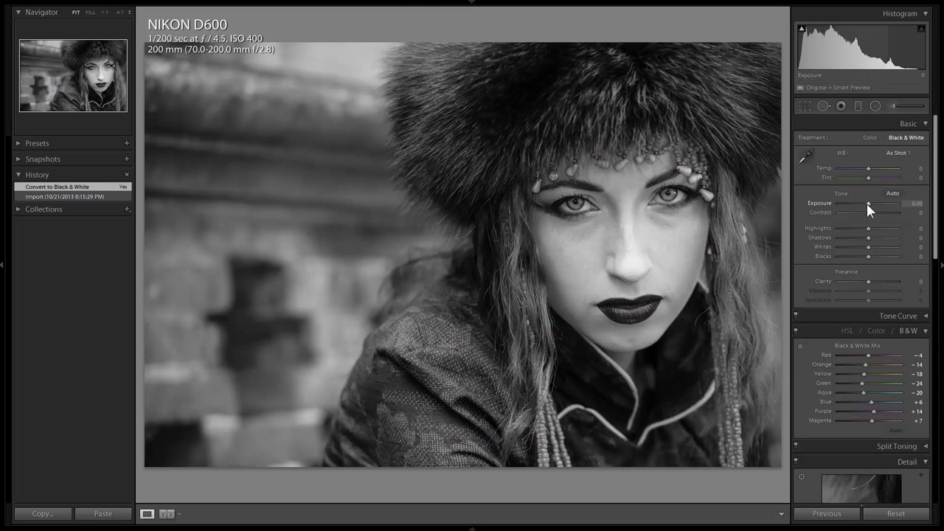
left_click_drag(868, 204, 870, 204)
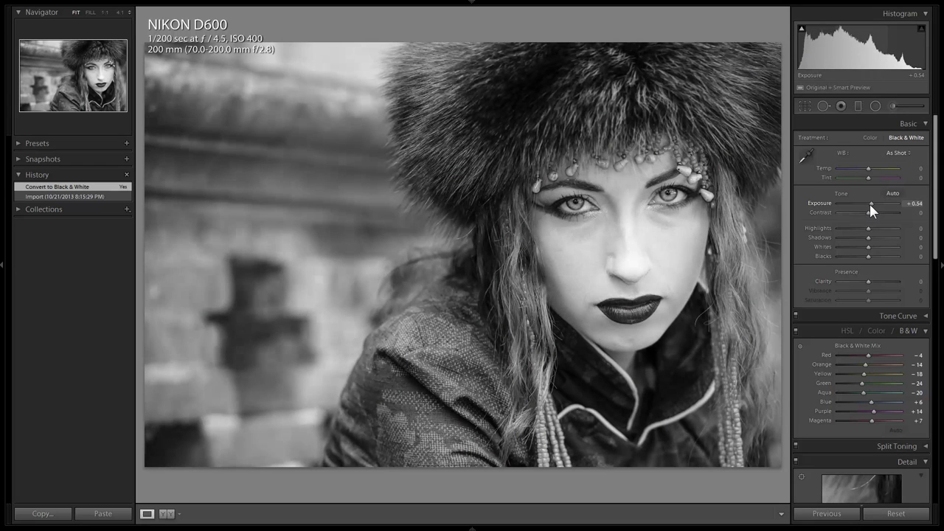
left_click_drag(866, 236, 878, 215)
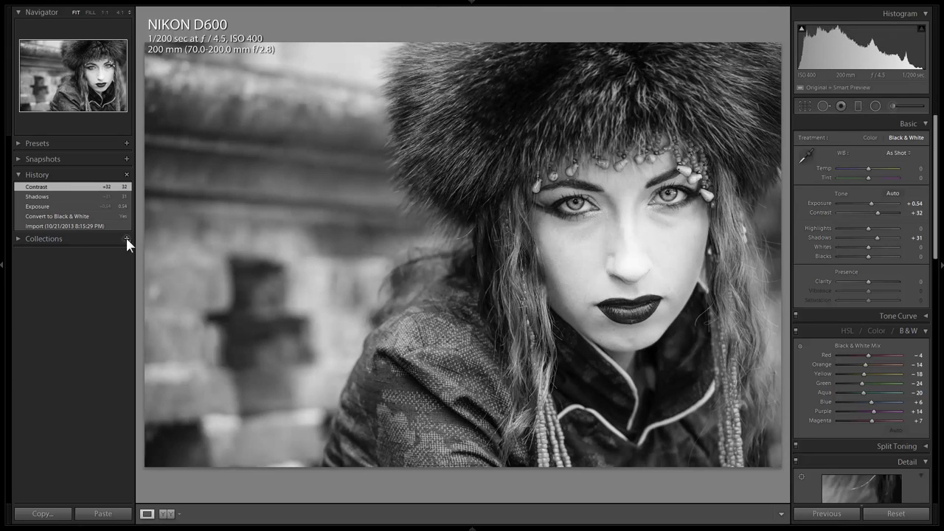
left_click_drag(859, 355, 868, 353)
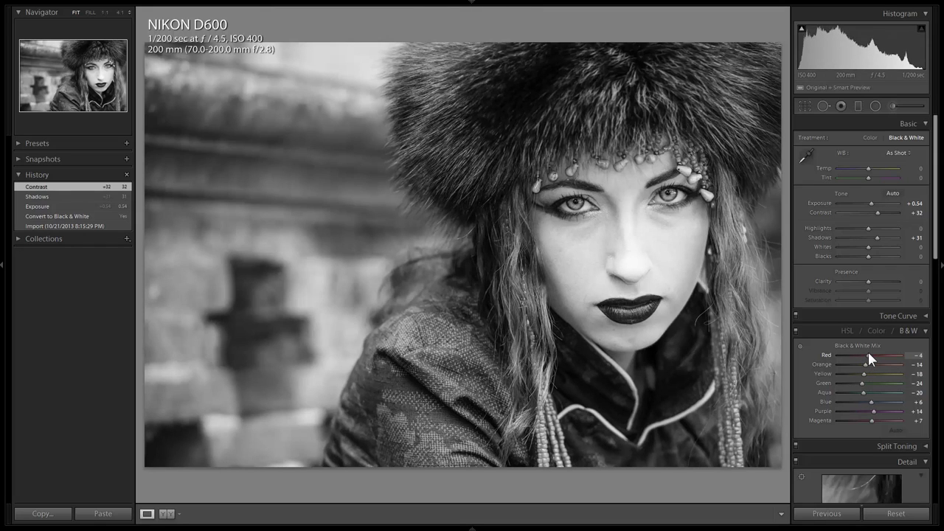
left_click(79, 227)
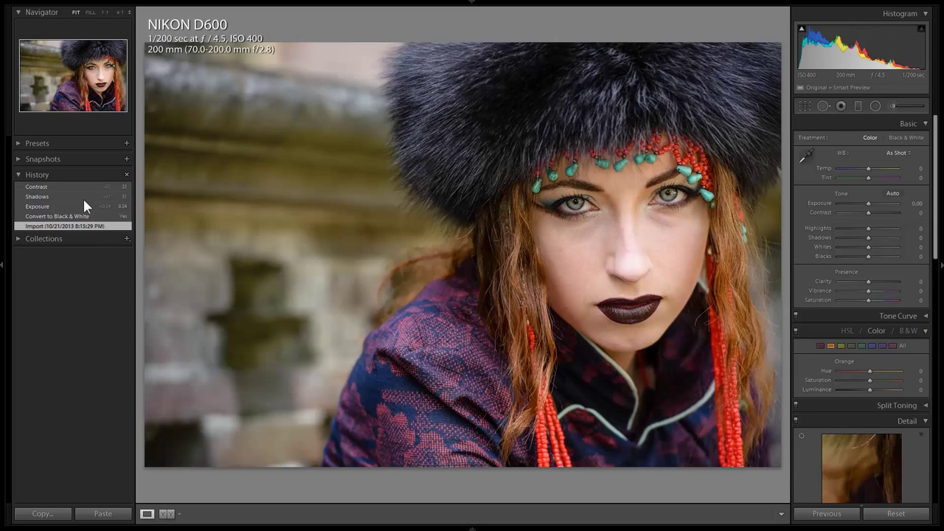
mouse_move(84, 188)
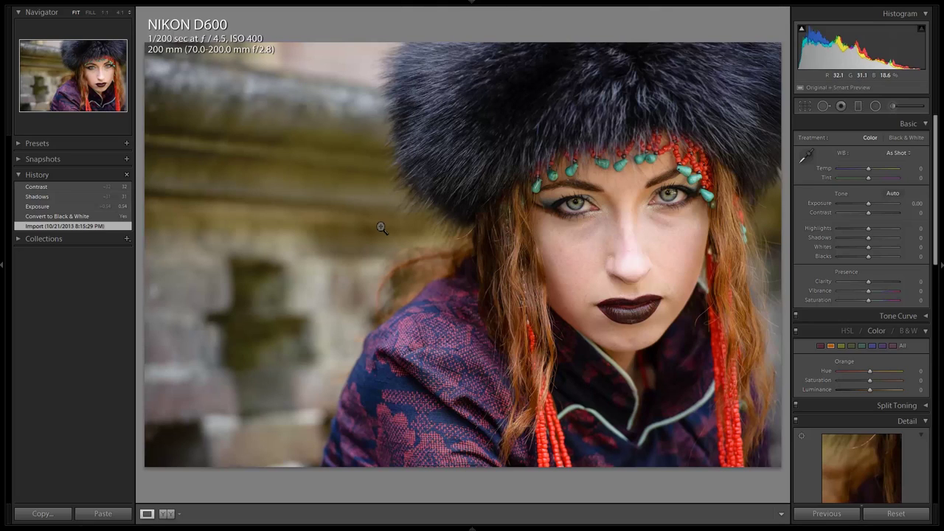
Step: Go to the playground swing photo and crop in from its right side at the original aspect ratio, cutting off the right-hand pole
key("Right")
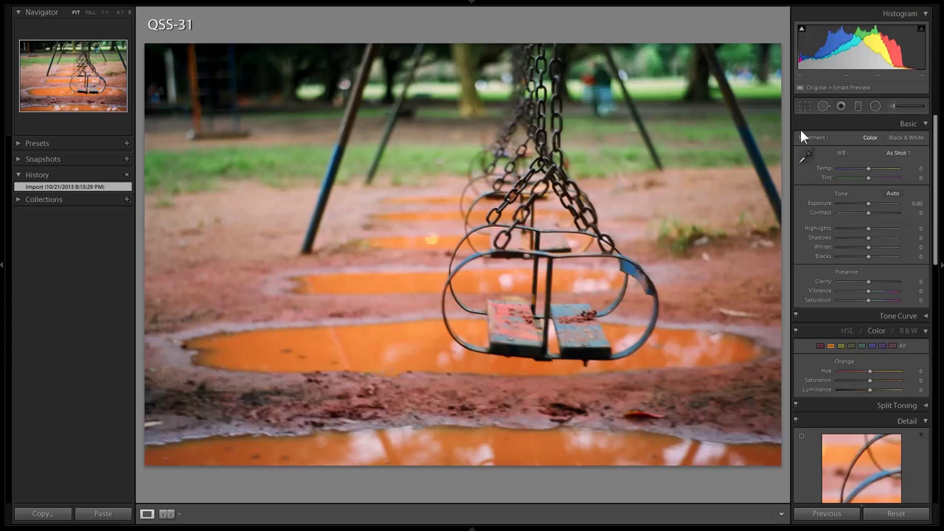
left_click(806, 106)
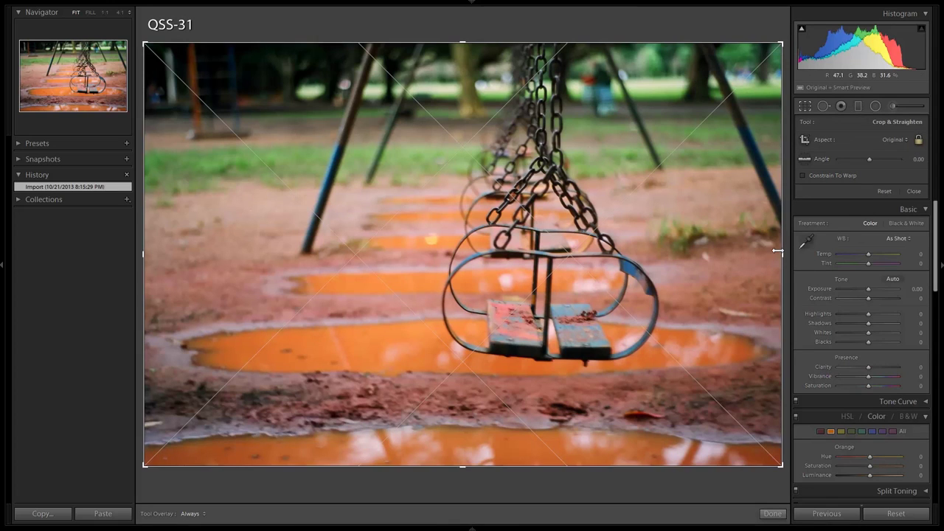
left_click_drag(754, 258, 735, 259)
key("r")
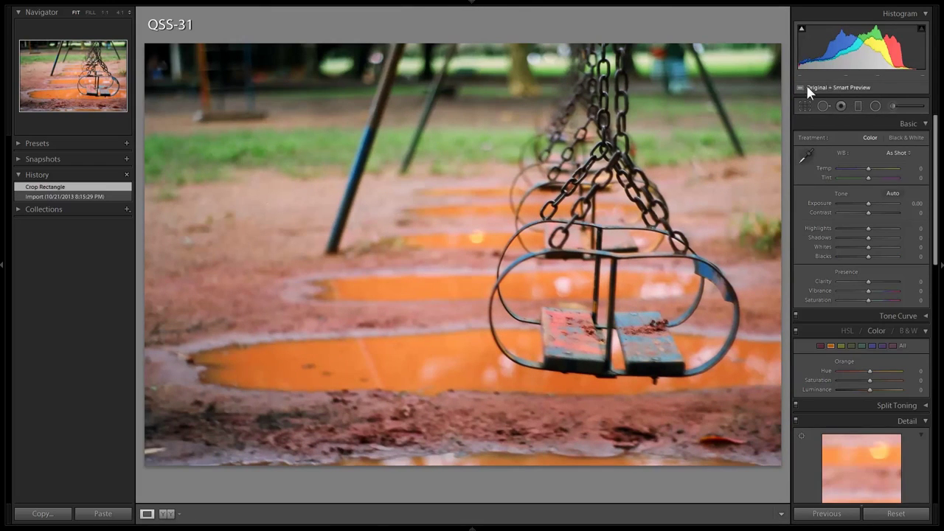
Step: Heal away the blurred figure behind the swing chains, sampling from the background to its right, and compare with the imported state
left_click(823, 105)
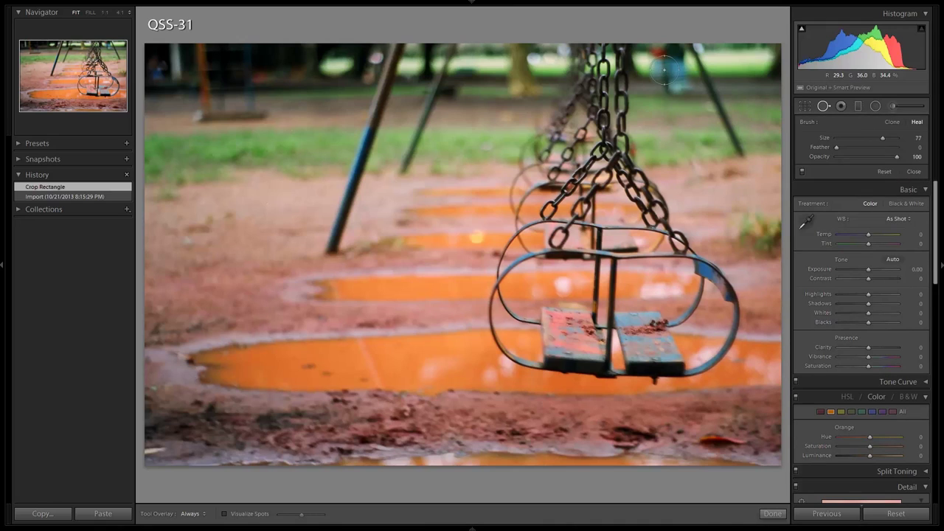
mouse_move(663, 67)
left_mouse_down()
mouse_move(683, 68)
mouse_move(675, 92)
left_mouse_up()
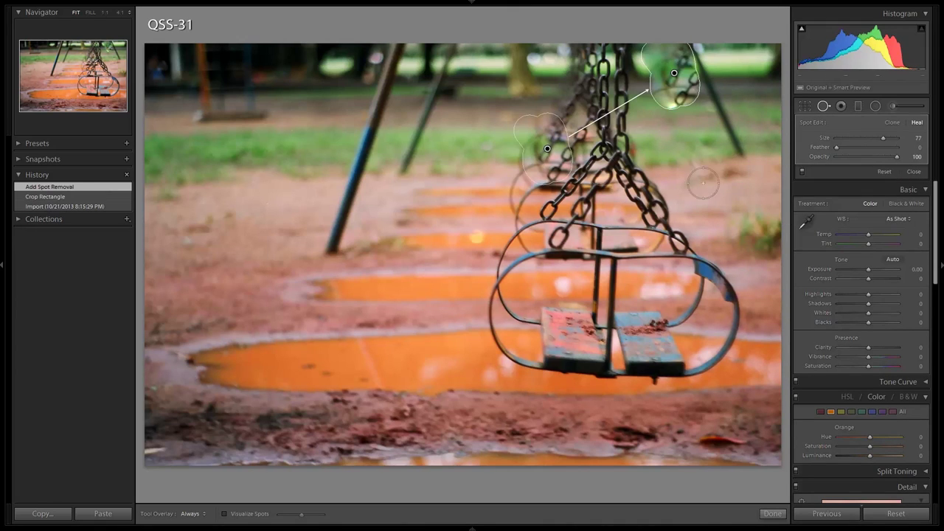
mouse_move(546, 148)
left_mouse_down()
mouse_move(610, 141)
mouse_move(752, 78)
left_mouse_up()
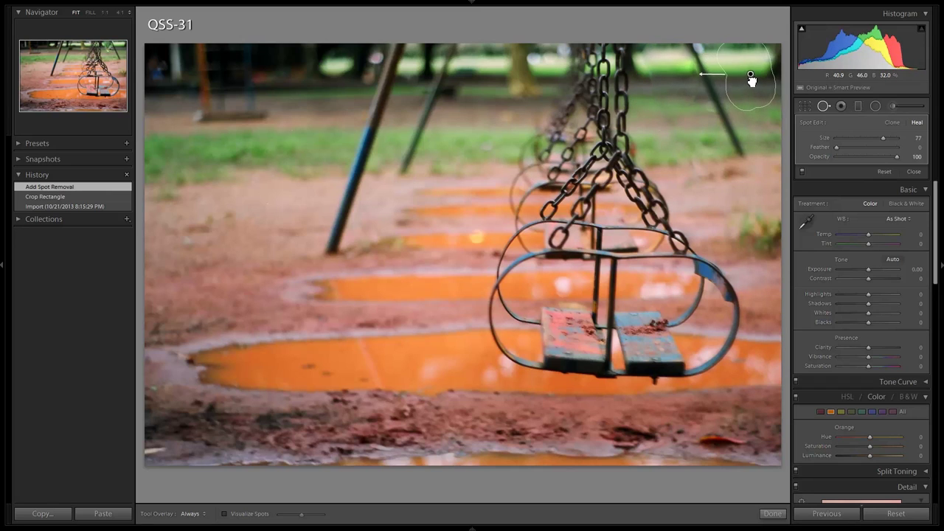
left_click(913, 171)
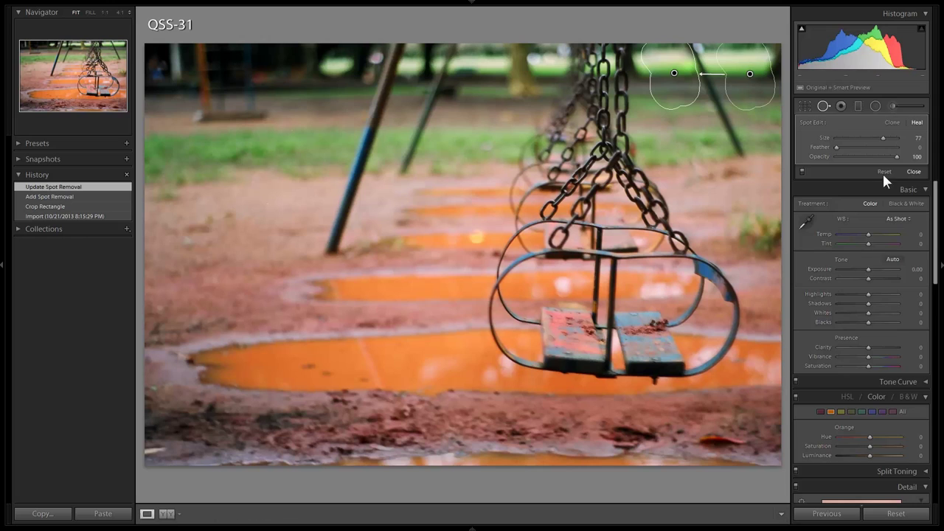
left_click(56, 216)
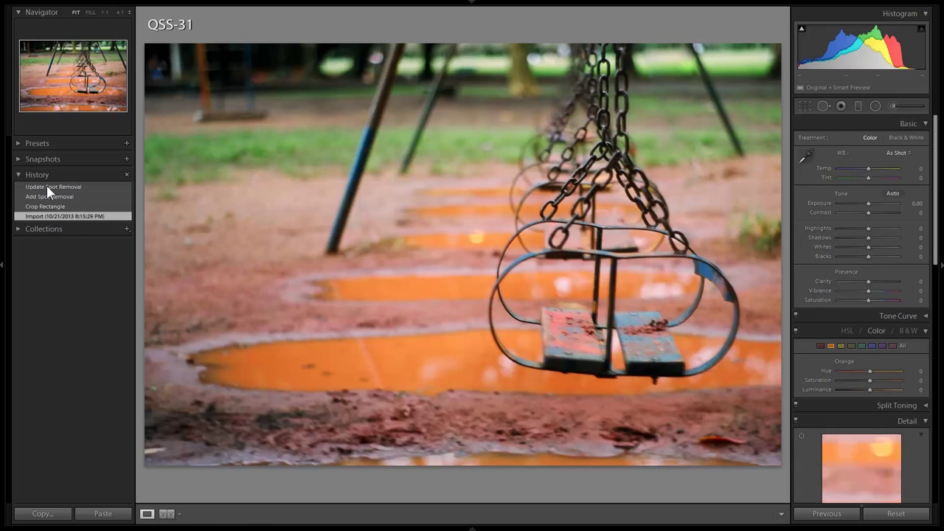
left_click(46, 186)
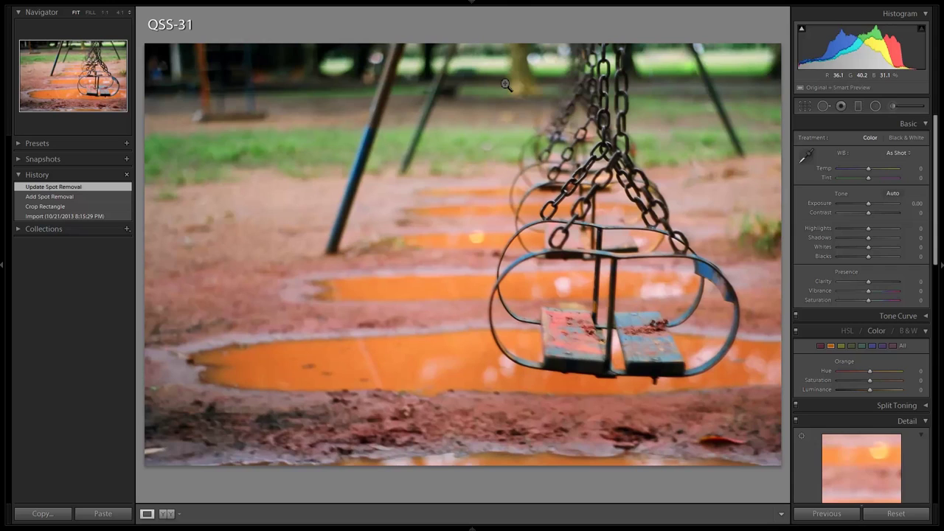
Step: Go to the spider photo and examine the sharpness and detail of the spider and its web at full size
key("Right")
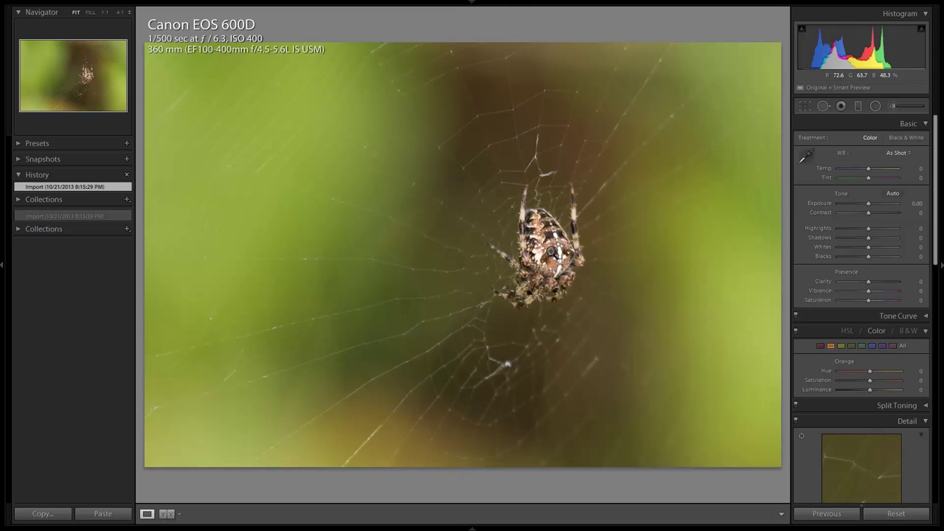
left_click(546, 252)
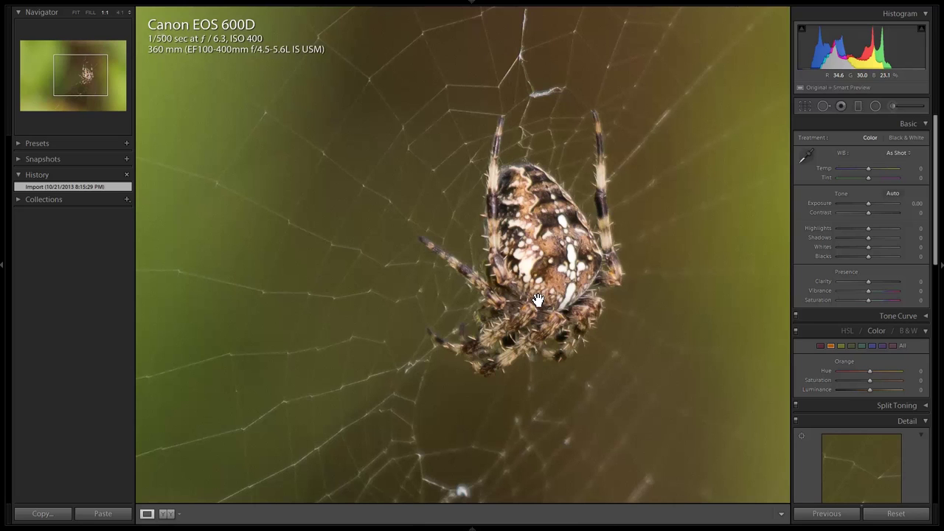
left_click(527, 264)
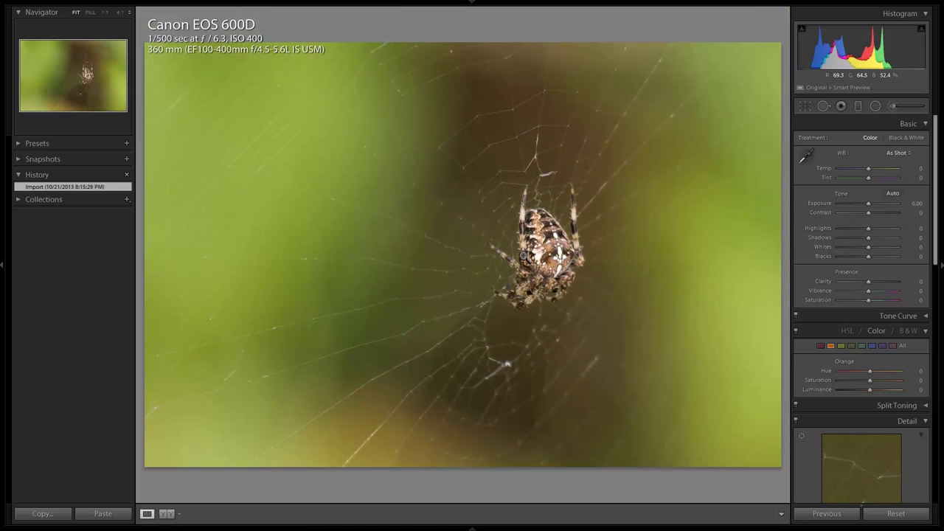
left_click(555, 248)
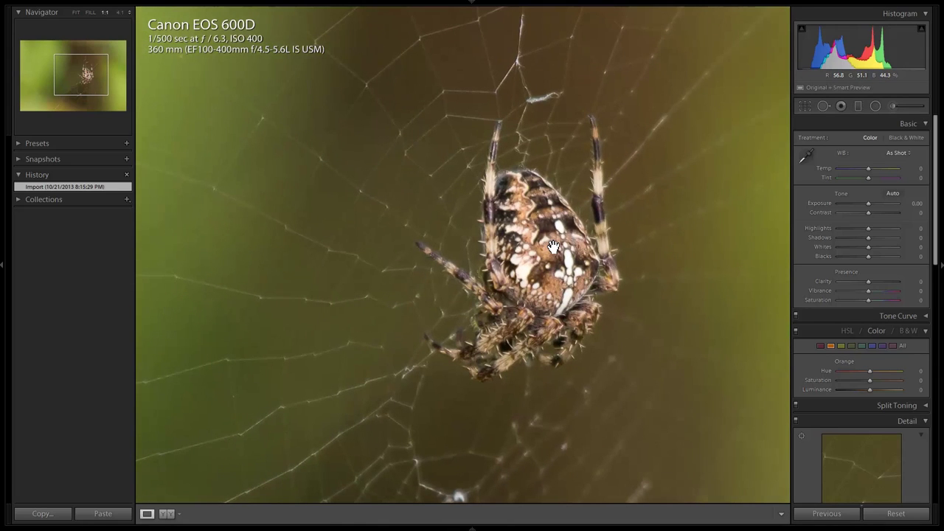
left_click(528, 295)
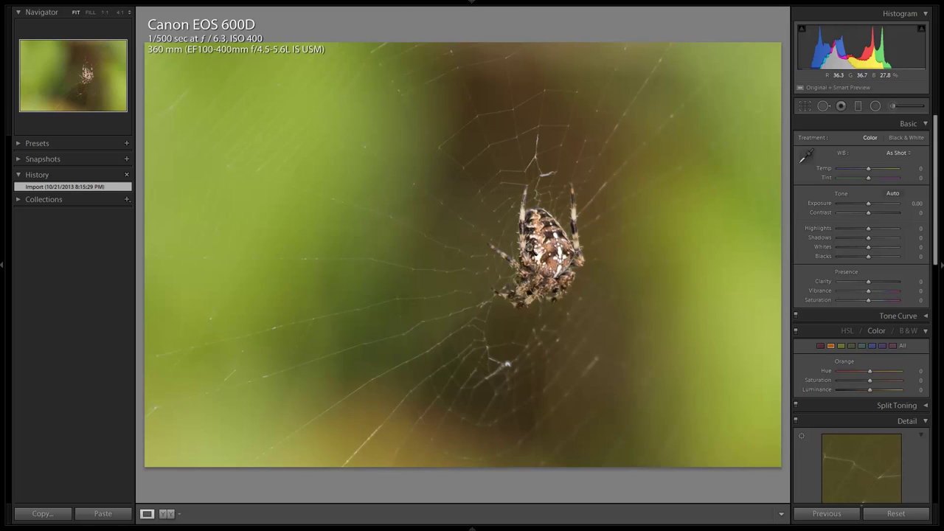
left_click(591, 223)
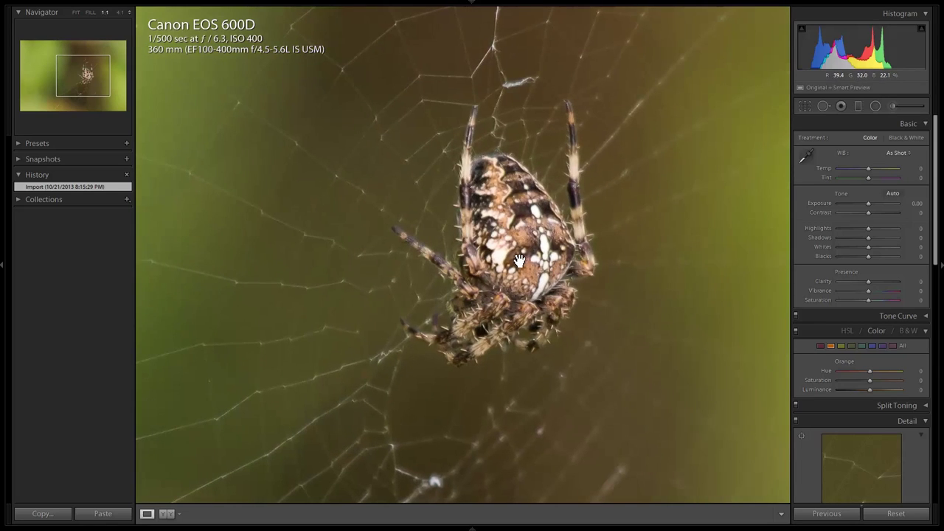
left_click_drag(519, 258, 568, 330)
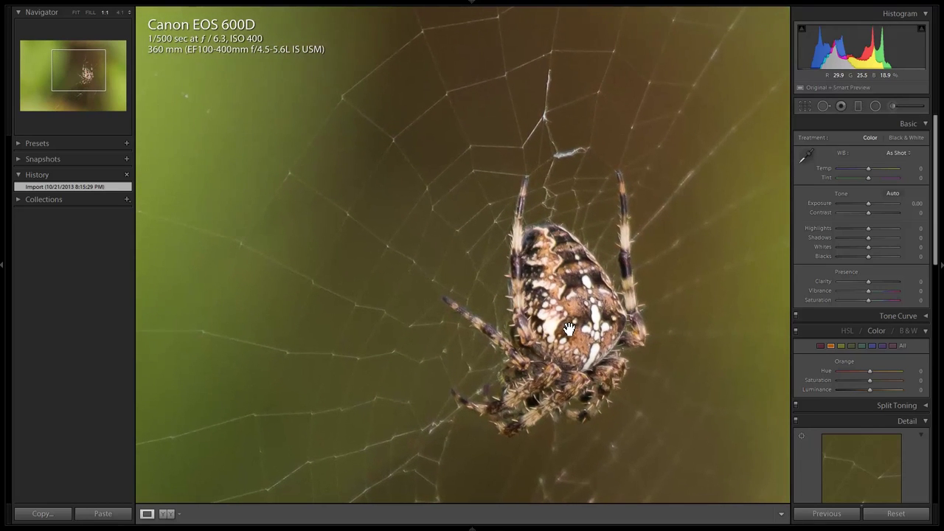
left_click(557, 335)
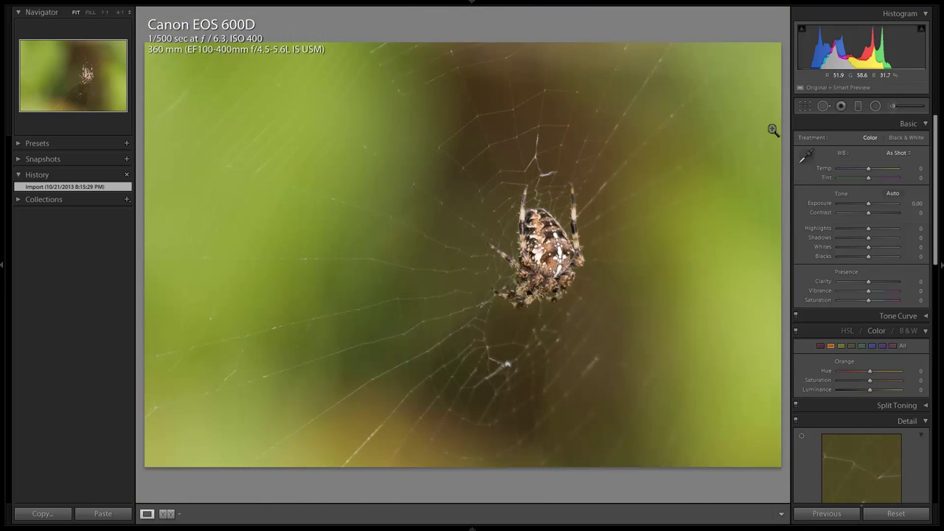
Step: Crop the spider photo tighter at its original aspect ratio, placing the spider in the upper right of the frame
left_click(805, 106)
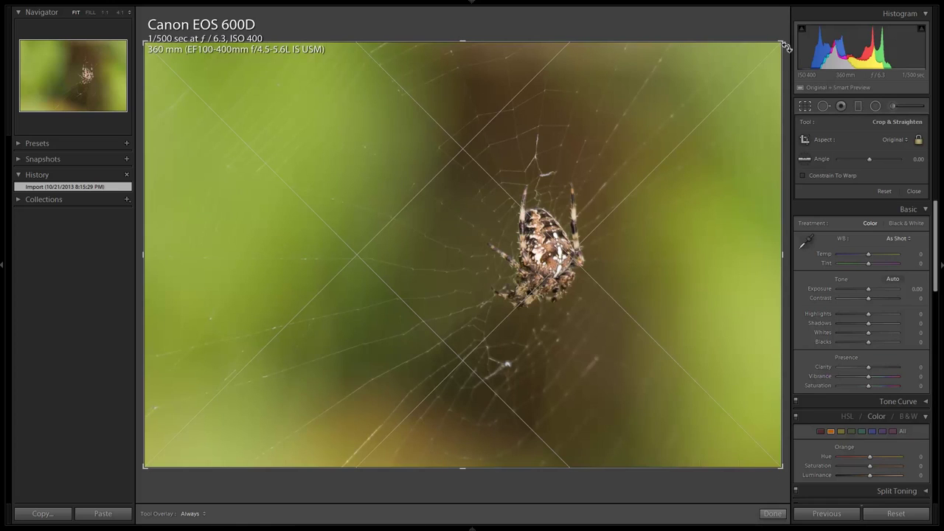
left_click_drag(785, 46, 728, 91)
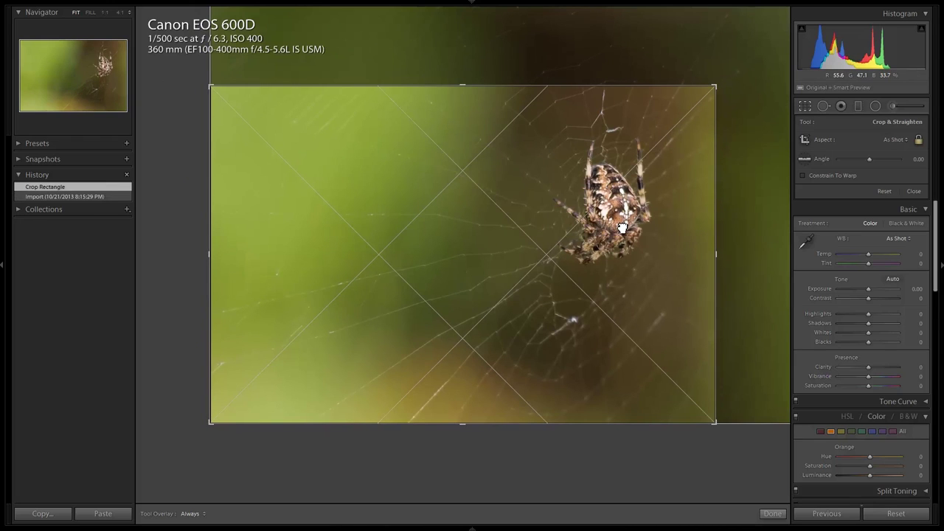
key("Return")
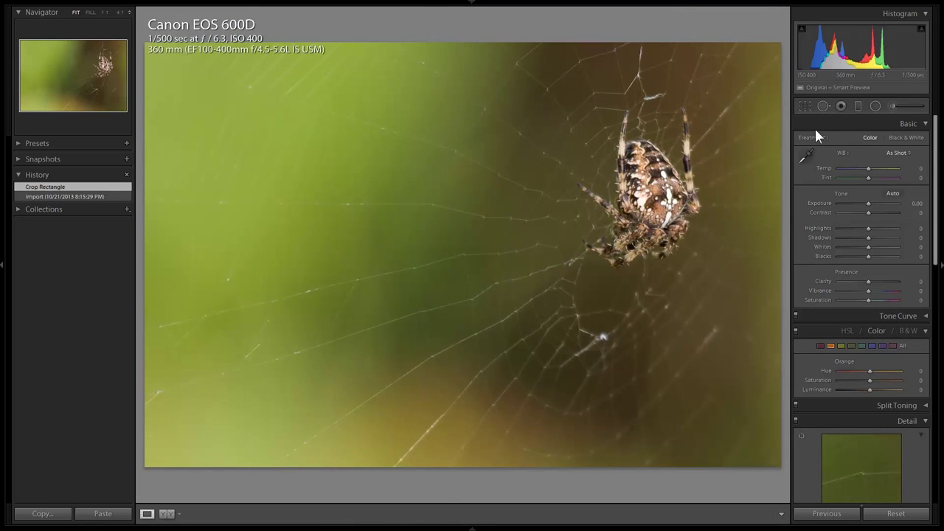
Step: Set the spider photo's blacks to −16, exposure to +0.37 and contrast to +54
left_click(642, 189)
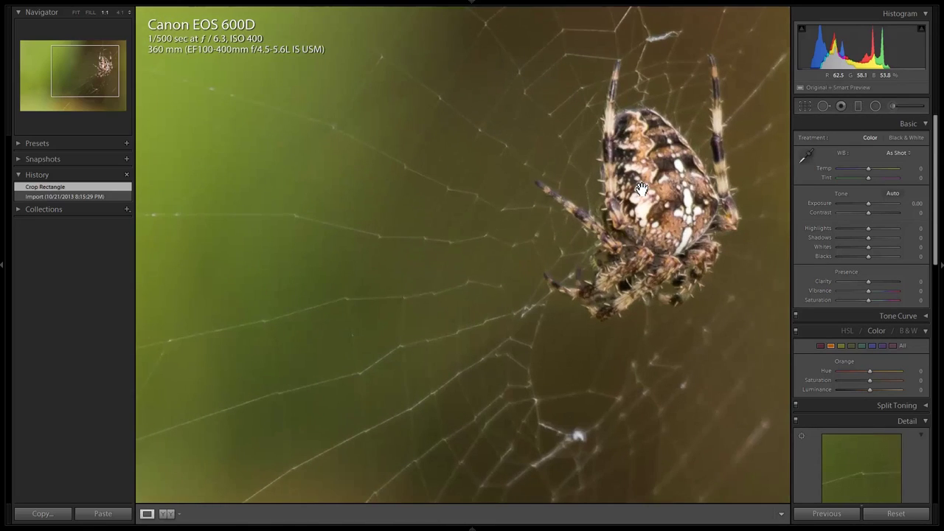
left_click(601, 168)
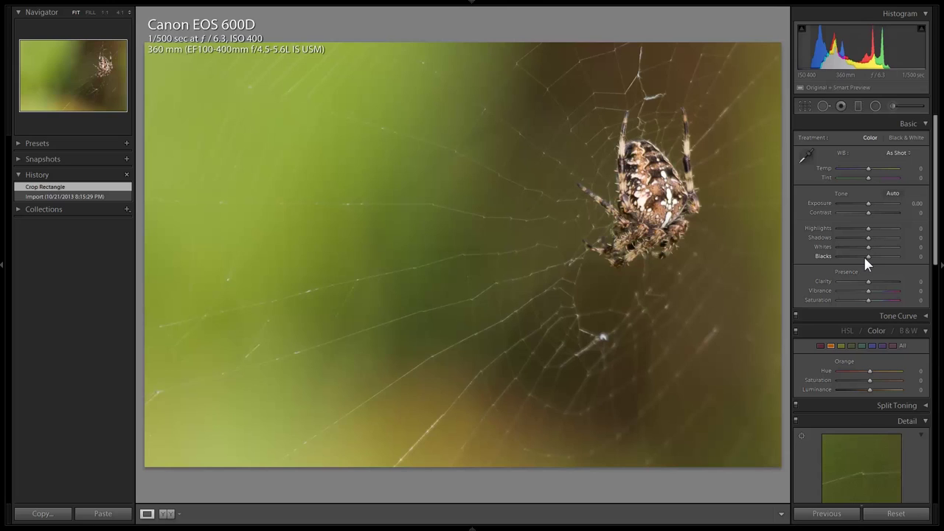
left_click_drag(867, 257, 862, 256)
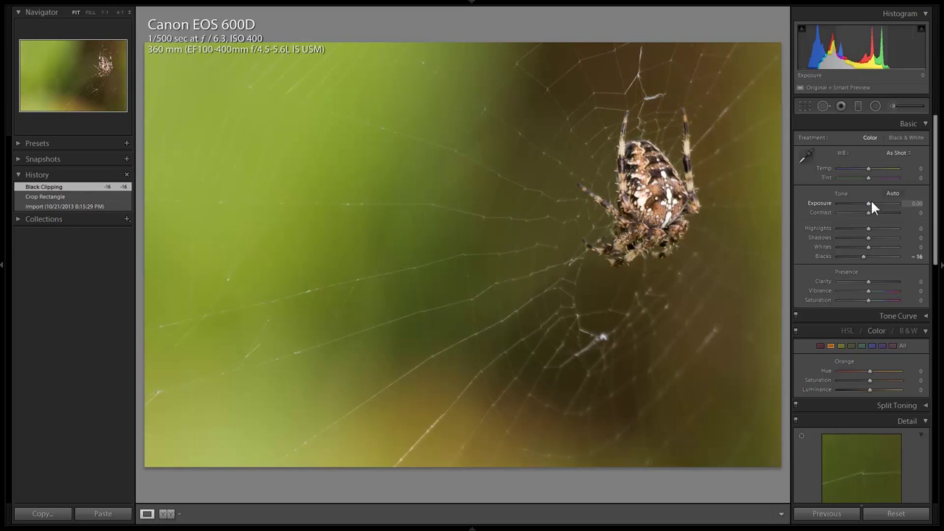
left_click_drag(868, 203, 884, 214)
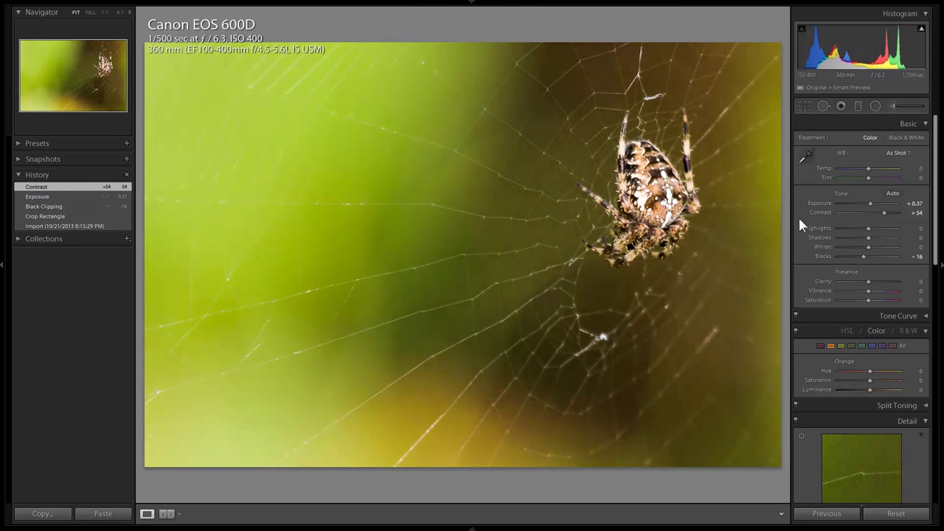
Step: Compare the spider photo's edited version with its cropped-only and imported states in the history, and inspect the spider at full size
left_click(79, 216)
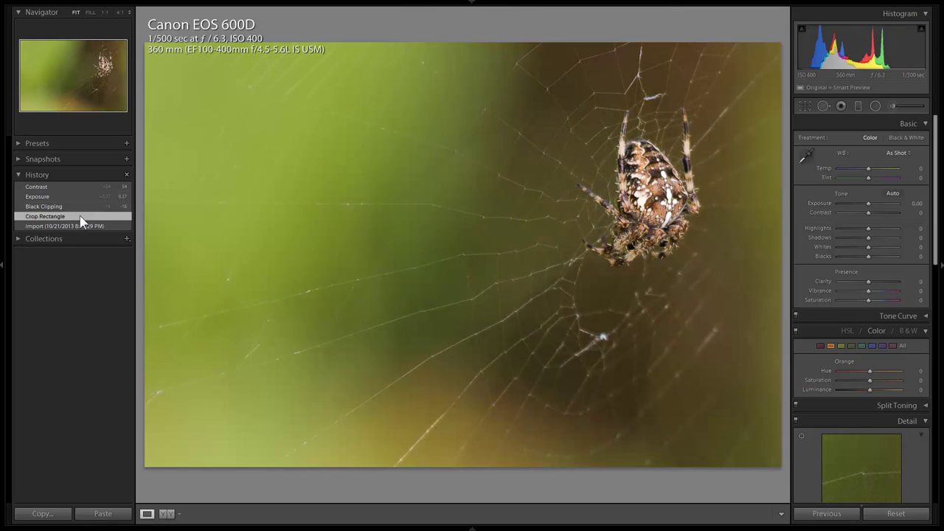
left_click(62, 188)
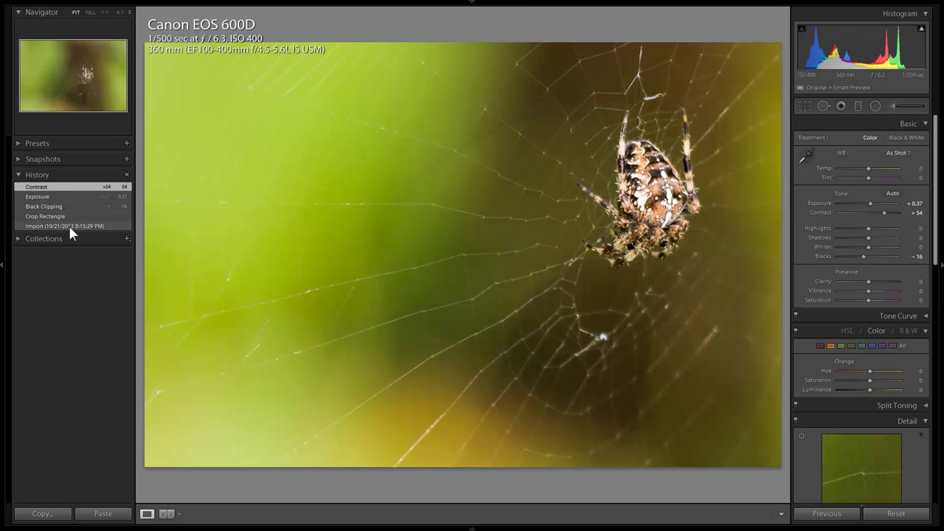
left_click(68, 224)
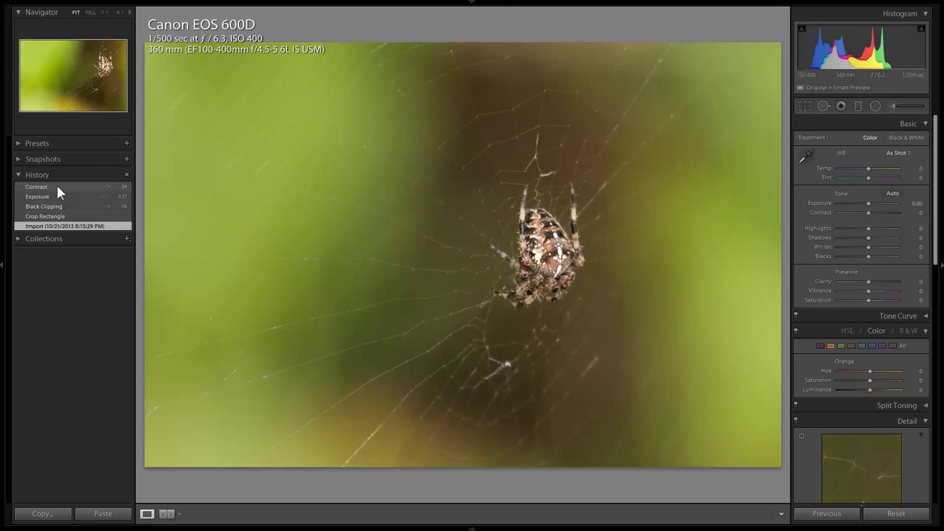
left_click(59, 189)
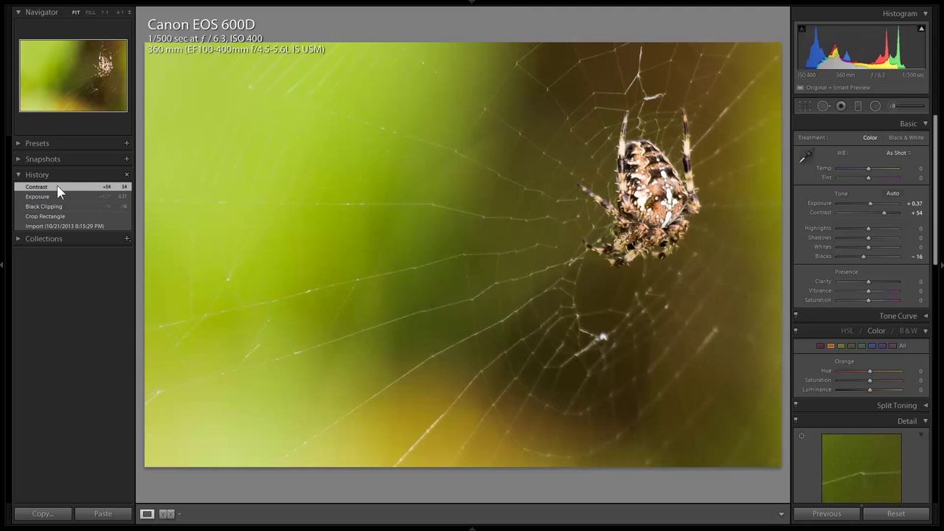
left_click(694, 168)
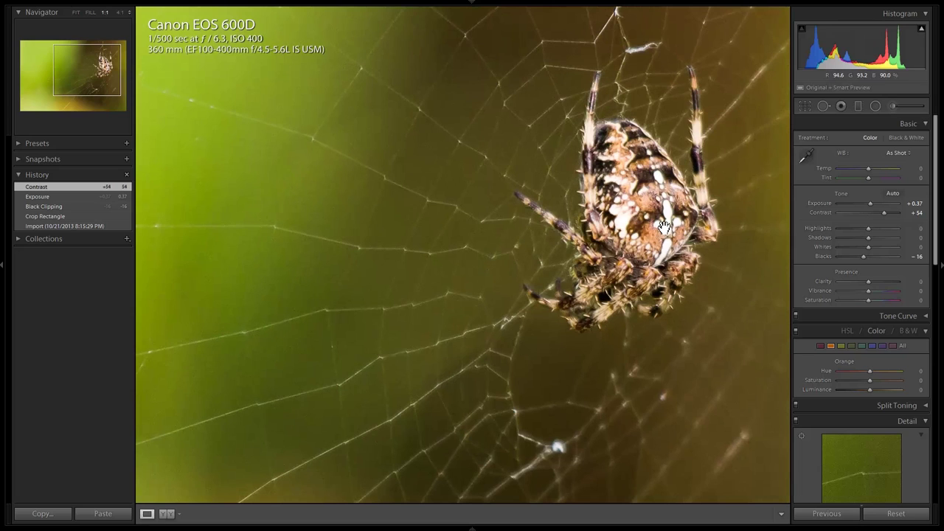
key("z")
Step: Set the spider photo's highlights to +4
mouse_move(871, 229)
left_mouse_down()
mouse_move(904, 226)
mouse_move(869, 228)
left_mouse_up()
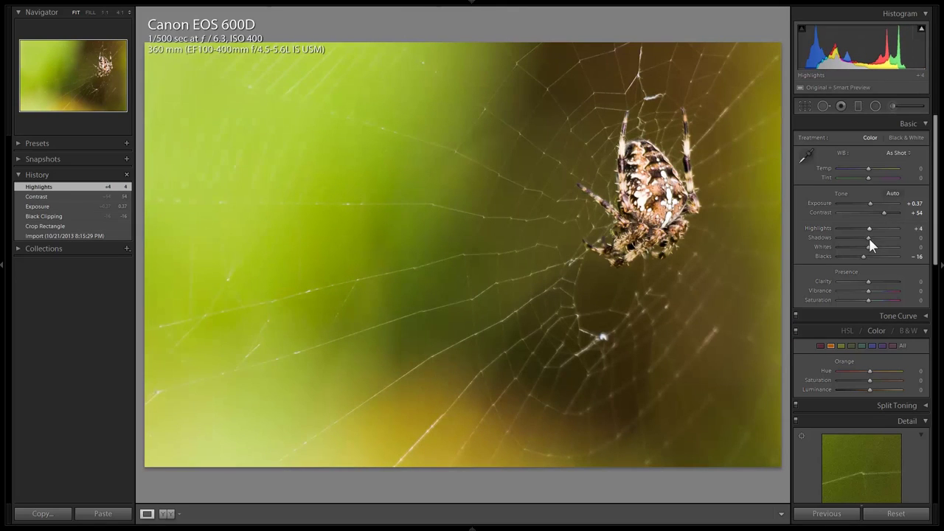
scroll(909, 392, "down", 10)
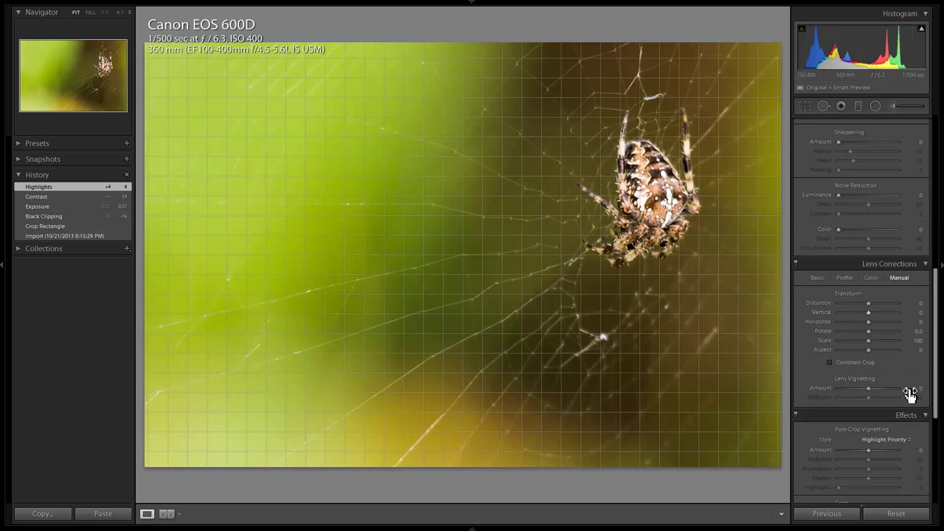
scroll(909, 392, "up", 10)
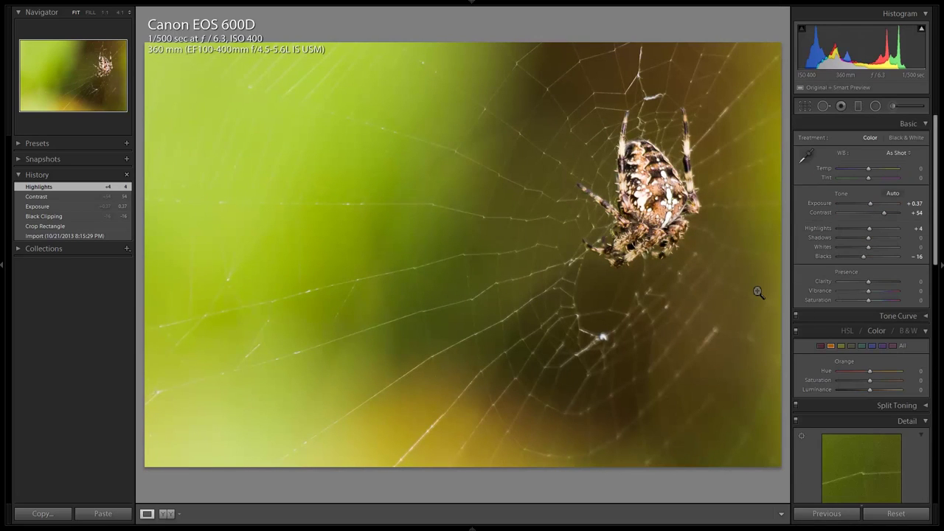
Step: Go to the blue river gorge photo, inspect it at full size, and move on to the torii gate fireworks photo
key("Right")
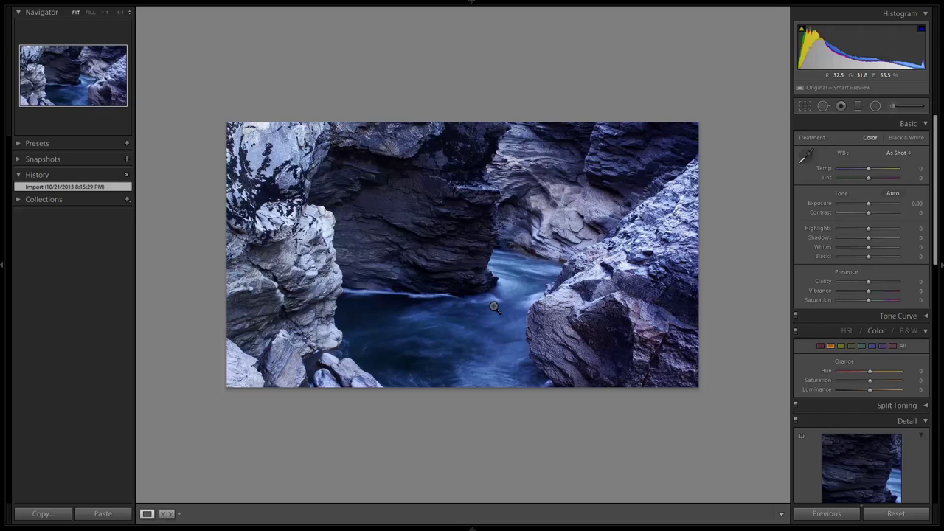
left_click(498, 333)
key("Right")
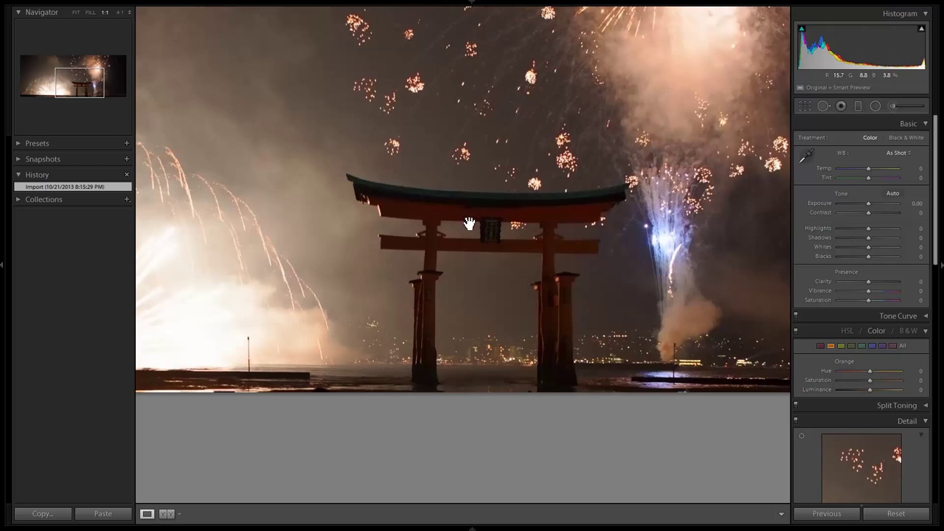
Step: Straighten the torii gate fireworks photo with a crop angle of −0.19 and return to the full-frame view
left_click(805, 105)
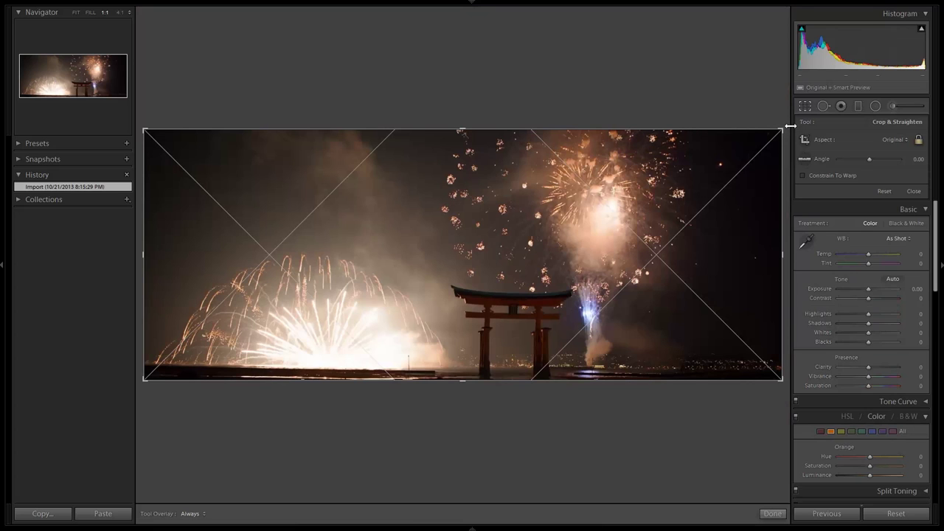
left_click_drag(789, 129, 789, 127)
key("Return")
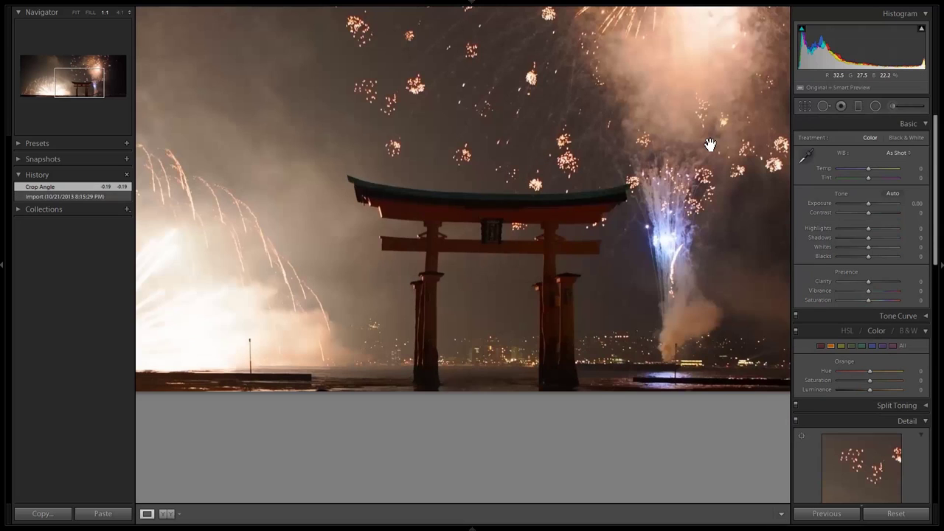
left_click(557, 225)
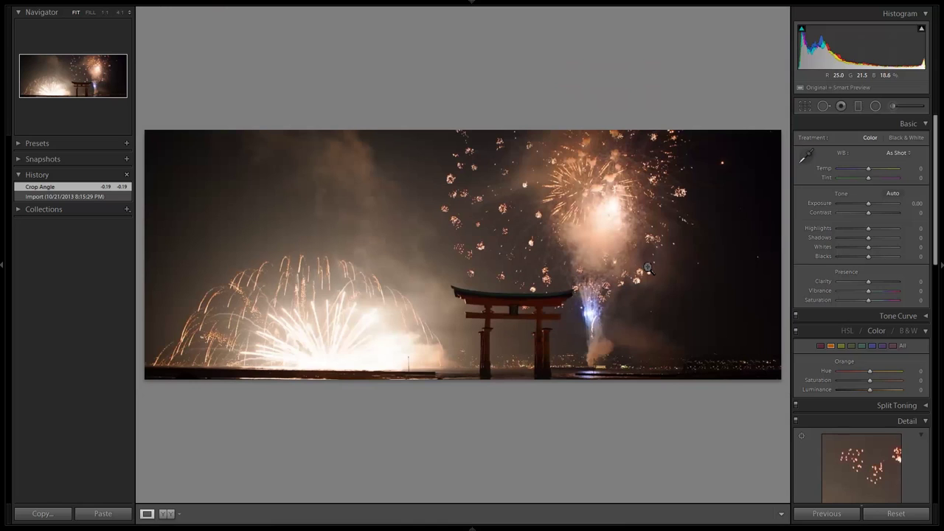
Step: Unlock the crop's aspect ratio and trim the fireworks photo on its right and left sides
left_click(804, 107)
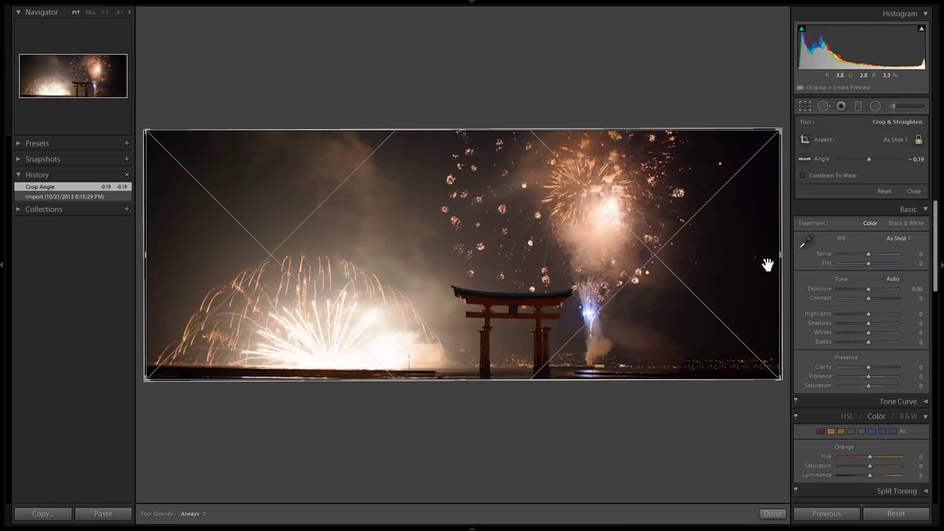
left_click(917, 140)
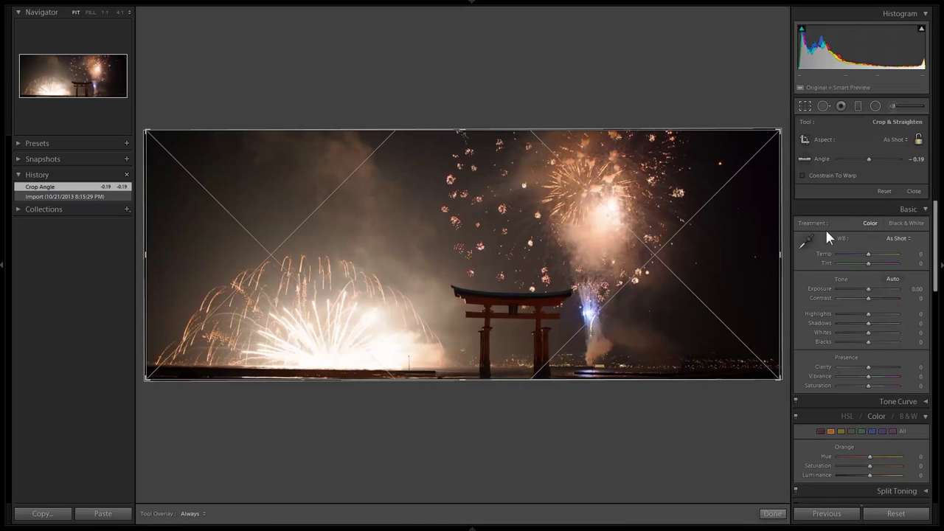
left_click_drag(781, 256, 697, 262)
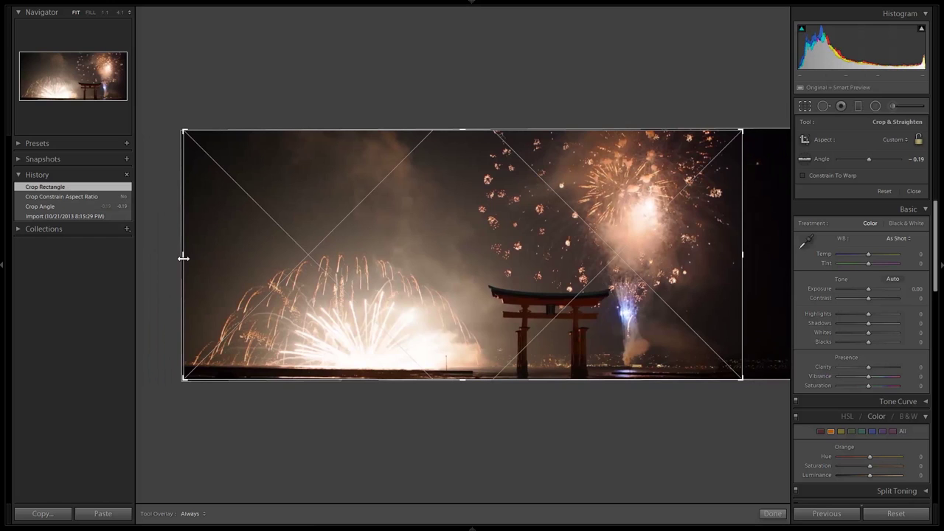
left_click_drag(184, 256, 208, 257)
key("Return")
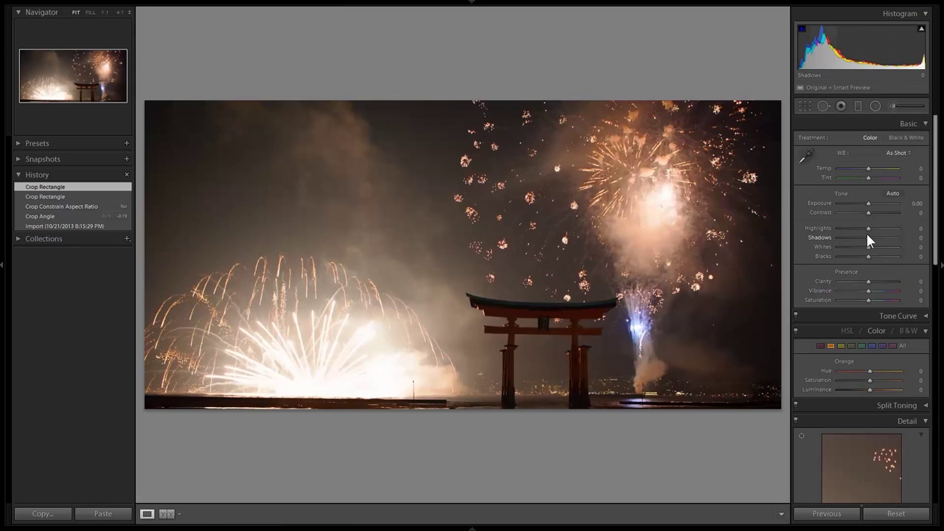
Step: Try shadows +52, exposure +0.21, blacks −36 and contrast −49 on the fireworks photo, and compare with the cropped state
left_click_drag(866, 242, 880, 240)
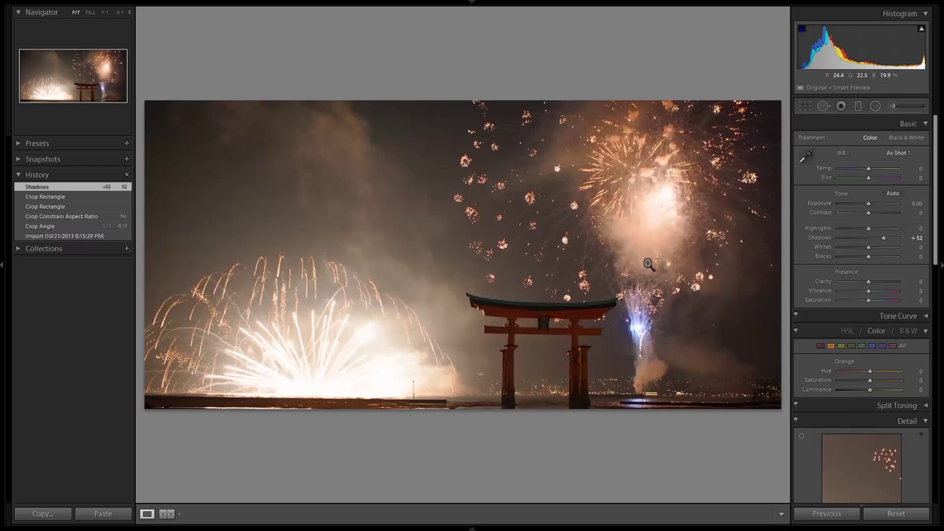
left_click_drag(869, 203, 871, 199)
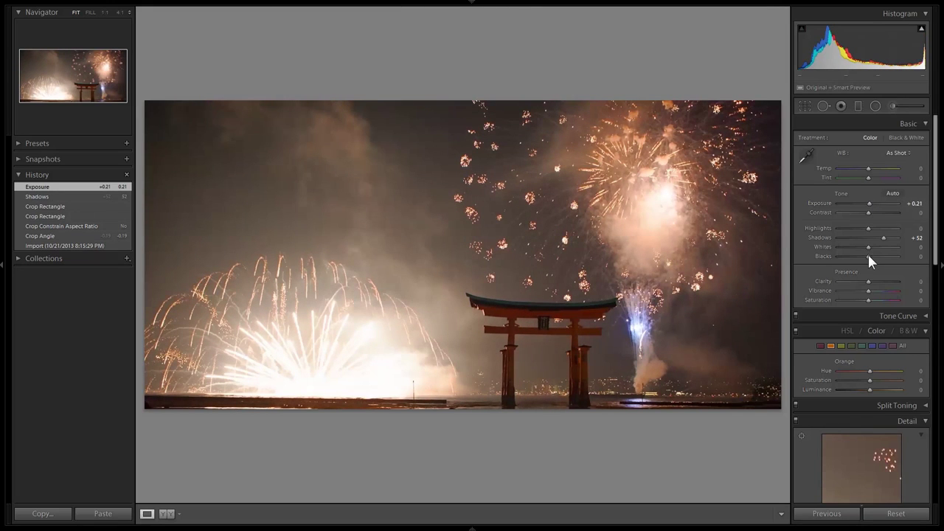
left_click_drag(864, 256, 858, 255)
left_click_drag(866, 212, 854, 212)
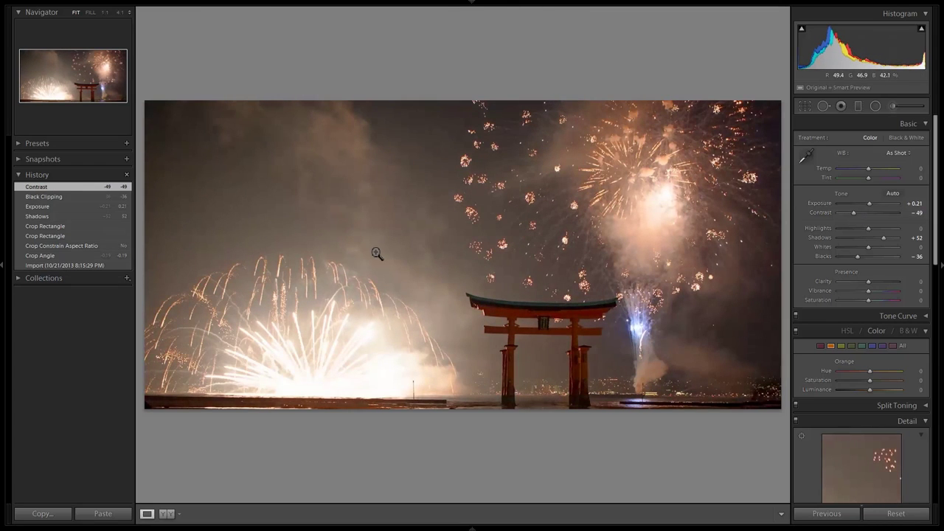
left_click(51, 229)
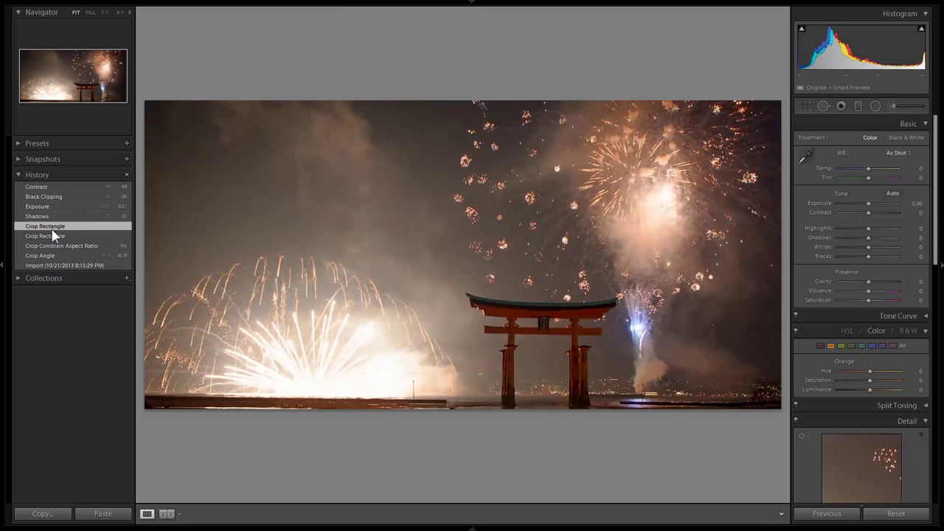
left_click(62, 189)
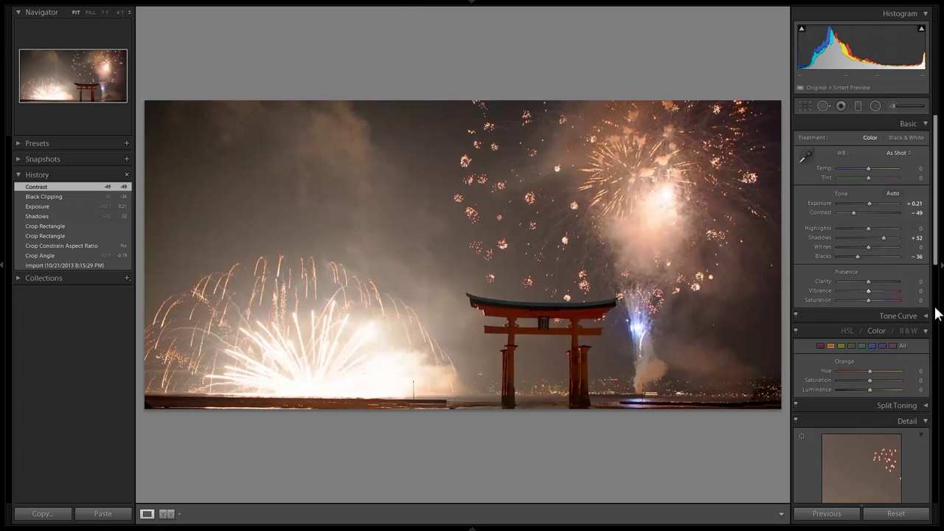
Step: Try a black-and-white conversion of the fireworks photo with the red mix at +45, and return to the colour version
left_click(908, 331)
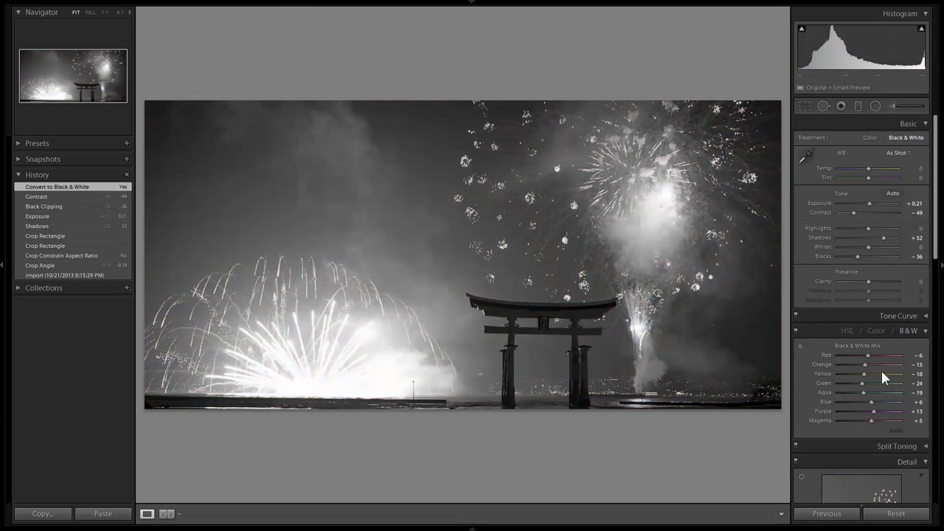
left_click_drag(869, 356, 884, 356)
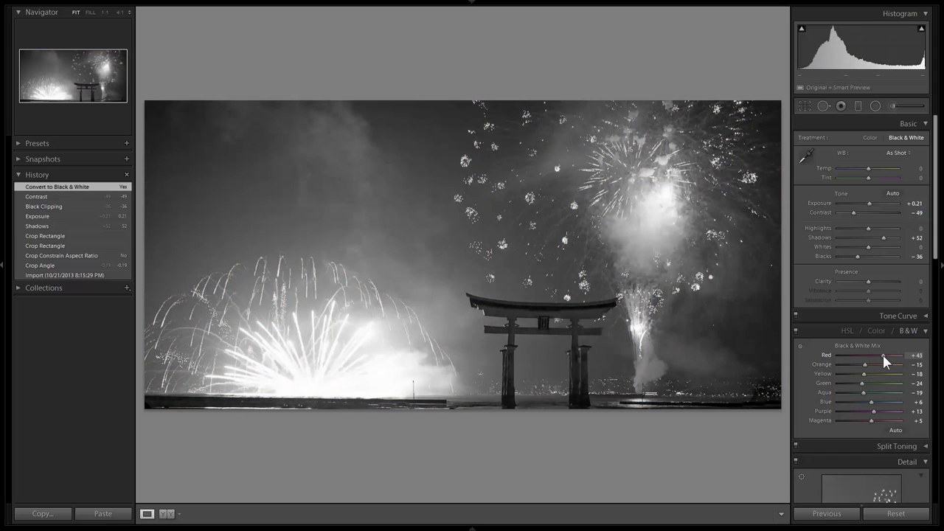
left_click_drag(883, 356, 882, 354)
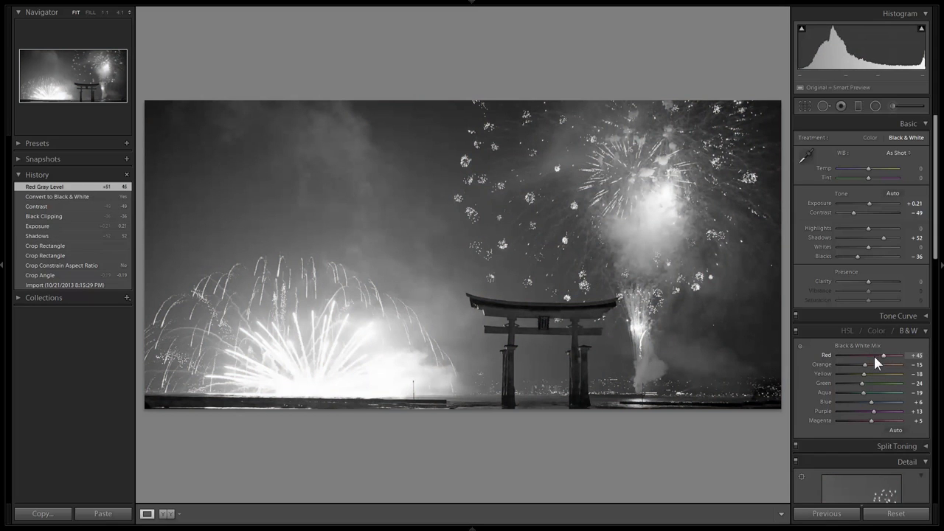
left_click(89, 213)
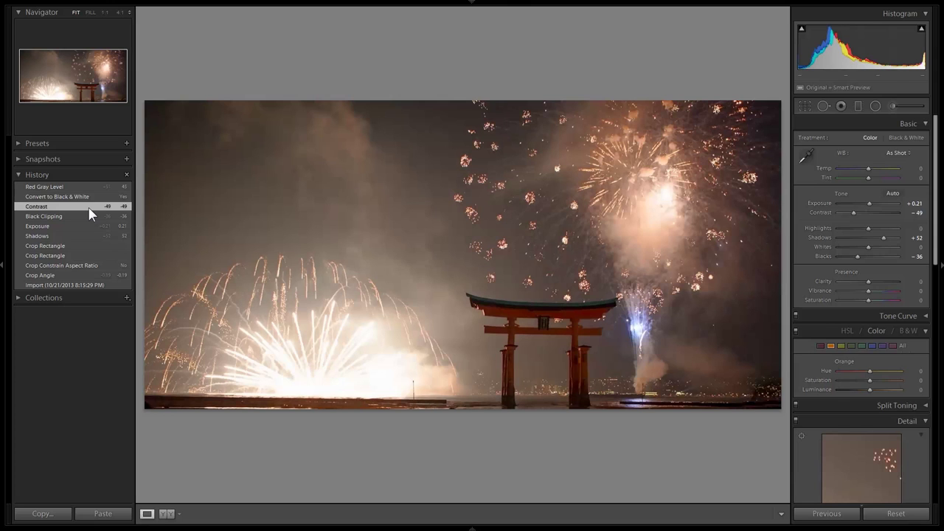
Step: Inspect the torii gate at full size in the tone-adjusted version, return to the cropped state, and inspect the gate again
left_click(549, 333)
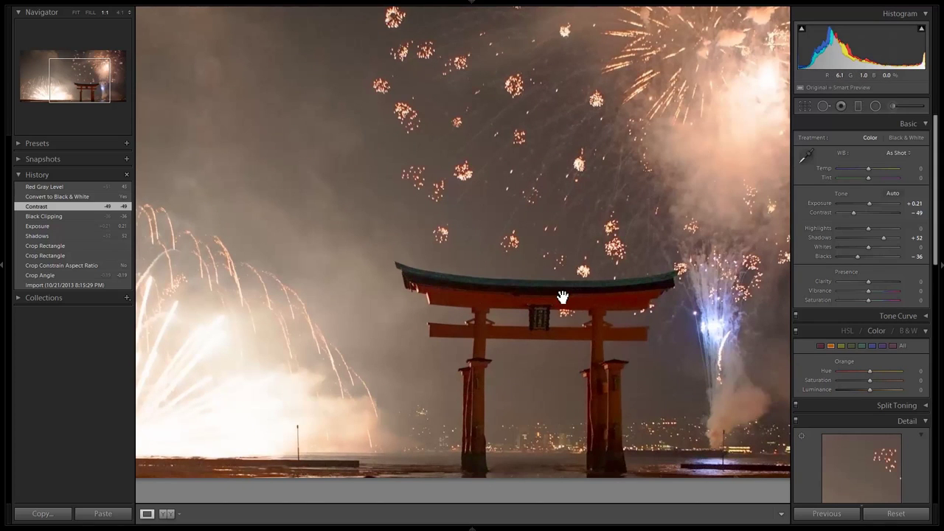
left_click(731, 99)
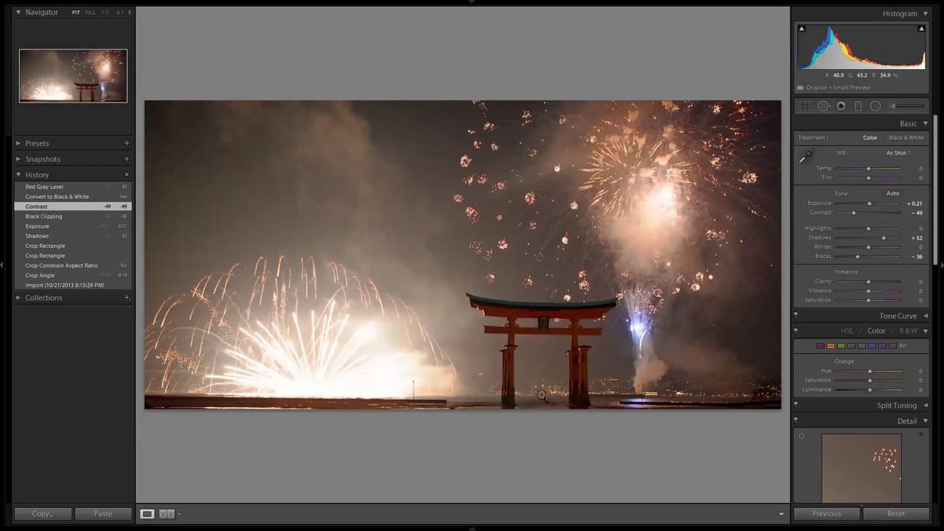
left_click(61, 246)
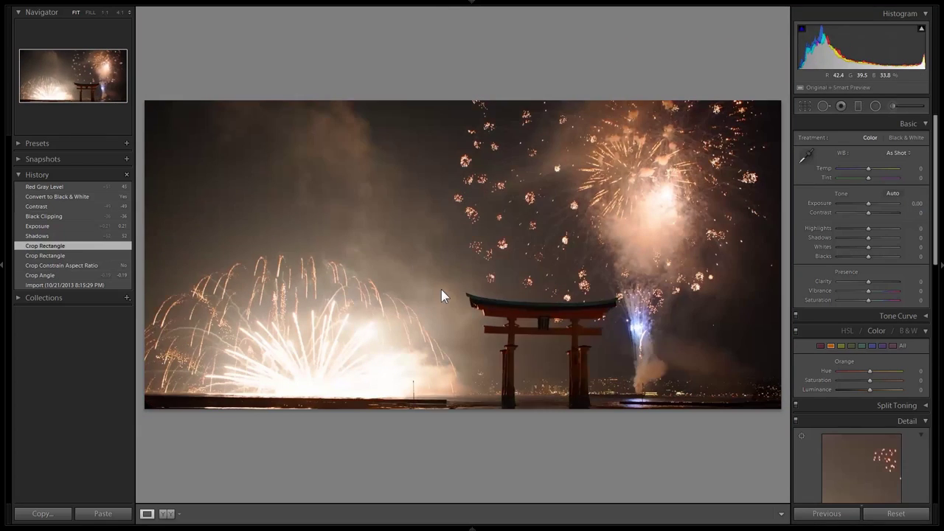
left_click(594, 310)
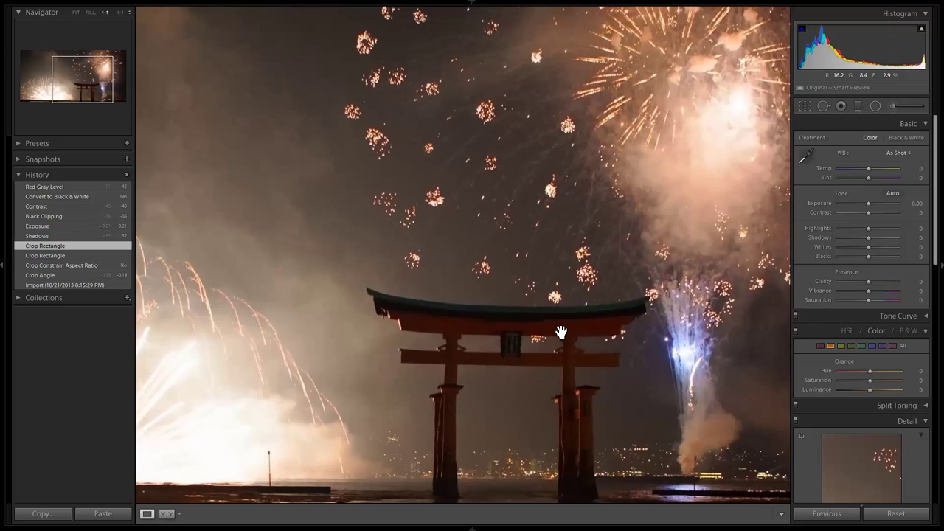
left_click(561, 332)
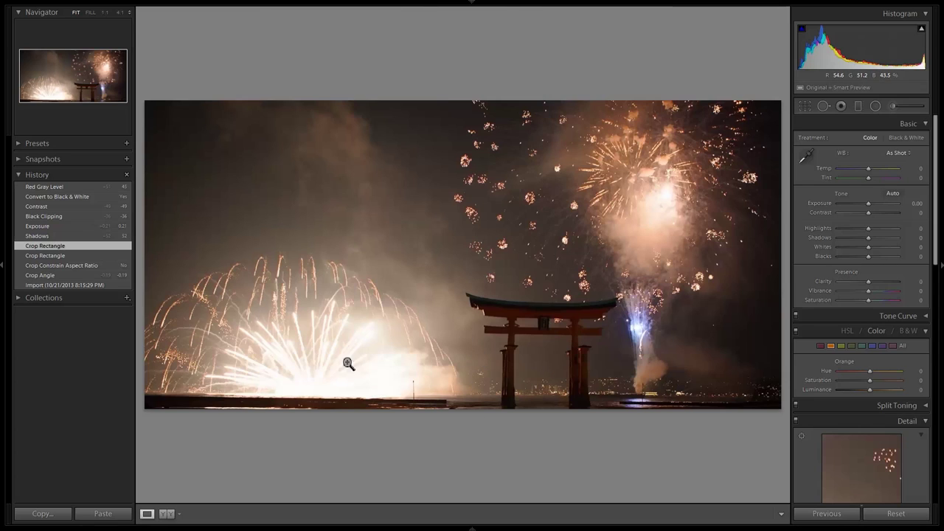
Step: Go to the sheep pen photo and examine the sheep, the dog and the woman on the fence at full size
left_click(440, 382)
key("Right")
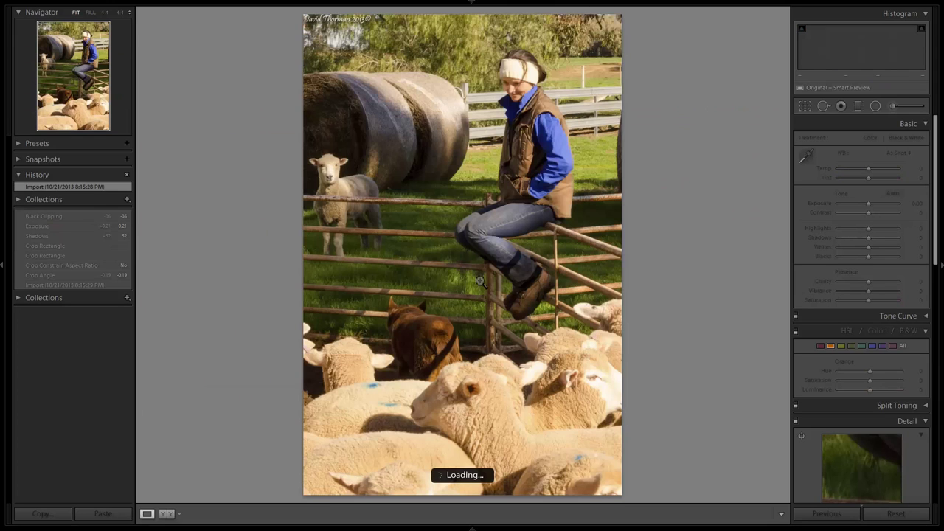
left_click(398, 428)
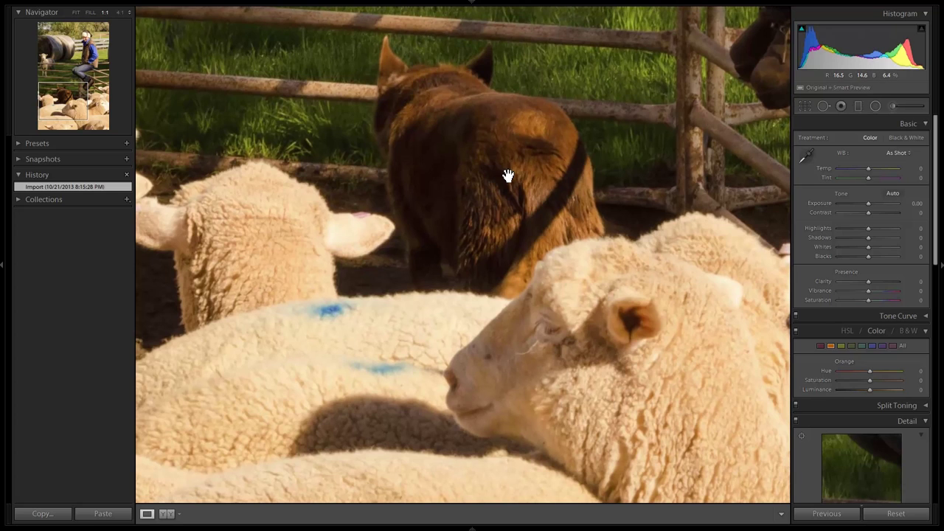
left_click(508, 176)
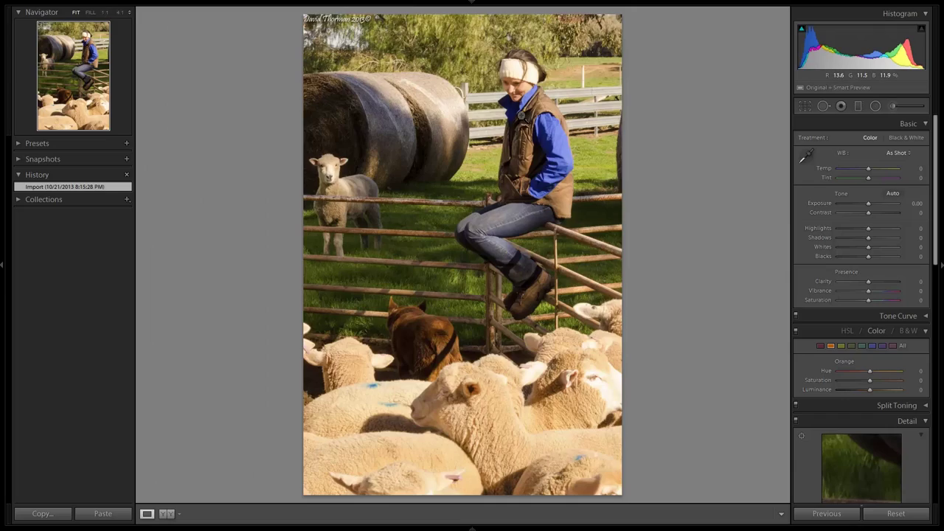
left_click(533, 95)
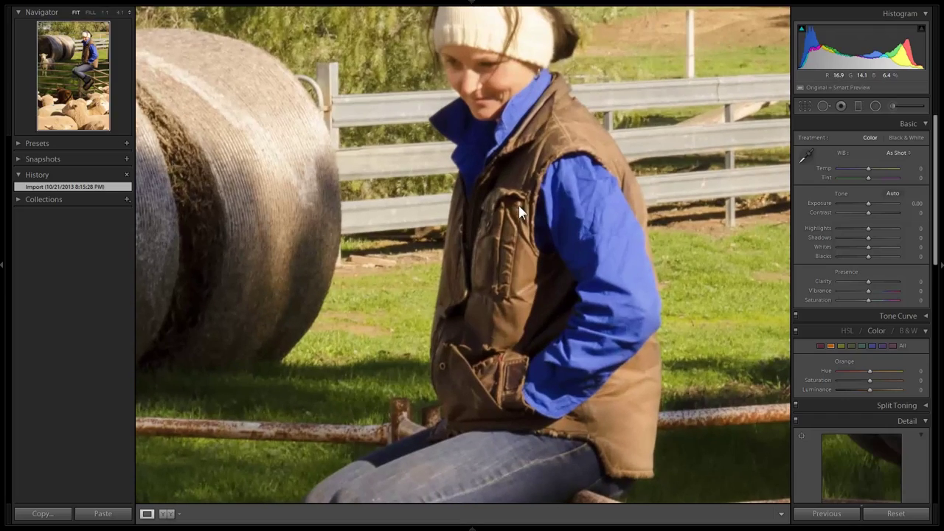
Step: Inspect the lamb standing behind the fence at full size and return to the whole sheep pen photo
left_click(518, 211)
left_click(345, 195)
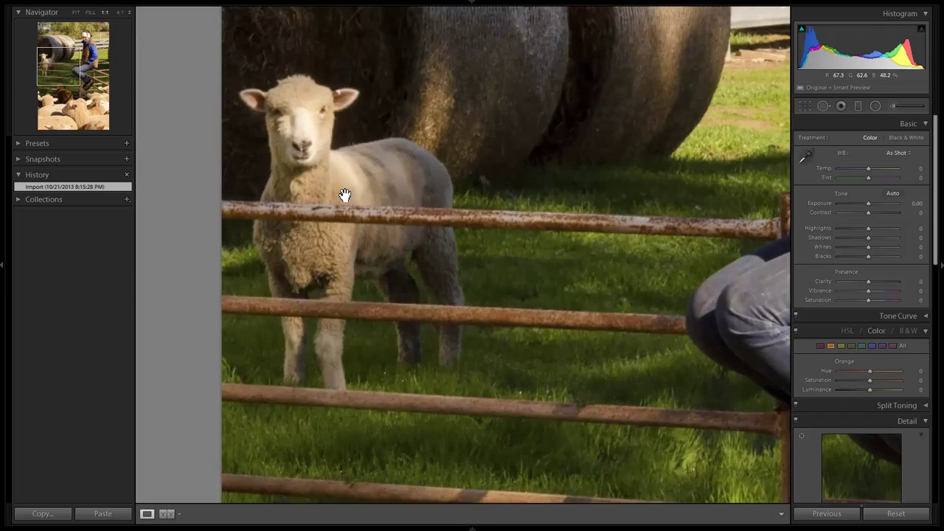
left_click(345, 196)
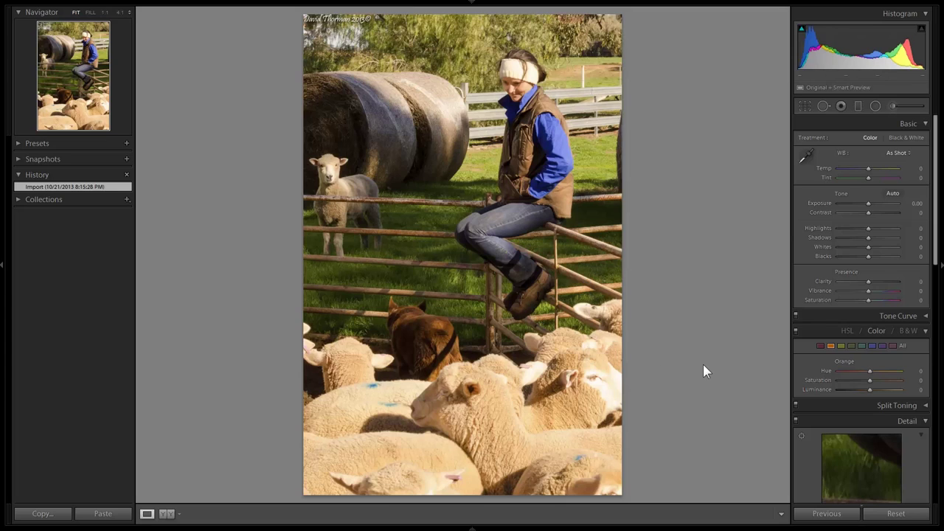
Step: Try a blue saturation of −100 on the sheep pen photo and return to the imported state
left_click(872, 346)
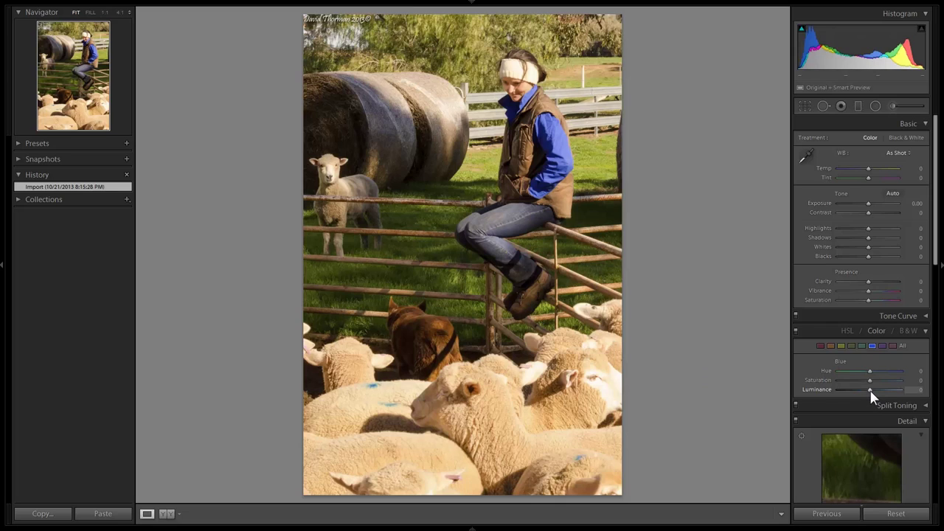
left_click_drag(870, 381, 821, 382)
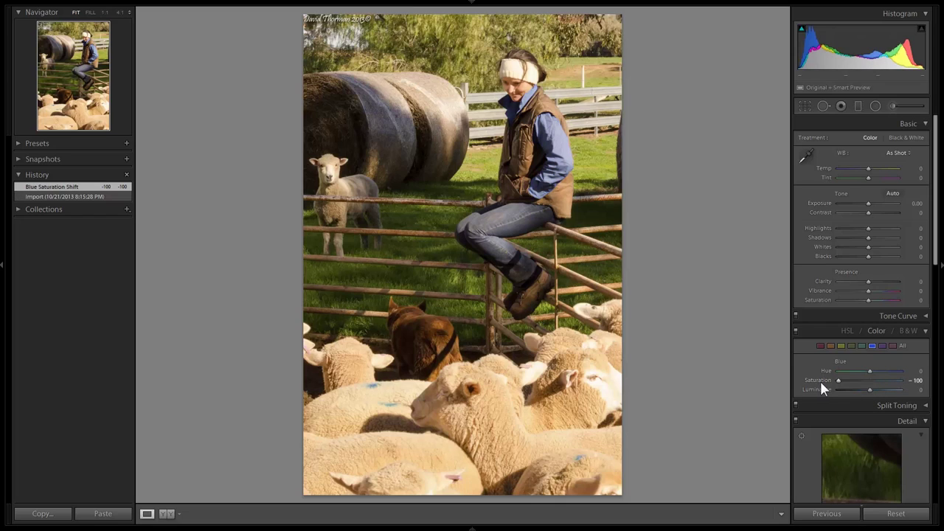
left_click(96, 197)
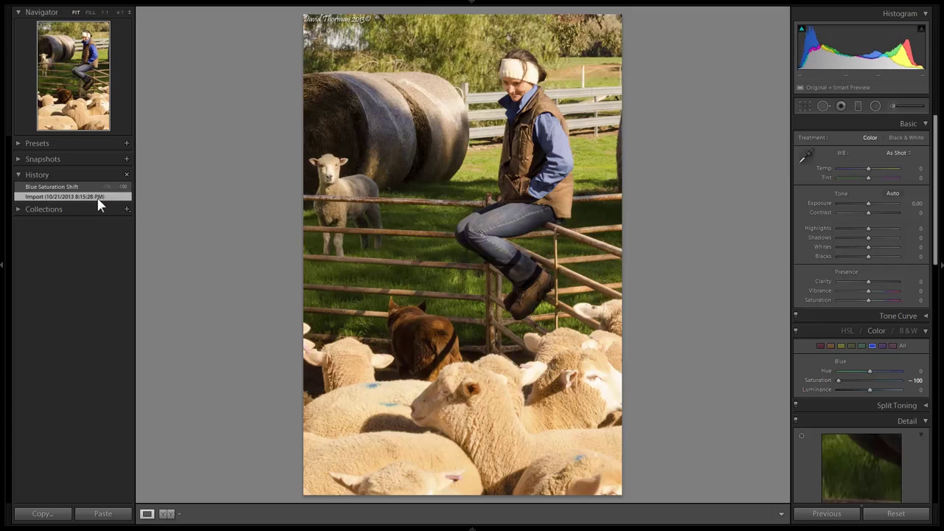
Step: Heal the three blue paint marks on the sheep's backs, and compare the result with the imported state
left_click(821, 107)
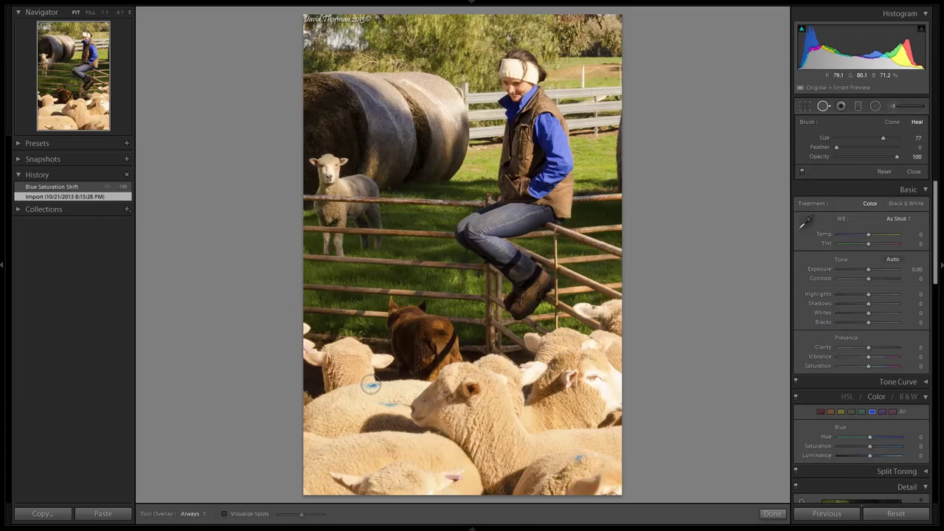
left_click(371, 385)
left_click(394, 403)
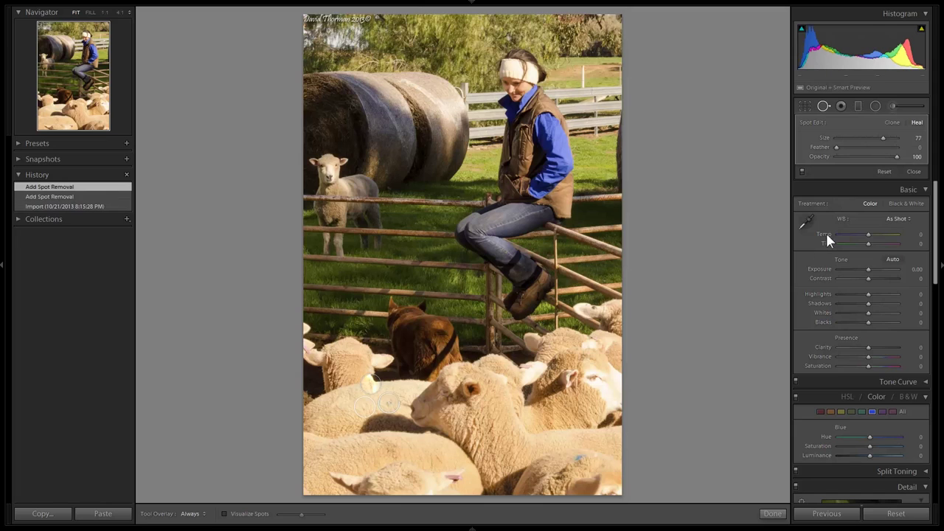
left_click(916, 171)
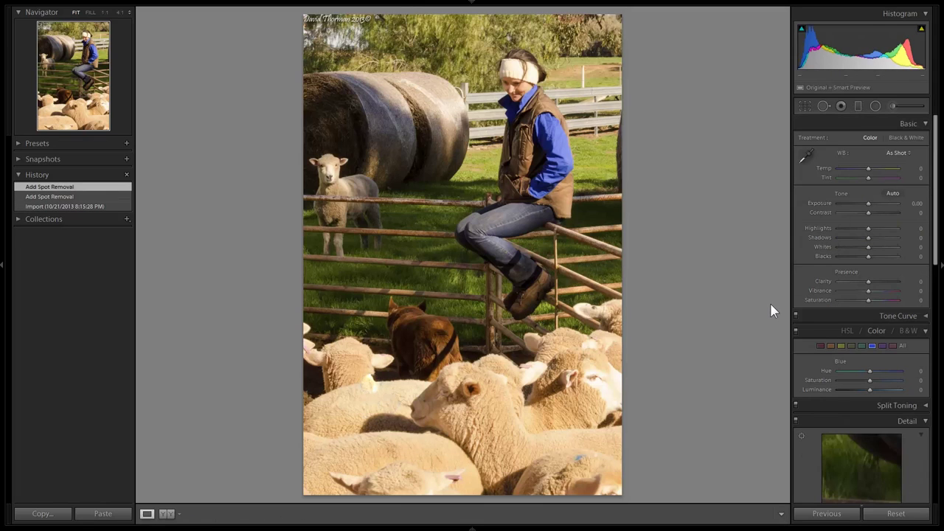
left_click(823, 105)
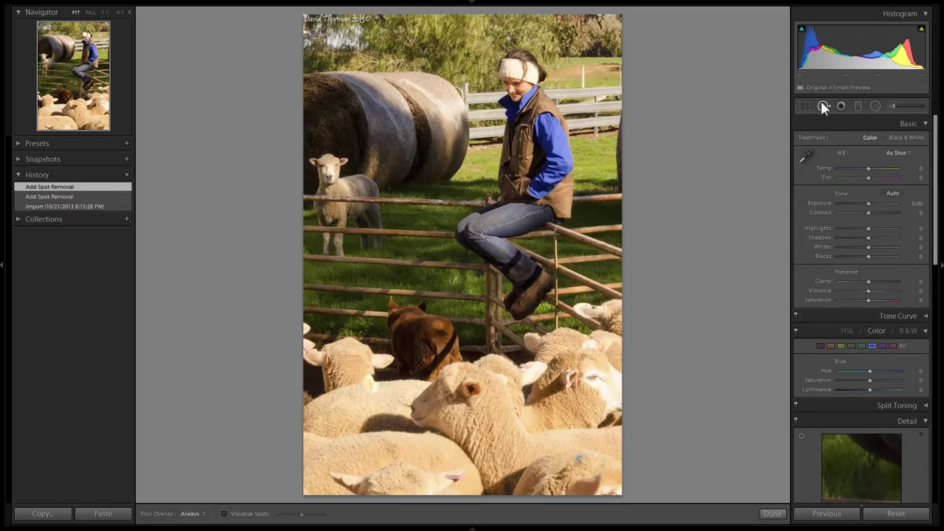
left_click(582, 456)
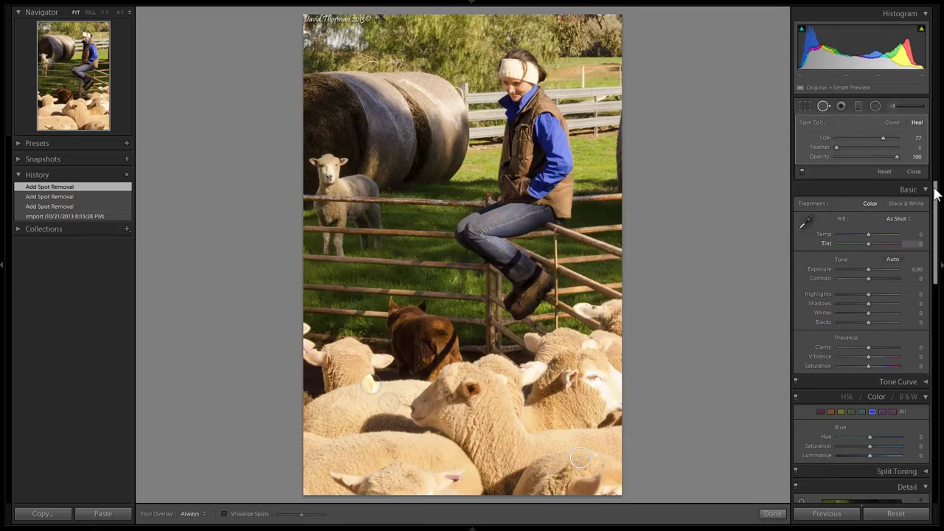
left_click(913, 171)
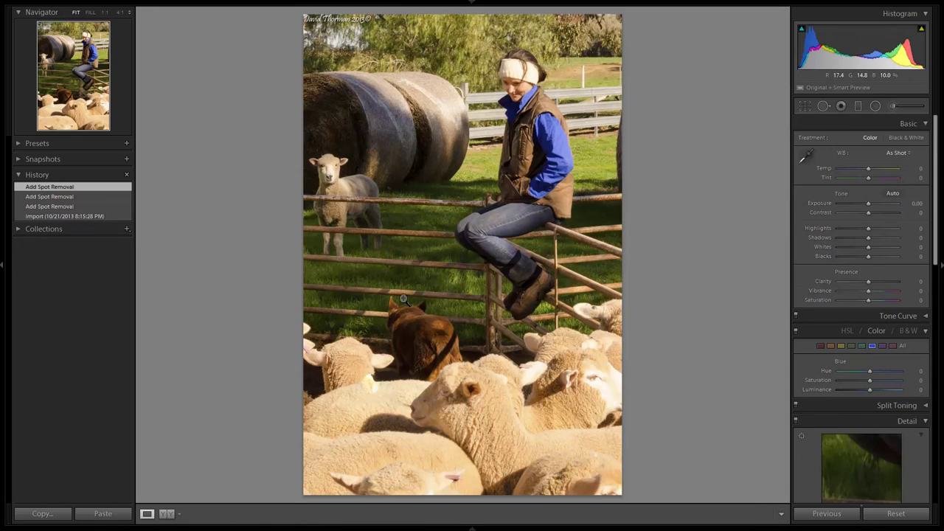
left_click(96, 217)
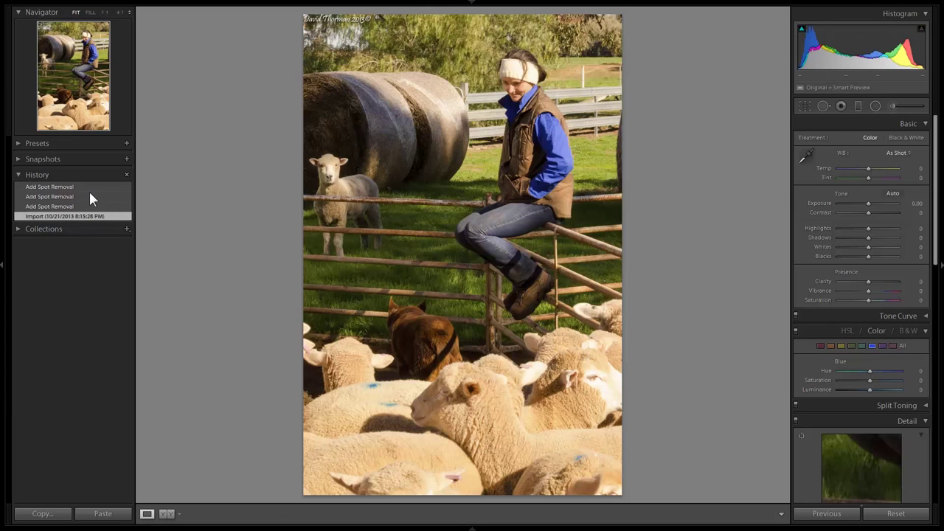
left_click(88, 188)
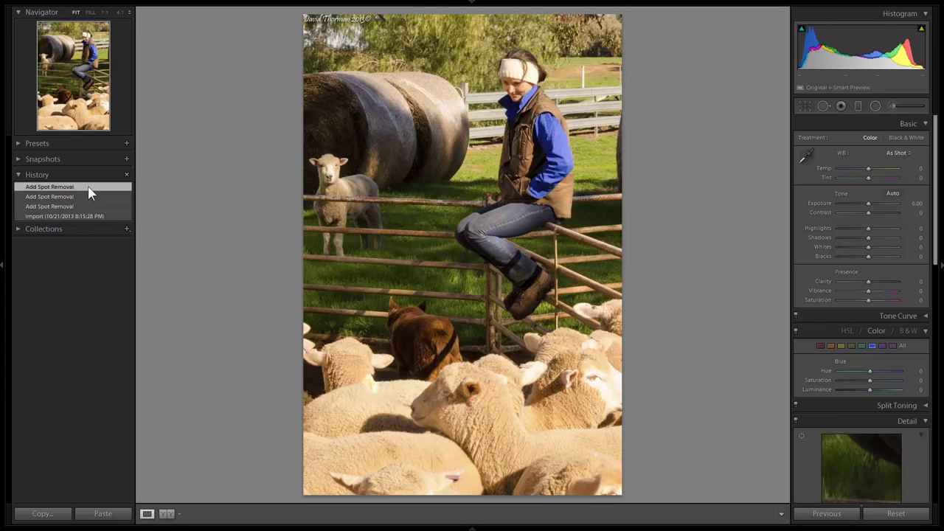
Step: Go to the footbridge photo and heal away the three short posts beside the path beyond the bridge
key("Right")
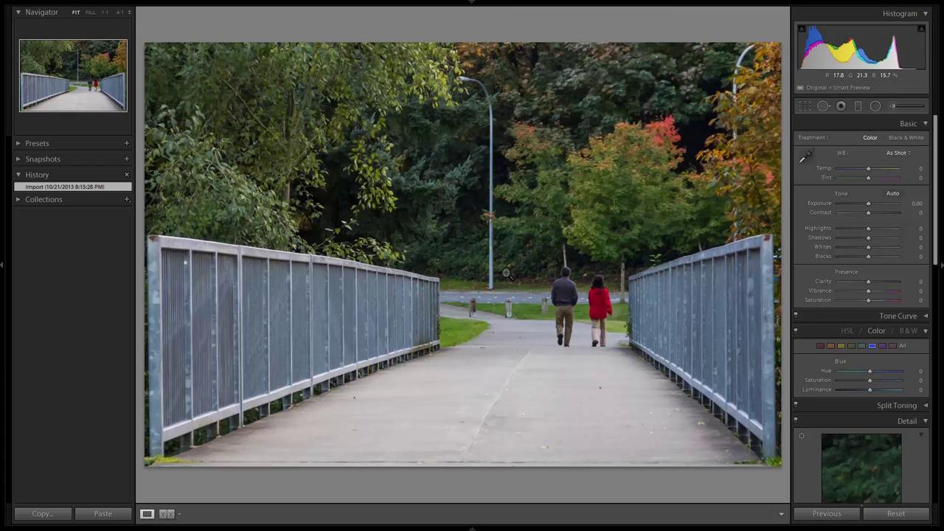
left_click(823, 106)
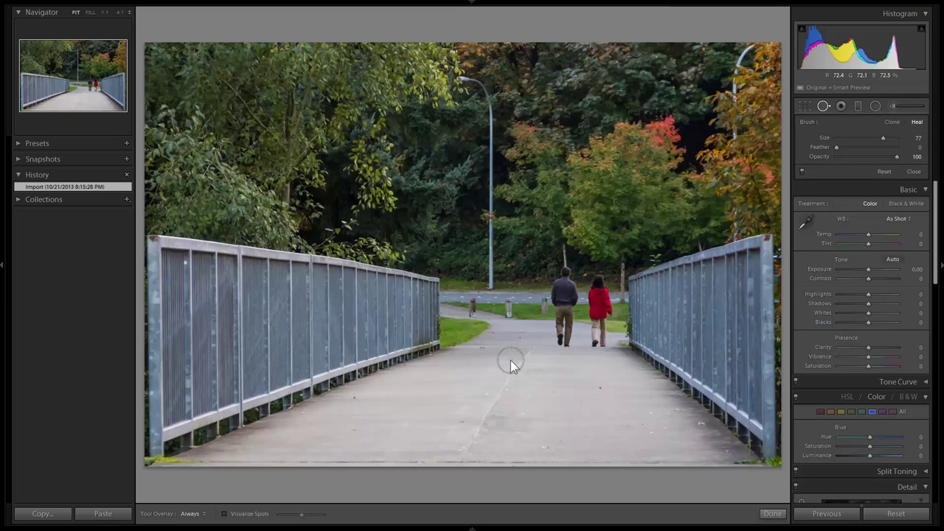
key("z")
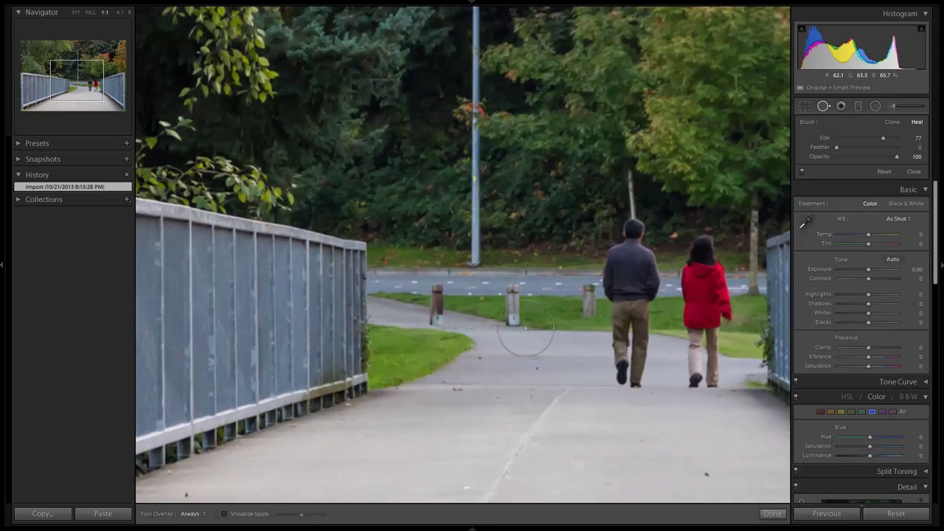
scroll(525, 329, "down", 1)
left_click_drag(509, 322, 511, 283)
left_click_drag(436, 323, 443, 288)
left_click_drag(587, 323, 585, 293)
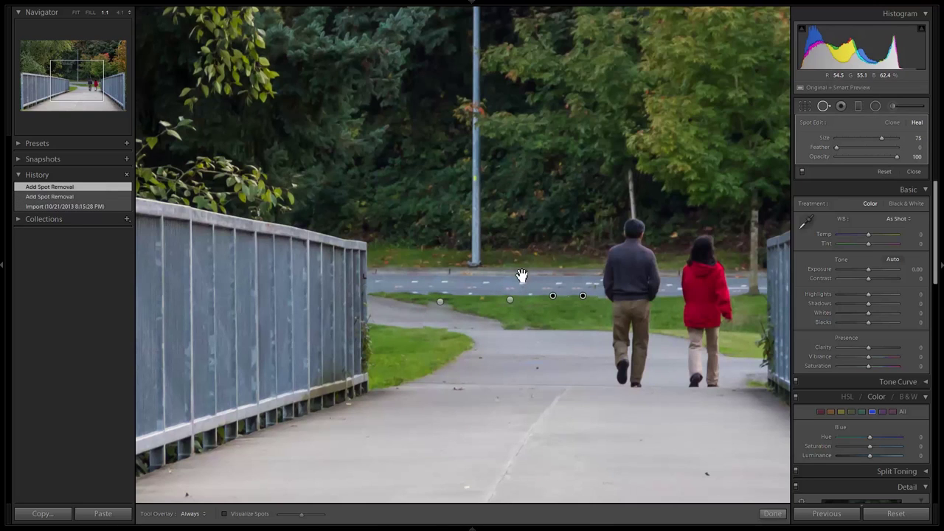
Step: Heal away the tall street lamp behind the couple and the second lamp among the orange trees
left_click_drag(478, 267, 474, 22)
key("ctrl+equal")
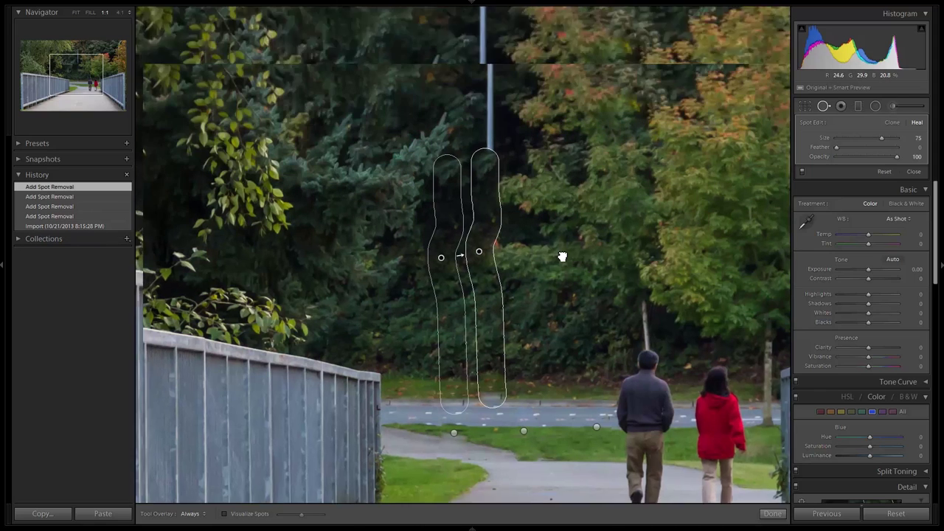
mouse_move(503, 232)
left_mouse_down()
mouse_move(499, 75)
mouse_move(483, 49)
mouse_move(424, 25)
left_mouse_up()
mouse_move(674, 185)
left_mouse_down()
mouse_move(411, 186)
mouse_move(327, 158)
mouse_move(283, 253)
left_mouse_up()
mouse_move(624, 233)
left_mouse_down()
mouse_move(629, 96)
mouse_move(651, 45)
mouse_move(689, 26)
left_mouse_up()
left_click_drag(627, 420, 626, 367)
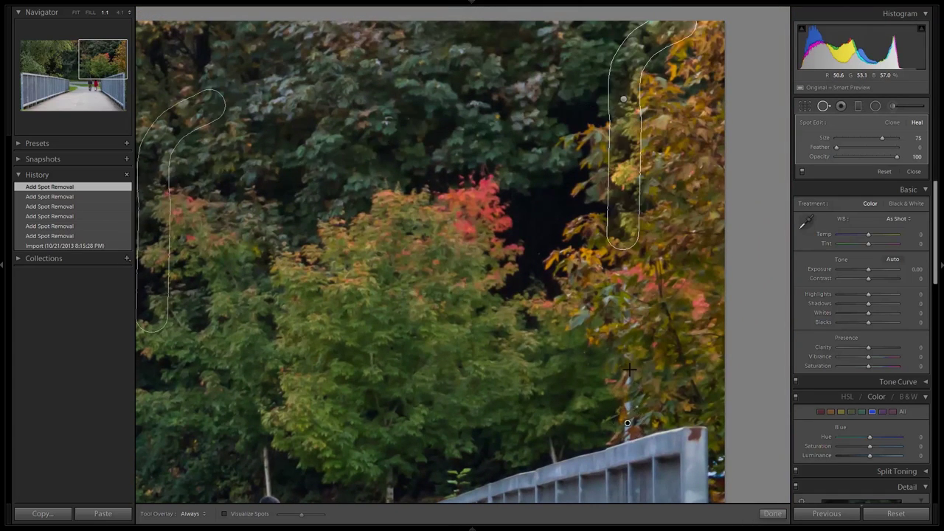
left_click(914, 171)
Step: Inspect the healed areas of the footbridge photo at full size and compare the retouched version with the imported state
left_click(548, 281)
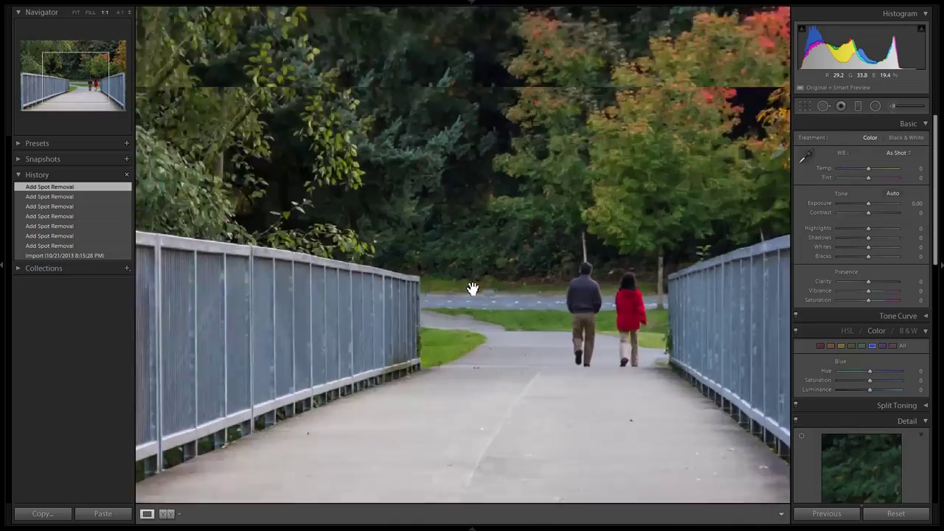
left_click(411, 248)
left_click(415, 249)
left_click(414, 250)
left_click(414, 250)
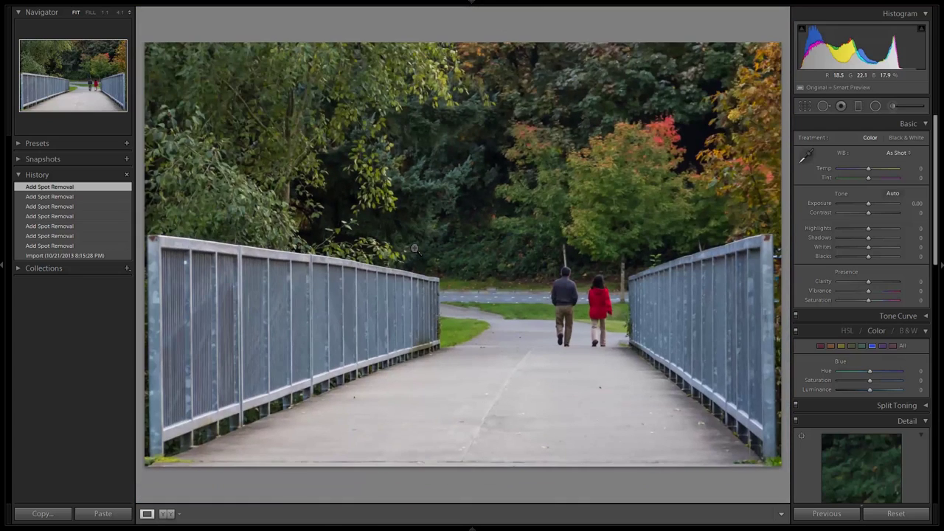
left_click(58, 254)
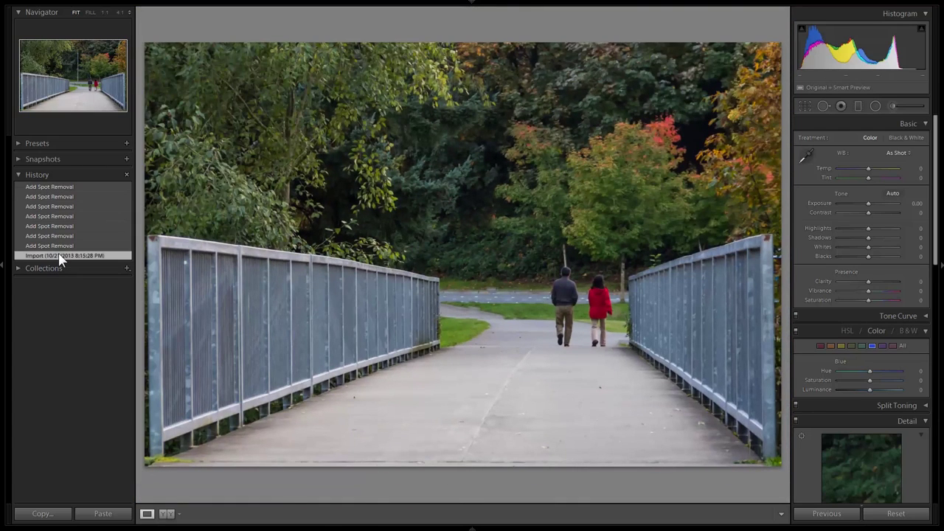
left_click(55, 188)
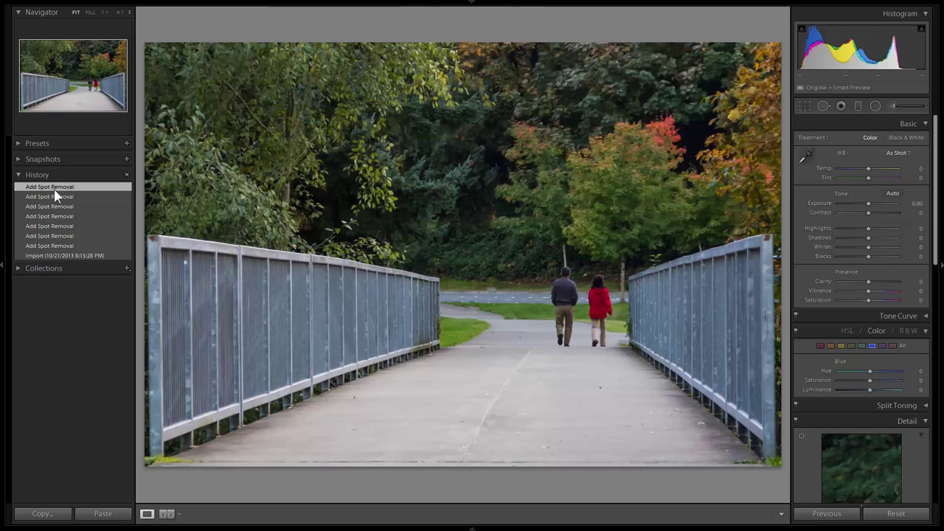
Step: Set the footbridge photo's exposure to +0.62, glance at the next photo and come back to it
left_click_drag(869, 203, 876, 204)
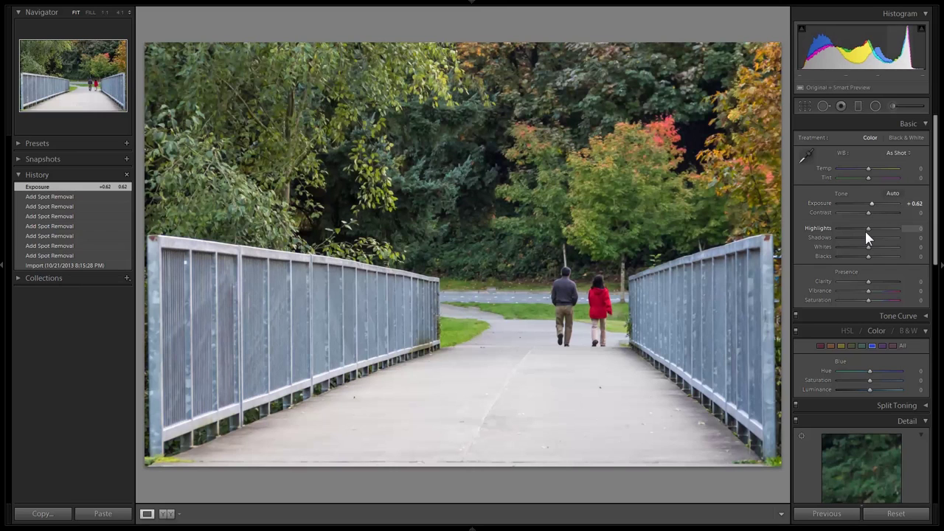
key("Right")
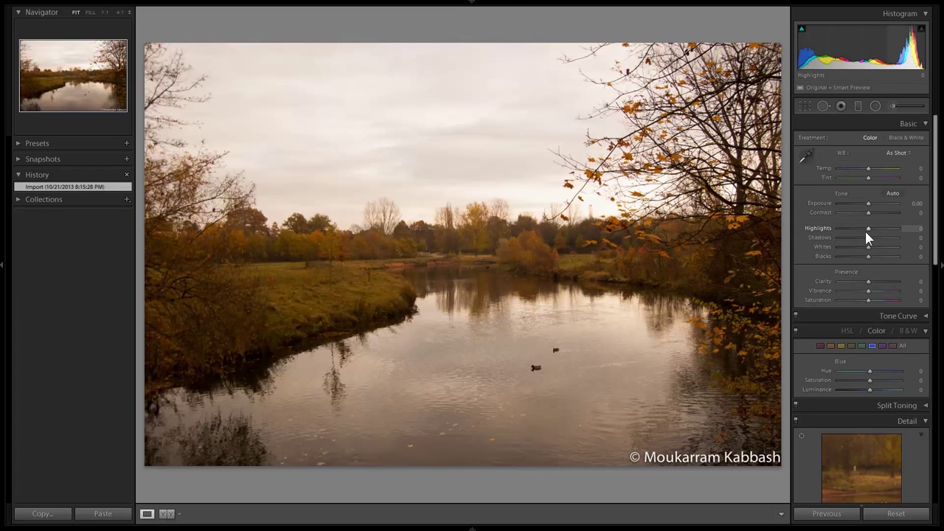
key("Left")
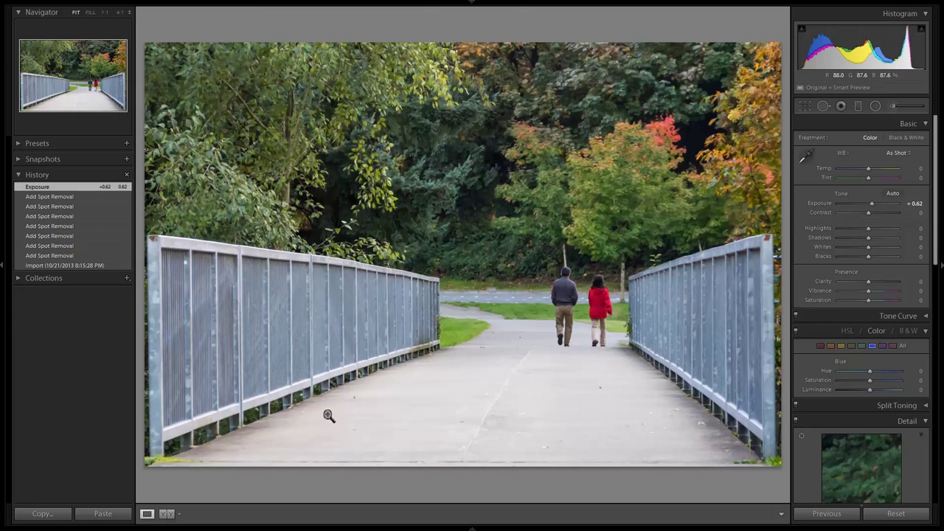
Step: Go to the autumn lake photo and examine the two ducks on the water at full size
left_click(634, 378)
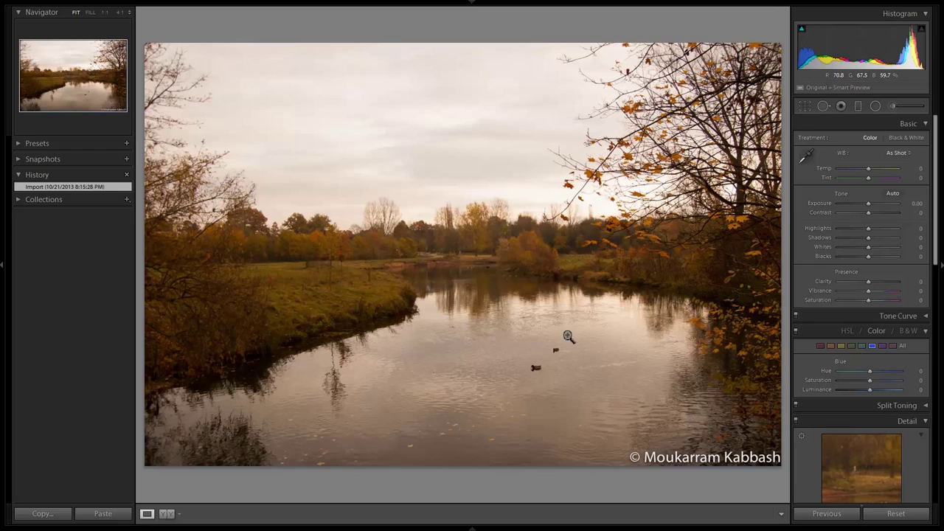
left_click(544, 377)
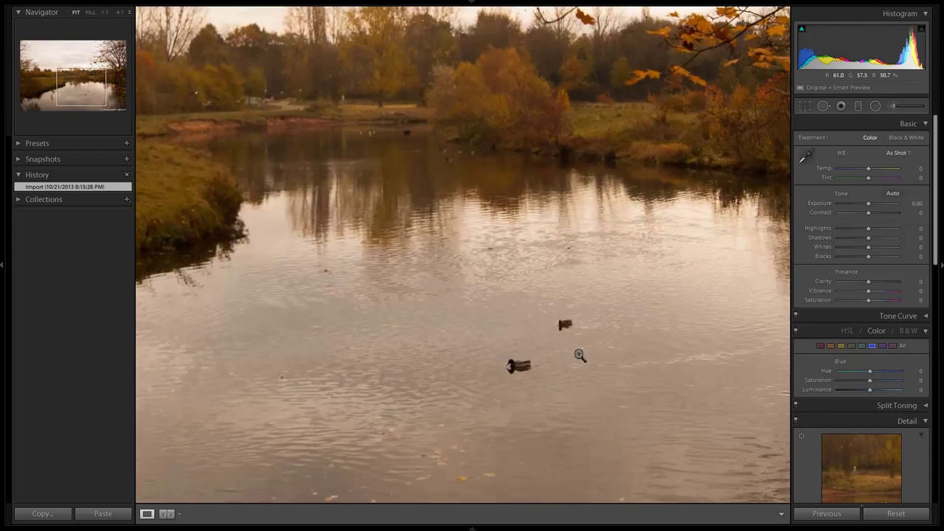
left_click(570, 356)
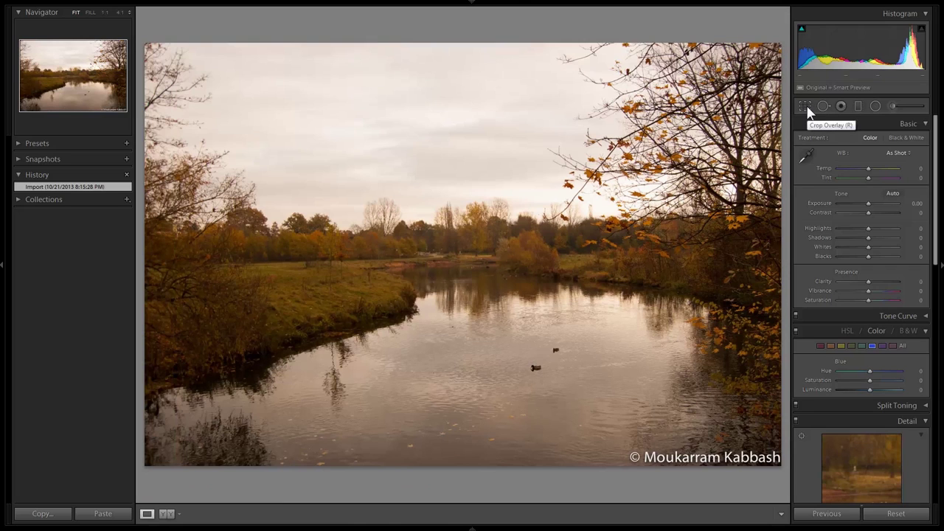
Step: Try a tighter crop of the lake photo that cuts off the dark bank and the watermark, and return to the uncropped state
left_click(807, 108)
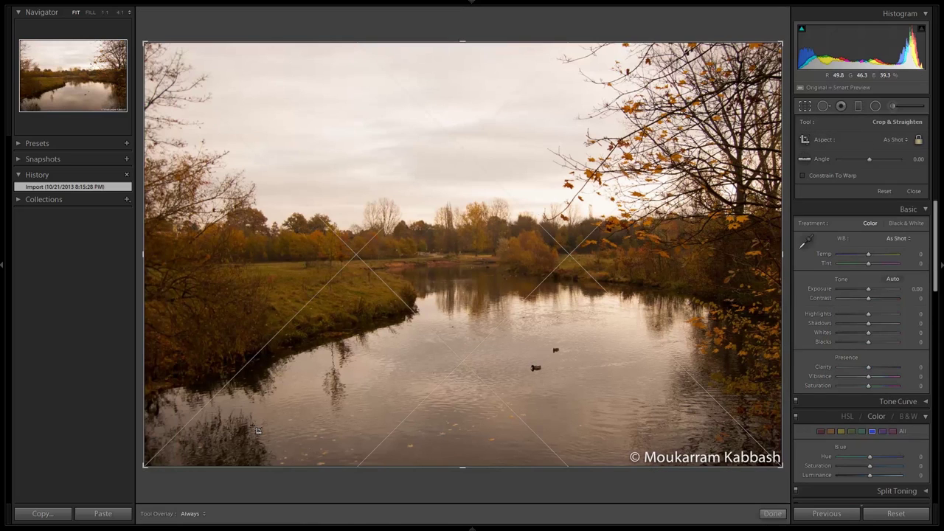
left_click_drag(169, 460, 196, 456)
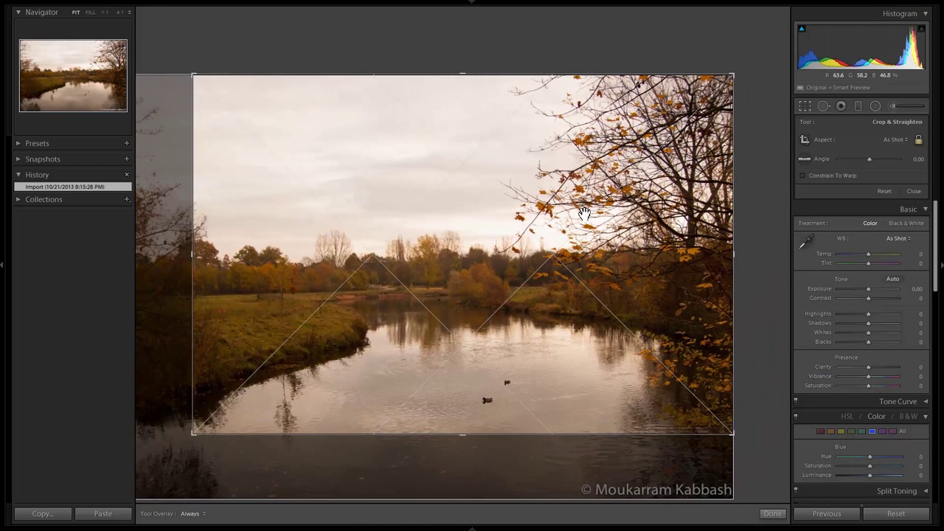
left_click_drag(734, 77, 702, 99)
left_click_drag(485, 226, 399, 228)
key("Return")
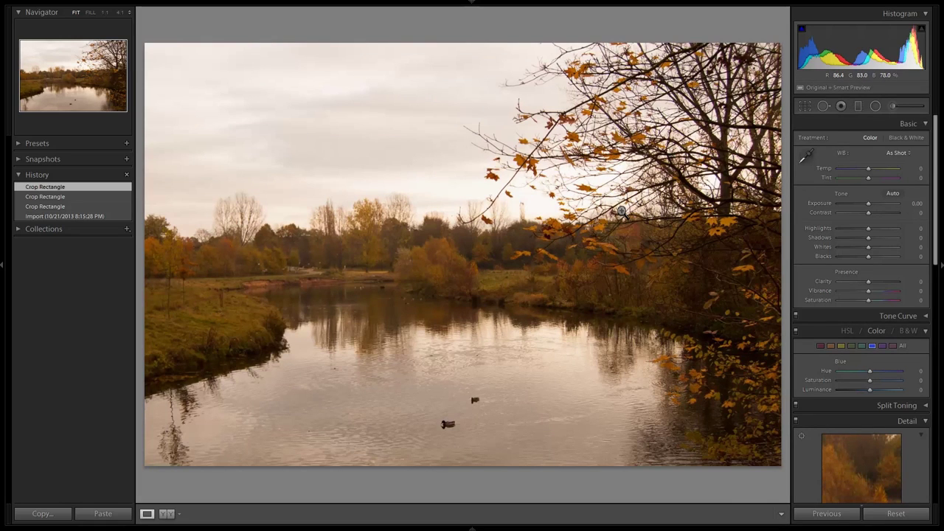
left_click(107, 216)
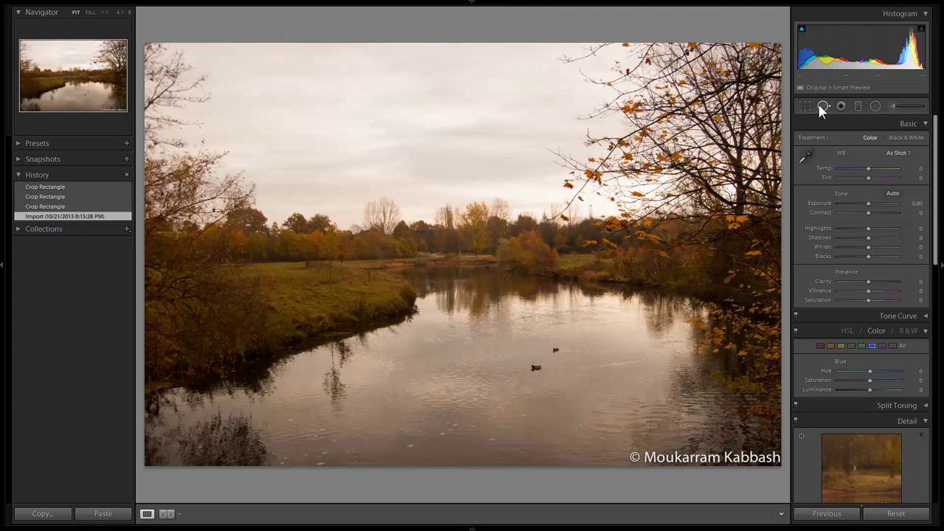
Step: Heal the two ducks out of the water in the uncropped lake photo
left_click(821, 106)
left_click(534, 369)
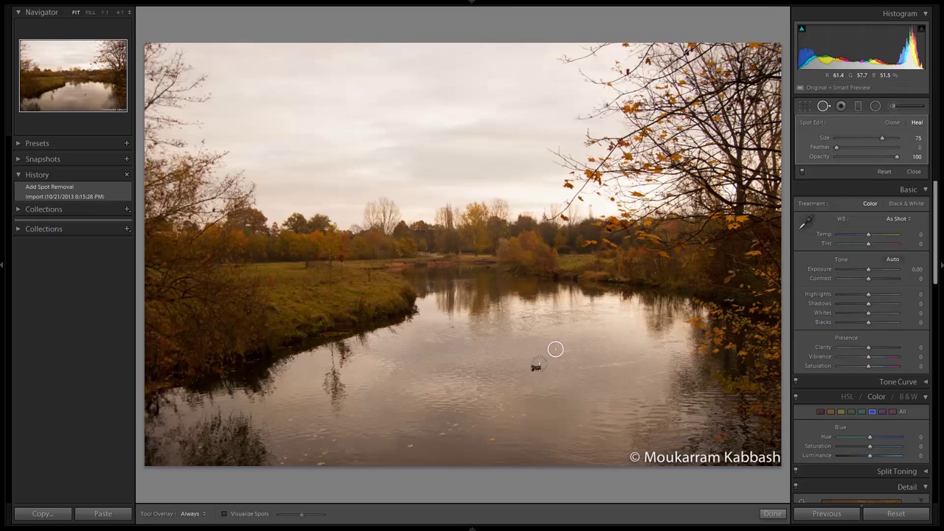
left_click(914, 173)
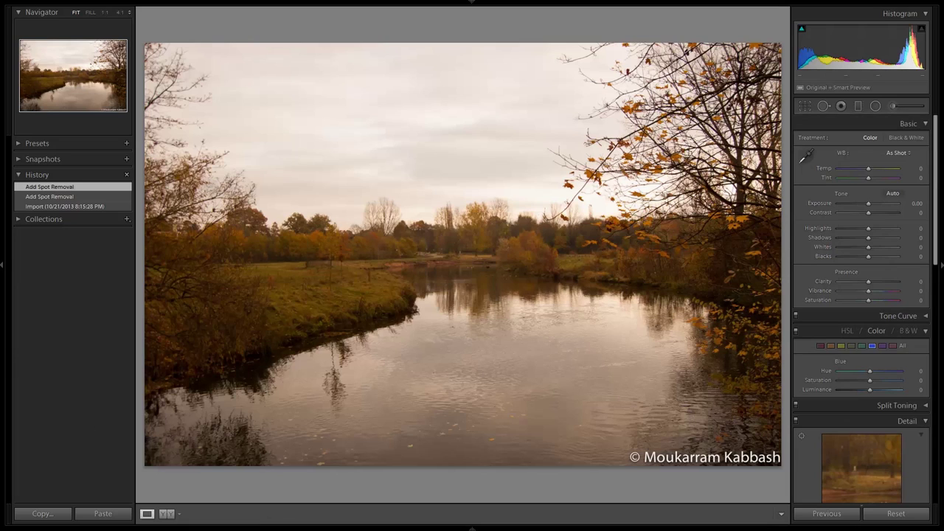
Step: Return the autumn lake photo to its imported state with the ducks on the water
left_click(60, 206)
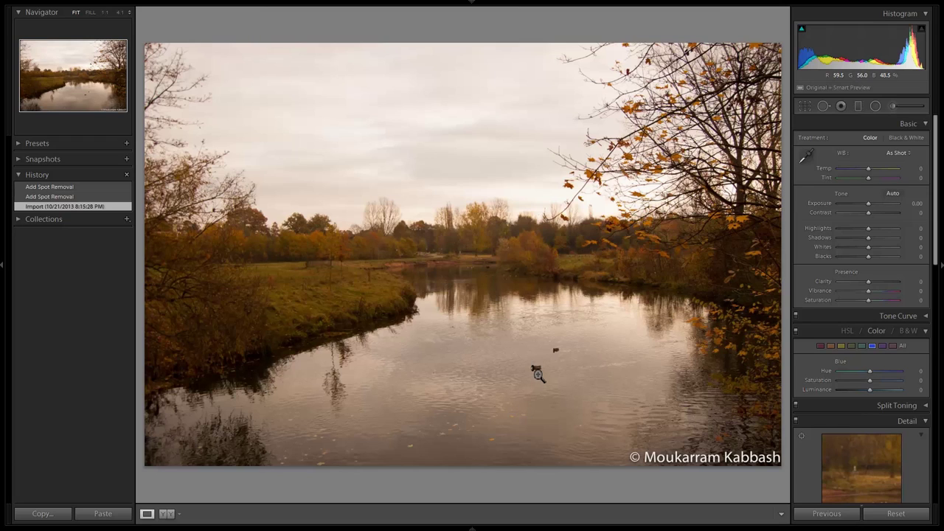
left_click(511, 283)
Step: Go to the photo of the dog looking out of the window and examine its eye at full size
key("Right")
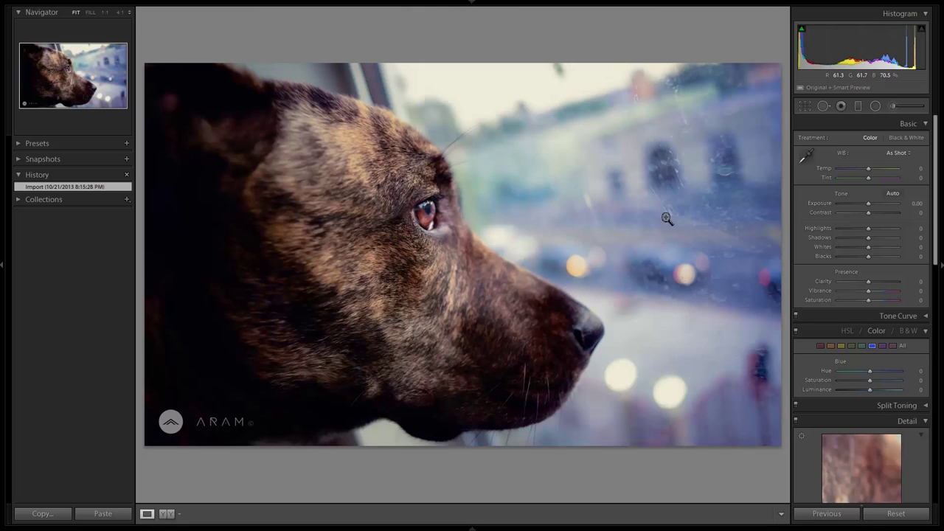
left_click(443, 221)
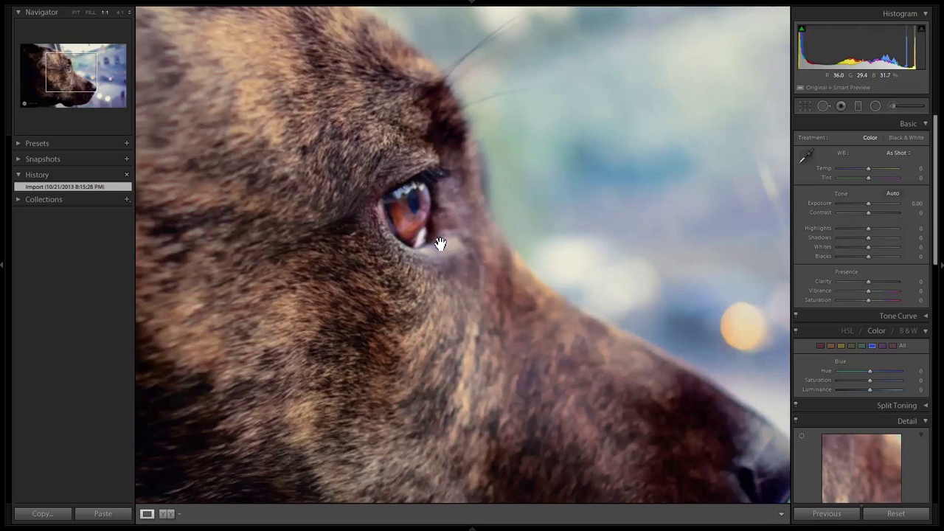
left_click(413, 208)
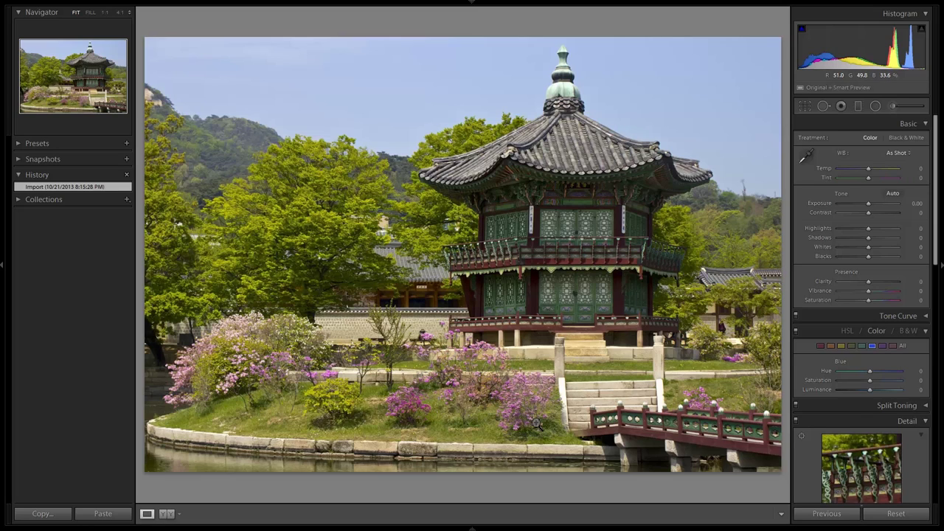
Step: Go to the portrait of the young man in the green shirt and examine his face down to the chin at full size
key("Right")
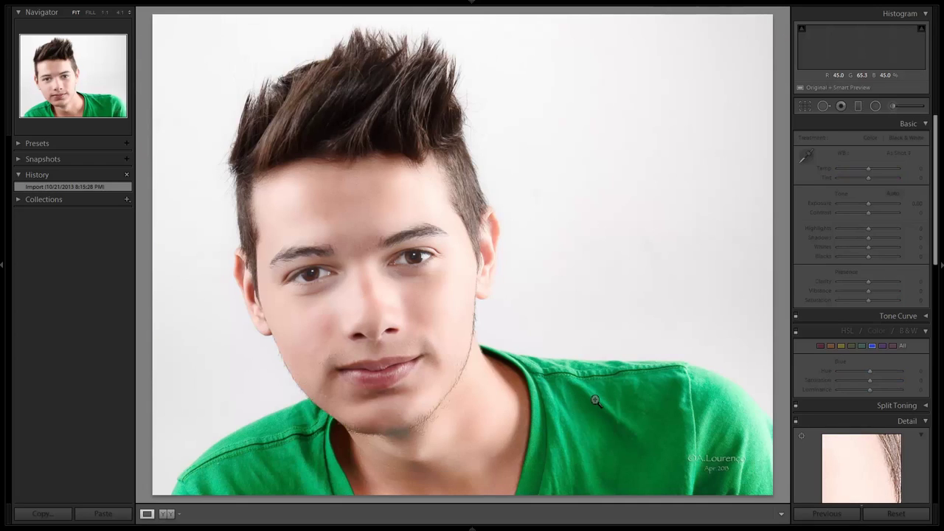
left_click(403, 266)
left_click_drag(467, 352, 646, 245)
left_click_drag(668, 345, 657, 255)
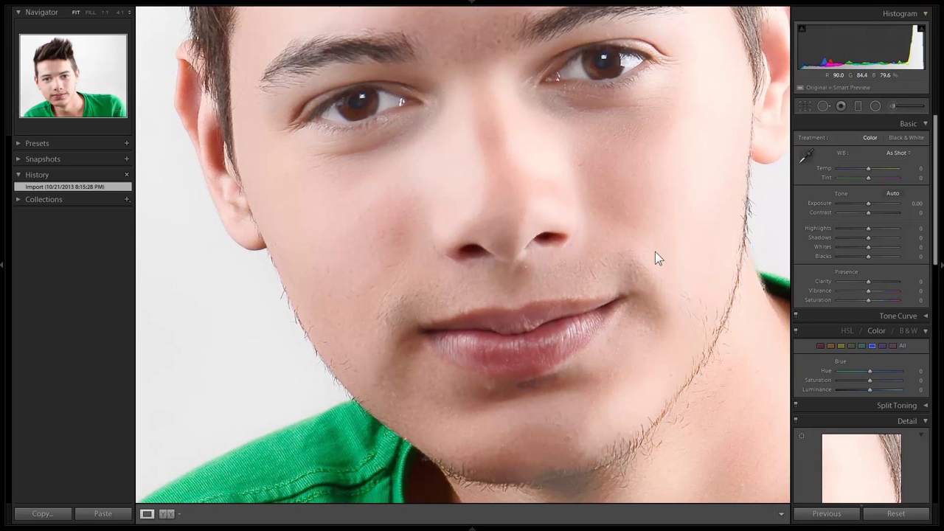
left_click(655, 251)
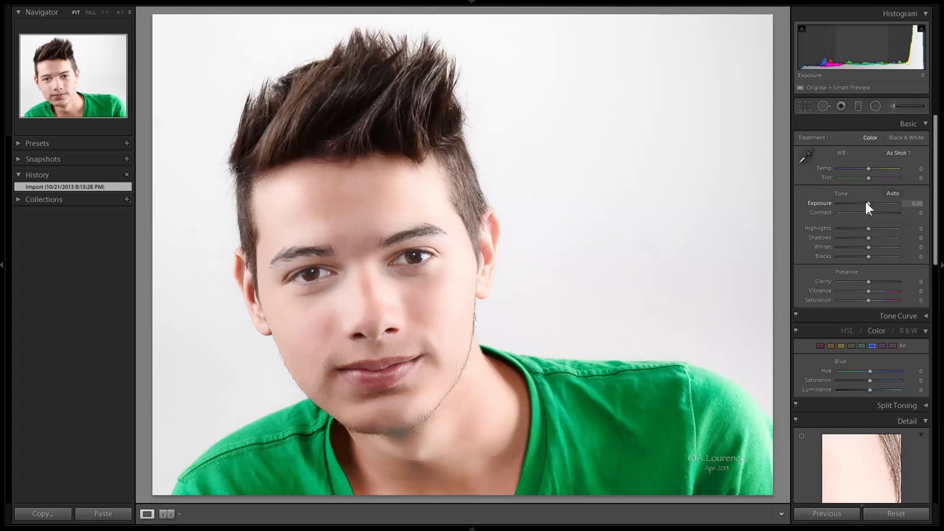
Step: Set the green-shirt portrait's Exposure to −0.46 and Whites to +49, checking the eyes and skin at full size
left_click_drag(868, 203, 864, 206)
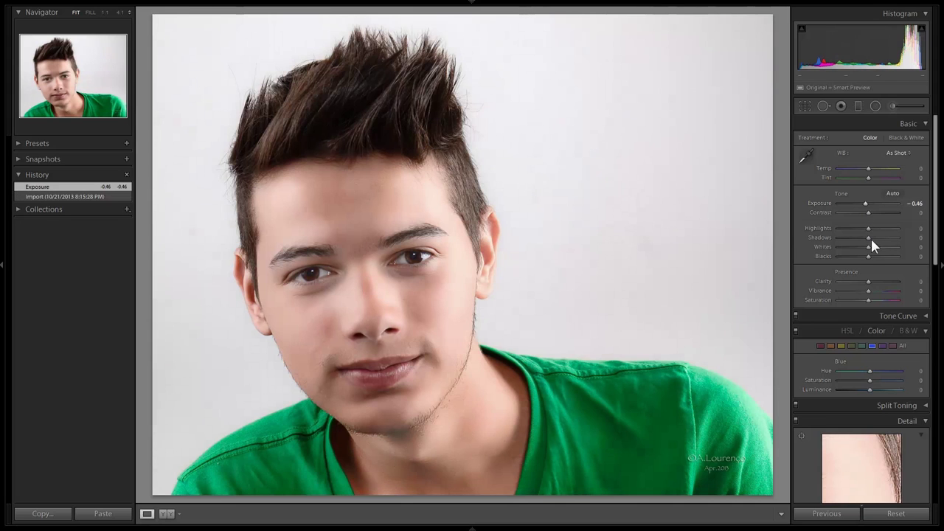
left_click_drag(866, 247, 883, 248)
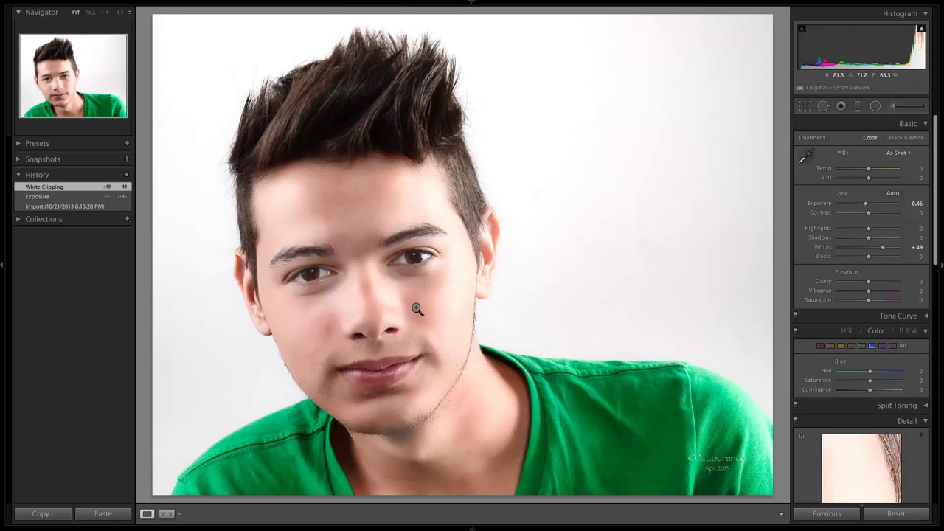
left_click(401, 265)
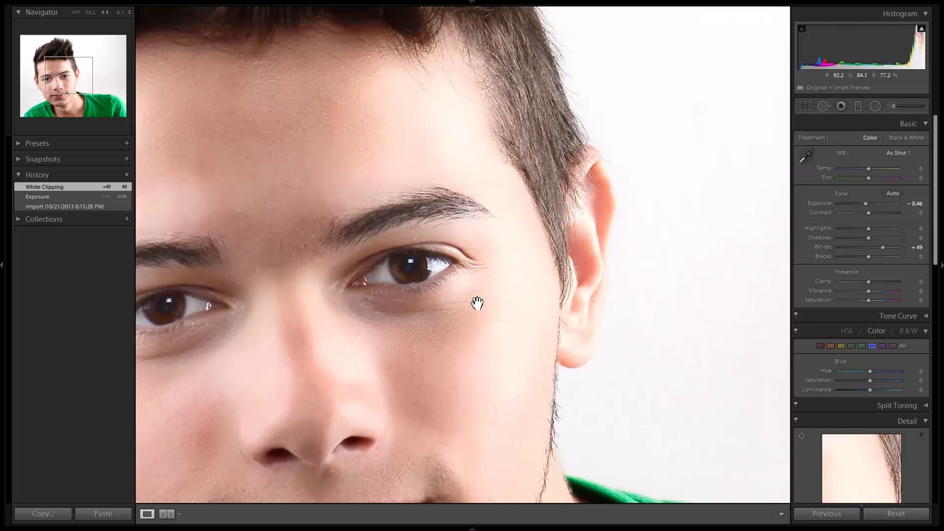
left_click(469, 296)
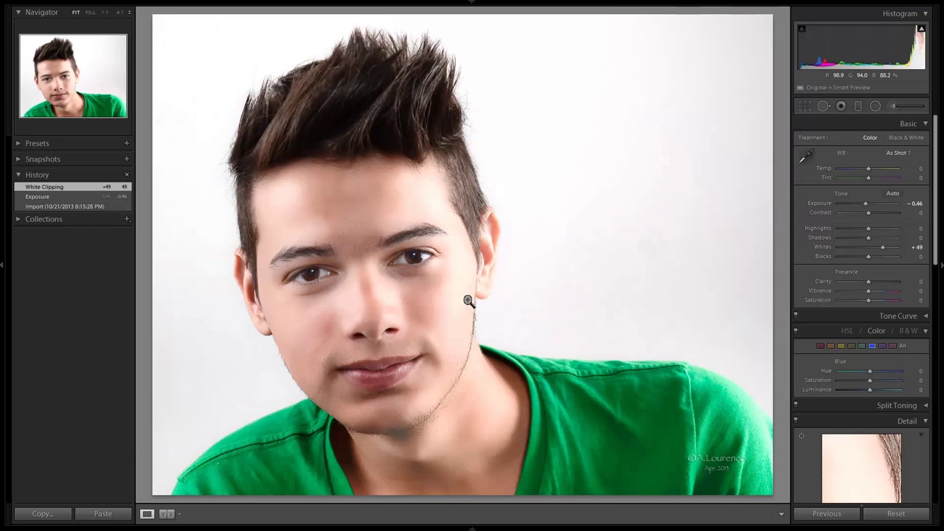
Step: Convert the young man's portrait to black and white and raise Shadows to +24
left_click(907, 330)
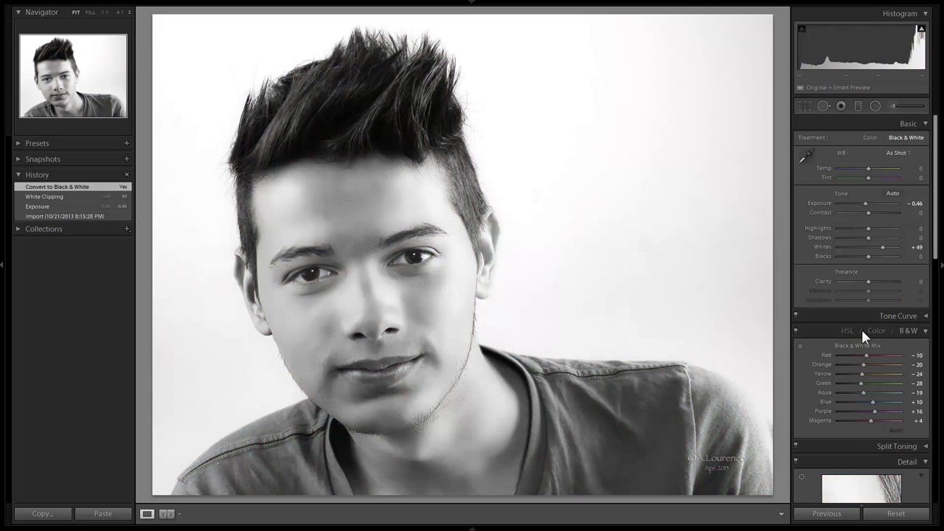
left_click_drag(870, 236, 877, 235)
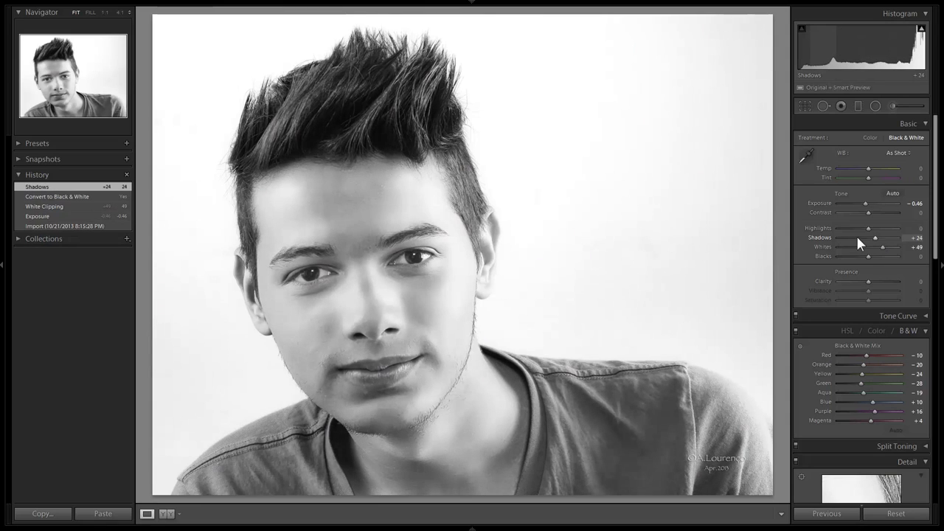
left_click(310, 235)
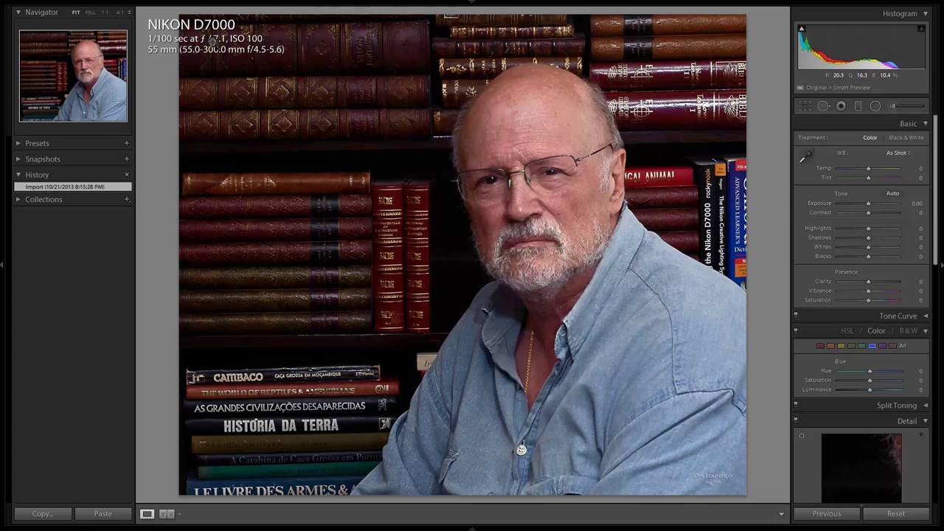
Step: Examine the bearded man's face at full size and crop the bookshelf portrait slightly tighter, trimming the space above his head
left_click(577, 159)
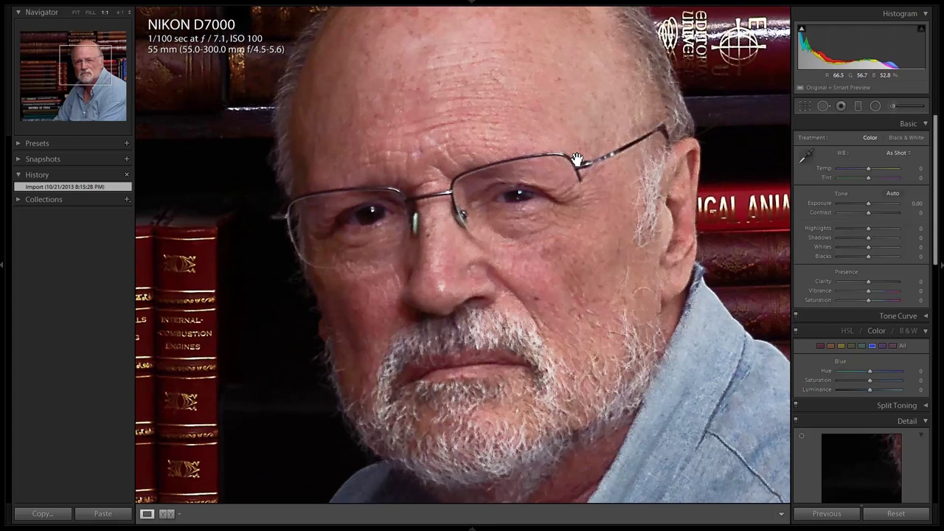
left_click(293, 259)
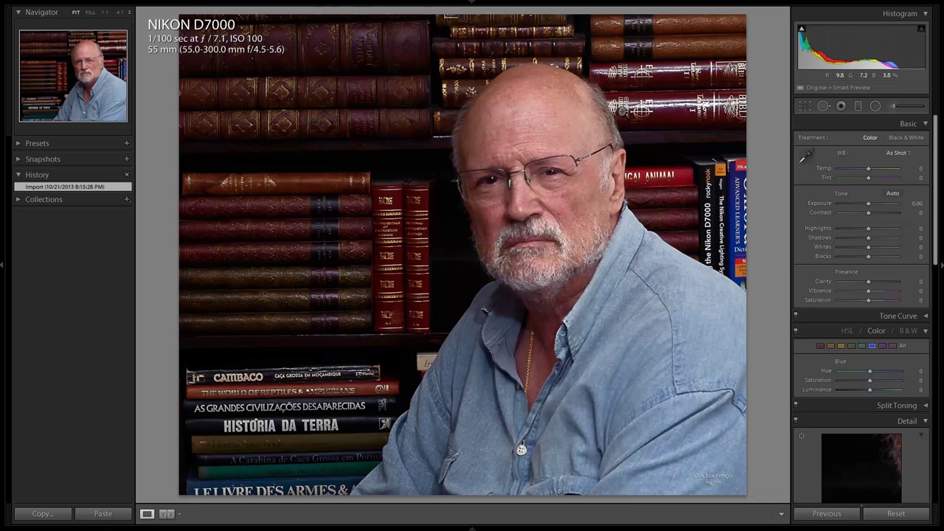
left_click(806, 105)
left_click_drag(465, 15, 473, 32)
key("Return")
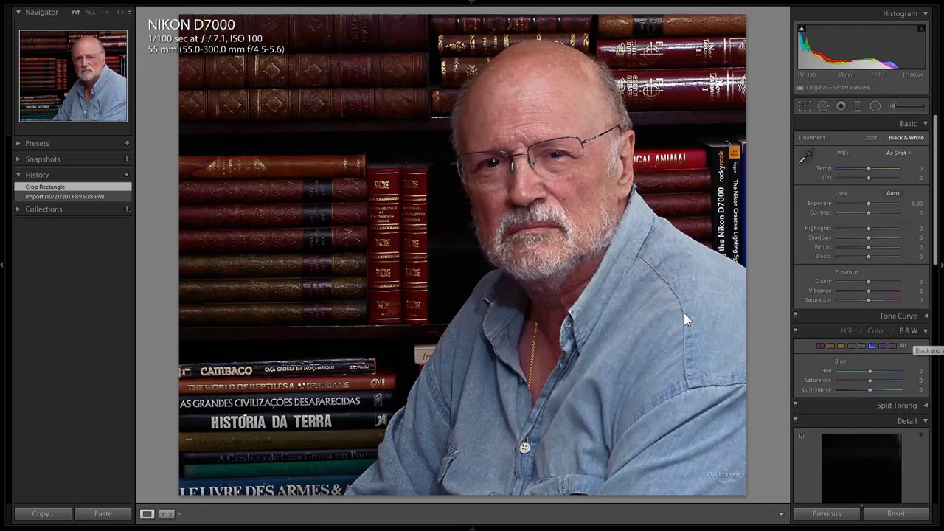
Step: Convert the cropped bookshelf portrait to black and white with Exposure at +0.70, and compare it with the imported version
key("v")
left_click_drag(869, 203, 874, 203)
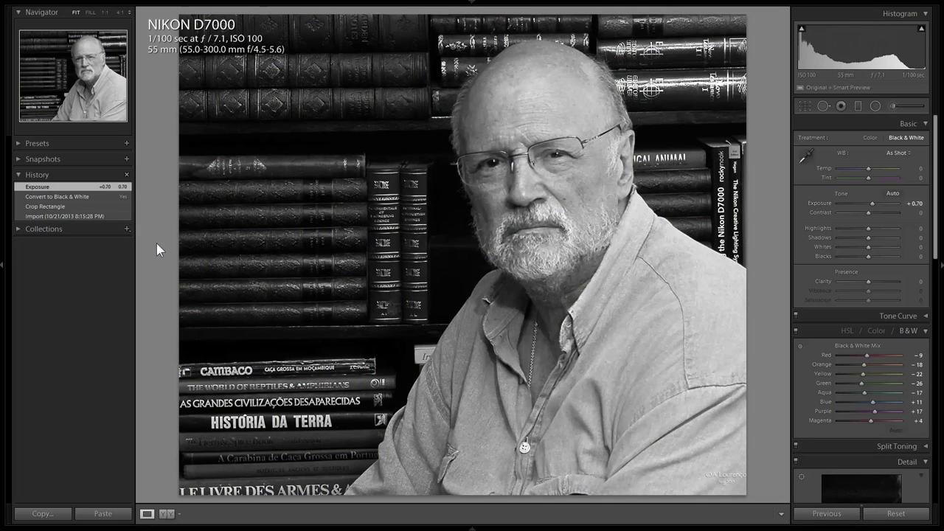
left_click(89, 218)
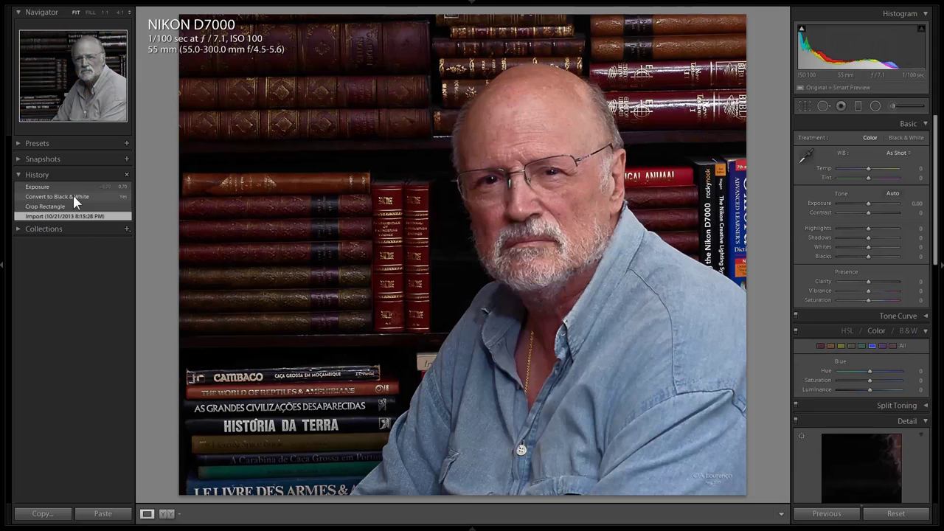
left_click(69, 187)
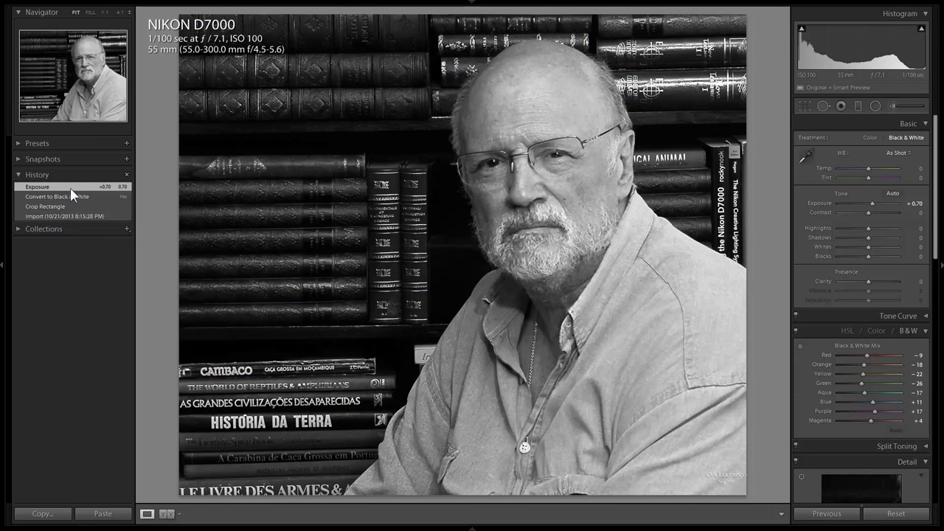
left_click(71, 214)
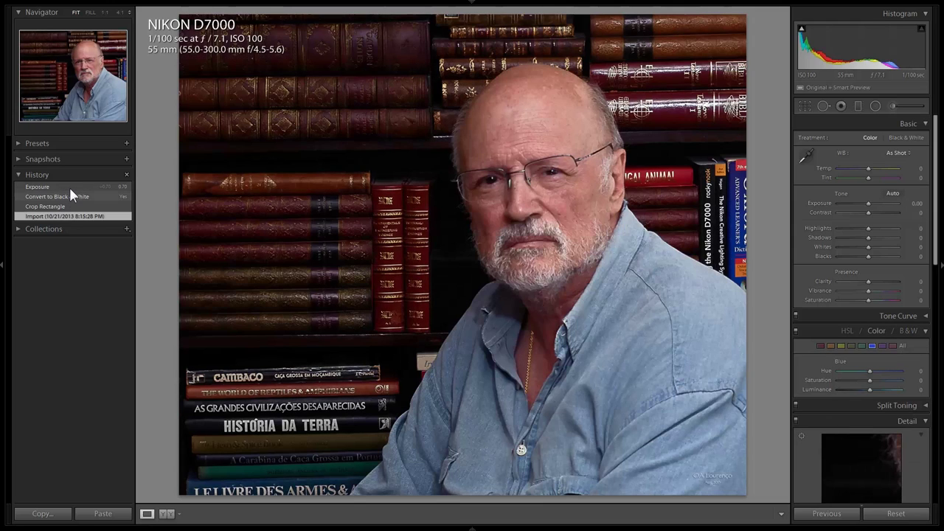
left_click(70, 187)
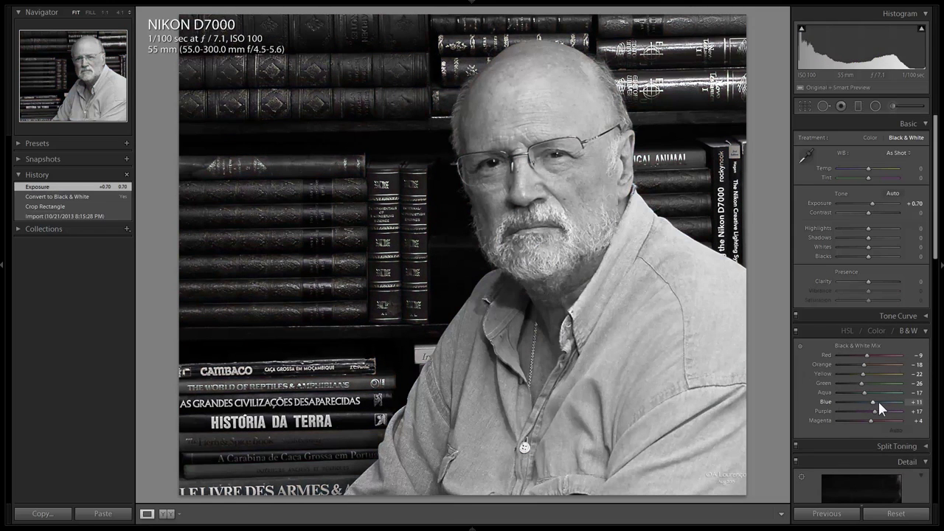
Step: Try a Blue level of −46 in the black-and-white mix, and return the bookshelf portrait to its cropped colour state
mouse_move(875, 403)
left_mouse_down()
mouse_move(849, 404)
mouse_move(860, 404)
left_mouse_up()
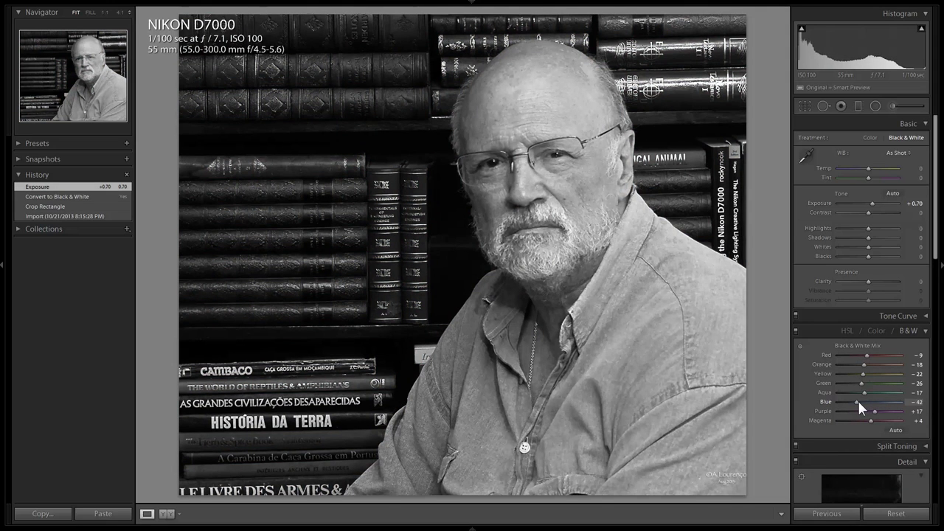
left_click_drag(856, 400, 857, 400)
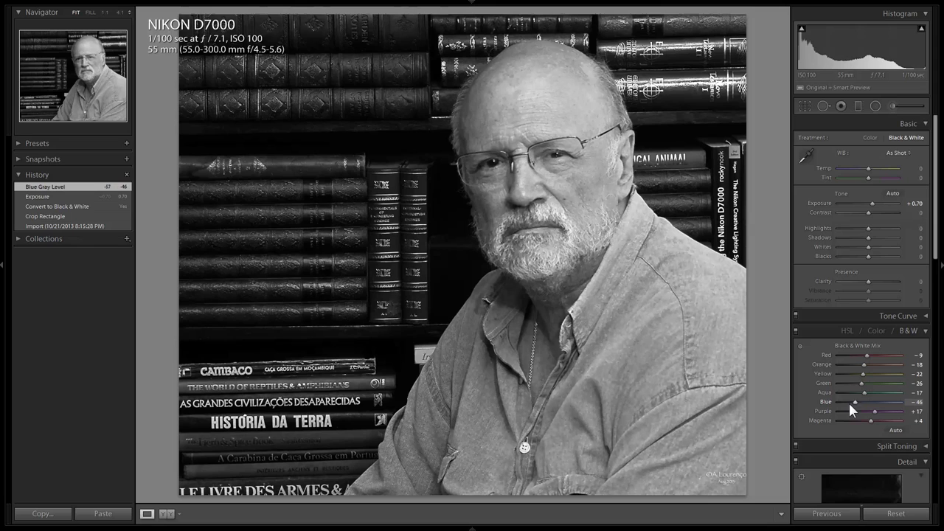
left_click(72, 227)
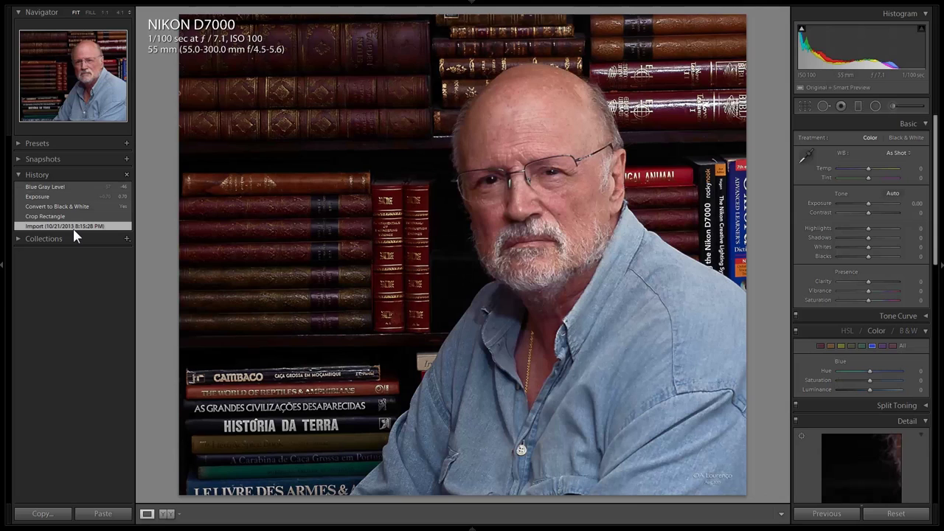
left_click(73, 217)
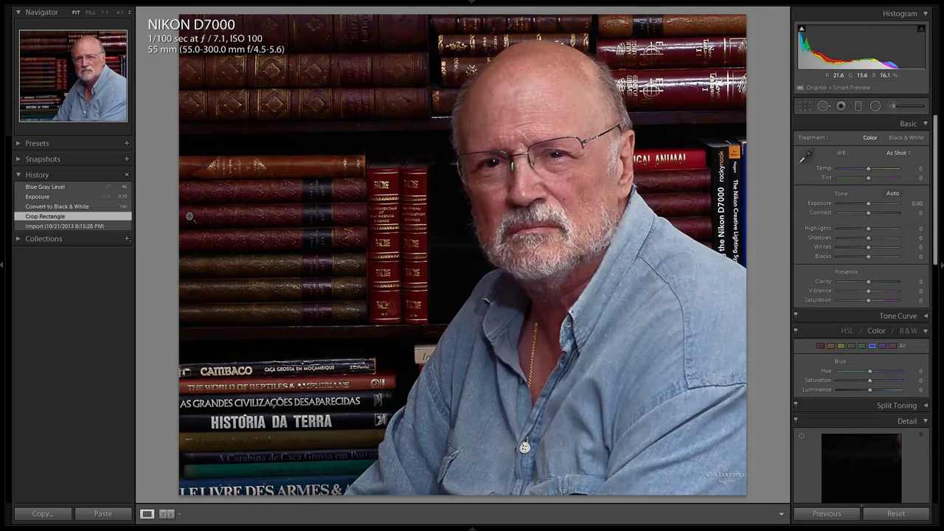
Step: Inspect the bearded man's face at full size, and go to the freckled girl's portrait to examine her eyes up close
left_click(563, 141)
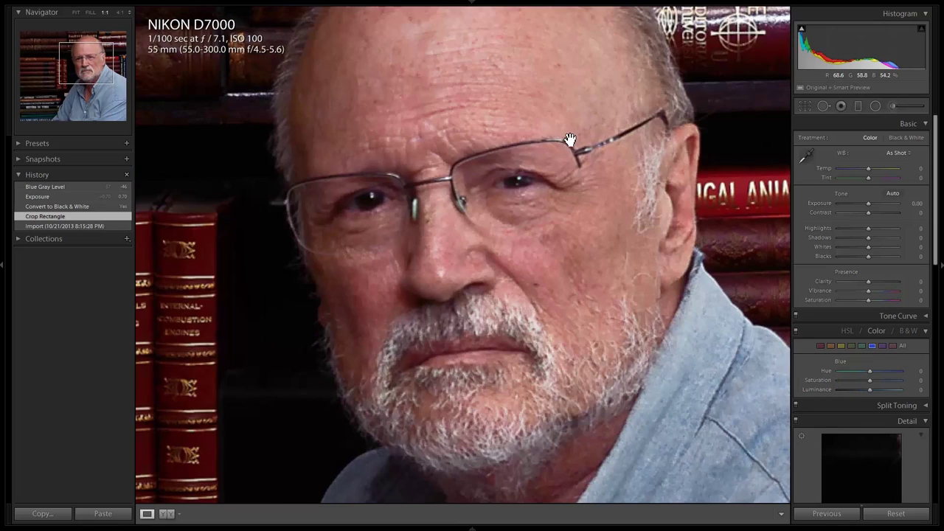
key("Right")
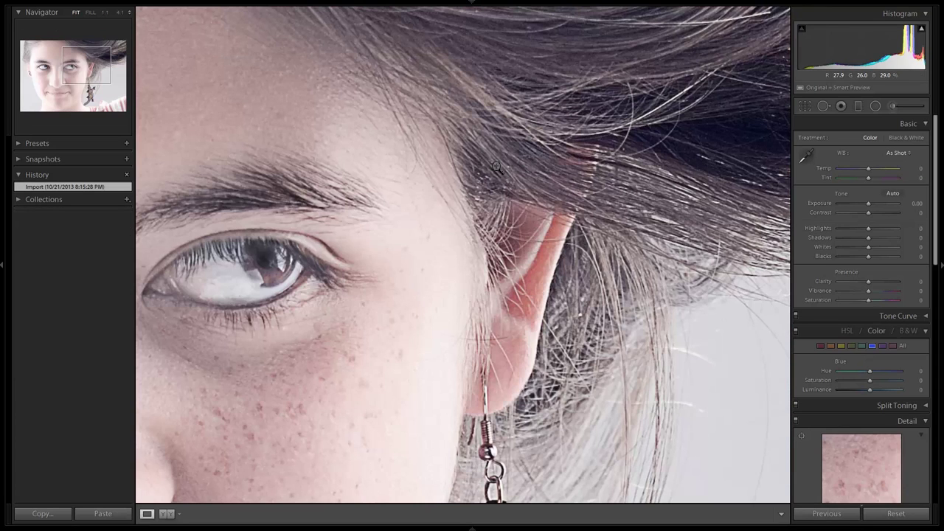
left_click(497, 168)
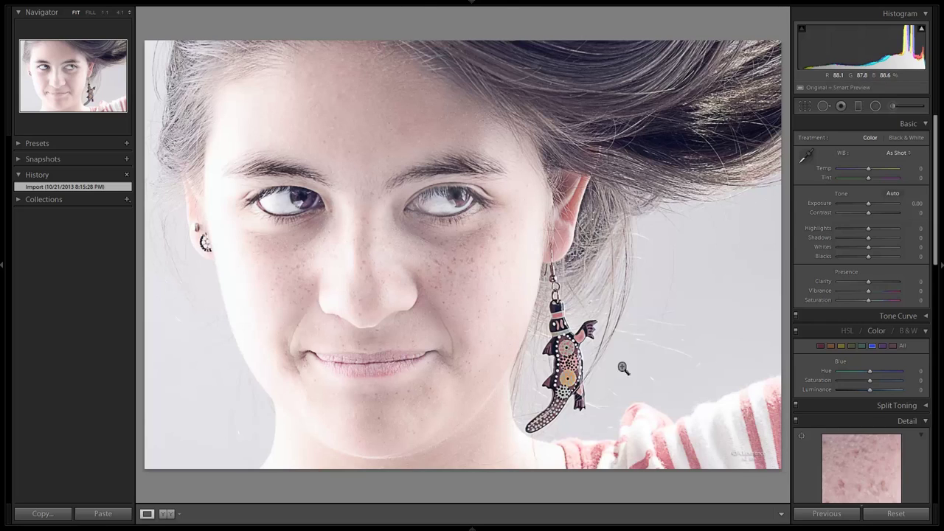
left_click(313, 236)
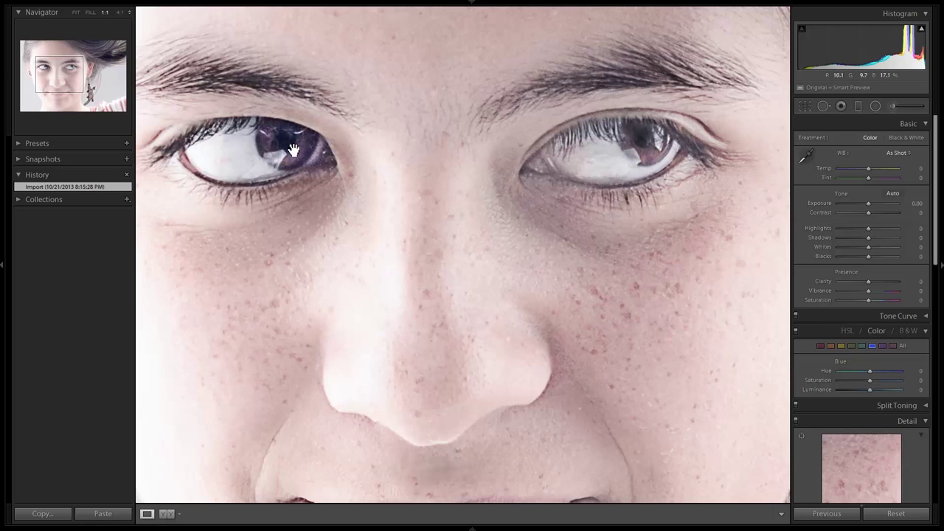
left_click(304, 213)
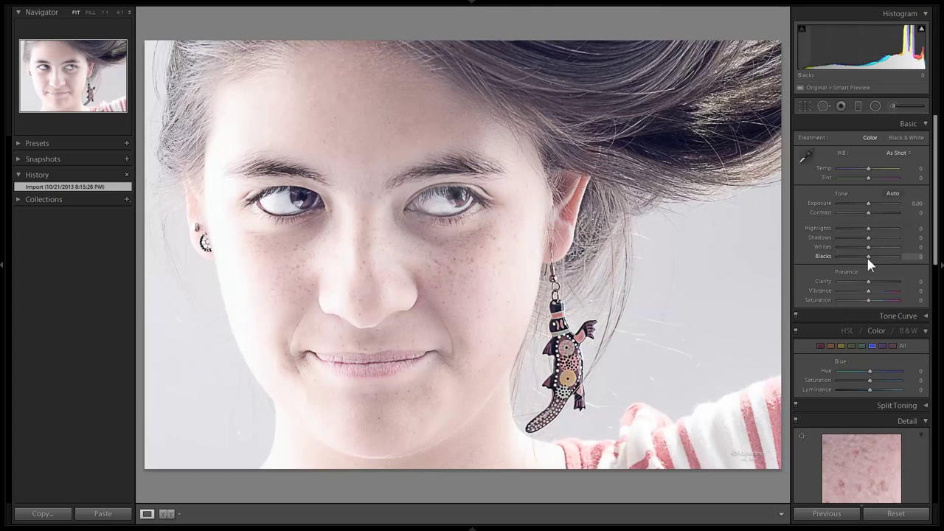
Step: Try Blacks at −72 and Exposure at −0.29 on the freckled girl's portrait, comparing against the imported state and ending on it
left_click_drag(862, 256, 844, 248)
left_click_drag(868, 206, 865, 204)
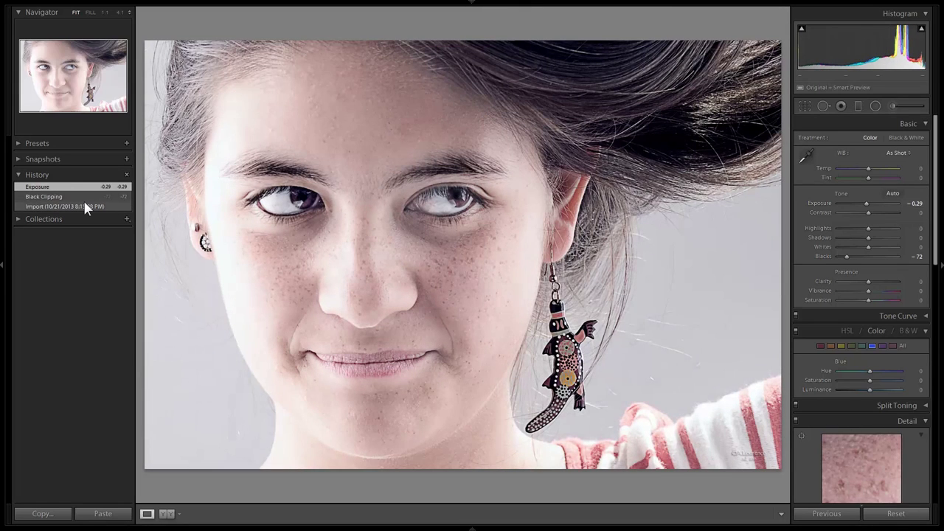
left_click(85, 205)
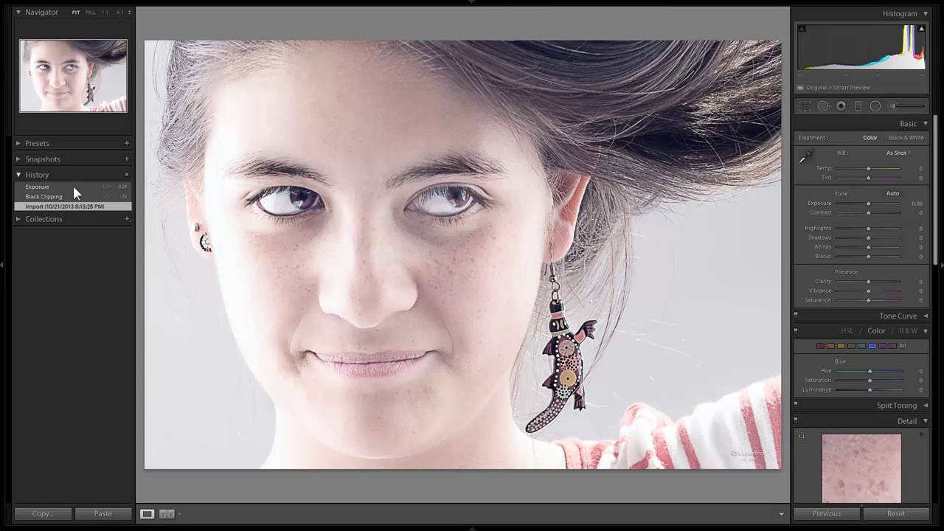
left_click(73, 188)
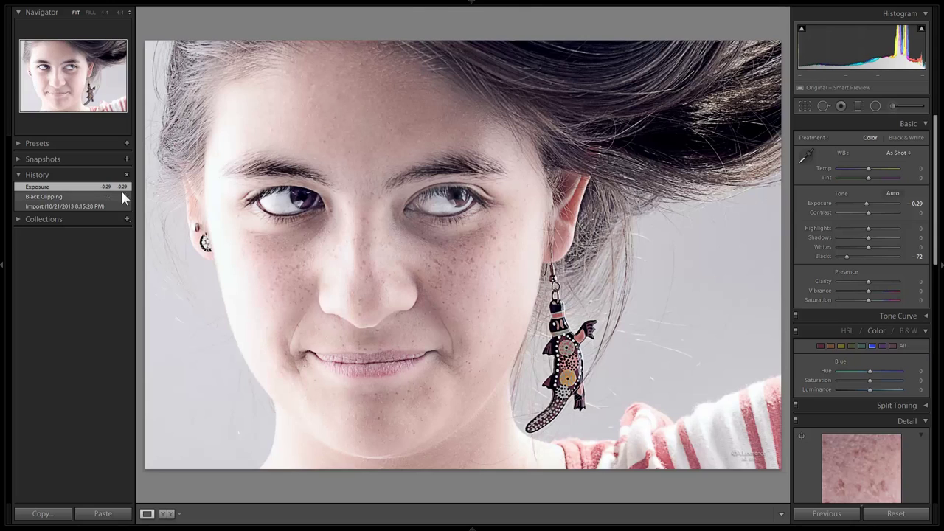
left_click(72, 207)
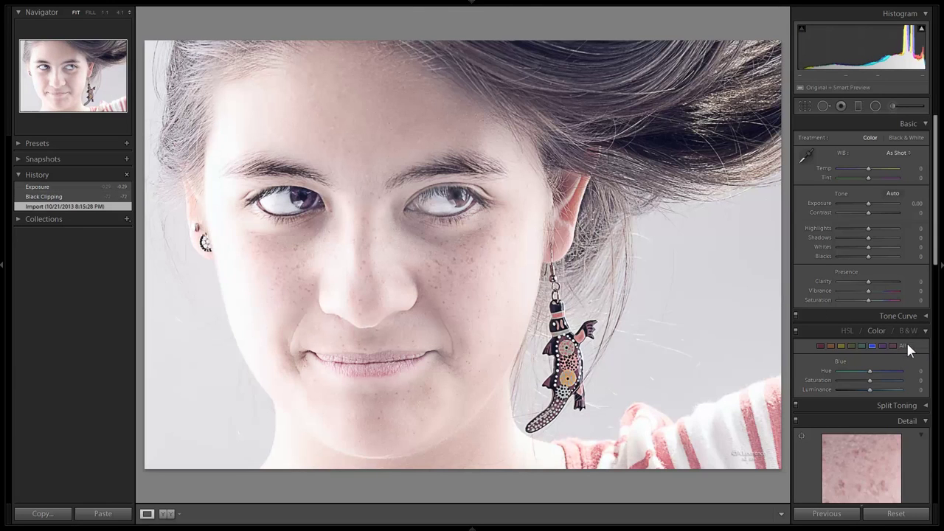
Step: Try a black-and-white conversion of the freckled girl's portrait, and return it to the imported colour state
left_click(913, 329)
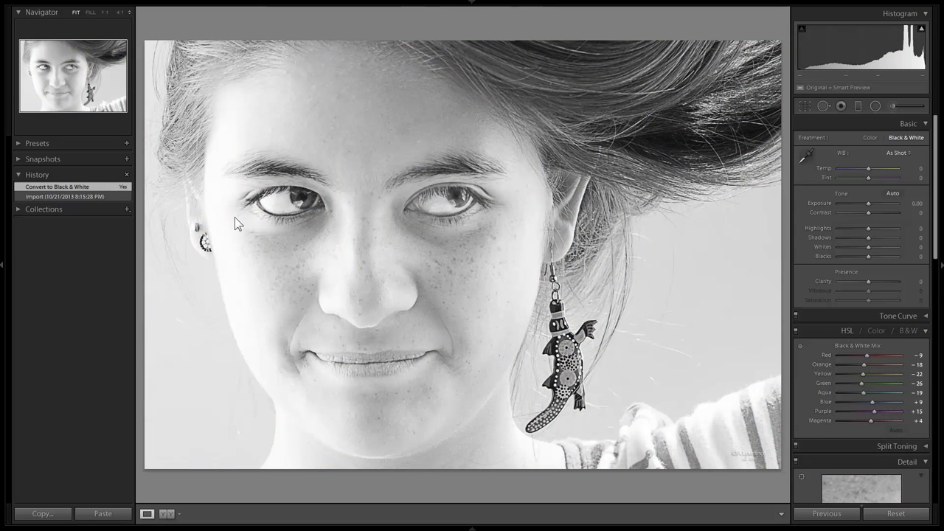
key("v")
left_click(89, 206)
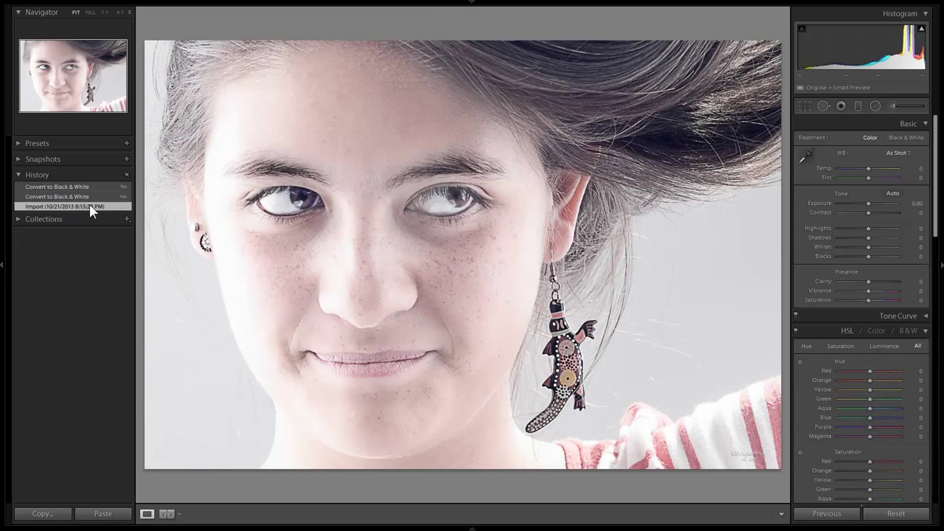
Step: Go to the photo of the two babies, examine it at full size, and try Blacks at −87 before restoring the imported state
key("Right")
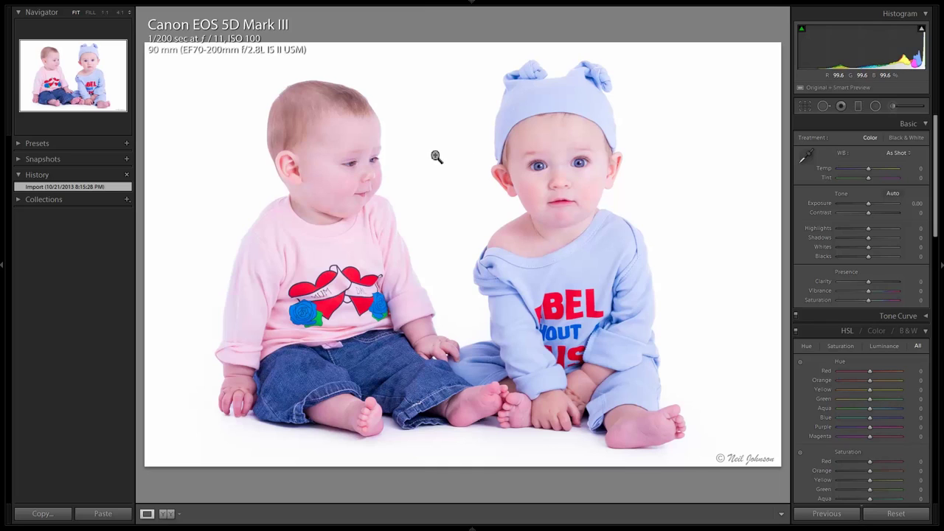
left_click(550, 162)
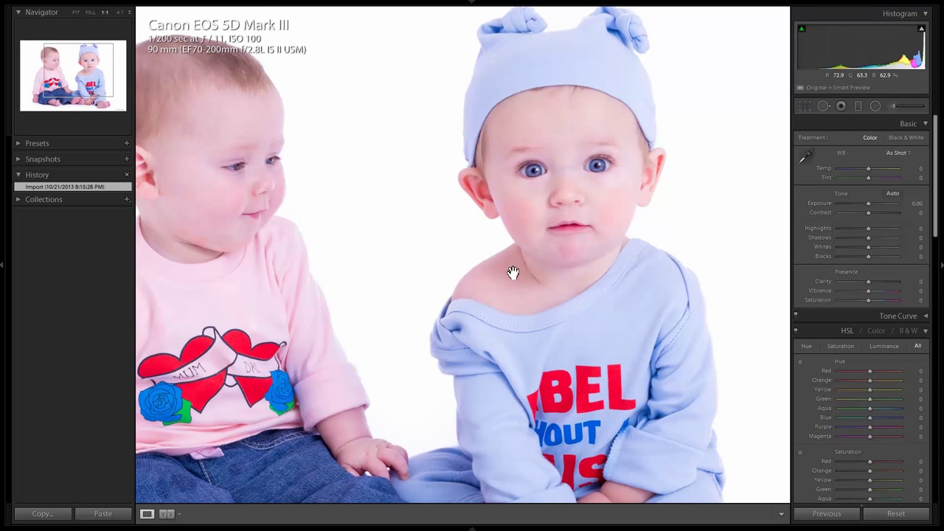
left_click_drag(509, 270, 592, 262)
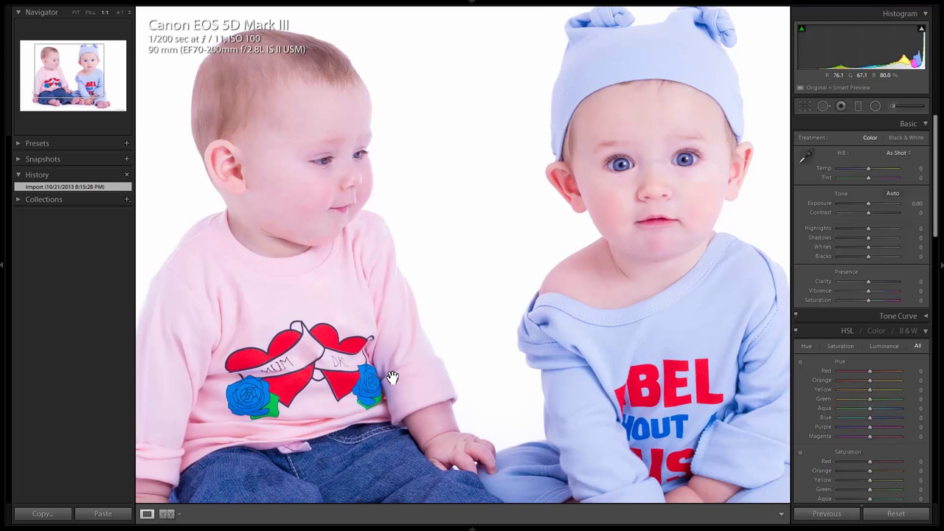
left_click_drag(389, 375, 483, 371)
left_click(483, 371)
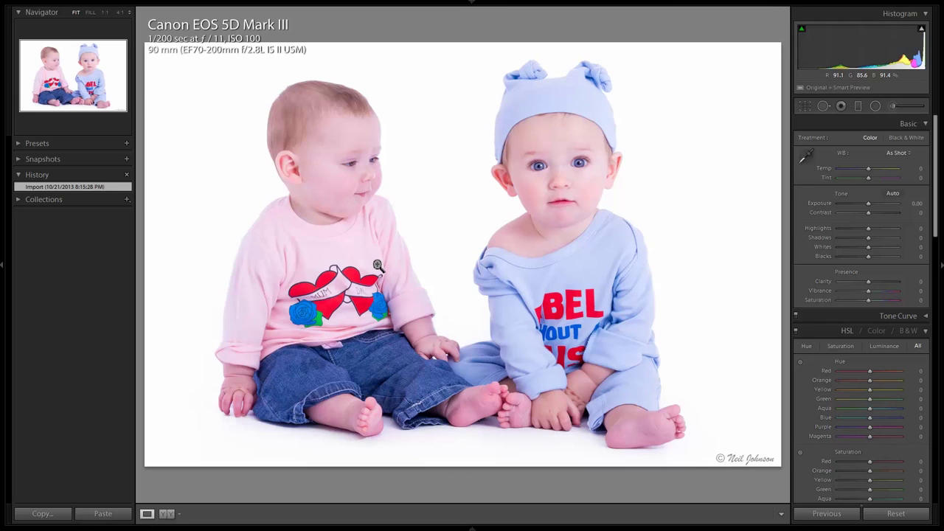
left_click_drag(873, 255, 803, 259)
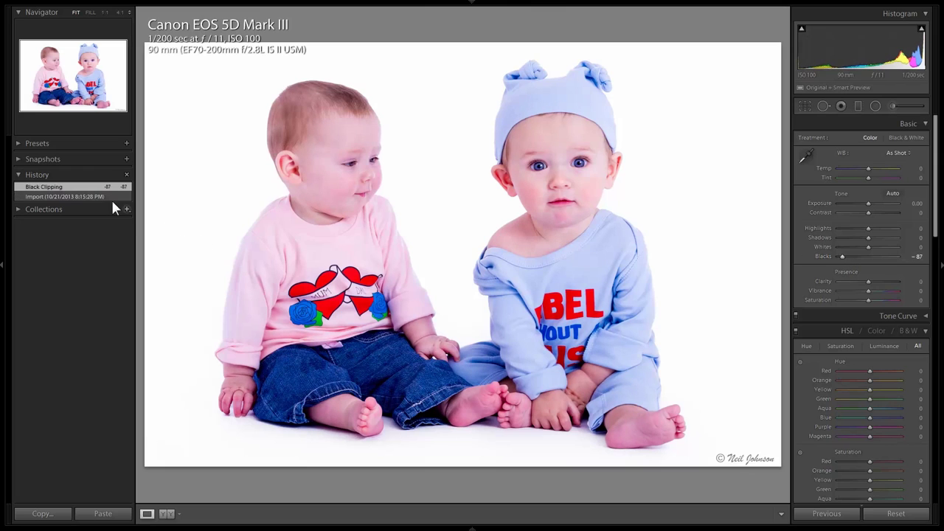
left_click(79, 196)
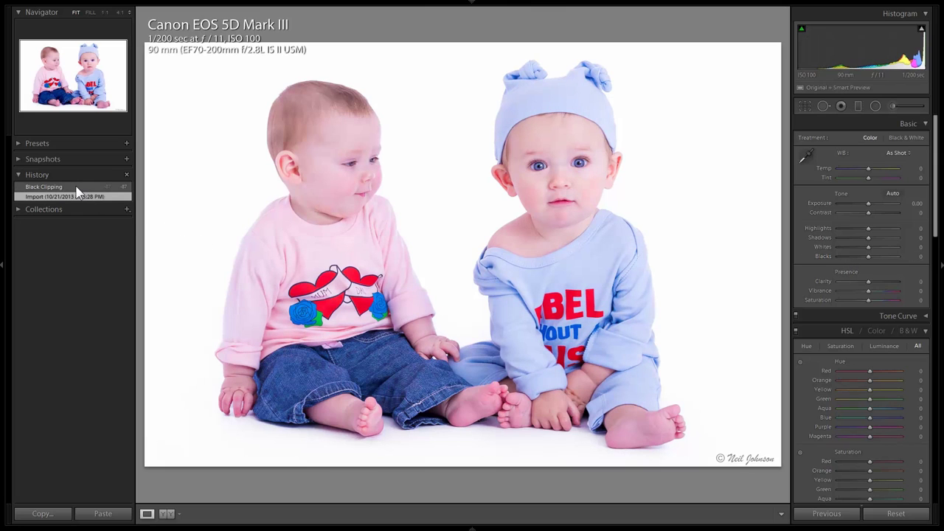
Step: Go to the dragonfly photo, inspect both insects at full size, and set Exposure to +0.70
key("Right")
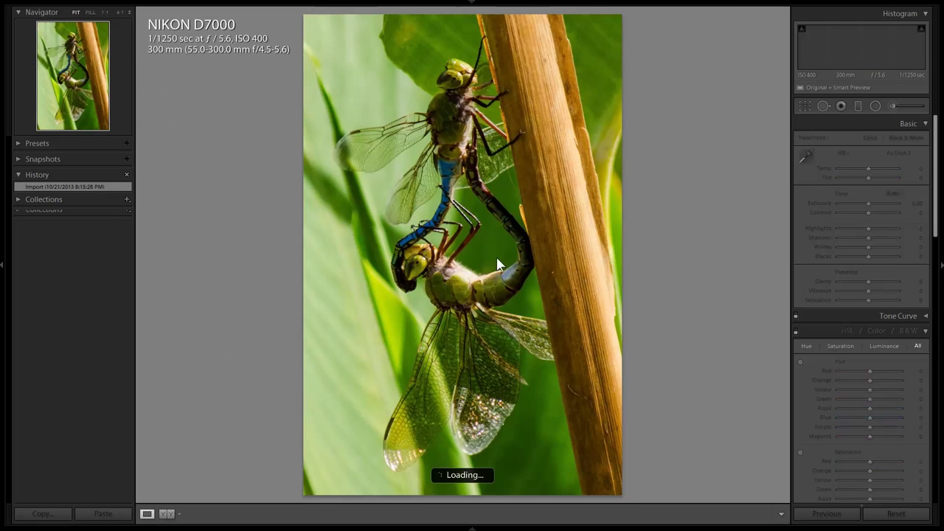
left_click(492, 155)
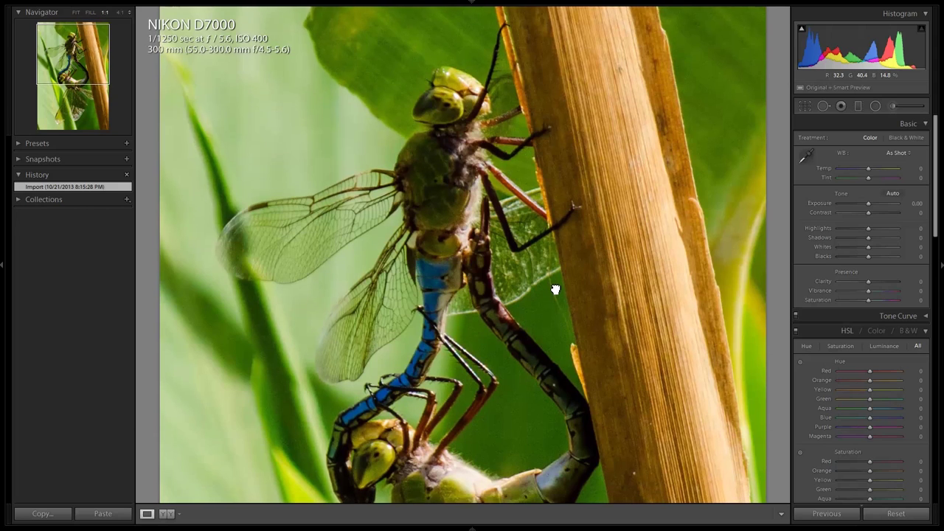
left_click_drag(555, 290, 546, 106)
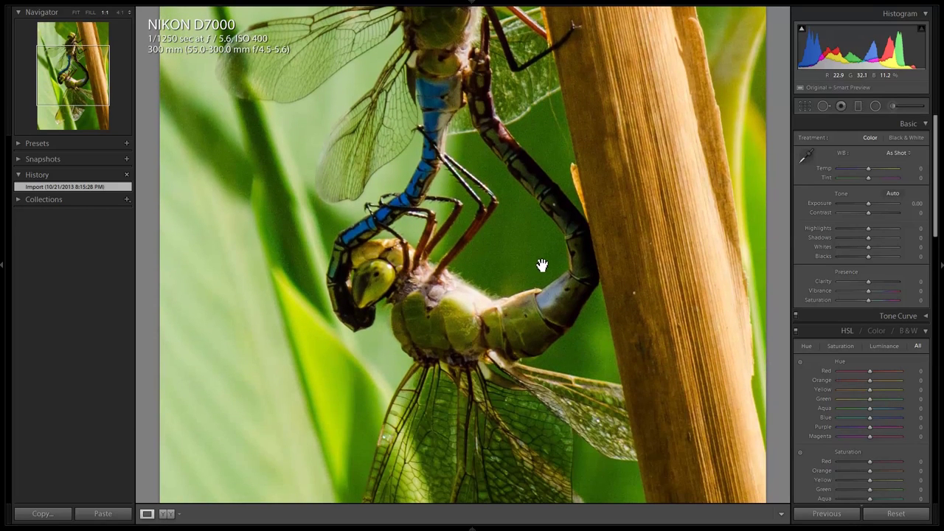
left_click_drag(594, 270, 598, 389)
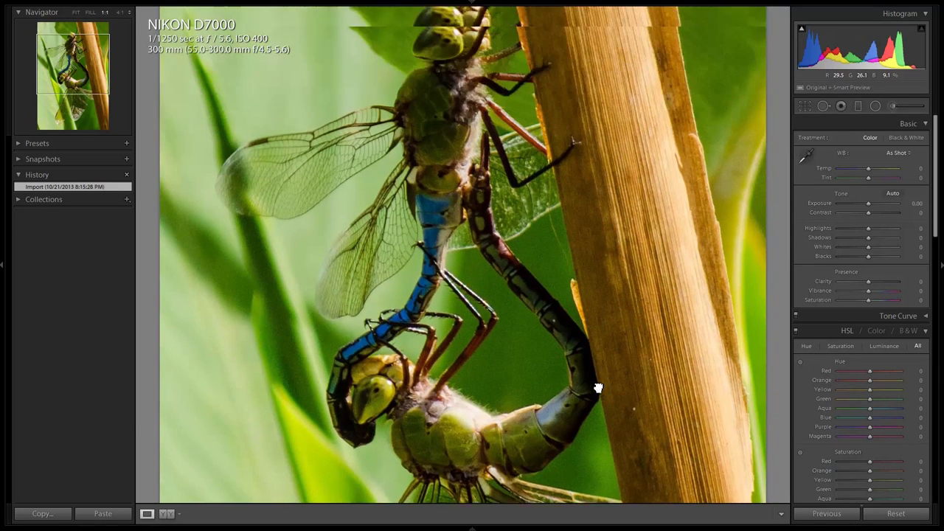
left_click_drag(575, 186, 609, 159)
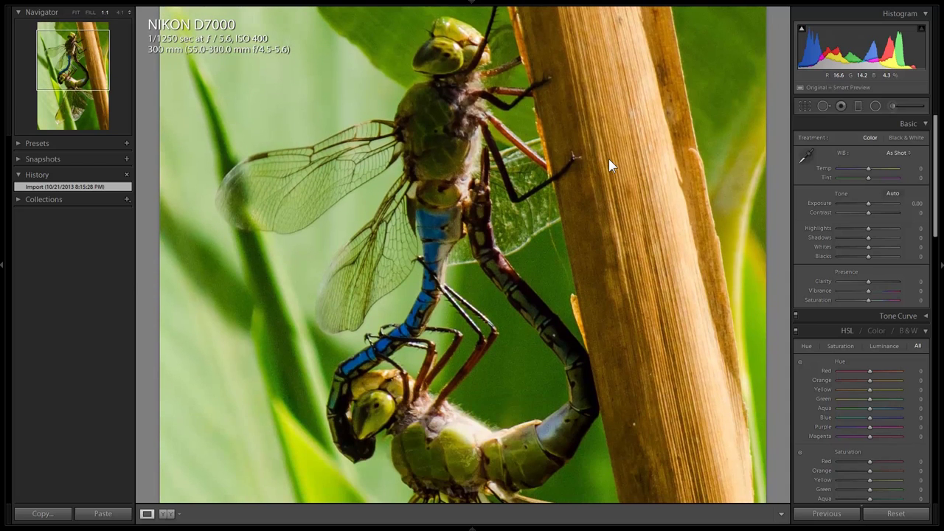
left_click(591, 253)
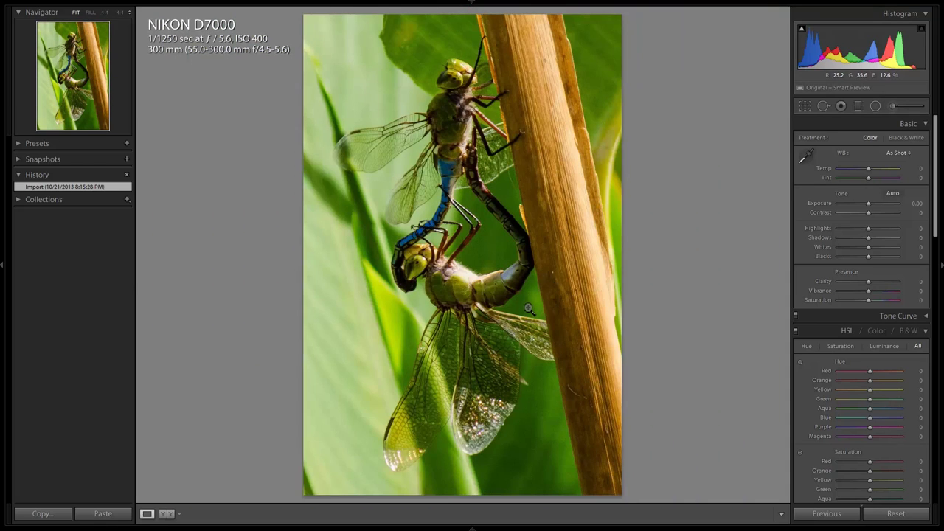
left_click_drag(868, 203, 872, 204)
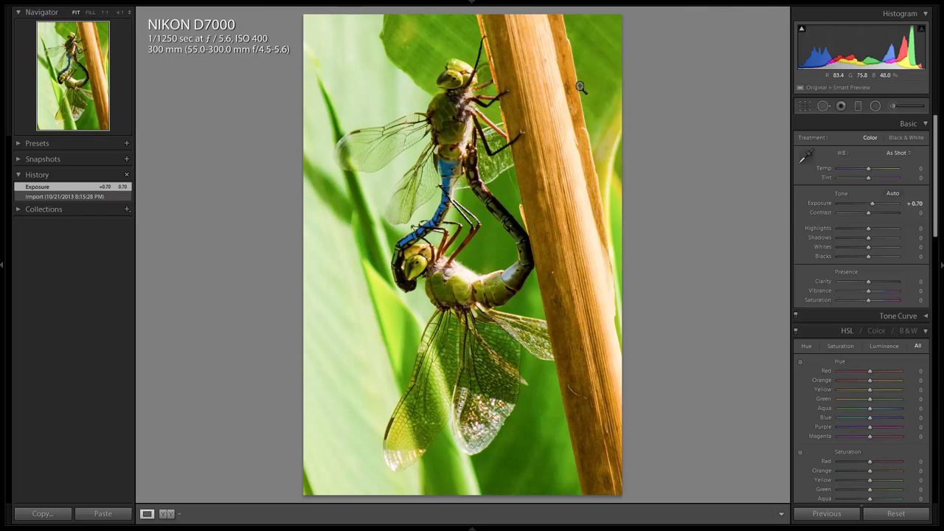
Step: Go to the snowy mountain photo and examine the two climbers on the ridge at full size
key("Right")
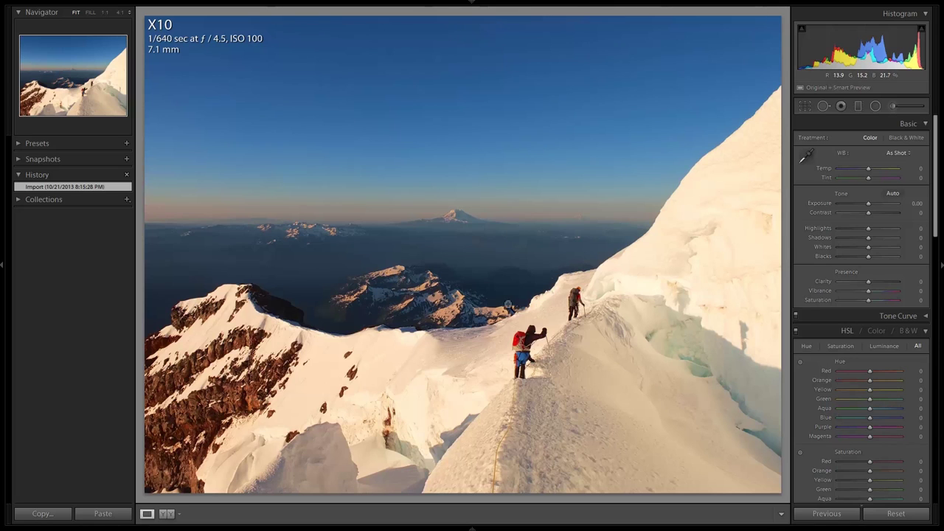
left_click(534, 368)
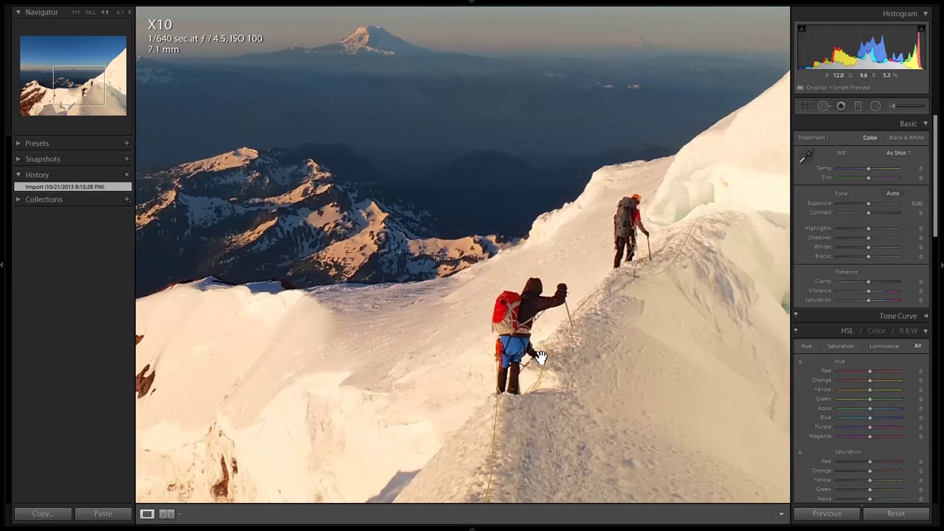
left_click(542, 358)
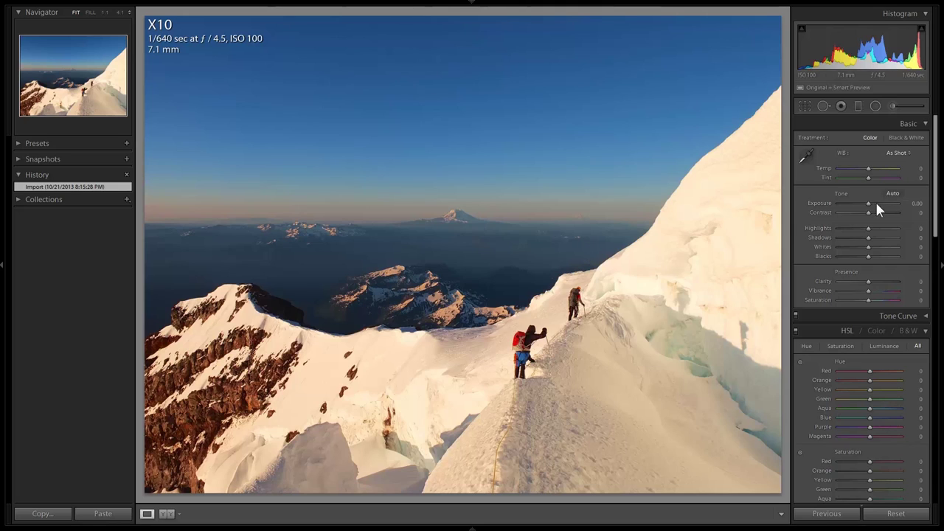
Step: Cool the mountain photo's white balance, comparing Temp −24 with the imported state and settling on Temp −22
left_click_drag(870, 167, 863, 164)
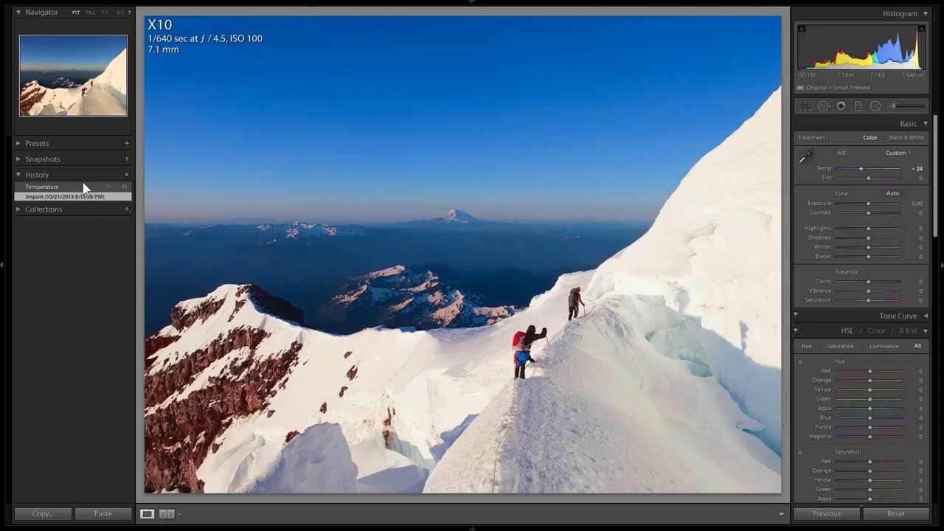
key("ctrl+z")
left_click(84, 187)
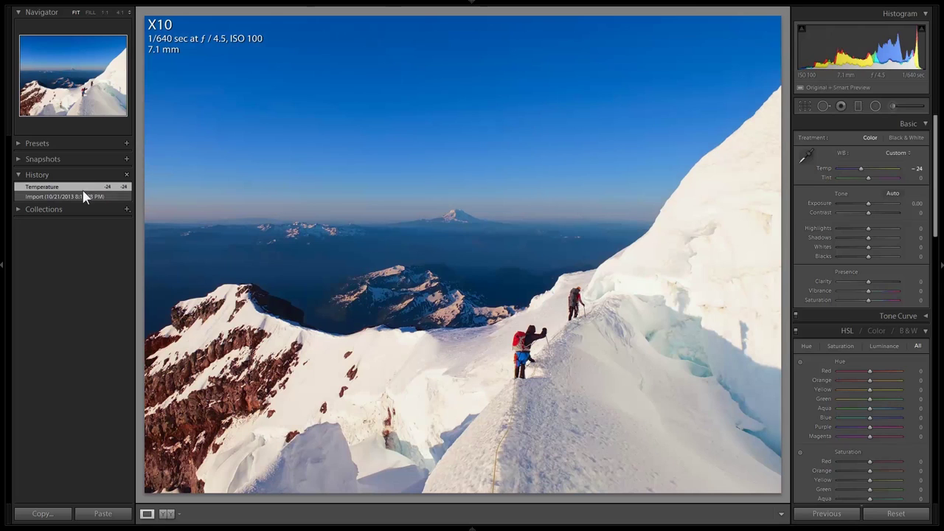
left_click(83, 196)
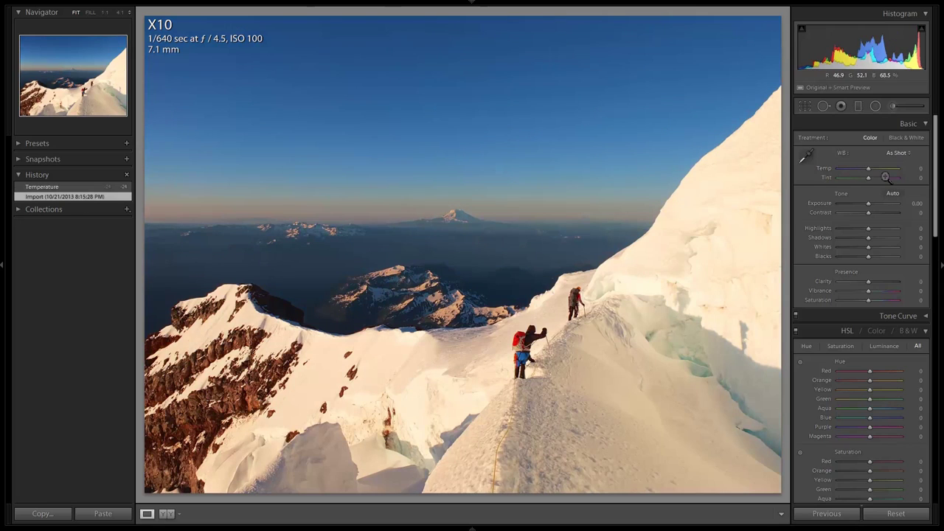
left_click_drag(869, 169, 863, 170)
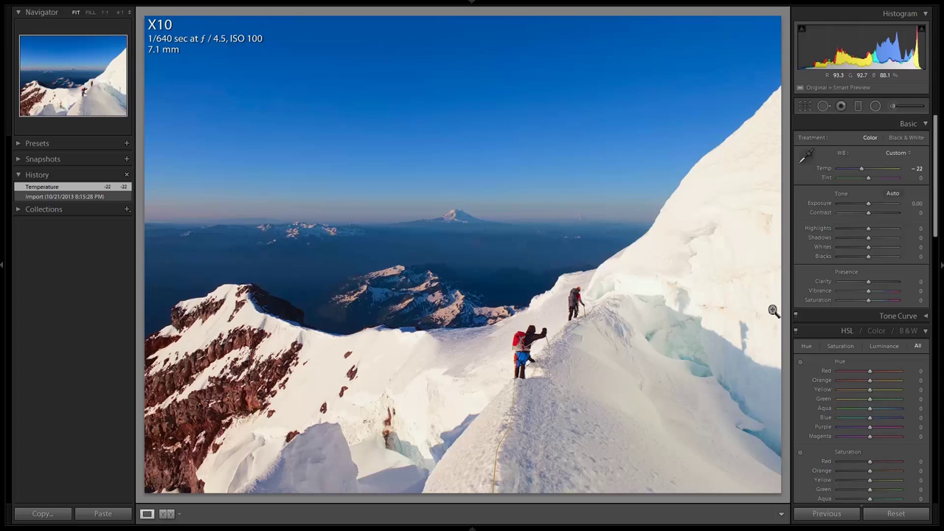
Step: Go to the parrot photo and crop it tighter at its original proportions, trimming the background and the tips of the tail feathers
key("Right")
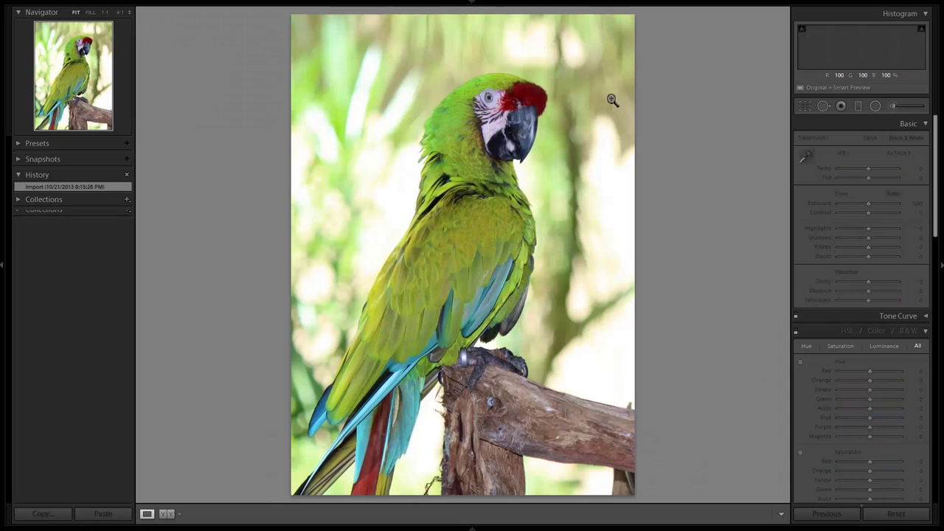
left_click(810, 105)
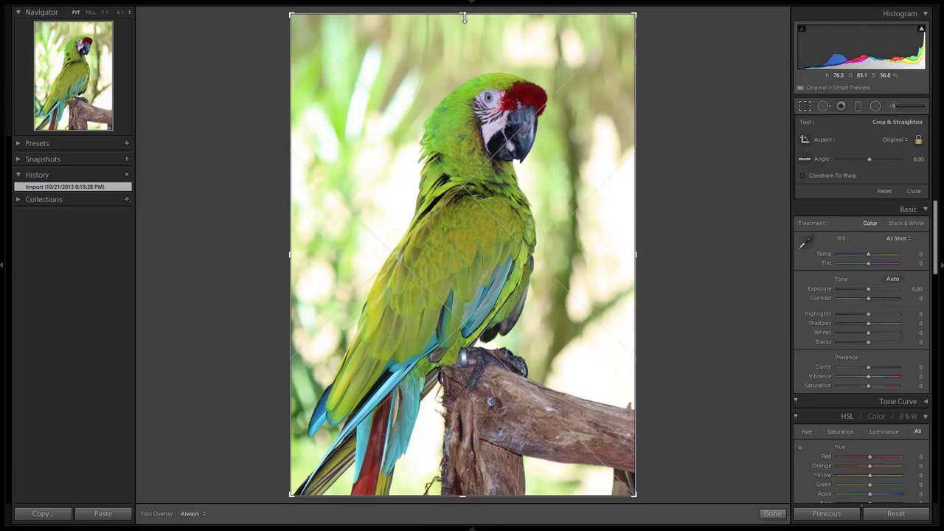
left_click_drag(462, 14, 462, 39)
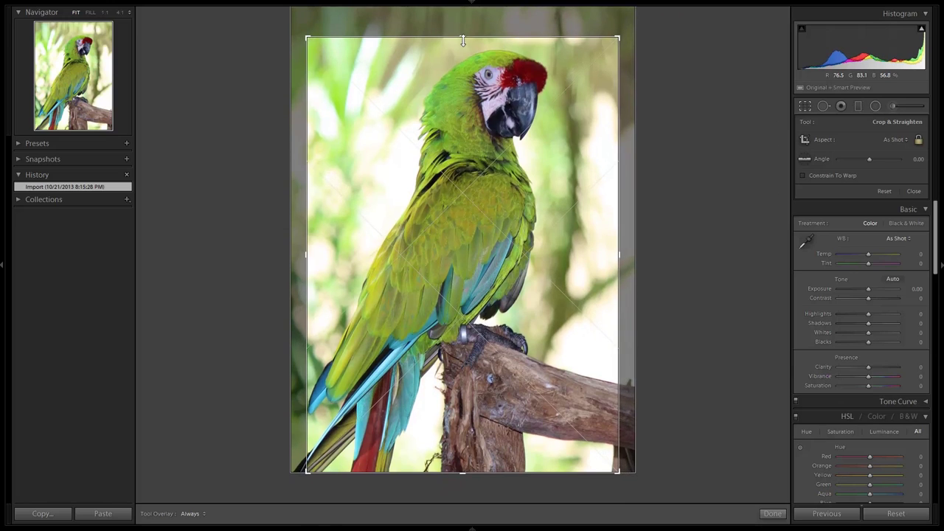
left_click_drag(461, 146, 478, 141)
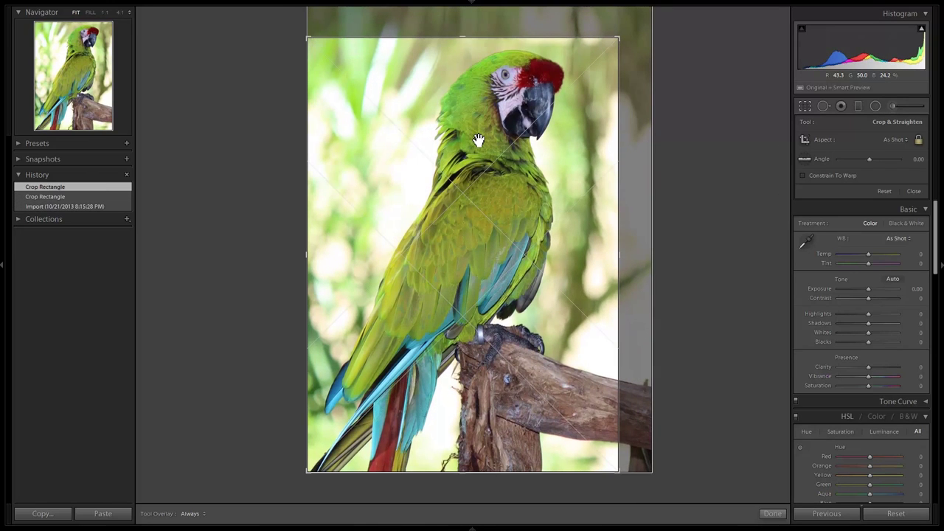
left_click_drag(455, 470, 459, 458)
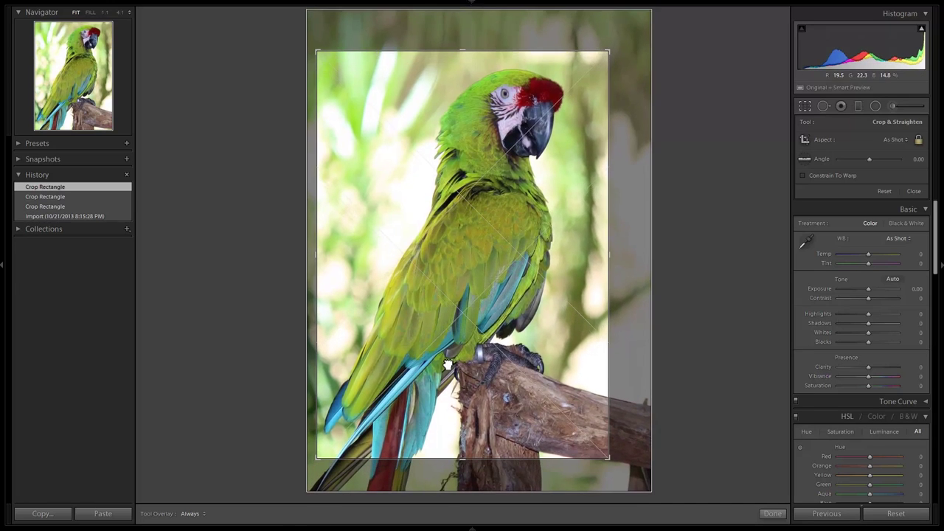
key("Return")
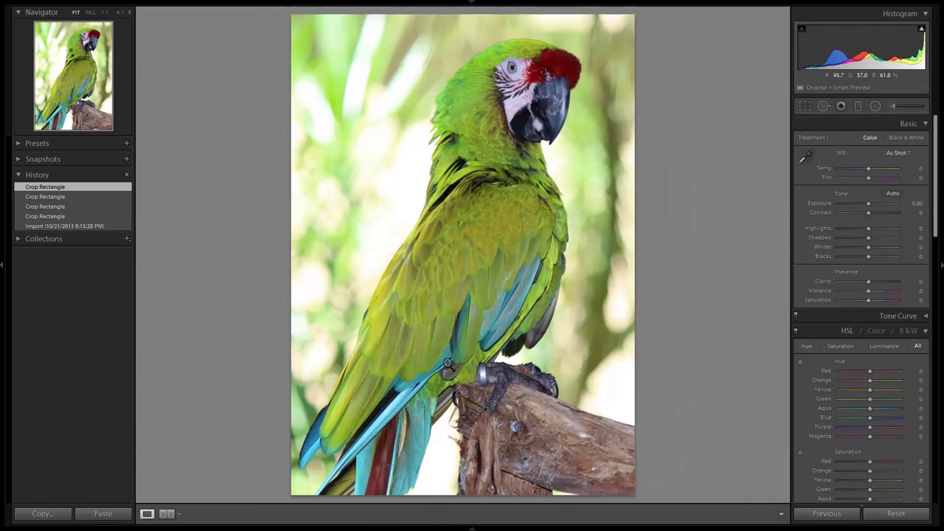
Step: Examine the cropped parrot photo at full size, from the head and beak down to the feet on the branch
left_click(455, 101)
left_click_drag(568, 42, 418, 194)
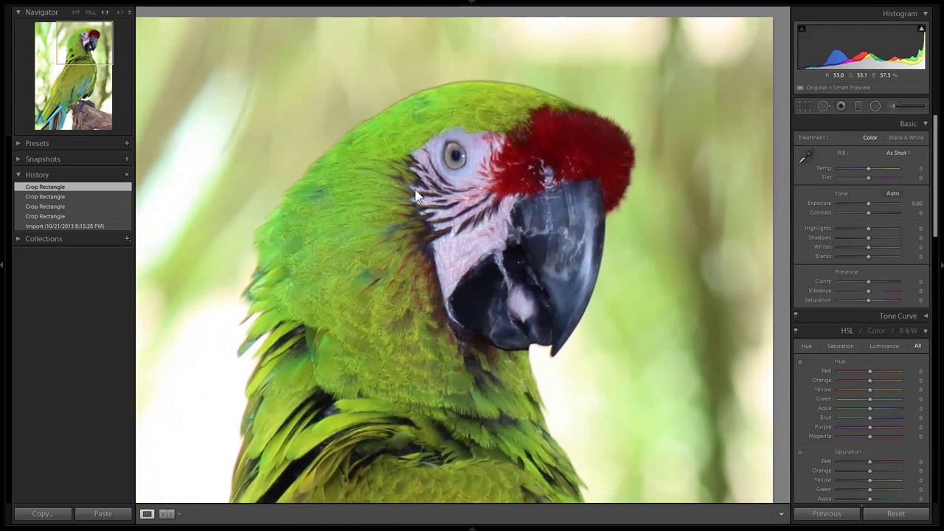
left_click(427, 352)
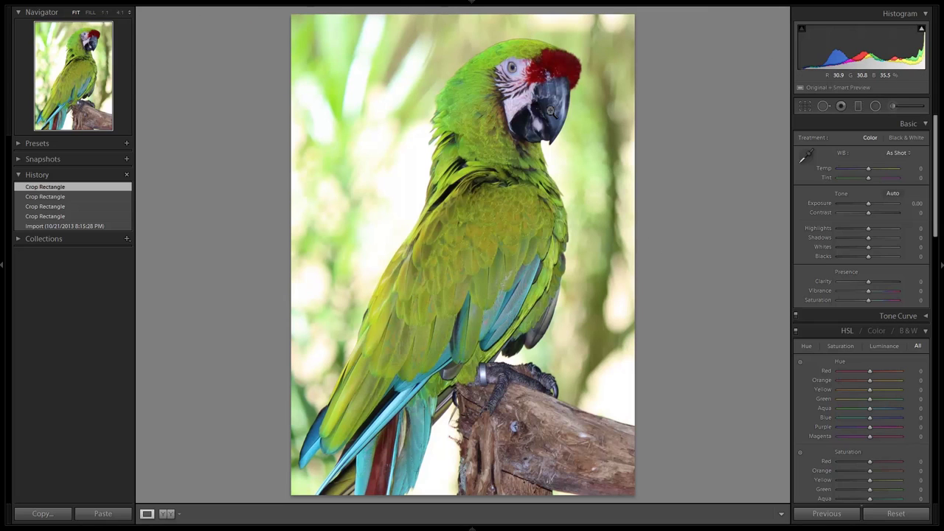
left_click(538, 35)
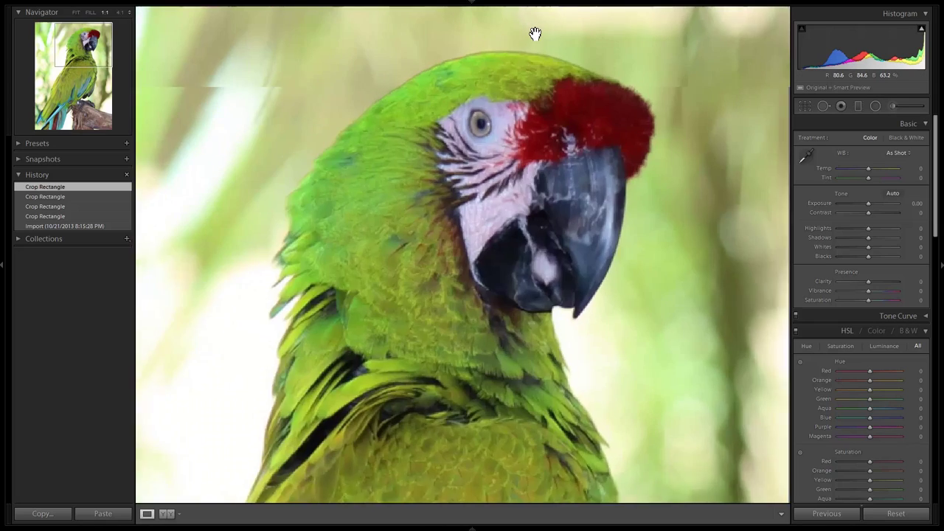
left_click_drag(495, 365, 510, 135)
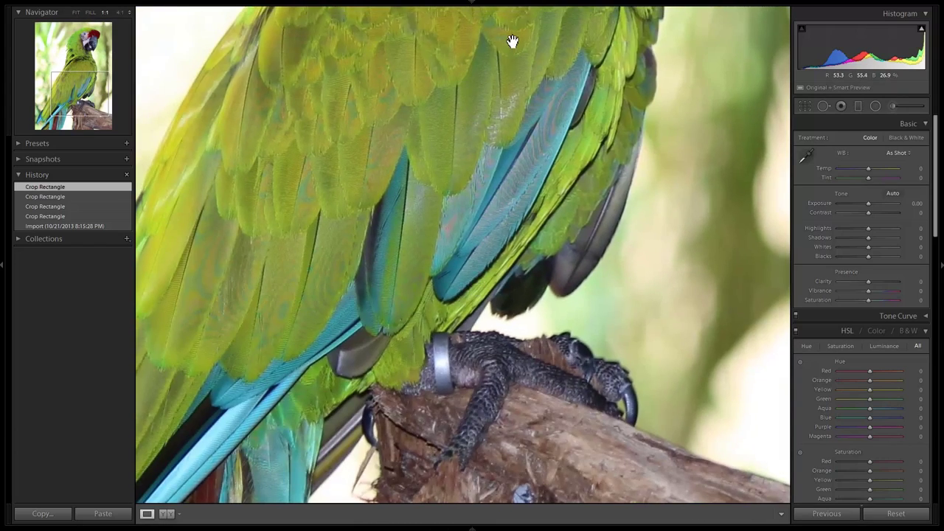
left_click_drag(509, 38, 539, 347)
left_click_drag(544, 74, 549, 314)
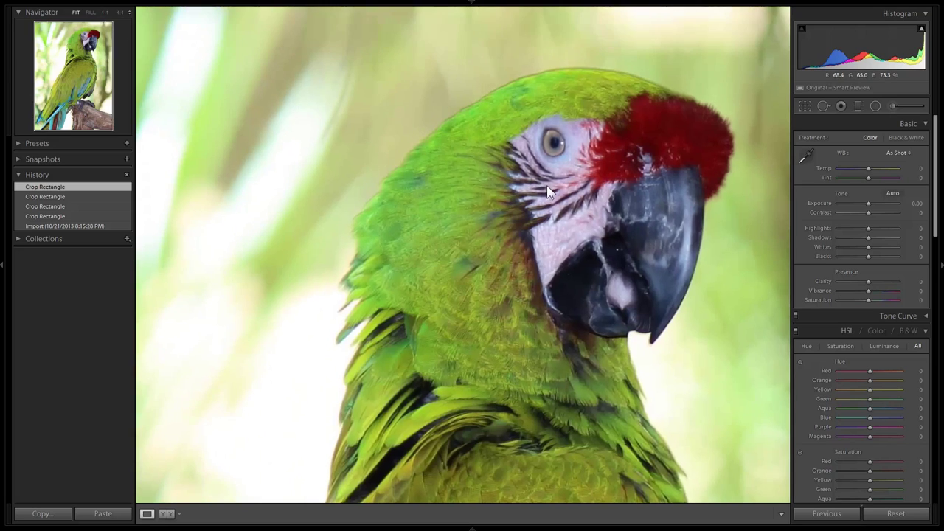
left_click(547, 185)
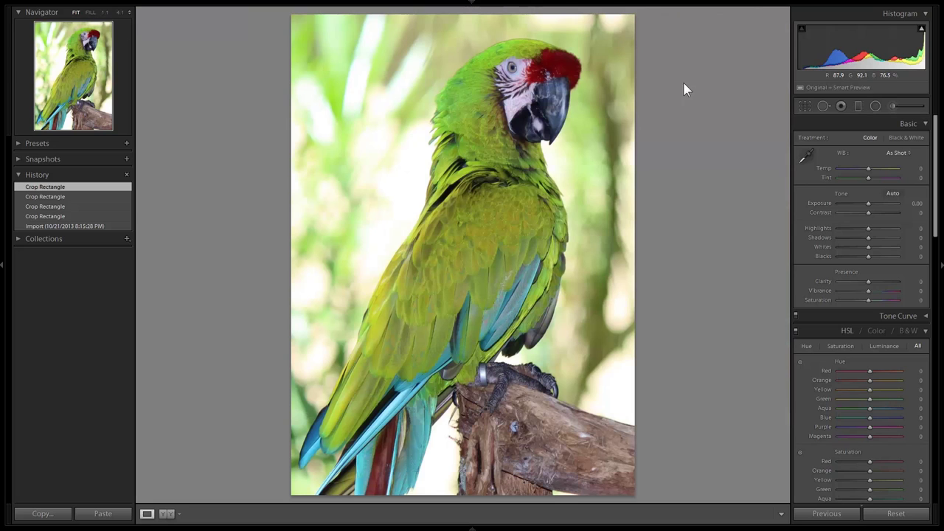
Step: Crop the parrot photo further to the head and upper body, leaving out the branch and tail
left_click(804, 107)
left_click_drag(470, 457, 474, 393)
left_click_drag(512, 353, 480, 350)
key("Return")
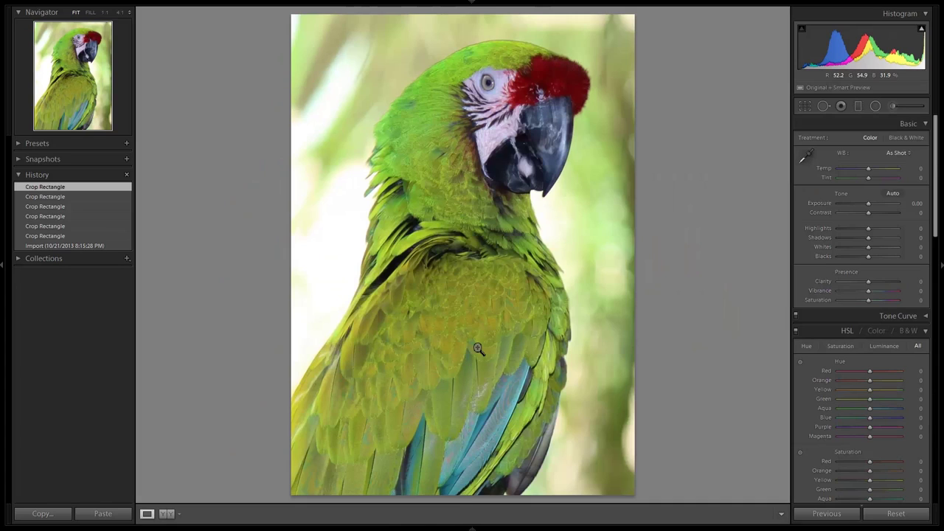
Step: Go to the black-and-white photo of the two children and crop it tighter around them, trimming the sky and the background beside the girl
key("Right")
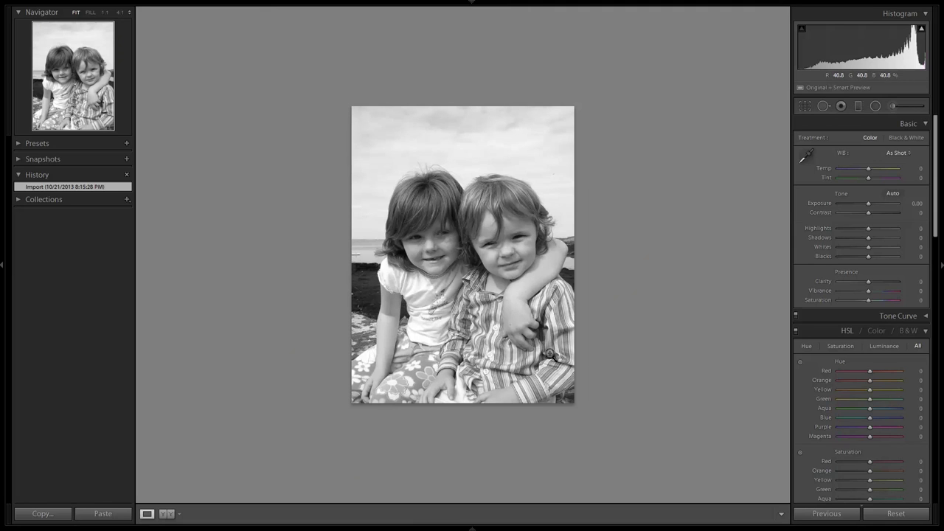
left_click(804, 106)
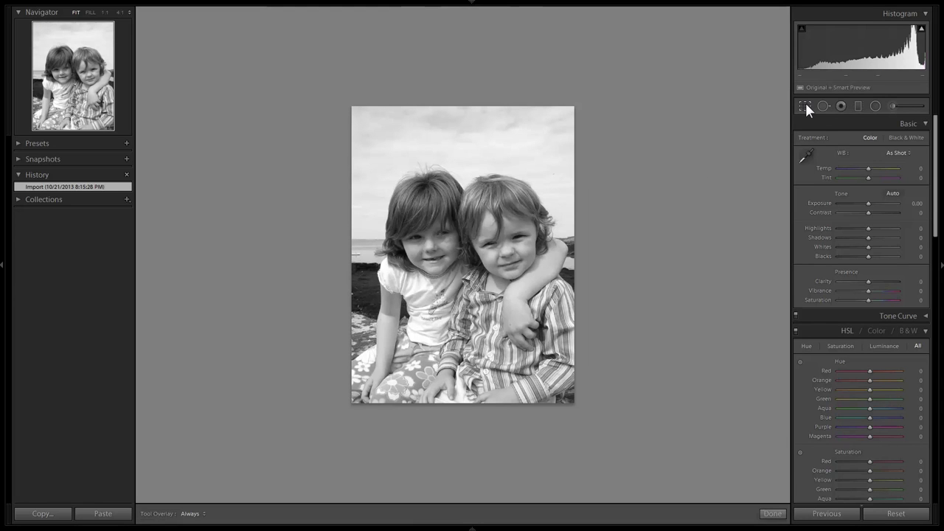
left_click_drag(467, 18, 469, 56)
left_click_drag(473, 190, 458, 169)
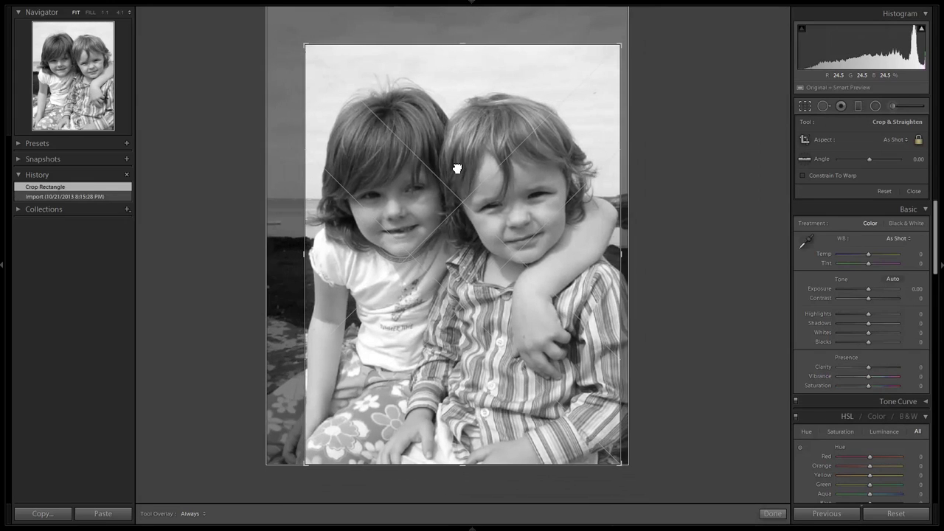
key("r")
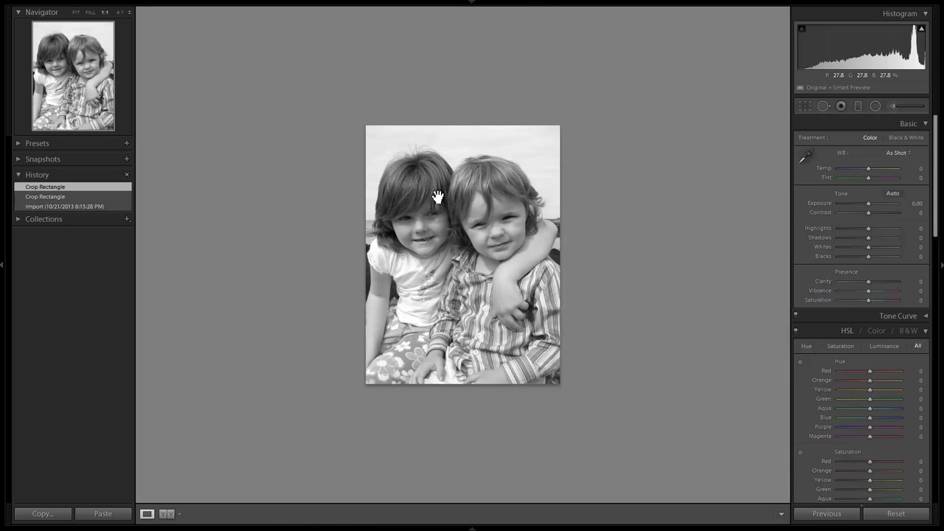
left_click(108, 16)
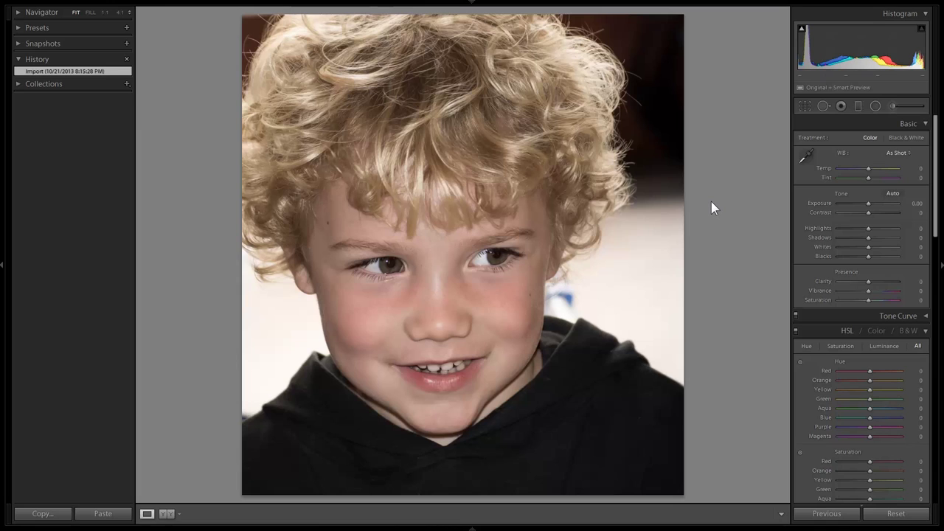
Step: Lift the shadows of the curly-haired child's portrait to +42
left_click_drag(866, 237, 878, 237)
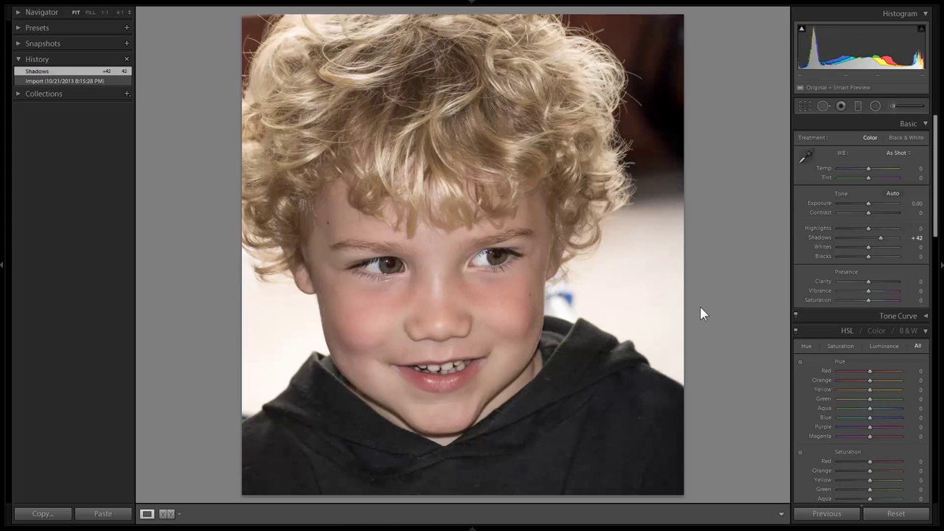
Step: Go to the sunset river photo and examine it at full size, from the cathedral and water to the riverside trees and buildings
key("Right")
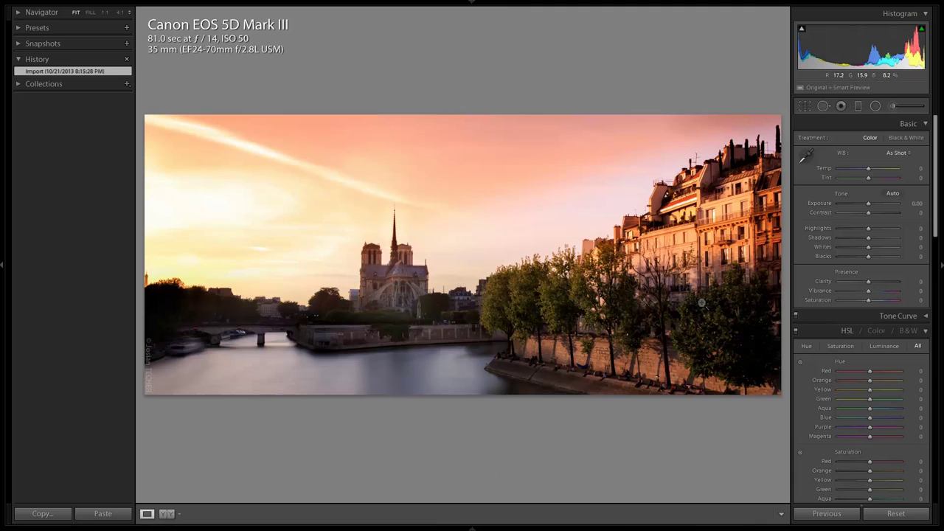
left_click(425, 270)
left_click(455, 264)
left_click(386, 377)
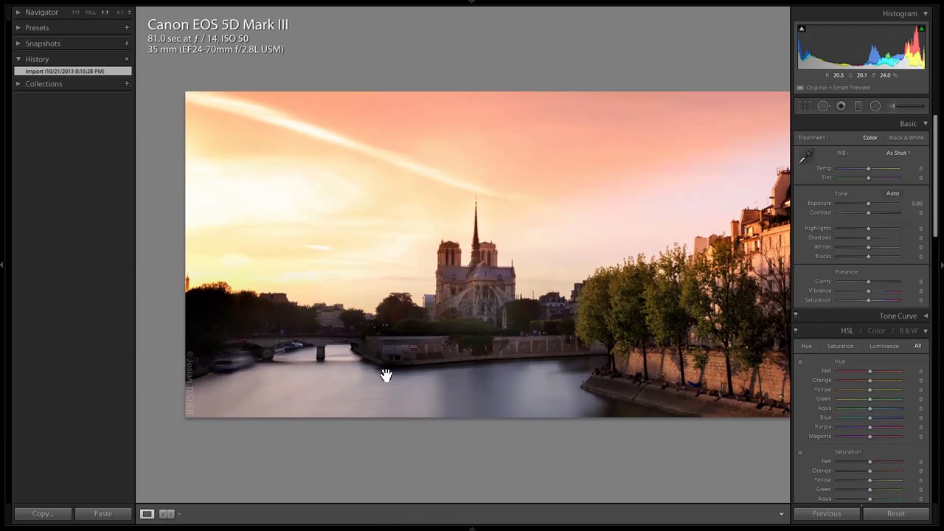
left_click(386, 376)
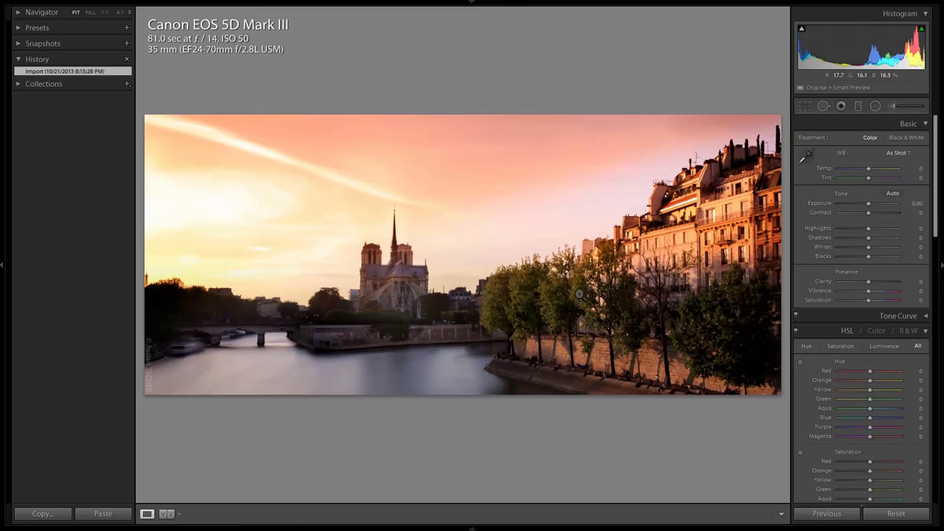
left_click(521, 305)
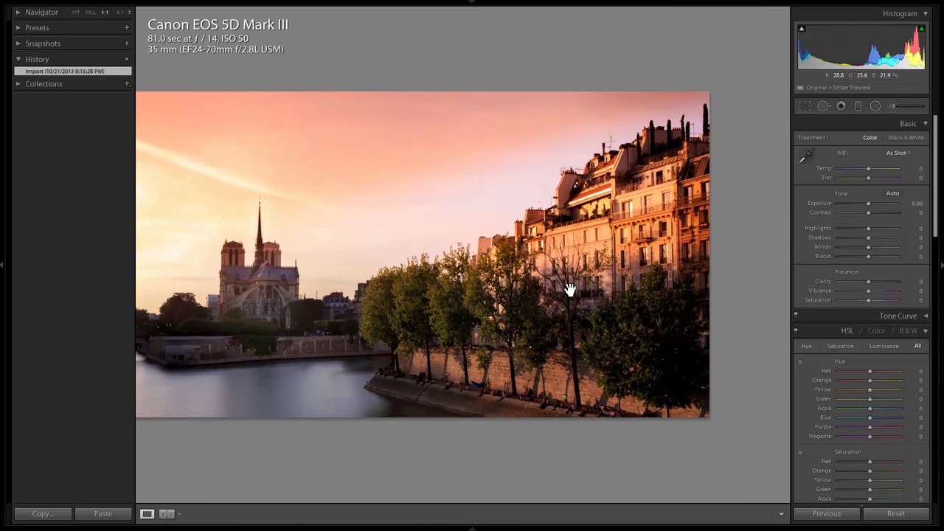
left_click(525, 290)
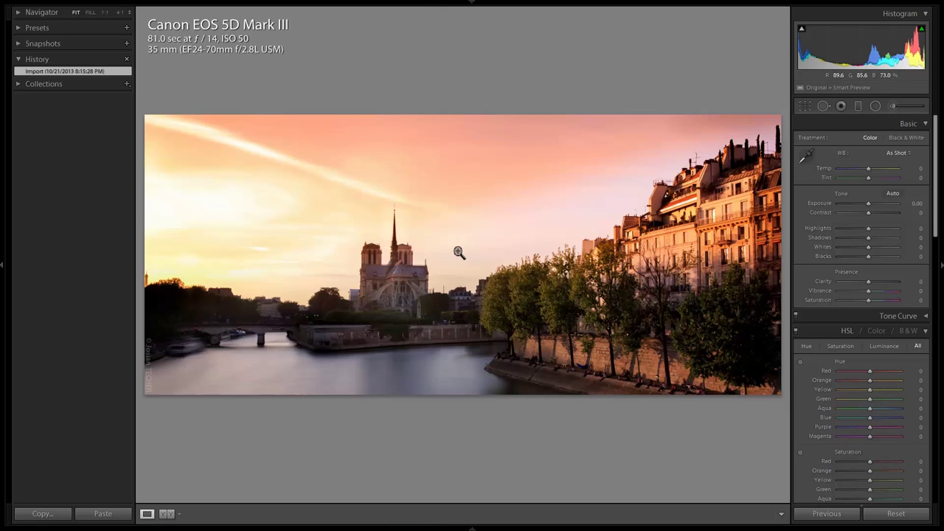
Step: Crop the sunset river photo at its original proportions, cutting away part of its left side
left_click(805, 105)
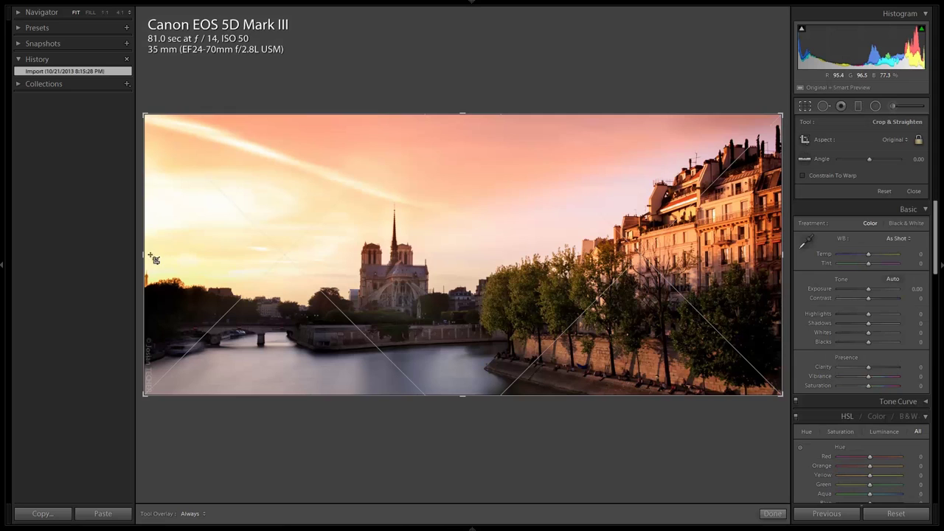
left_click_drag(145, 254, 197, 259)
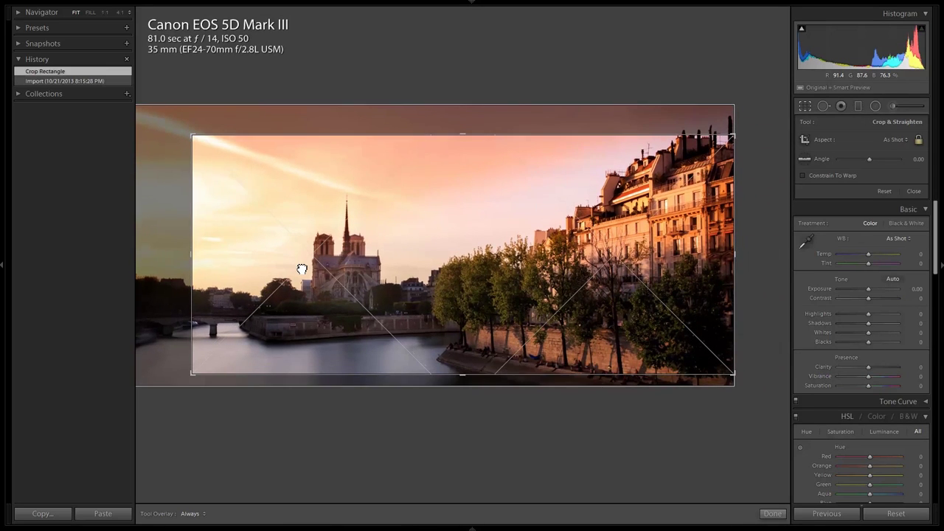
double_click(300, 276)
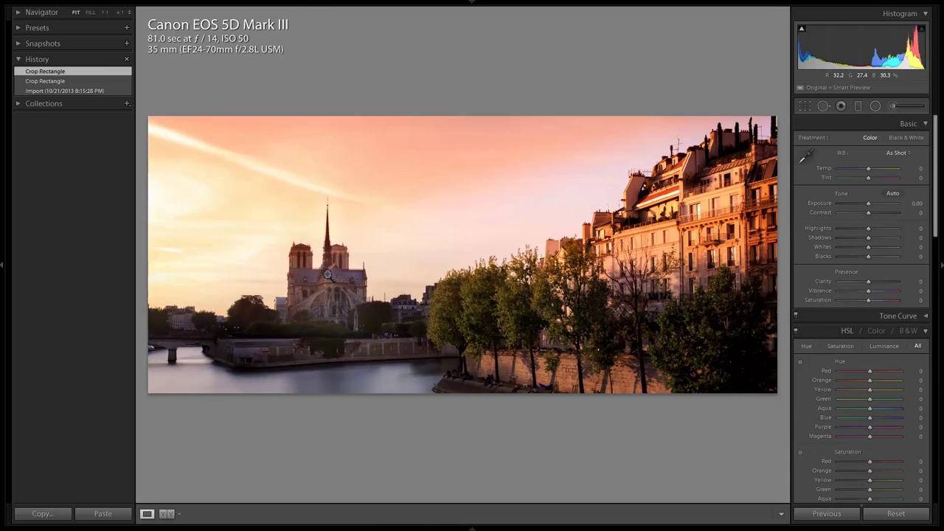
Step: Unlock the crop's aspect ratio, restore the full height while trimming more off the left side, and compare the result with the imported state
left_click(806, 105)
left_click(918, 139)
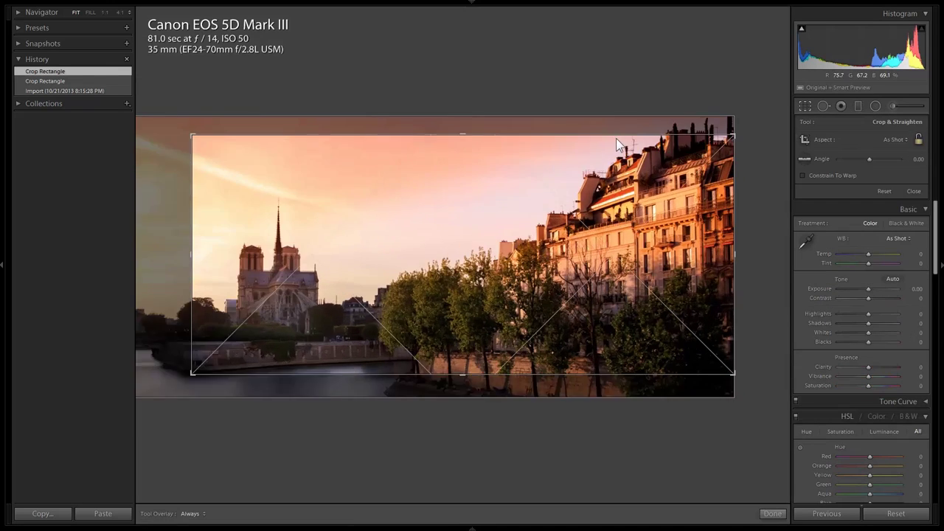
left_click_drag(462, 131, 461, 101)
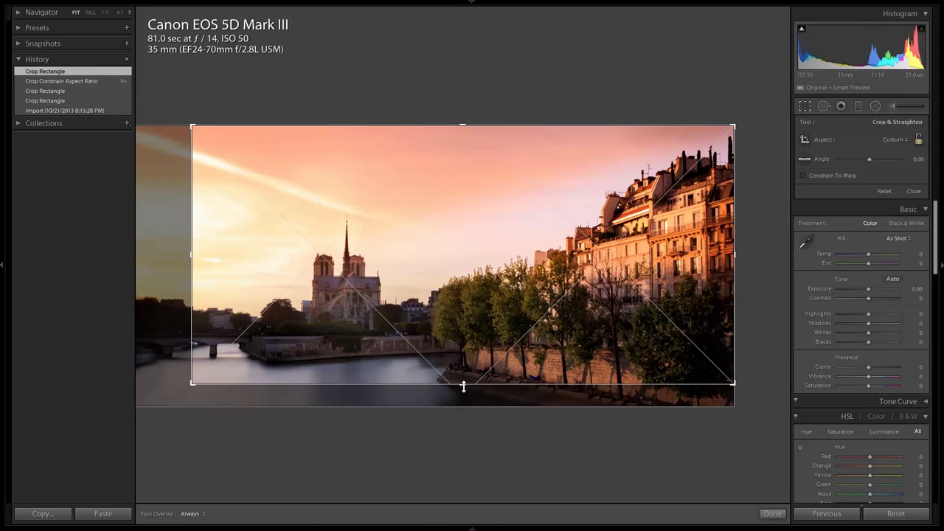
left_click_drag(462, 384, 445, 412)
left_click_drag(190, 260, 209, 270)
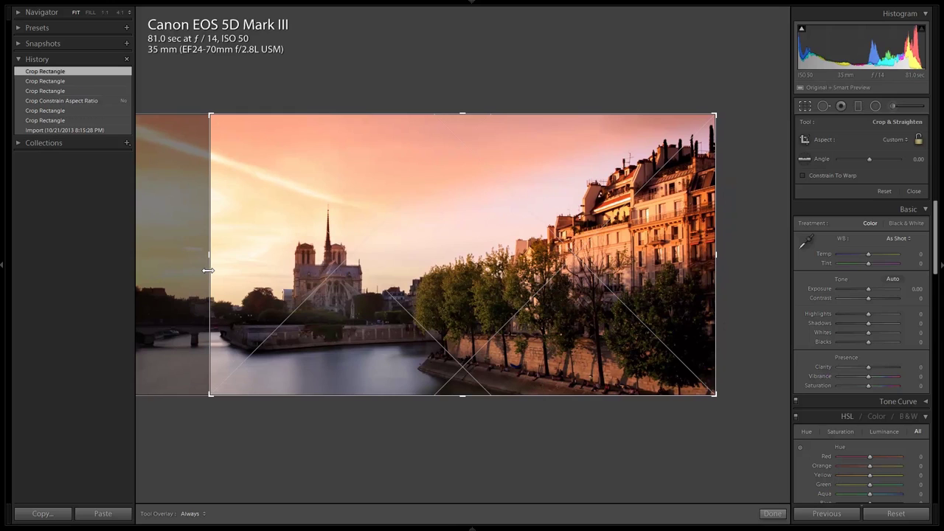
key("Return")
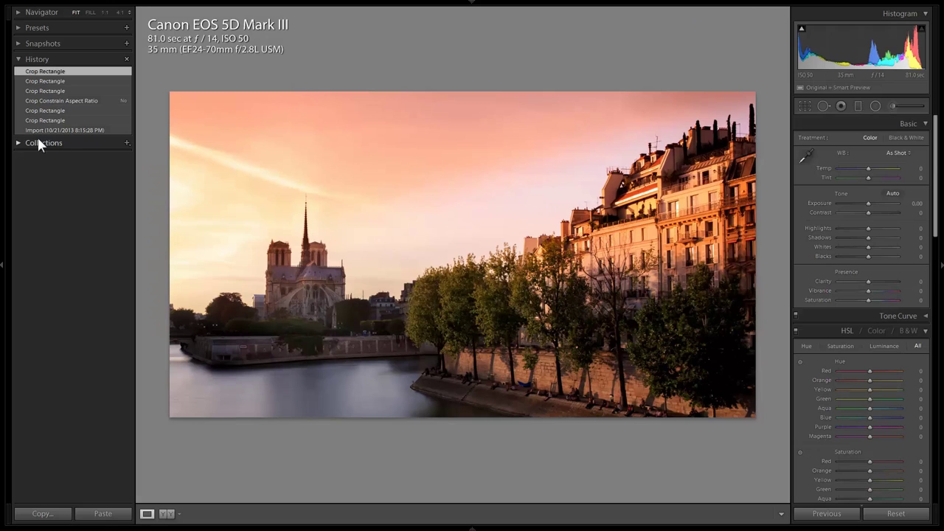
left_click(72, 129)
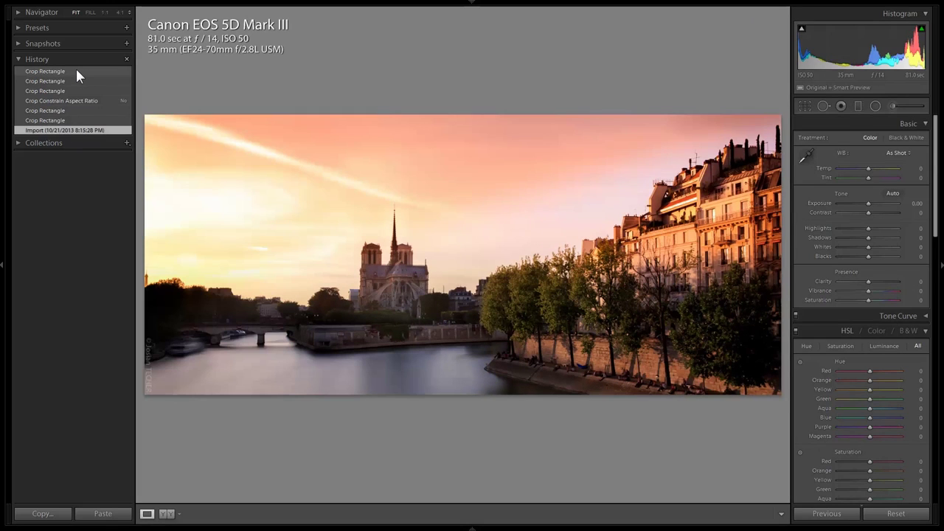
left_click(76, 72)
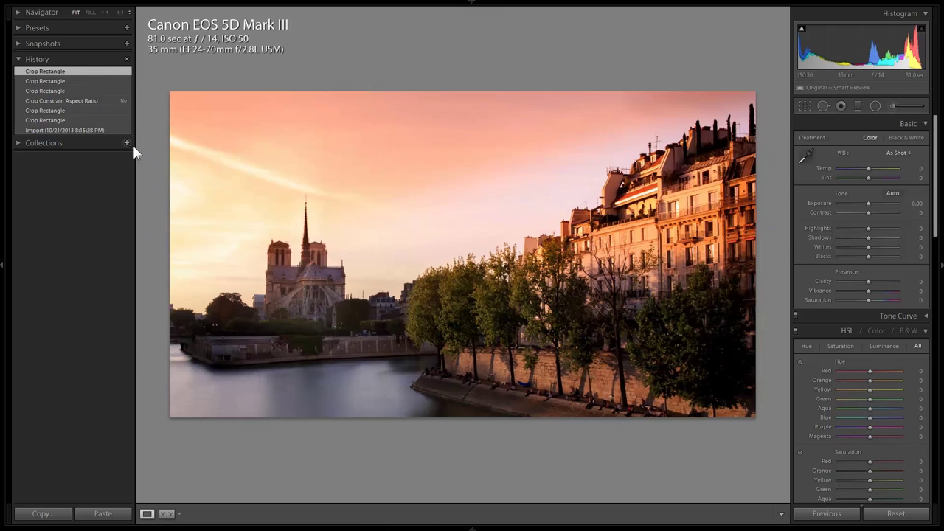
Step: Go to the black-and-white street musicians photo and crop it slightly tighter, trimming its top and left side
key("Right")
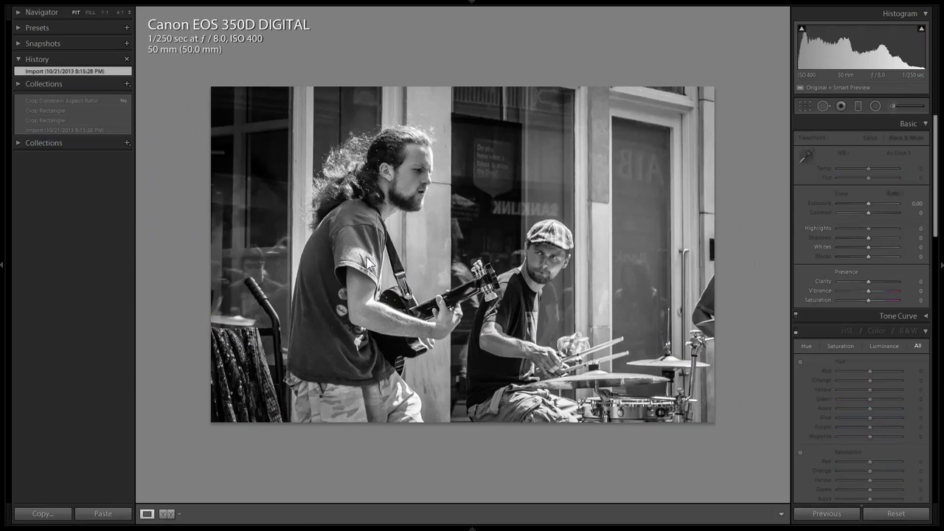
left_click(806, 105)
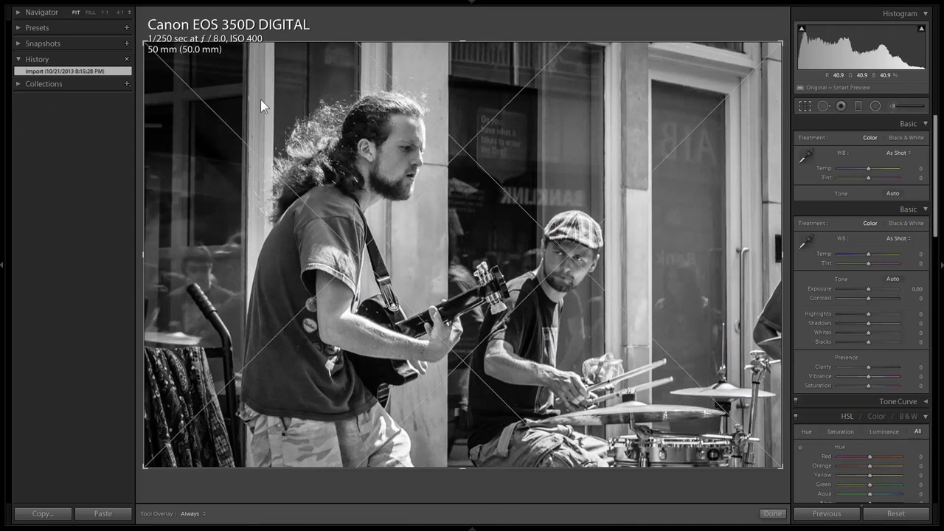
left_click_drag(148, 46, 151, 57)
key("Return")
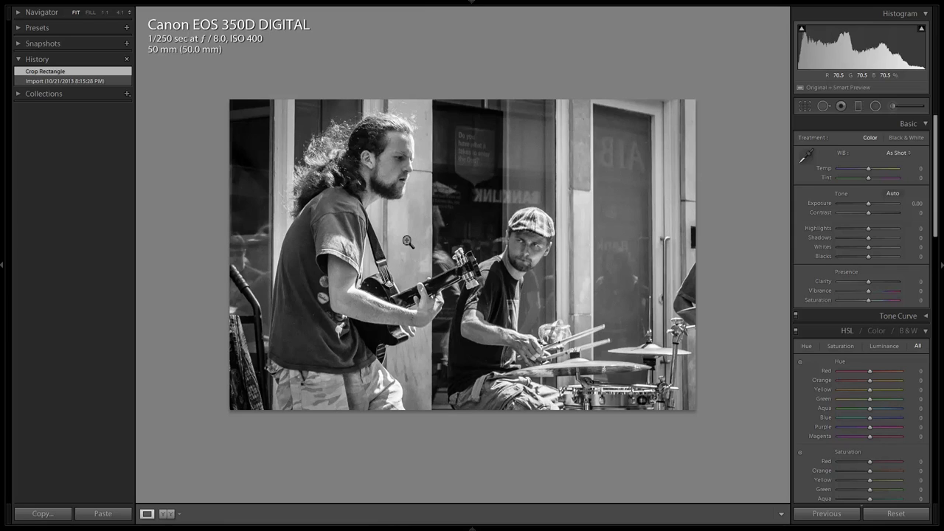
Step: Go to the barn photo and heal the thin dark line along the upper part of its left edge
key("Right")
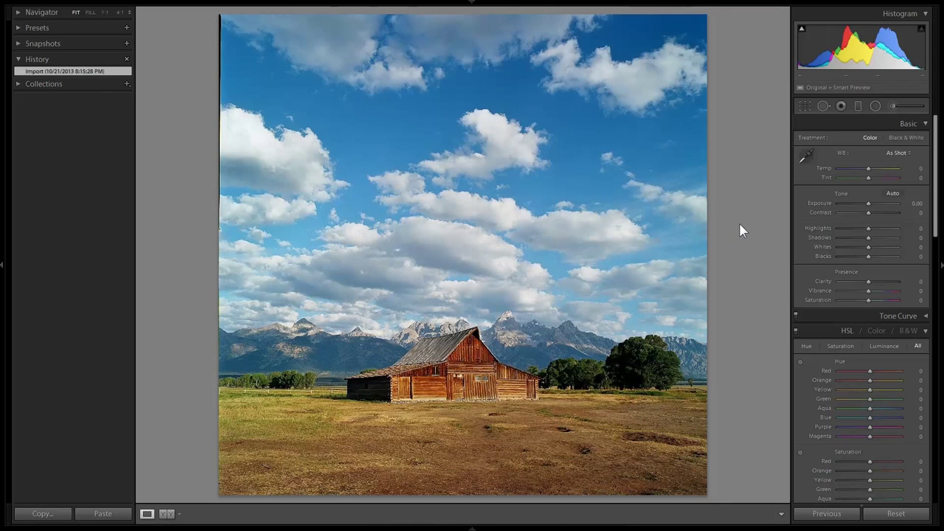
left_click(458, 363)
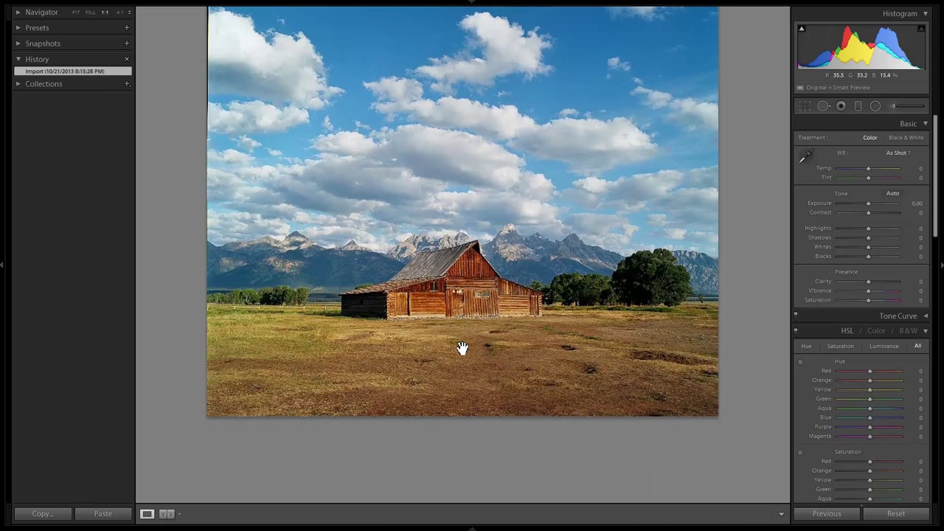
left_click(462, 264)
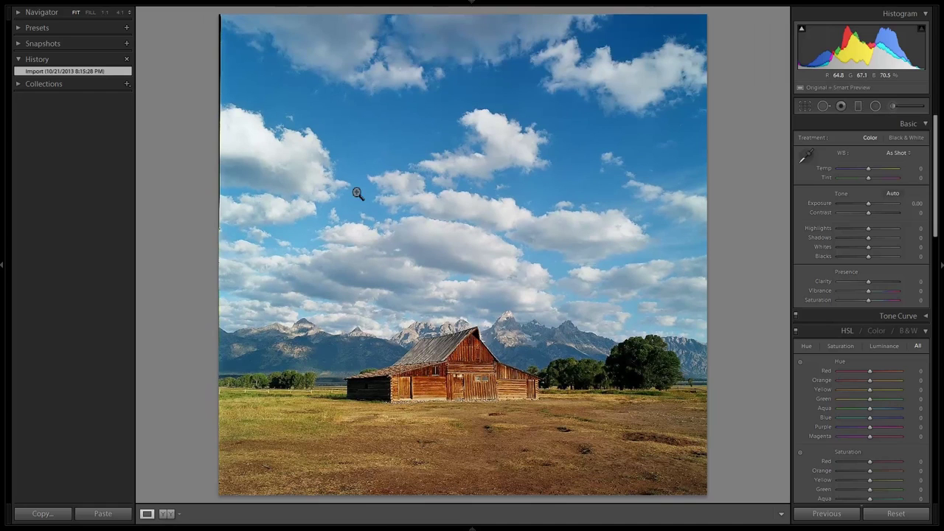
left_click(223, 28)
left_click(824, 106)
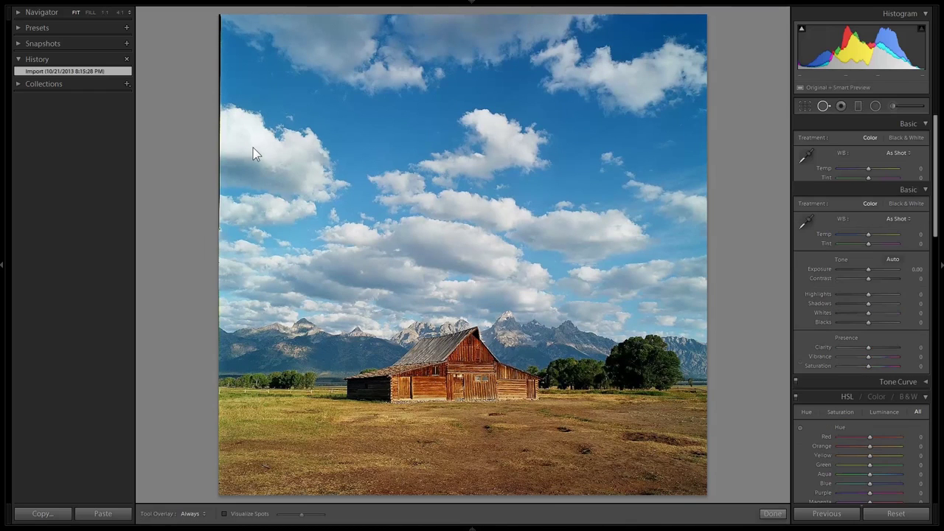
left_click_drag(223, 193, 223, 221)
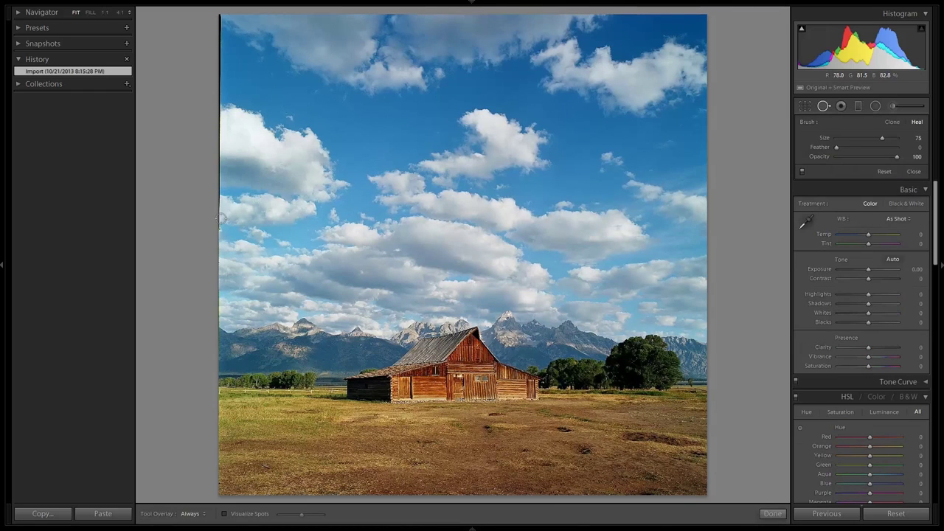
left_click_drag(221, 189, 220, 13)
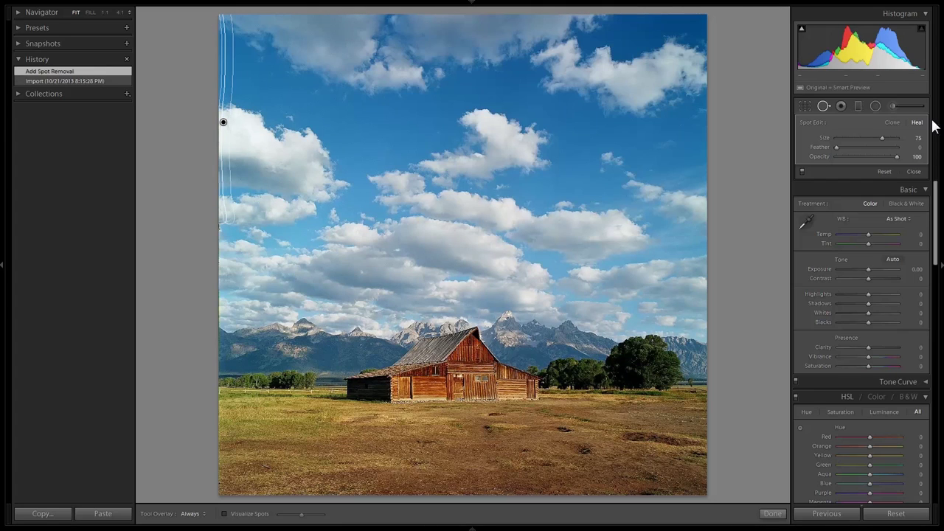
left_click(915, 172)
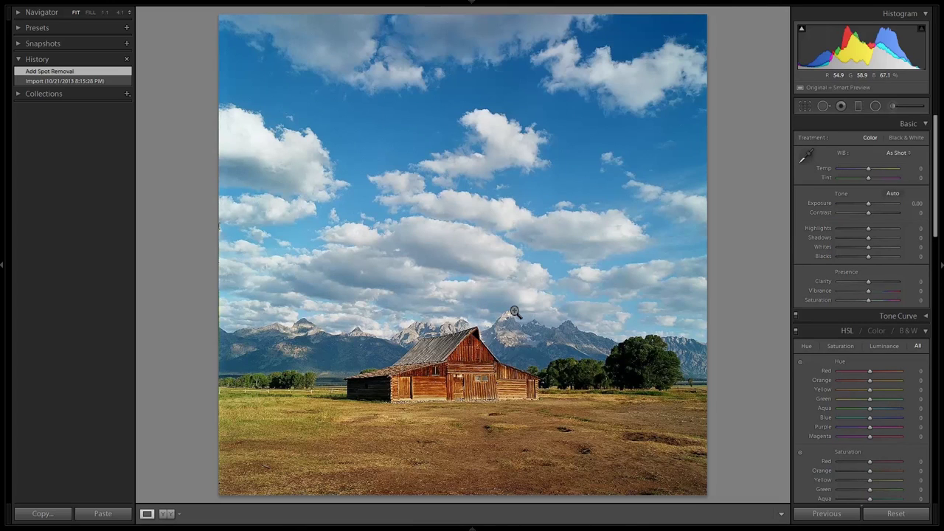
Step: Crop the barn photo slightly at its original proportions, trimming its right side and the foreground
left_click(799, 108)
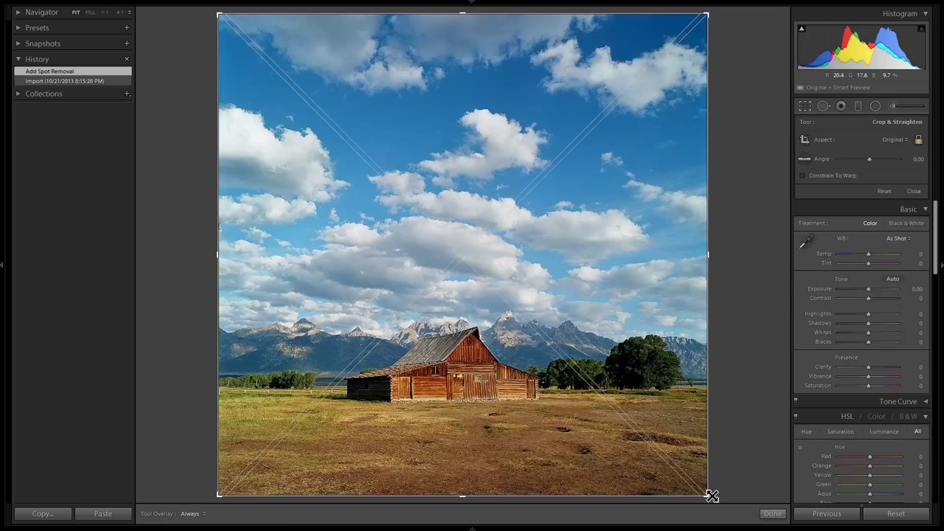
left_click_drag(712, 497, 701, 490)
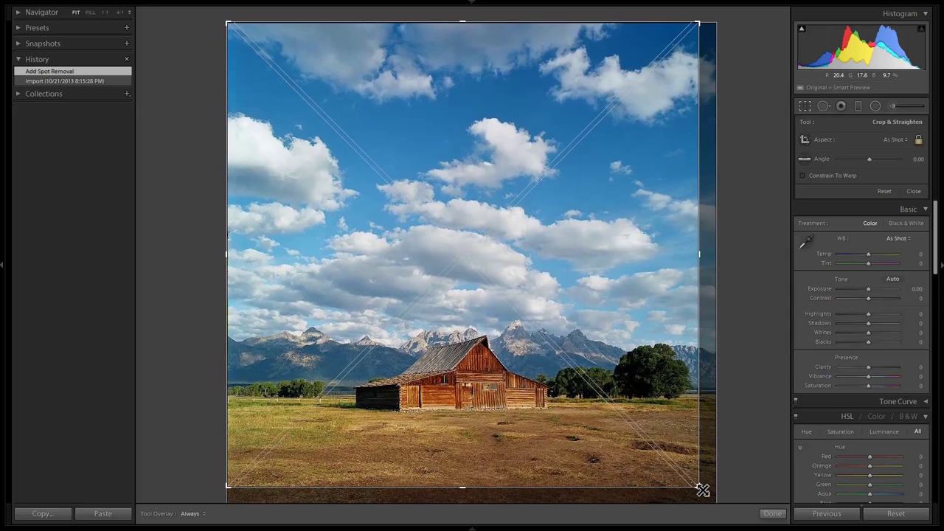
key("Return")
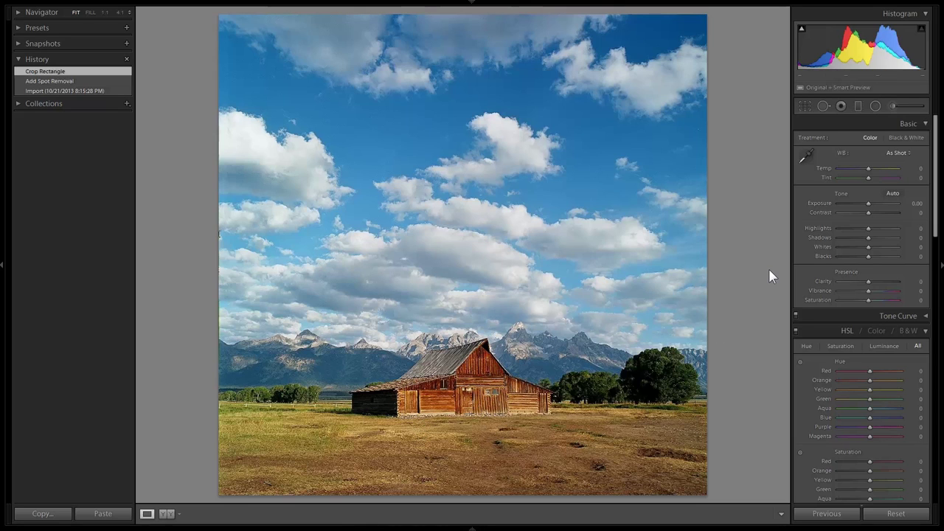
Step: Go to the toned monochrome photo of the spotted big cat and raise its exposure to +0.95
key("Right")
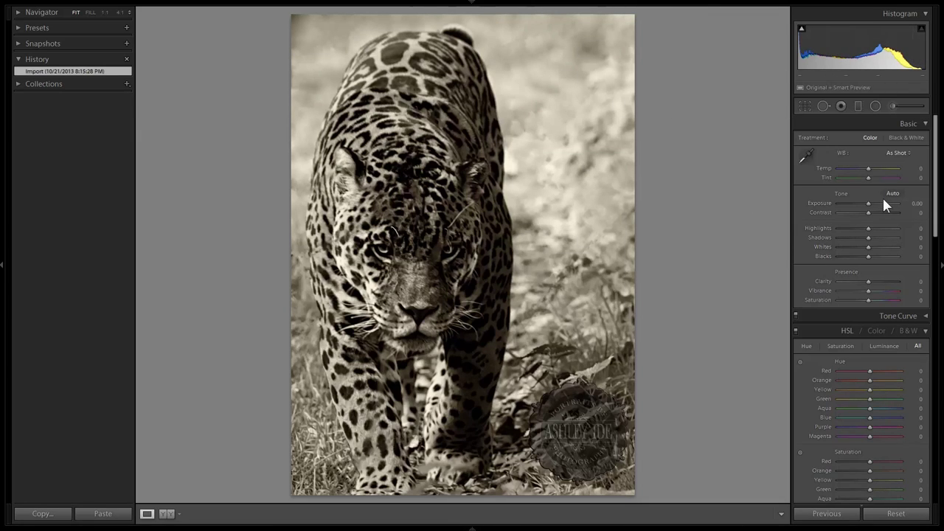
left_click_drag(867, 203, 871, 201)
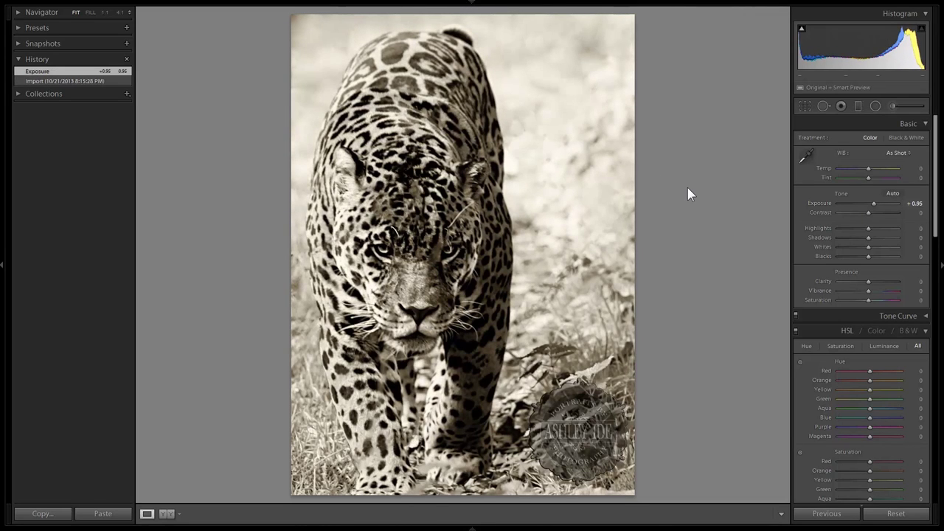
Step: Raise the big cat photo's exposure to +1.03 and inspect its watermark at 1:1
left_click(20, 13)
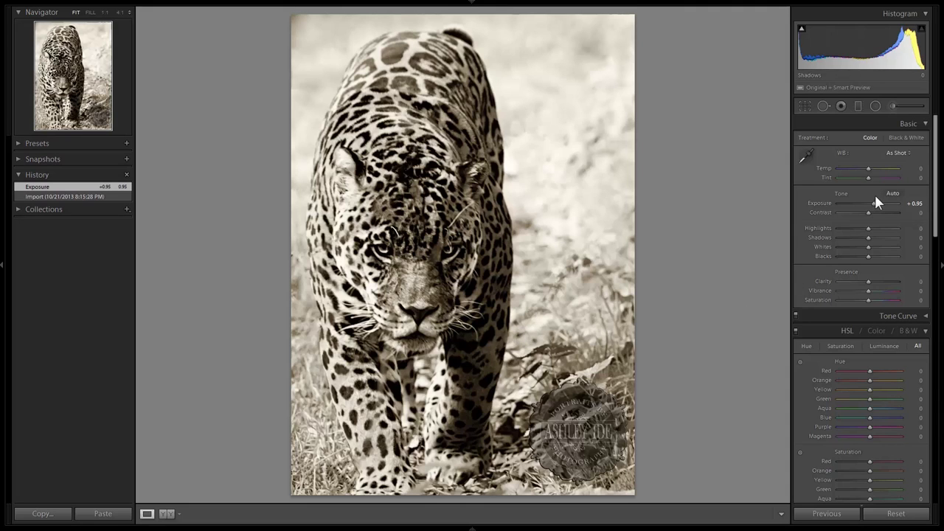
left_click_drag(874, 202, 875, 203)
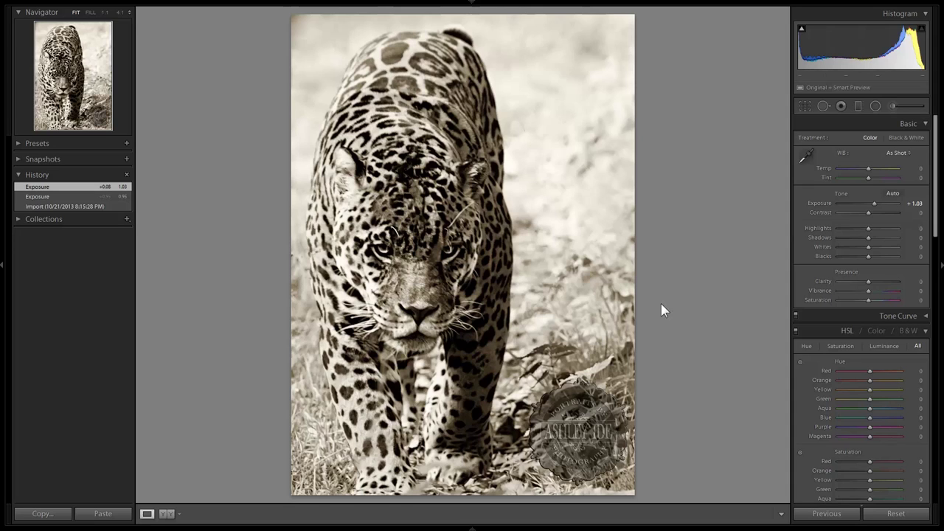
left_click(593, 428)
left_click_drag(584, 430, 509, 280)
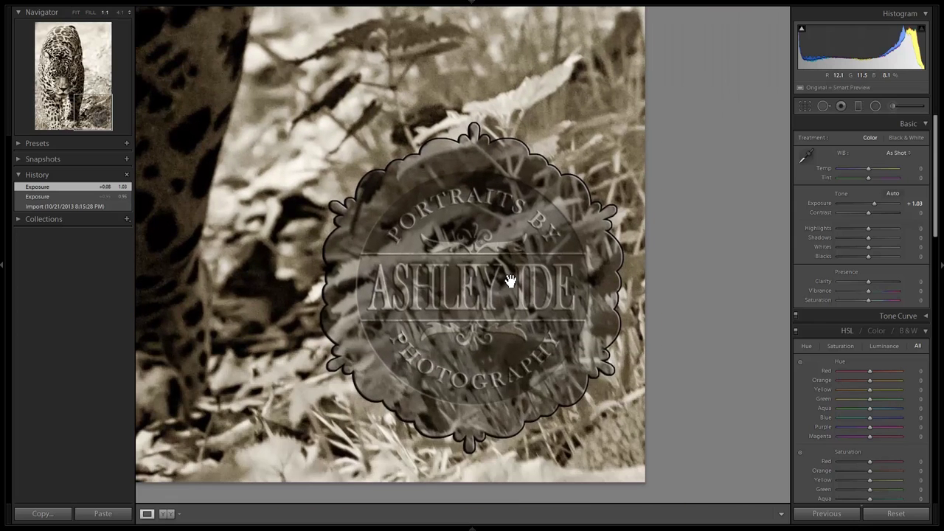
left_click(509, 280)
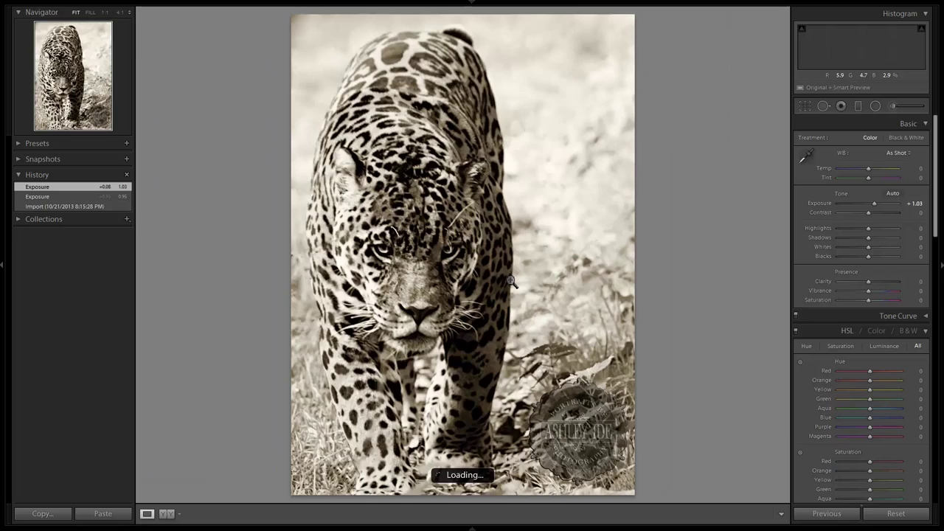
Step: Go to the orange lilies photo and lower its highlights to -14
key("Right")
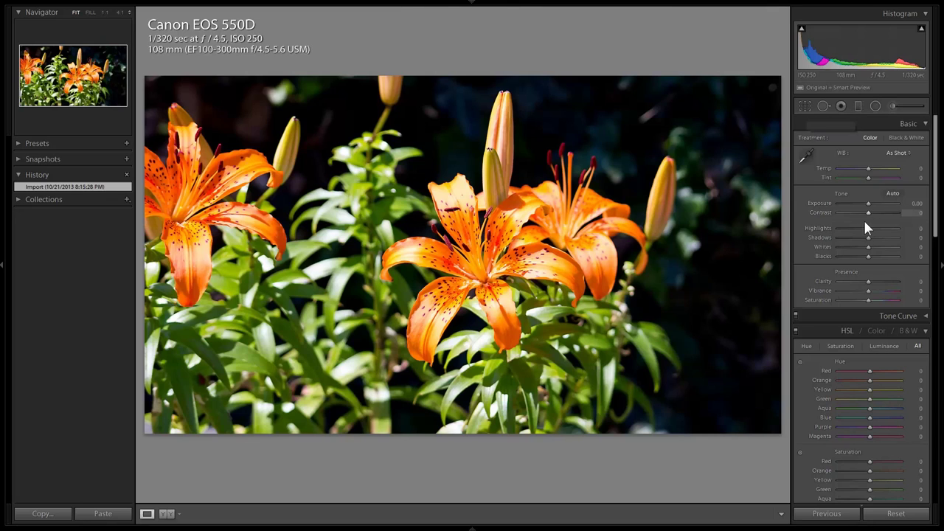
left_click_drag(867, 229, 864, 228)
Step: Crop the lilies photo at its original proportions around the two right-hand blooms, cutting out the bloom at the far left
left_click(804, 104)
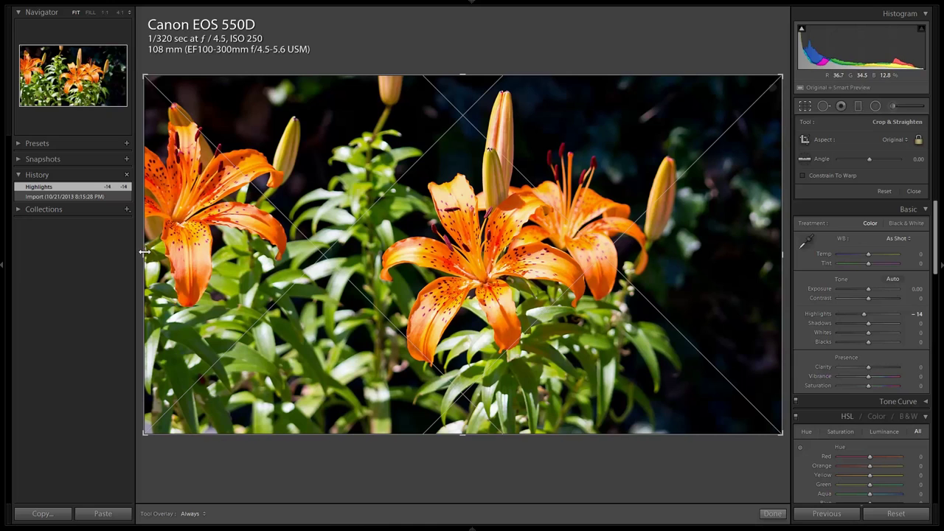
left_click_drag(148, 254, 238, 253)
left_click_drag(394, 264, 456, 258)
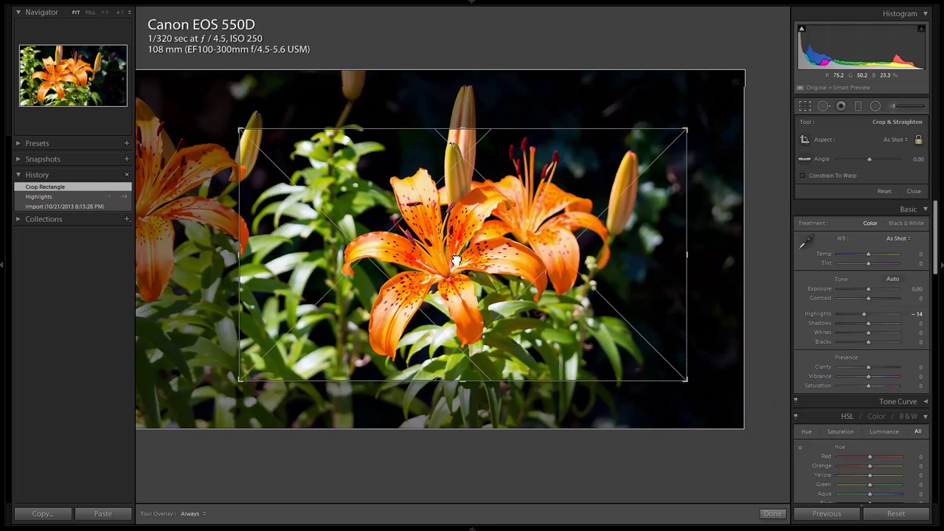
key("Return")
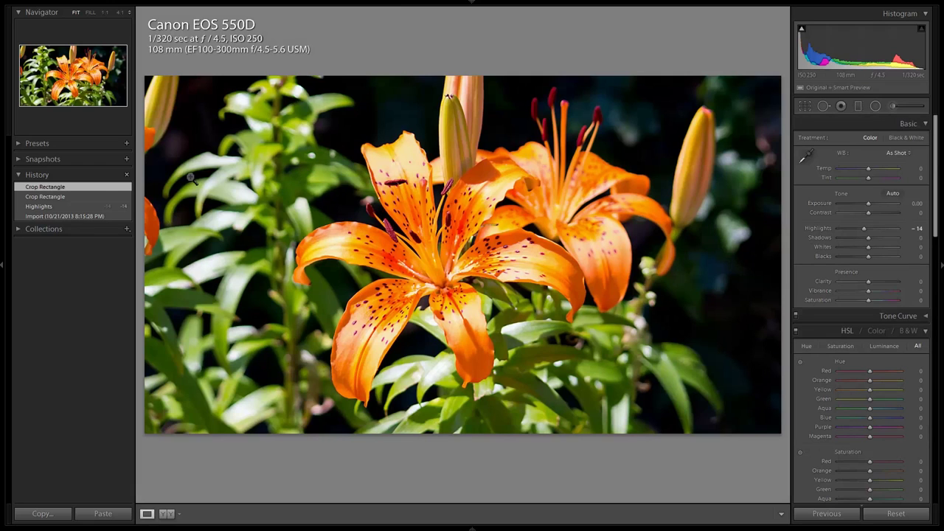
left_click(805, 106)
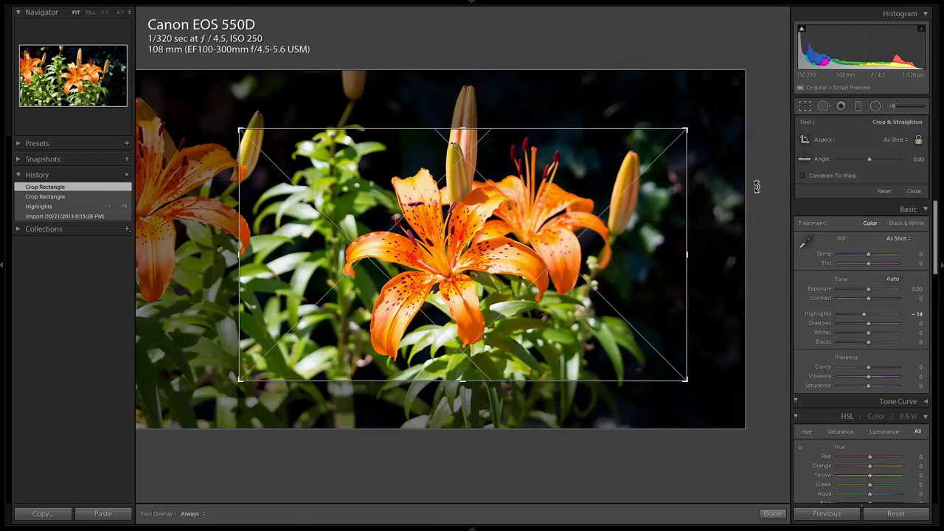
left_click_drag(240, 251, 258, 254)
key("Return")
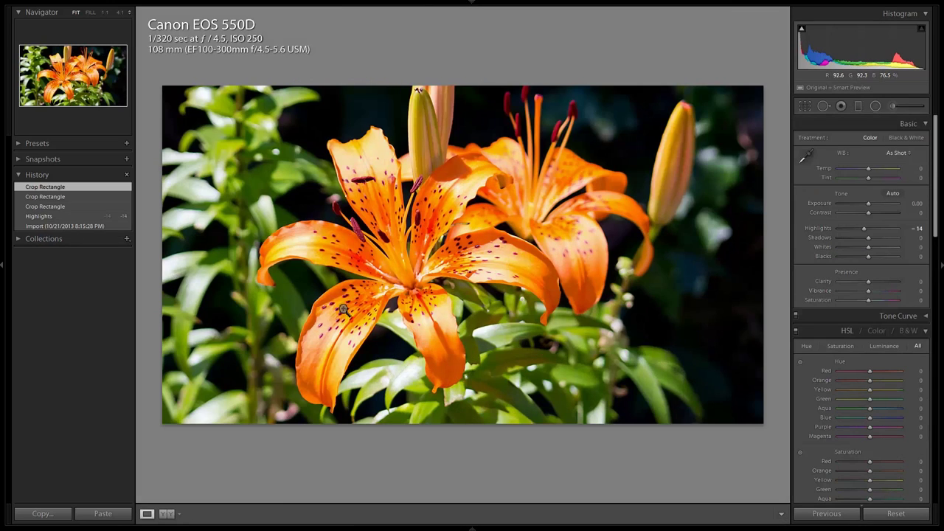
Step: Try a much tighter crop around the centre of the front lily, and revert to the wider two-bloom crop
left_click(377, 254)
left_click(401, 248)
left_click(819, 105)
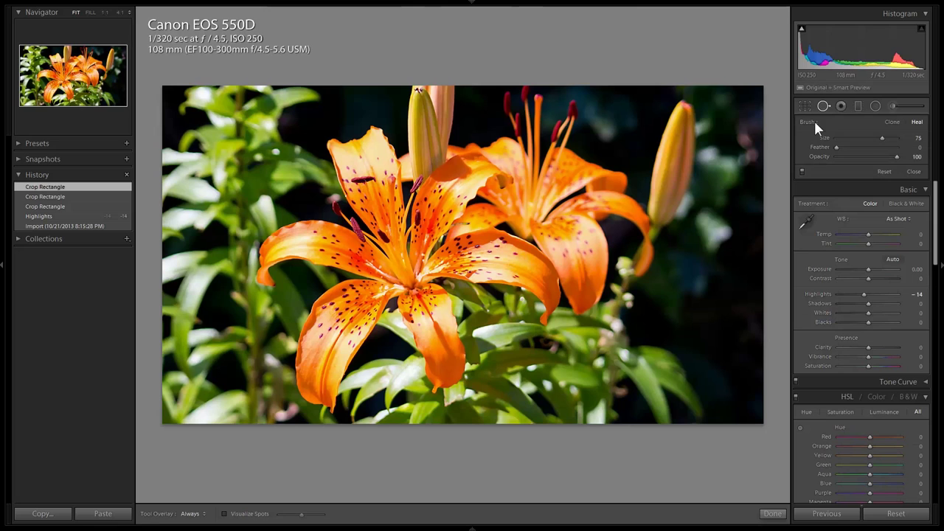
left_click(806, 105)
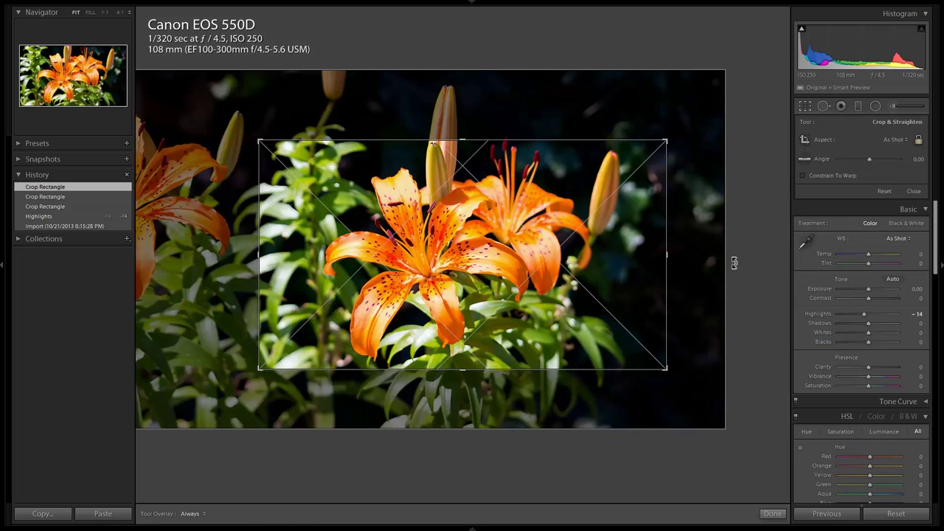
left_click_drag(677, 253, 571, 255)
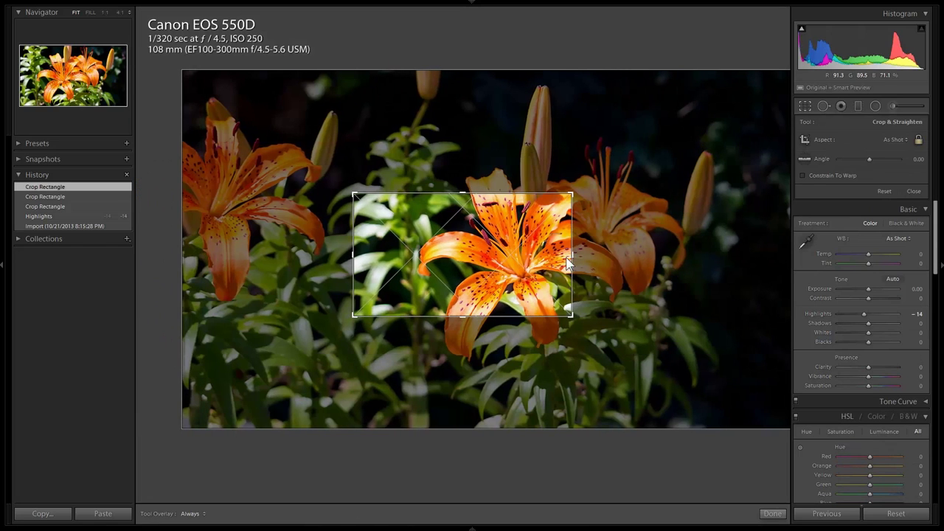
left_click_drag(456, 267, 488, 267)
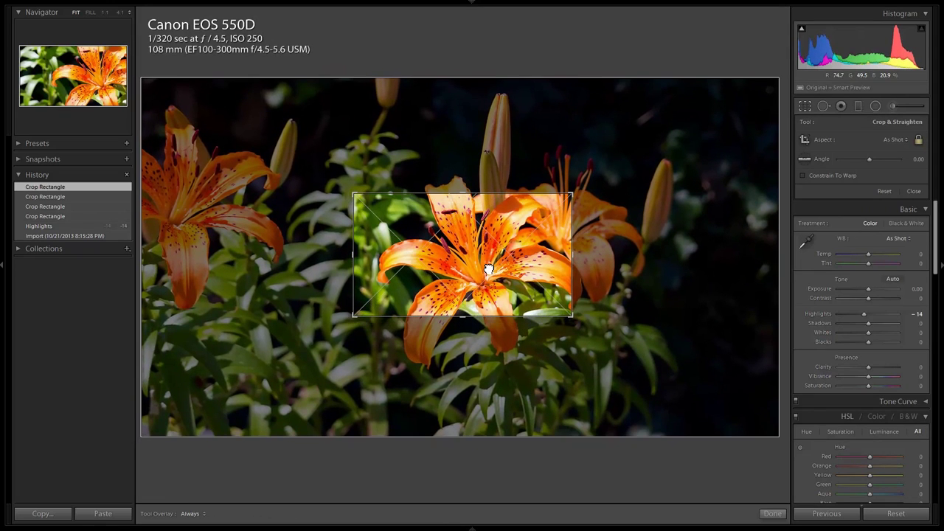
key("Return")
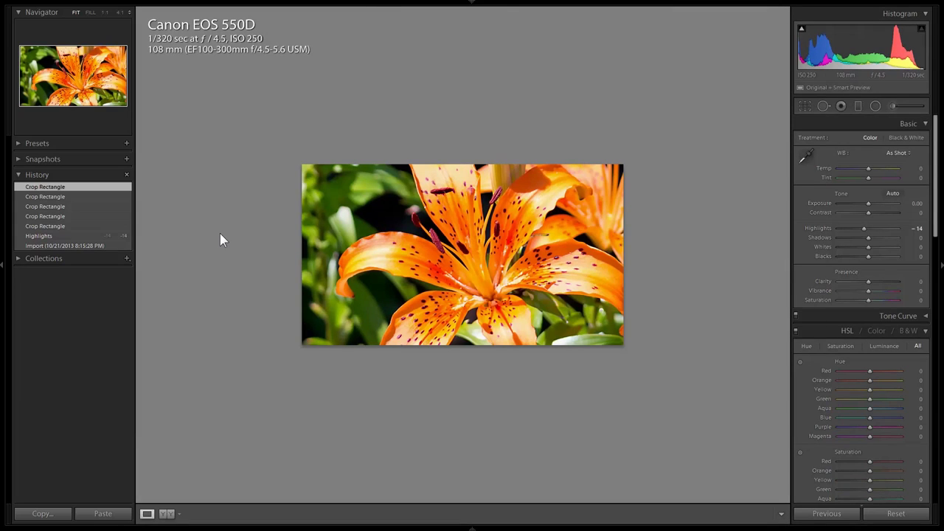
left_click(82, 198)
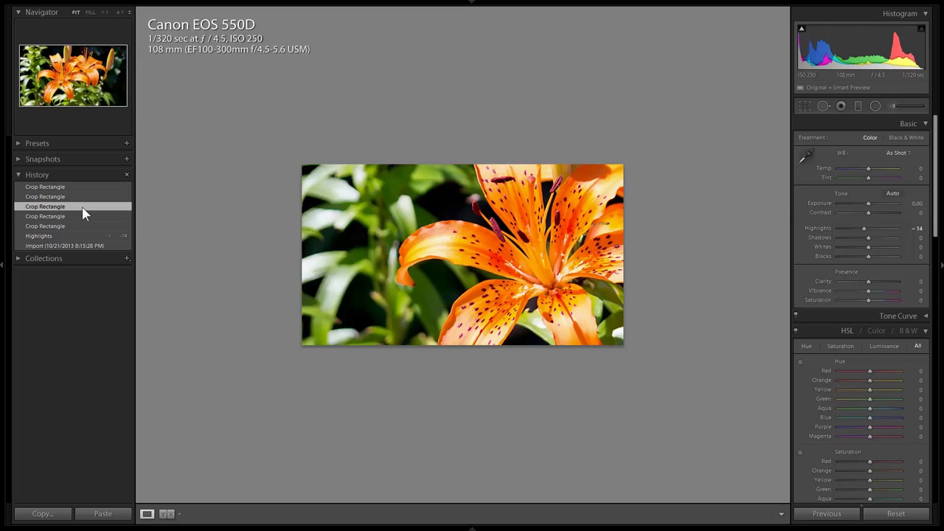
left_click(82, 208)
Step: Go to the photo of the woman beside the stained-glass window and set its exposure to +0.37 and blacks to -69
key("Right")
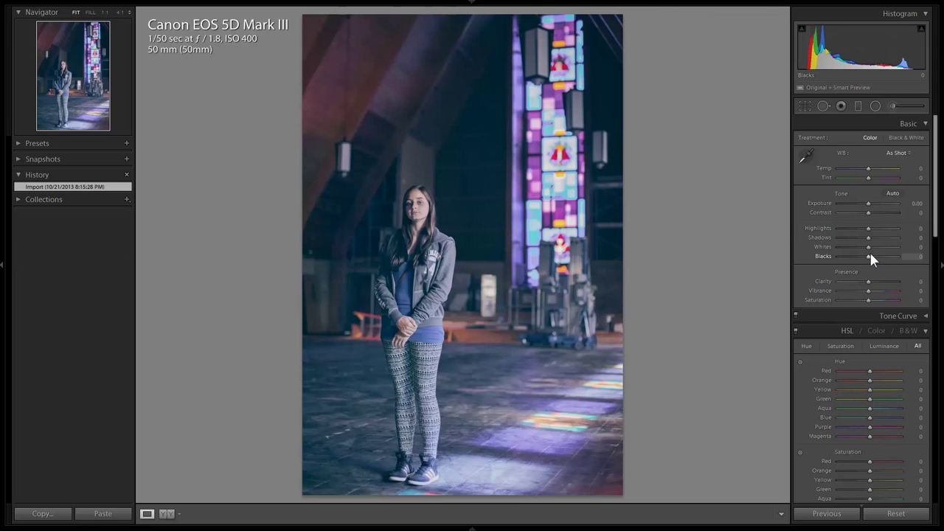
left_click_drag(869, 255, 855, 252)
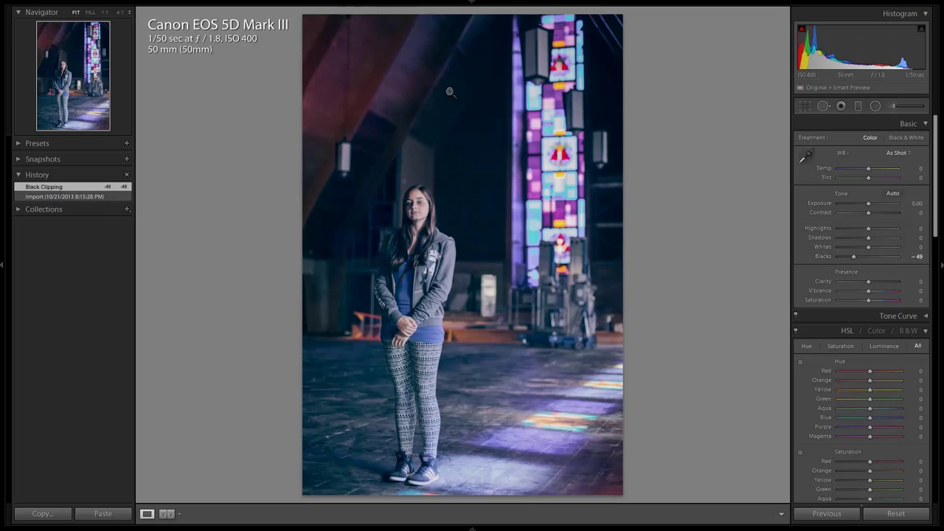
left_click_drag(870, 202, 871, 200)
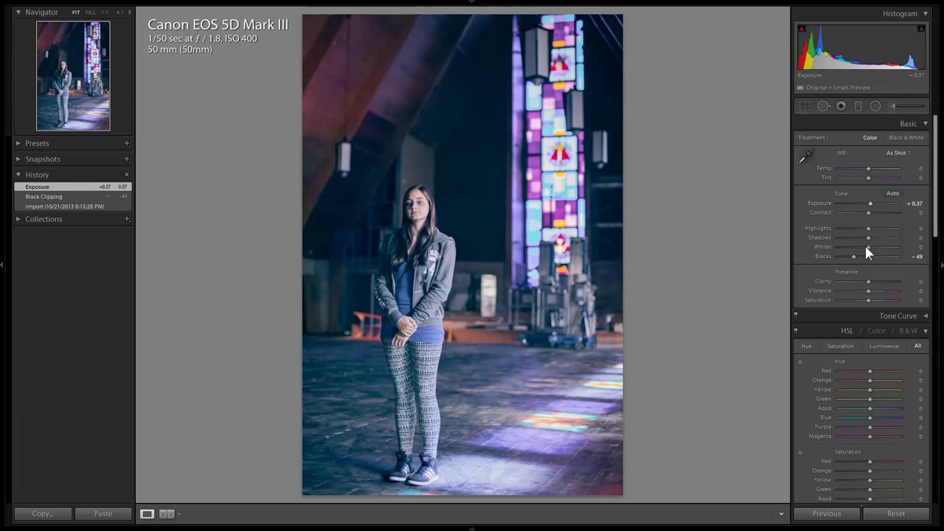
left_click_drag(853, 256, 848, 256)
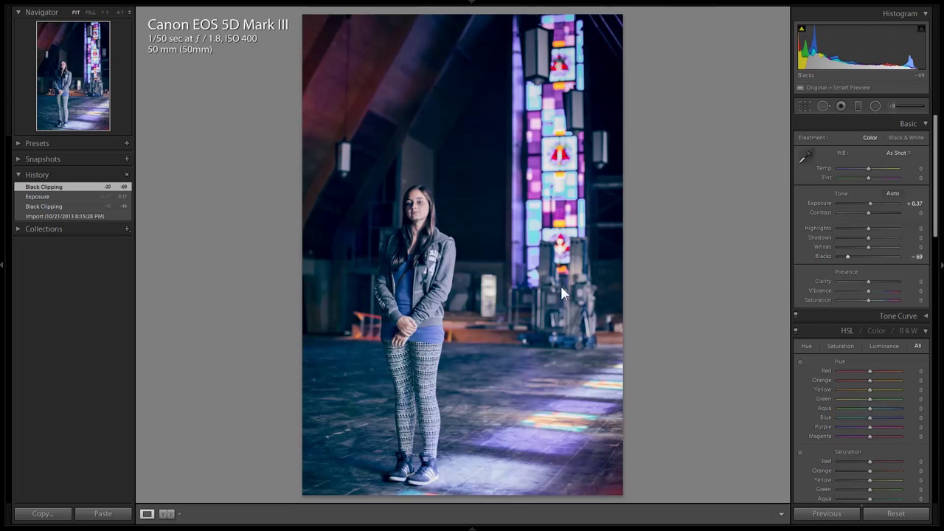
Step: Examine the woman and the stained-glass window at 1:1
left_click(434, 273)
left_click_drag(525, 369, 546, 476)
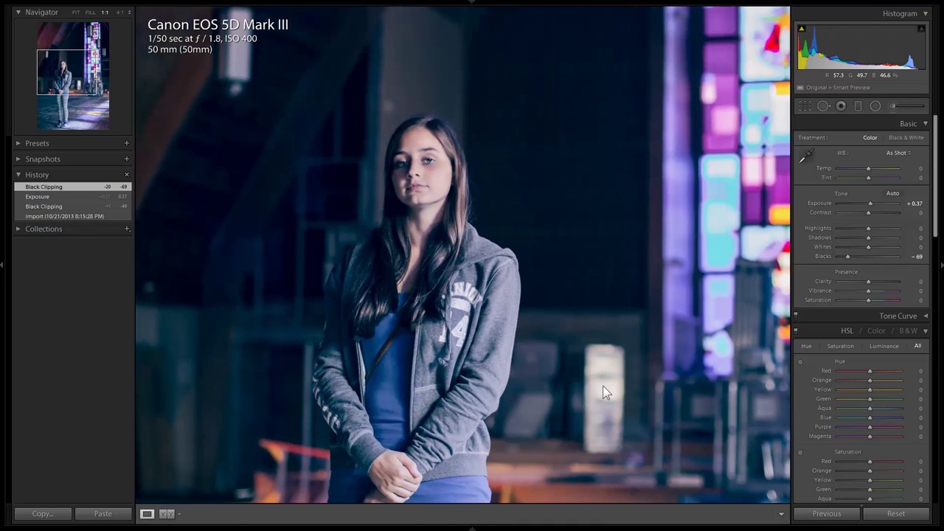
left_click(667, 283)
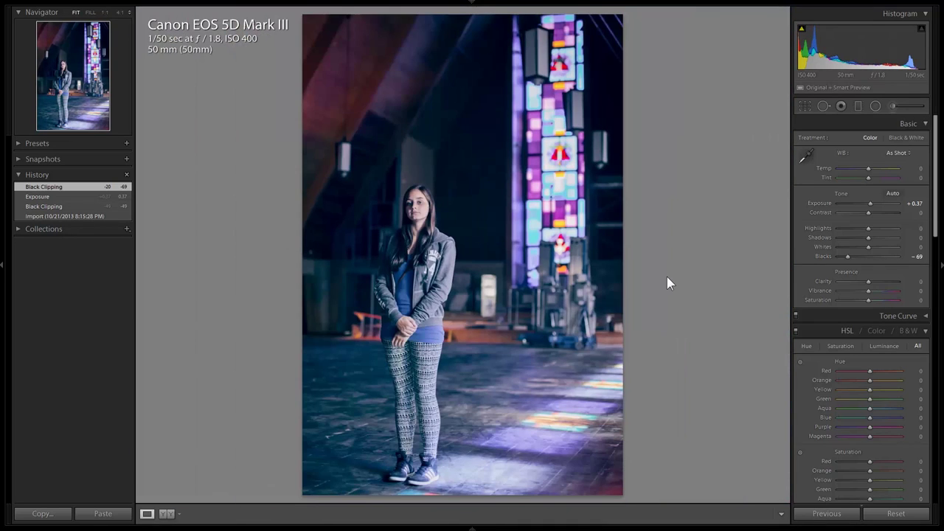
left_click(606, 221)
left_click_drag(560, 194, 573, 413)
left_click(574, 410)
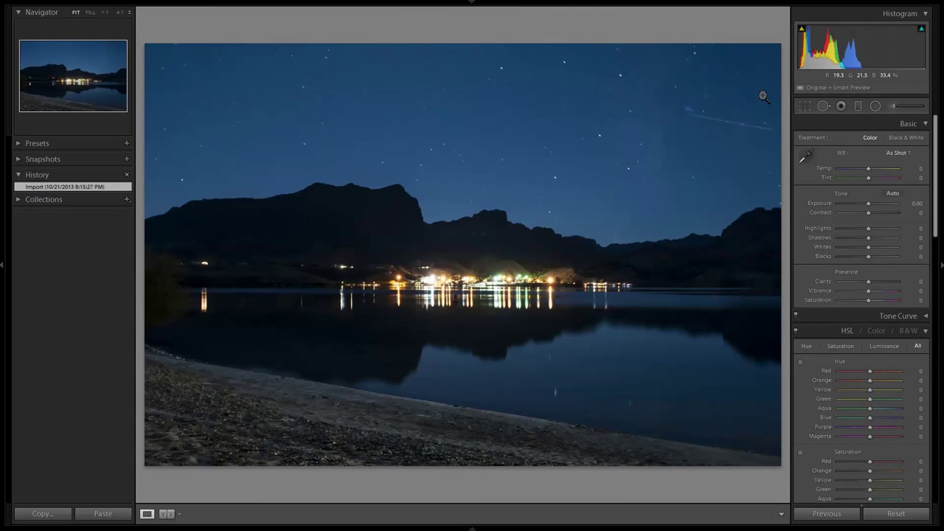
Step: Go to the starry night lake photo and heal the faint light streak in the right part of the sky
left_click(733, 131)
mouse_move(735, 120)
left_mouse_down()
mouse_move(689, 112)
mouse_move(504, 161)
left_mouse_up()
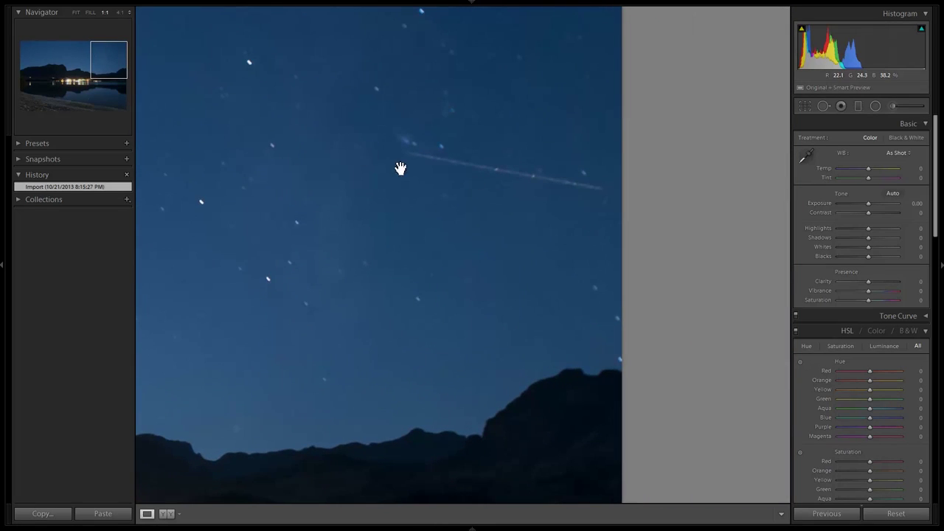
left_click(824, 106)
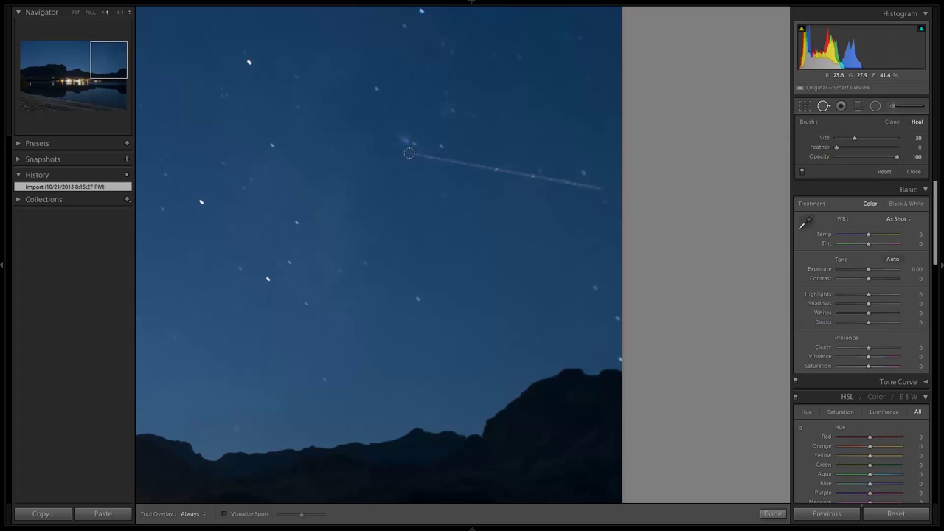
left_click_drag(409, 153, 613, 188)
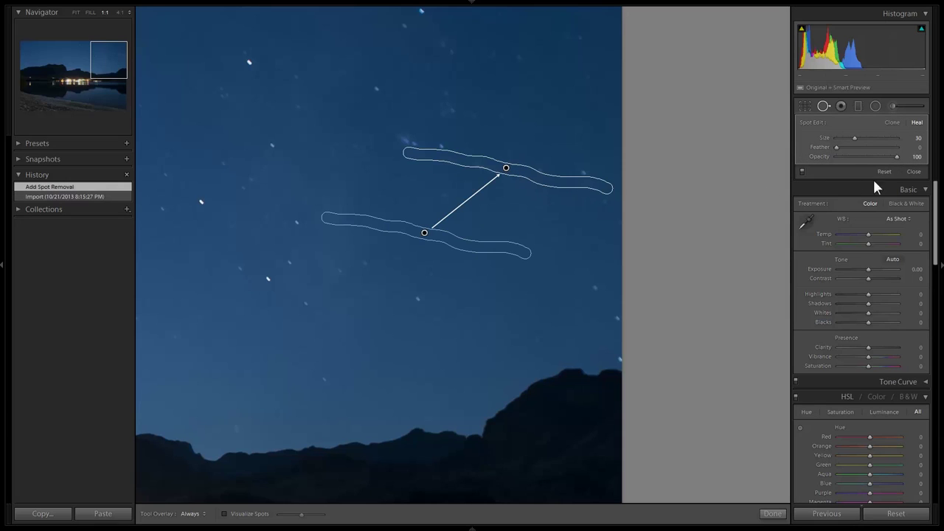
left_click(915, 172)
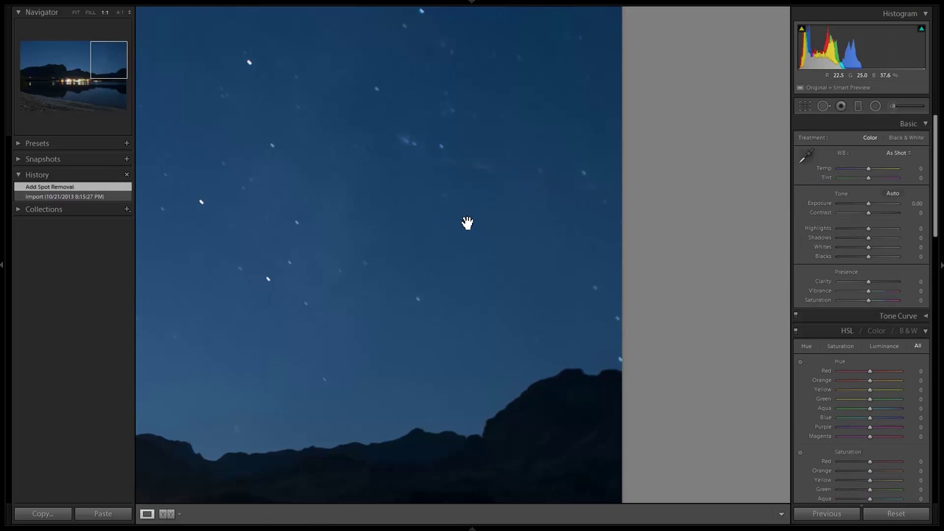
left_click(398, 276)
left_click(380, 295)
left_click(377, 301)
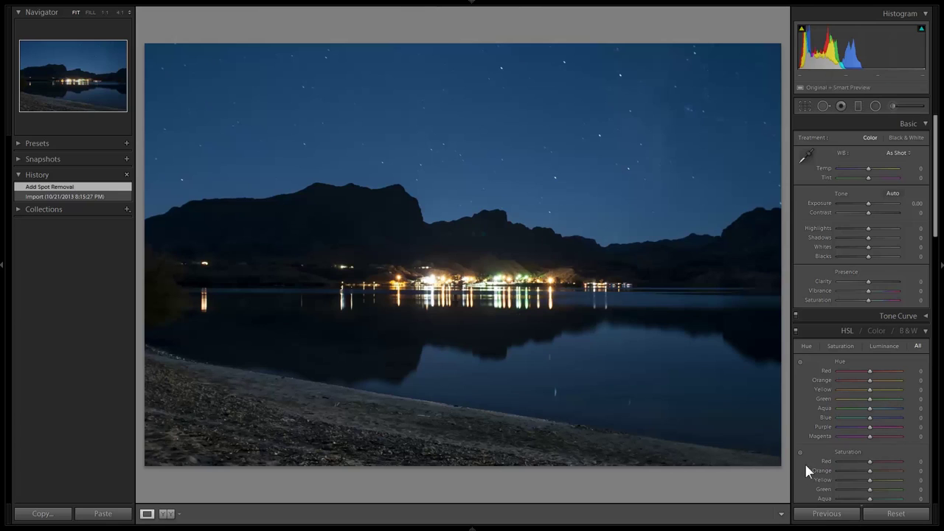
Step: Crop the night lake photo at its original proportions to exclude the sandy shore in the foreground
left_click(804, 106)
left_click_drag(464, 461, 464, 408)
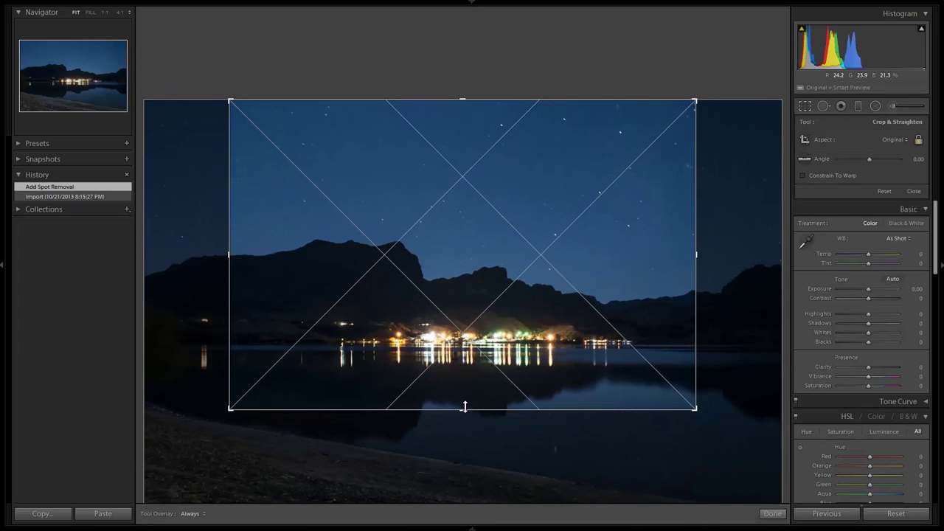
left_click_drag(480, 347, 464, 353)
key("Return")
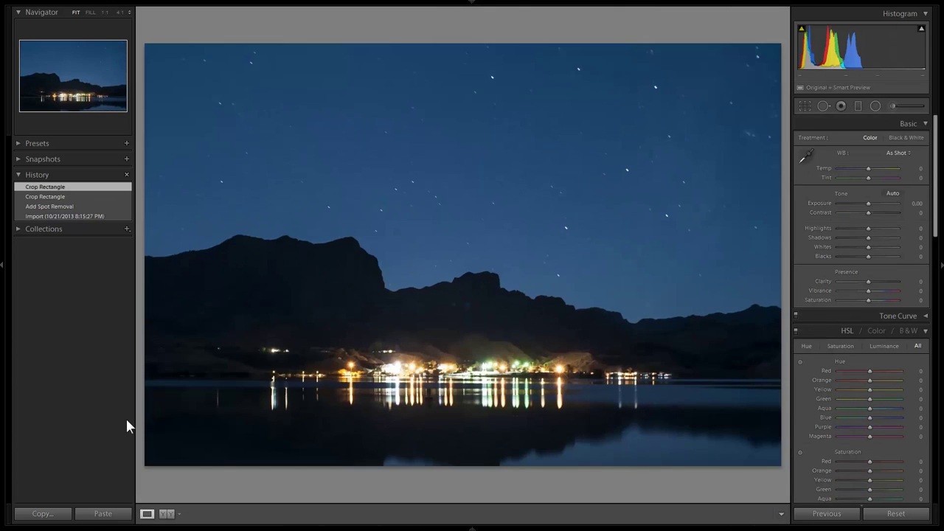
Step: Examine the town lights at 1:1 and compare the imported night lake photo with its cropped version
left_click(417, 372)
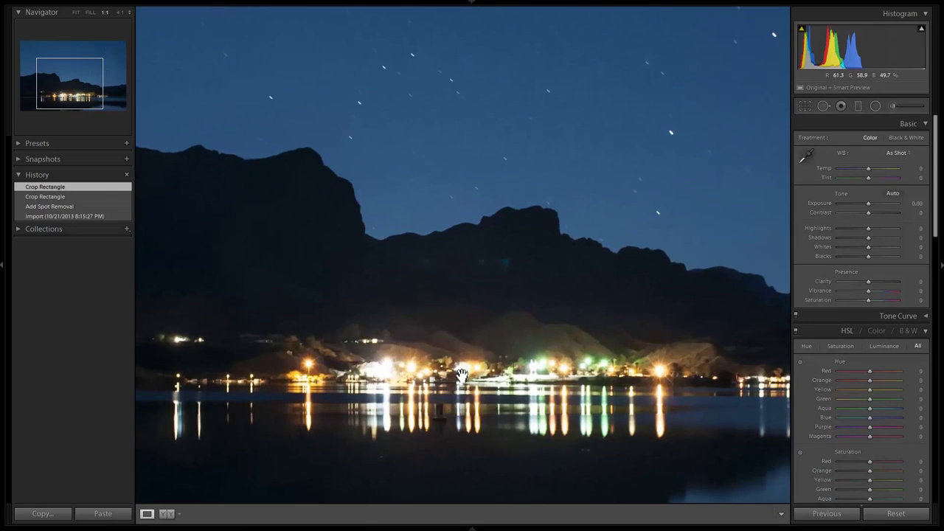
left_click(461, 377)
left_click(76, 217)
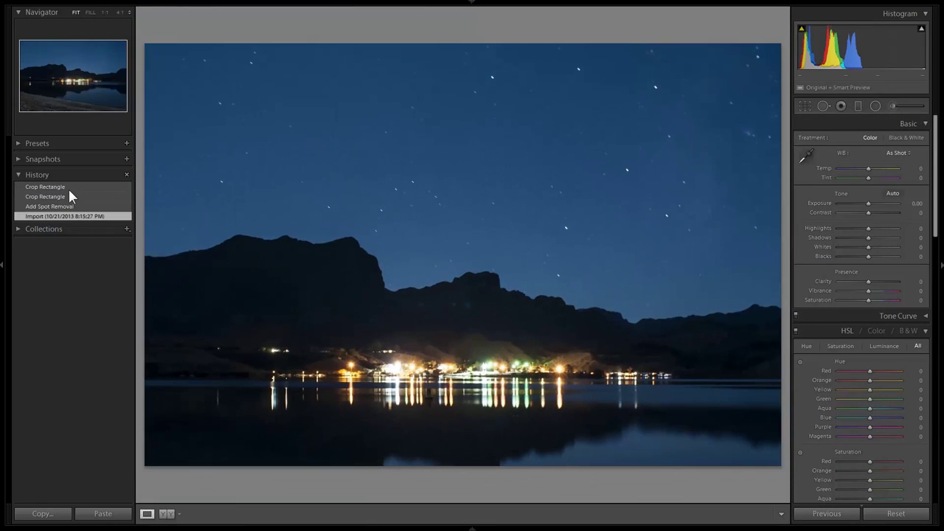
left_click(67, 187)
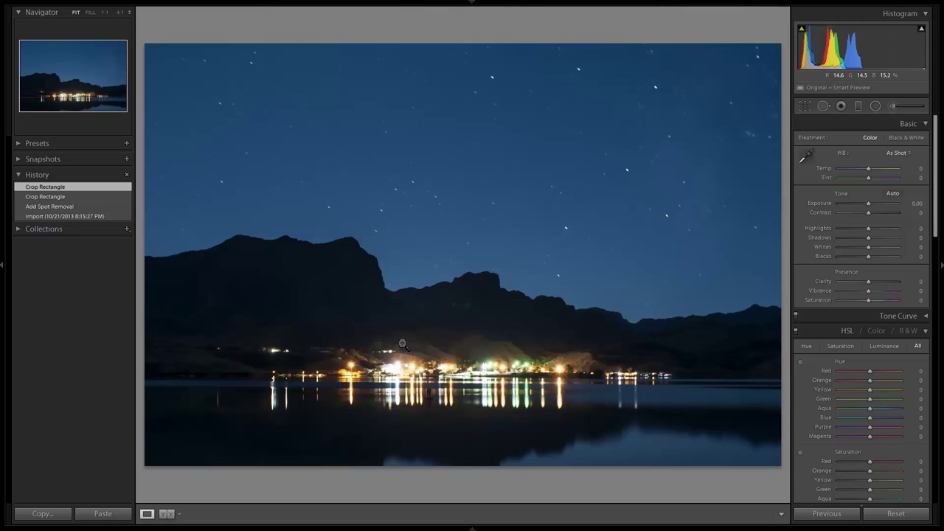
Step: Revert the night lake photo to its imported state and crop it at original proportions to remove part of the foreground
left_click(70, 215)
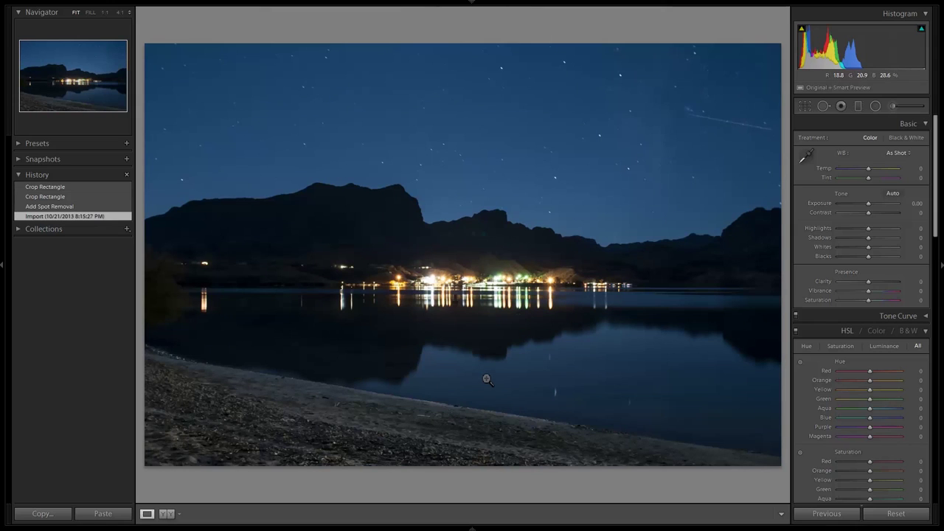
left_click(804, 107)
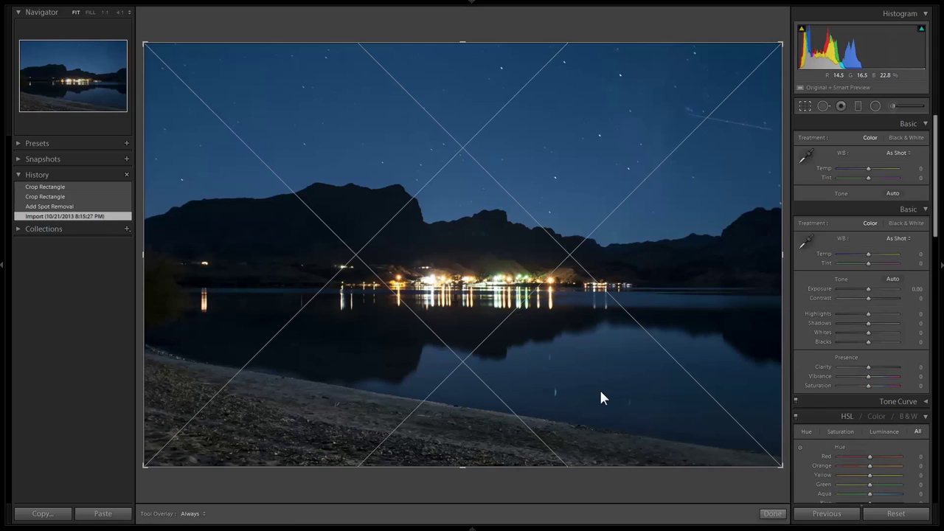
left_click_drag(468, 463, 466, 436)
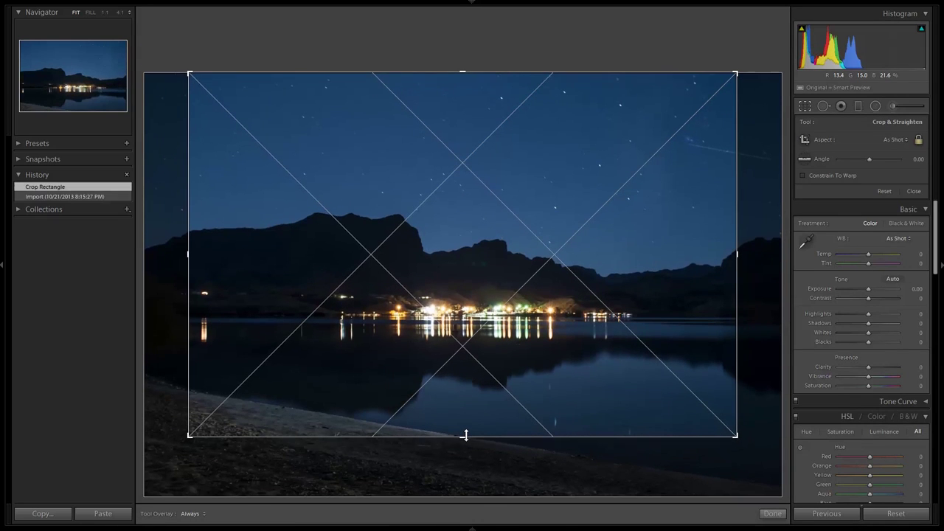
key("Return")
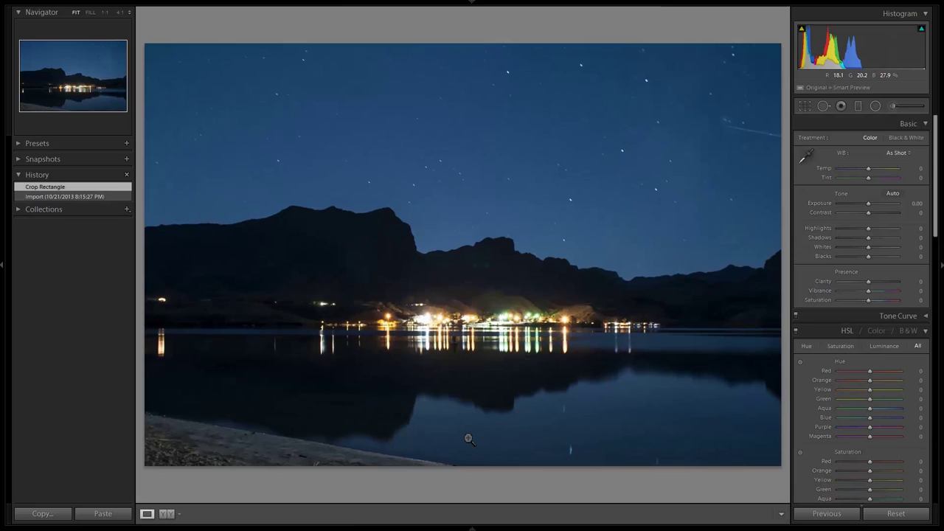
Step: Shift the crop toward the right side of the lake scene and tighten it from the lower-left corner to exclude the sandy shore
left_click(805, 106)
left_click_drag(480, 319, 316, 330)
key("Return")
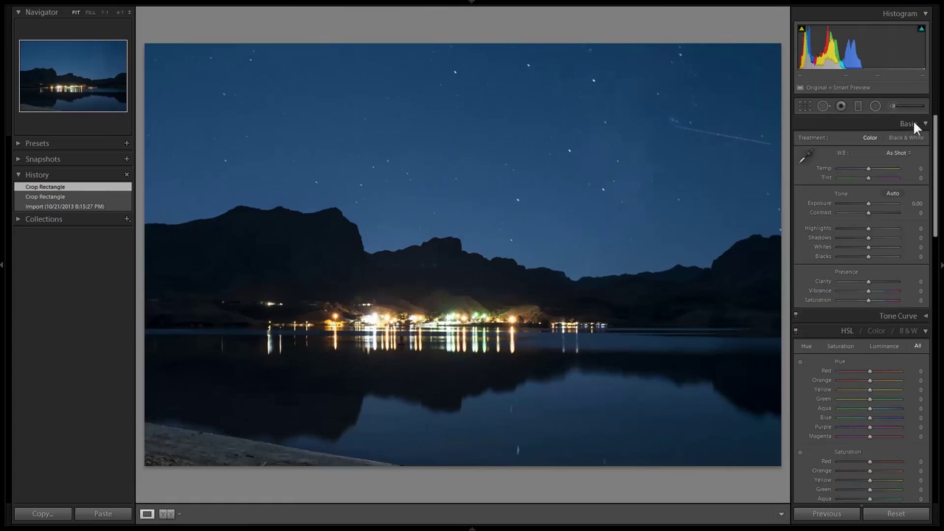
left_click(804, 106)
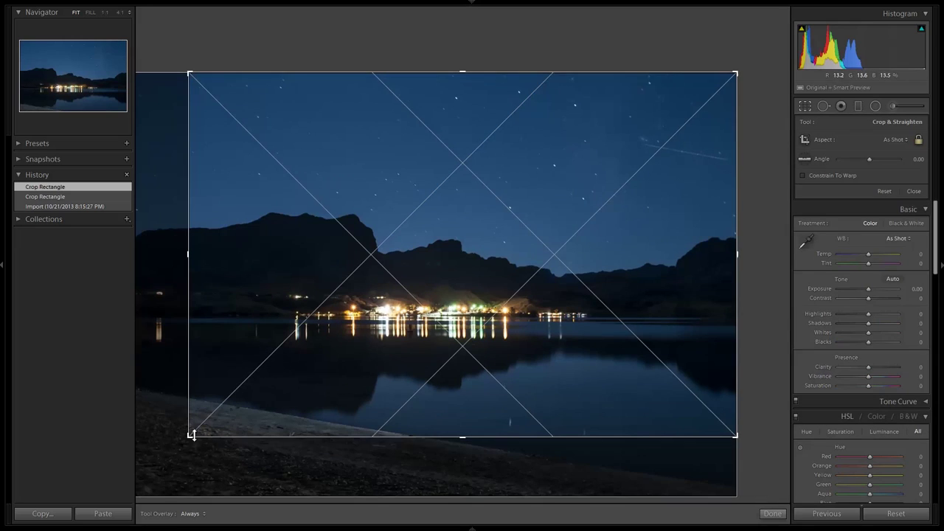
left_click_drag(199, 436, 223, 422)
key("Return")
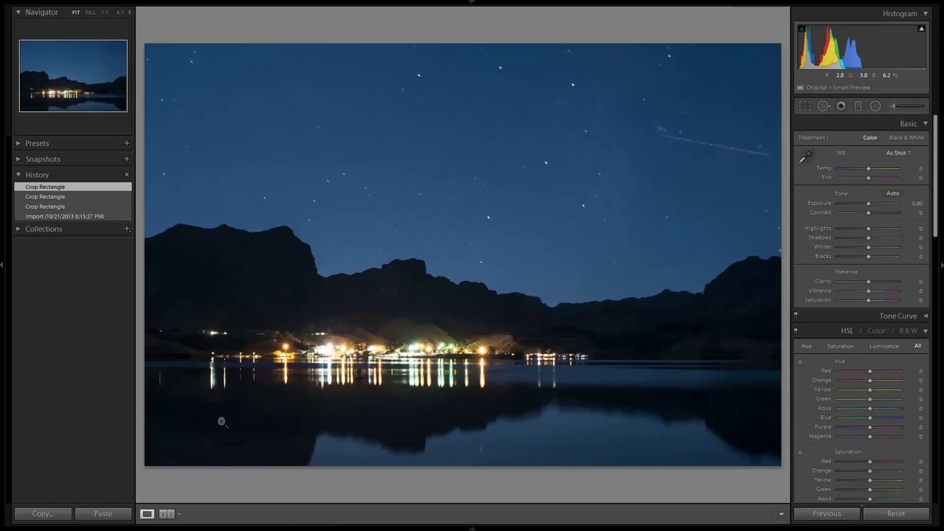
Step: Heal the faint light streak in the right part of the night sky with Spot Removal
left_click(824, 106)
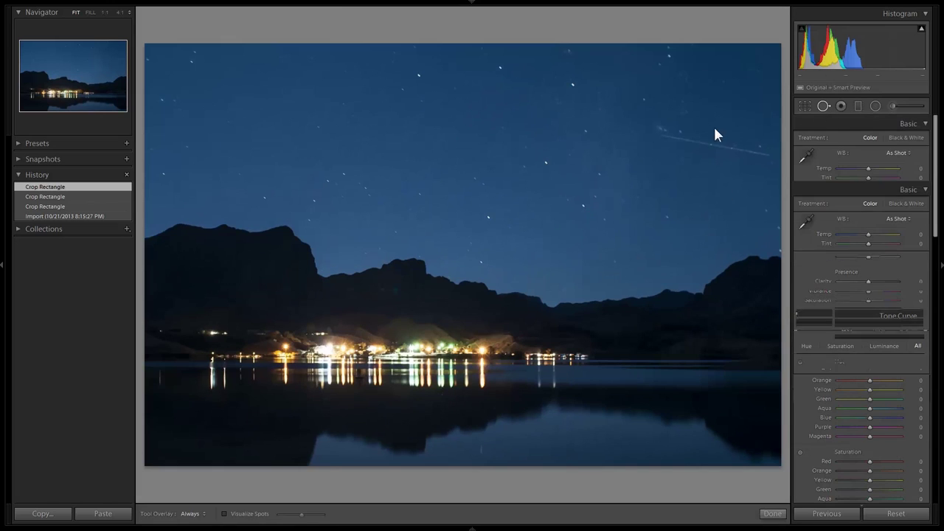
left_click_drag(661, 135, 771, 156)
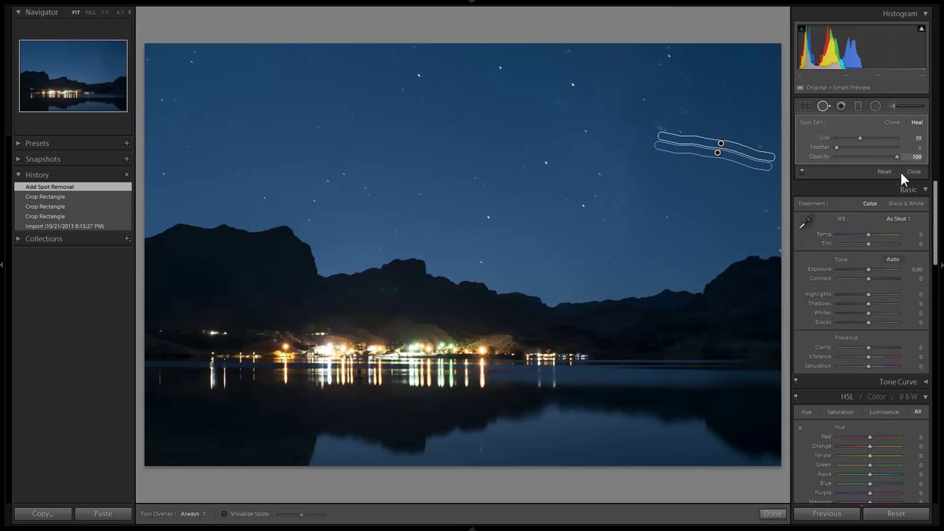
left_click(913, 172)
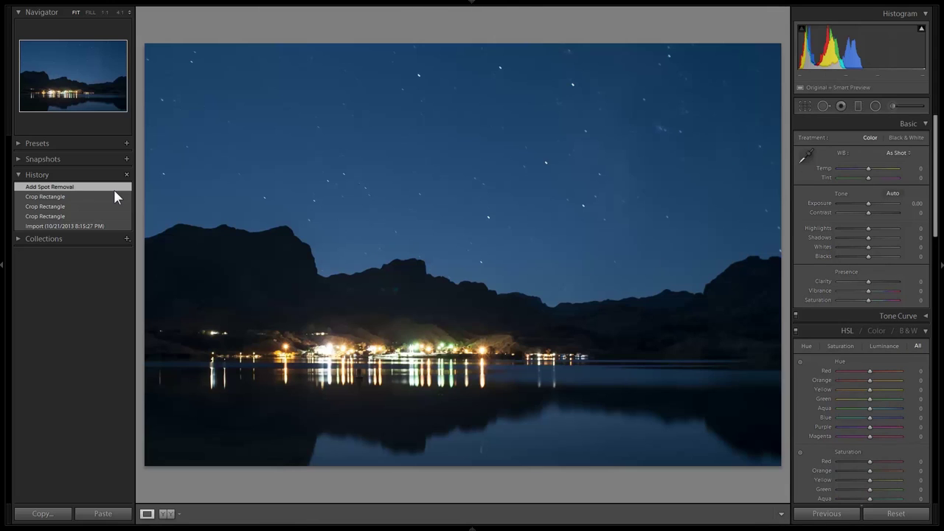
Step: Go to the cloudy city panorama and examine the bridge, buildings and sky at 1:1
key("Right")
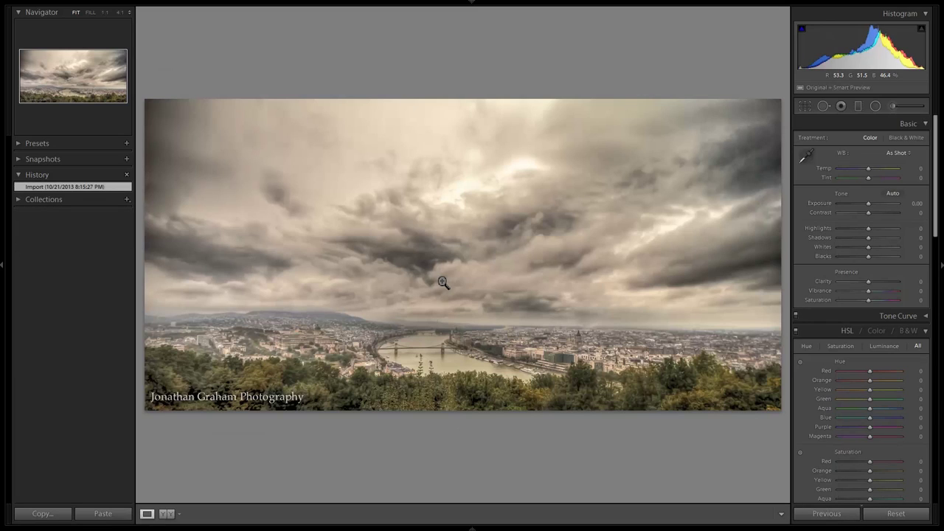
left_click(345, 348)
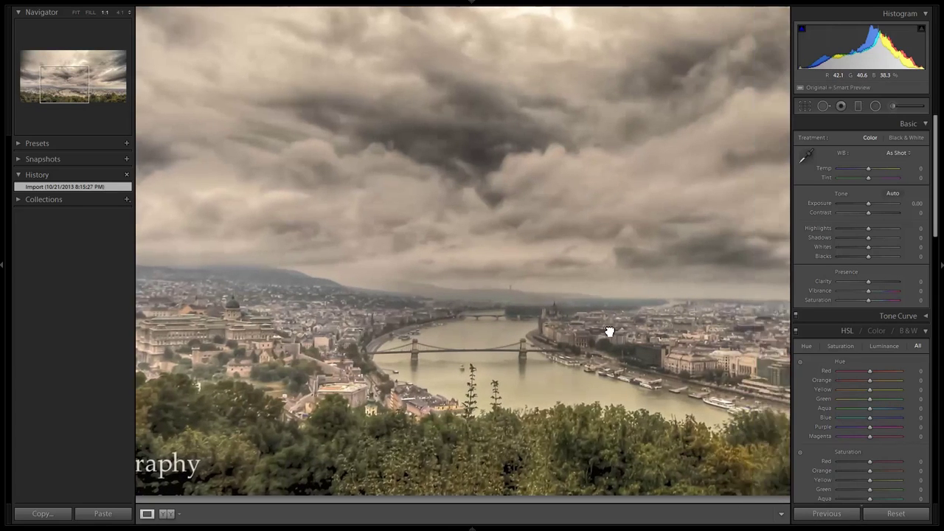
left_click_drag(610, 332, 352, 337)
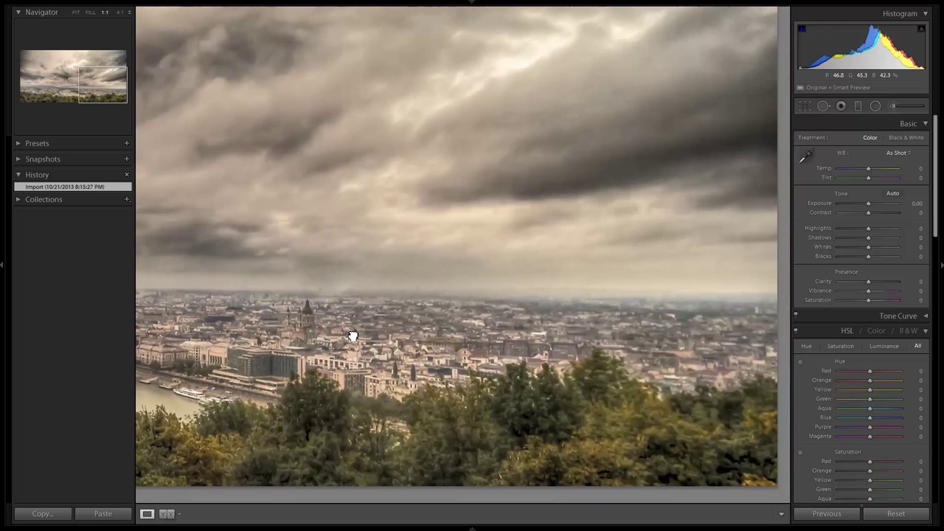
left_click_drag(529, 303, 499, 301)
left_click_drag(276, 213, 406, 430)
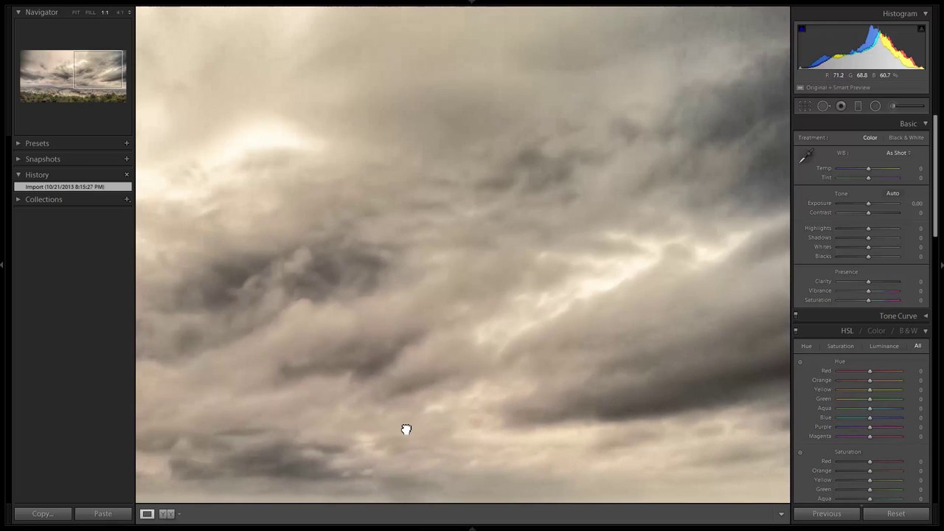
left_click(314, 246)
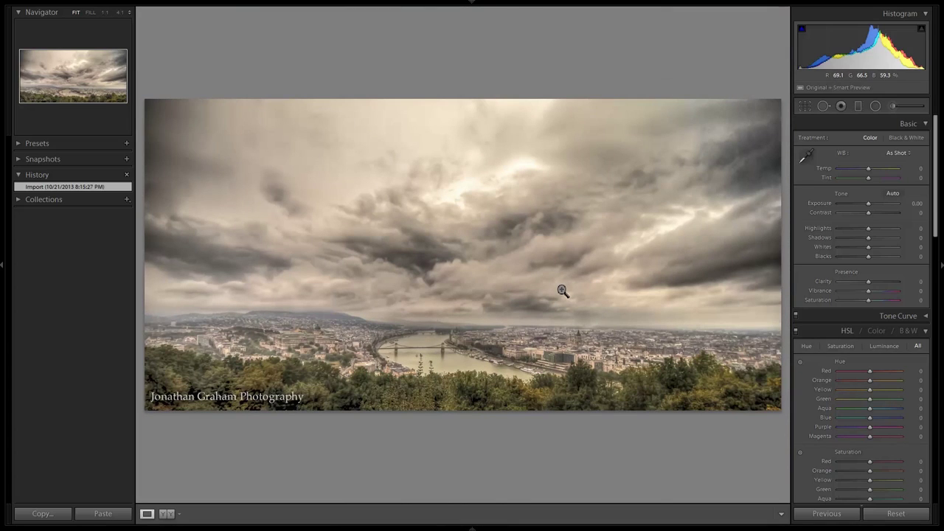
left_click(337, 355)
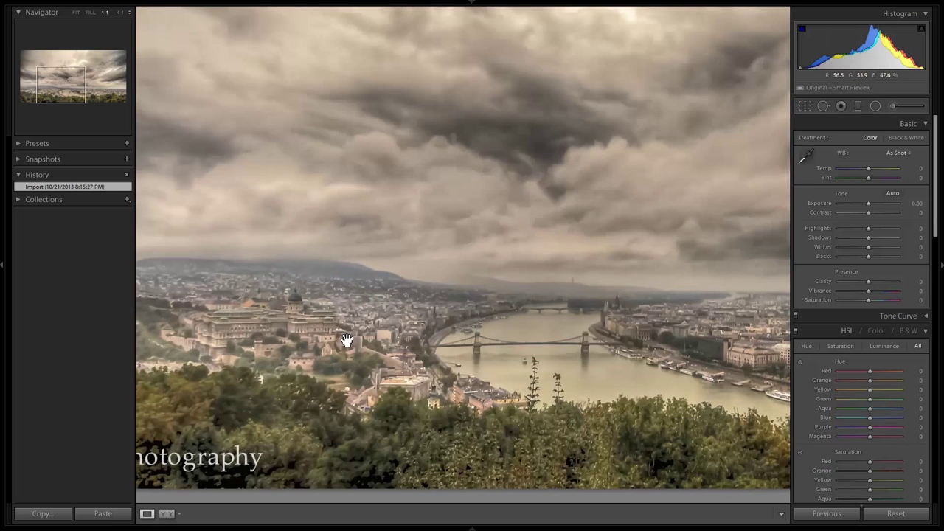
left_click(351, 346)
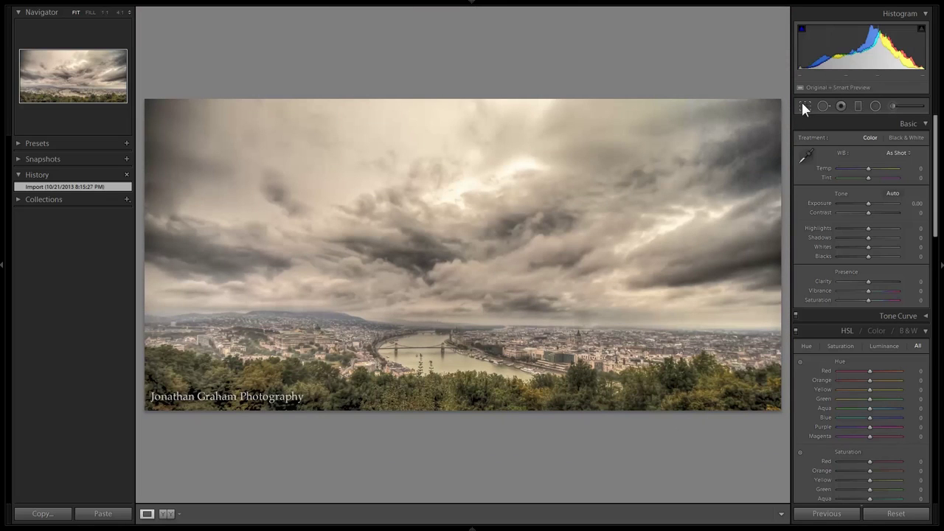
left_click(765, 110)
left_click_drag(765, 110, 570, 140)
Step: Go to the fly close-up, view it enlarged in the Library, and examine its red eyes in Develop
key("Right")
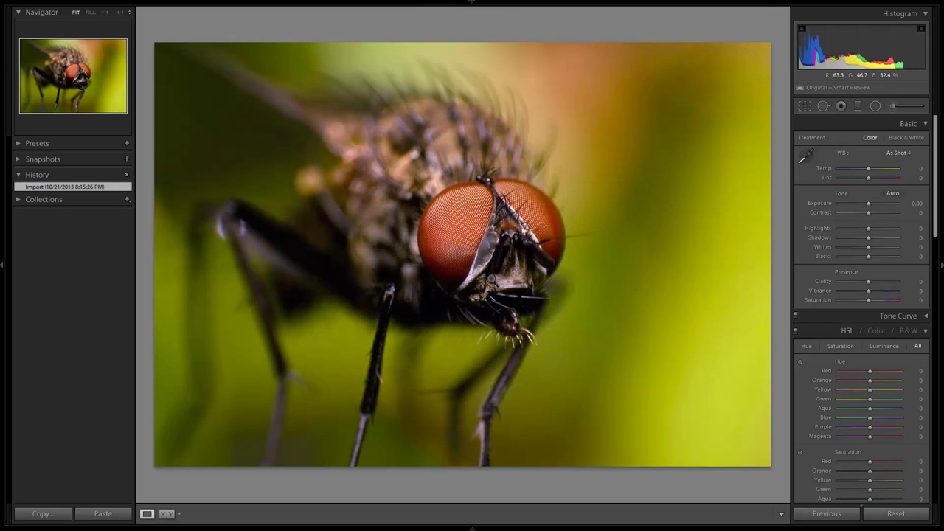
key("g")
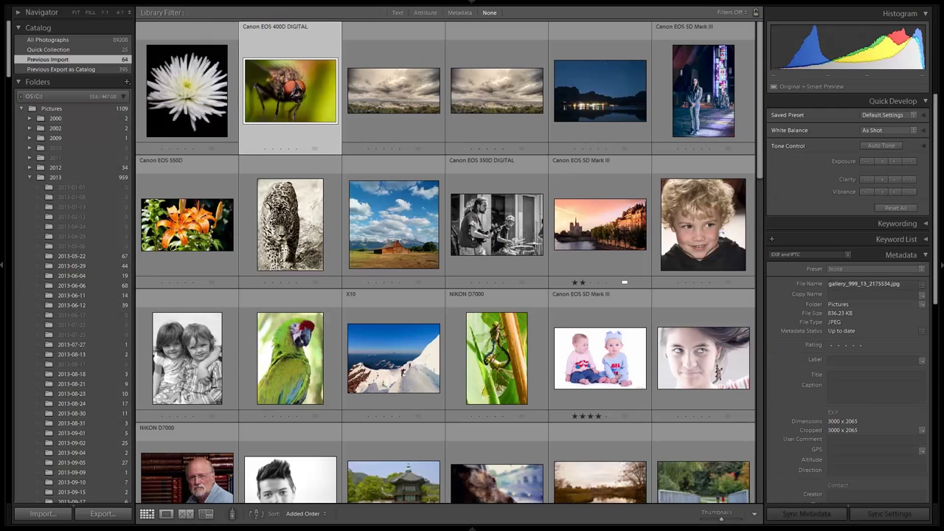
double_click(293, 103)
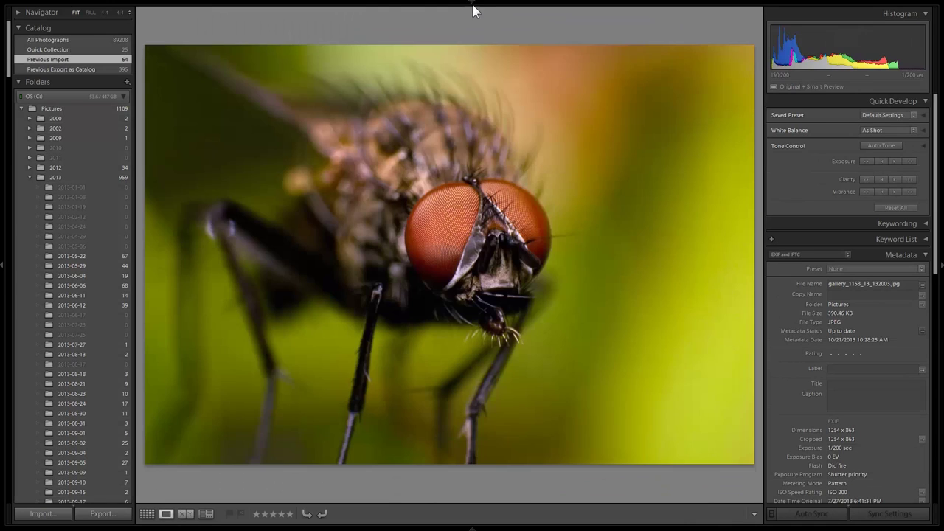
mouse_move(473, 7)
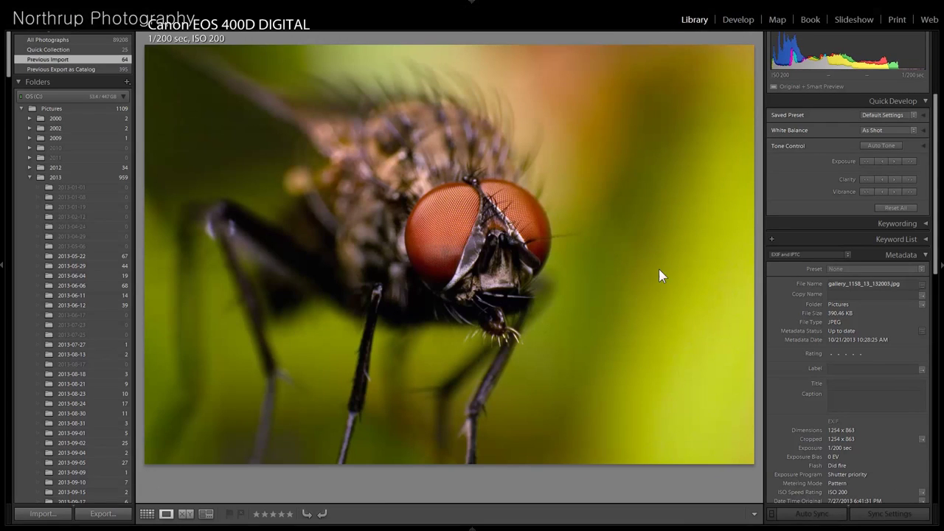
left_click(732, 19)
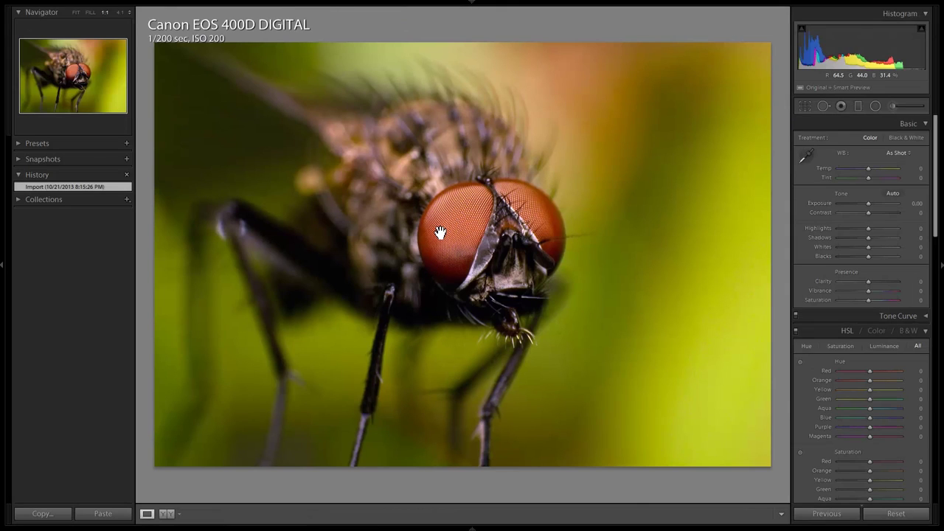
left_click(498, 219)
left_click(496, 229)
Step: Go to the white flower photo and examine its yellow centre and surrounding petals at 1:1
key("Right")
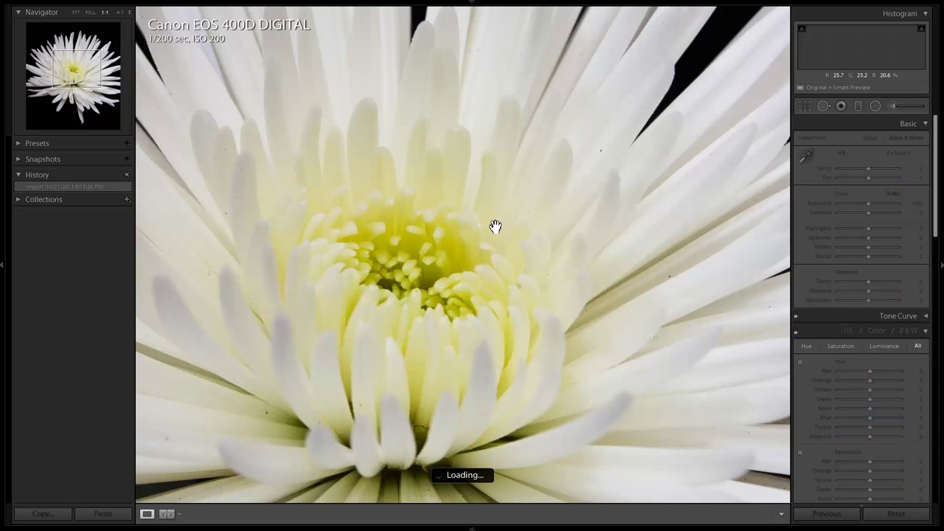
left_click(457, 251)
left_click(457, 251)
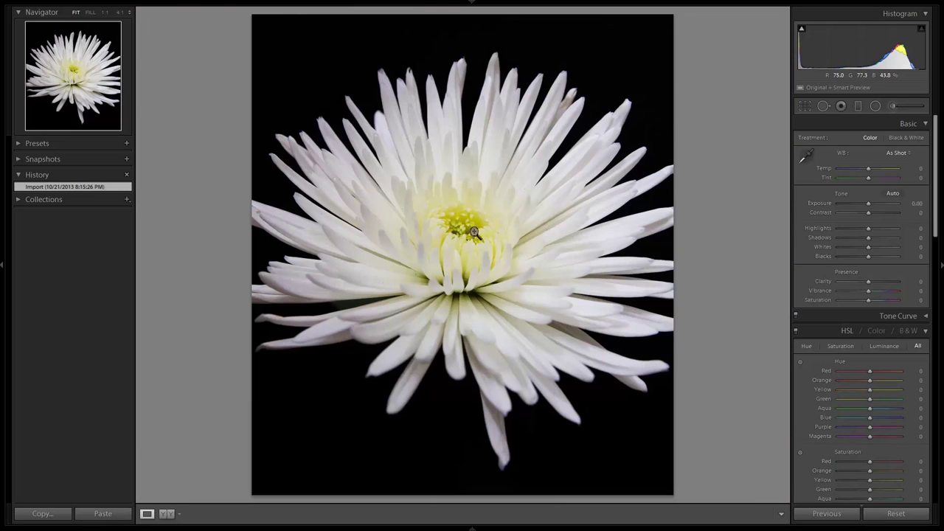
left_click(528, 189)
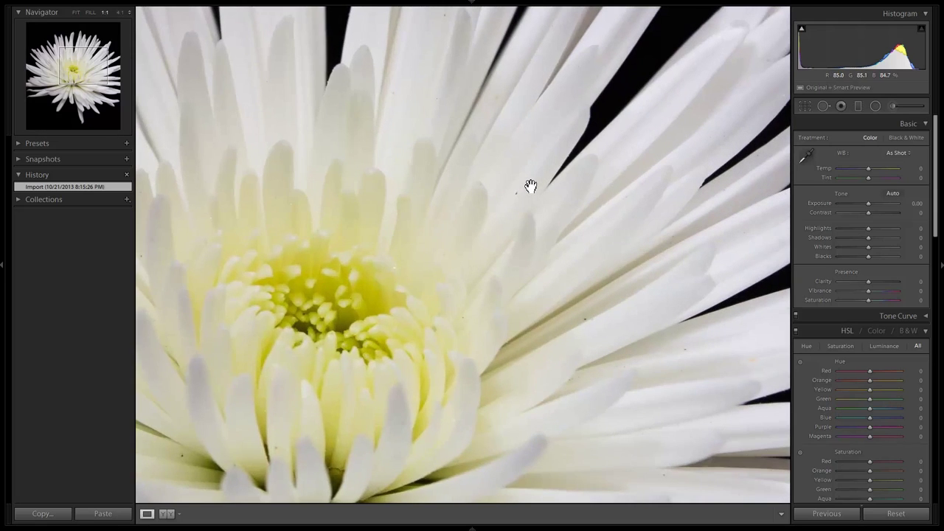
left_click_drag(487, 210, 523, 167)
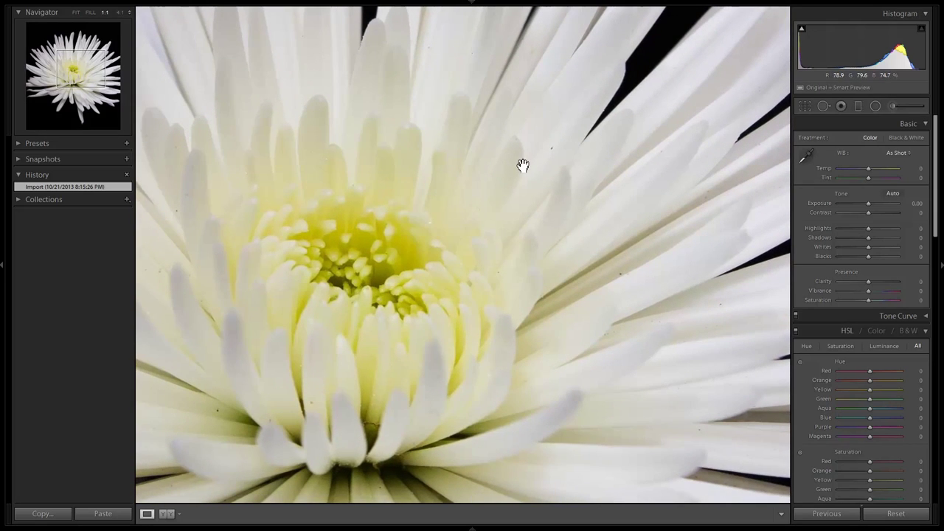
left_click_drag(413, 256, 432, 241)
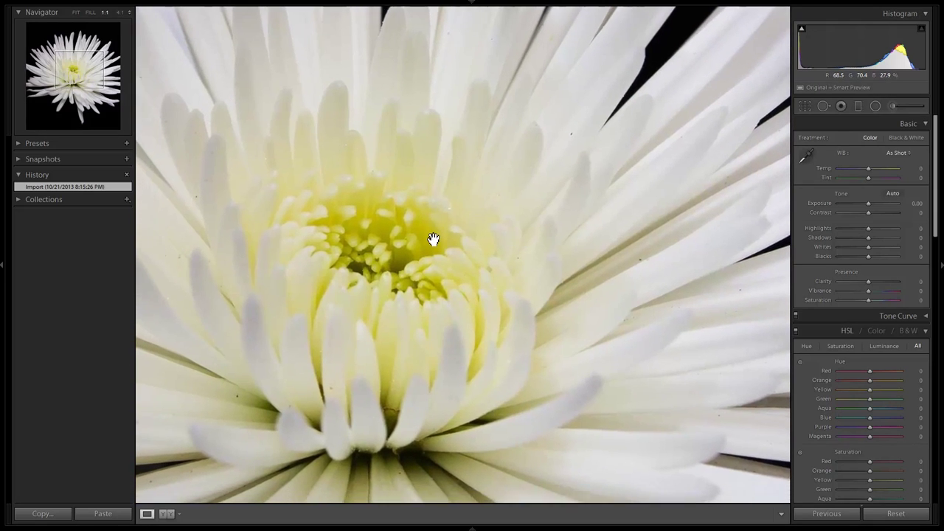
left_click(483, 199)
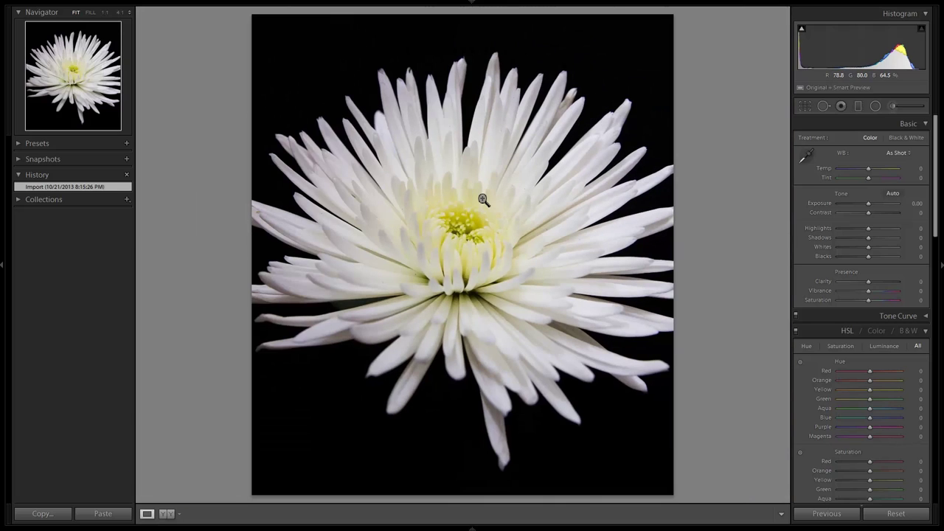
Step: Crop the white flower freely to a tight landscape frame with its yellow centre left of the middle, cutting off the outer petal tips
left_click(803, 106)
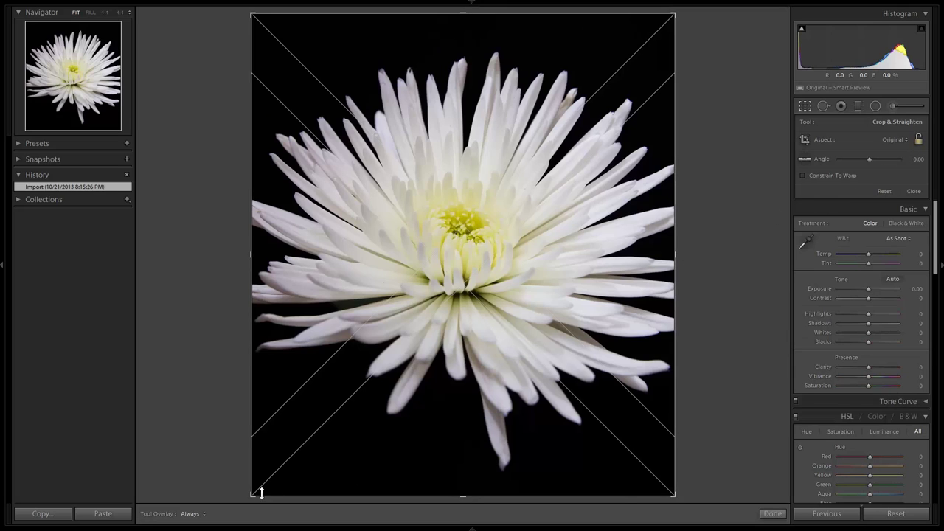
left_click_drag(254, 501, 311, 417)
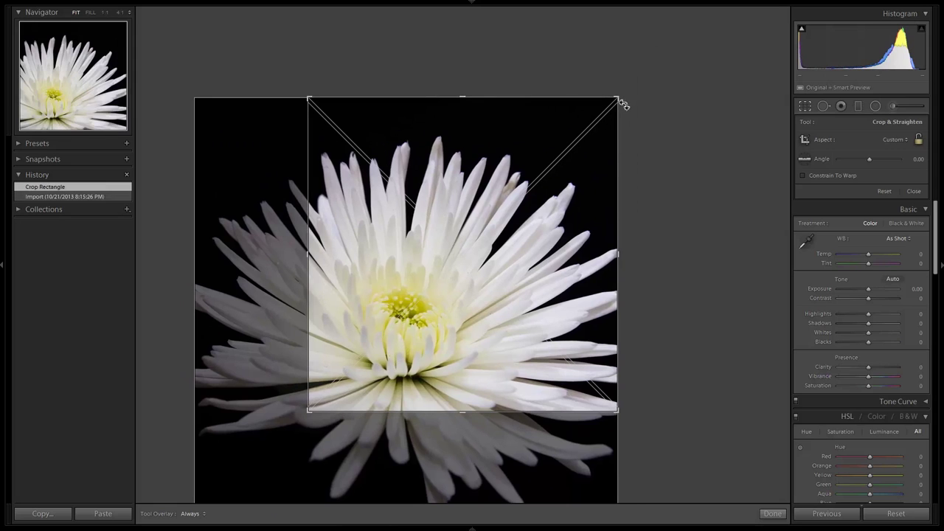
left_click_drag(623, 99, 609, 162)
key("Return")
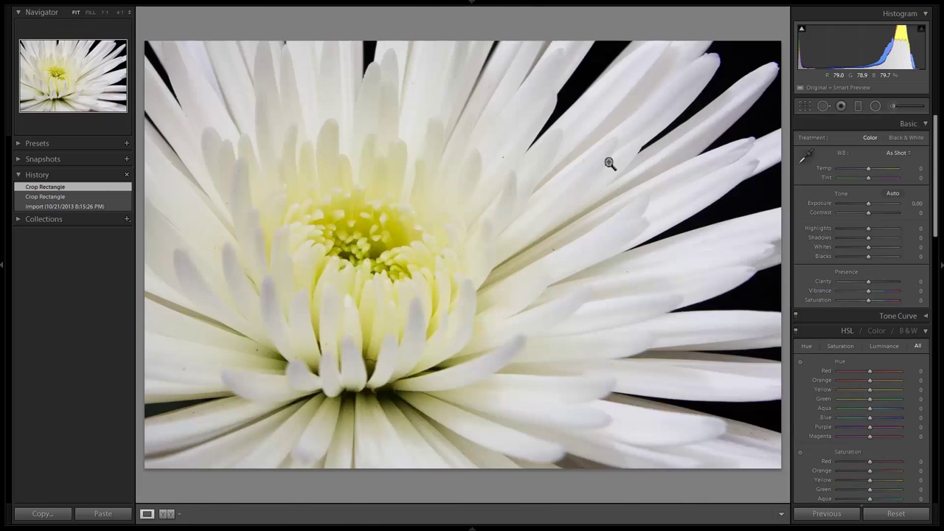
Step: Convert the cropped flower to black and white with exposure +0.29, blacks -16 and shadows -100
left_click(905, 331)
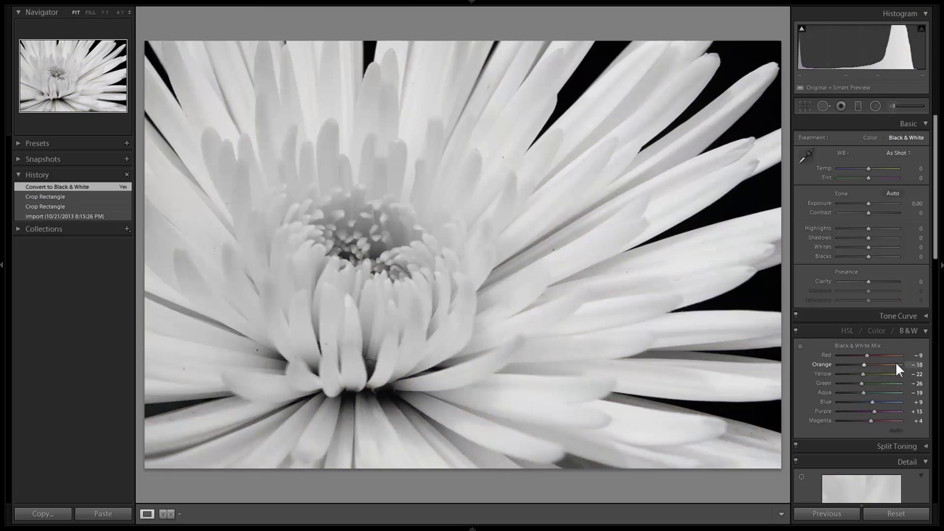
left_click_drag(870, 204, 872, 202)
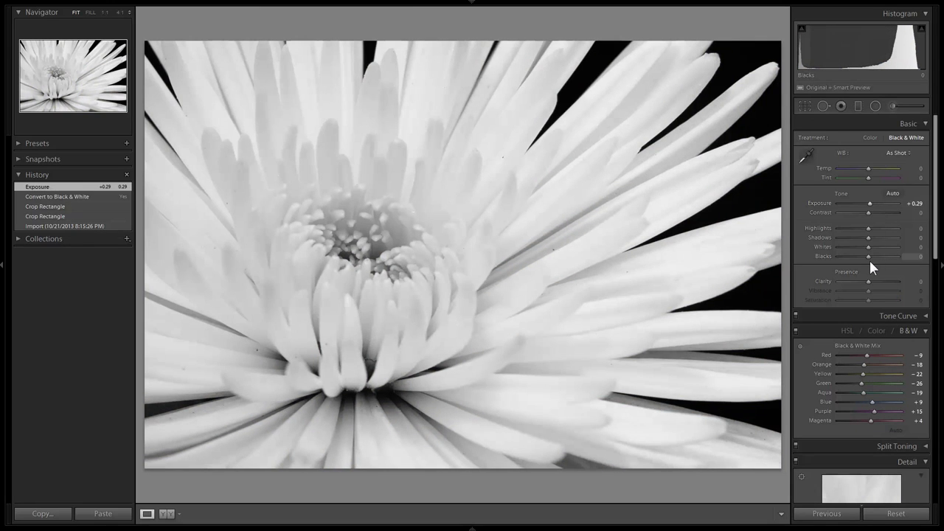
left_click_drag(865, 259, 837, 234)
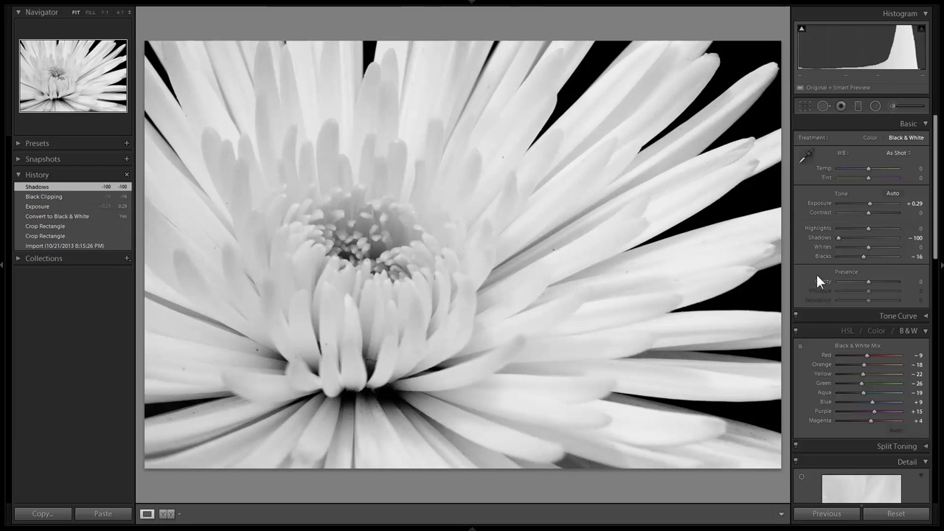
Step: Compare the imported flower with its black-and-white version, return to the cropped colour version and inspect its centre at 1:1
left_click(88, 245)
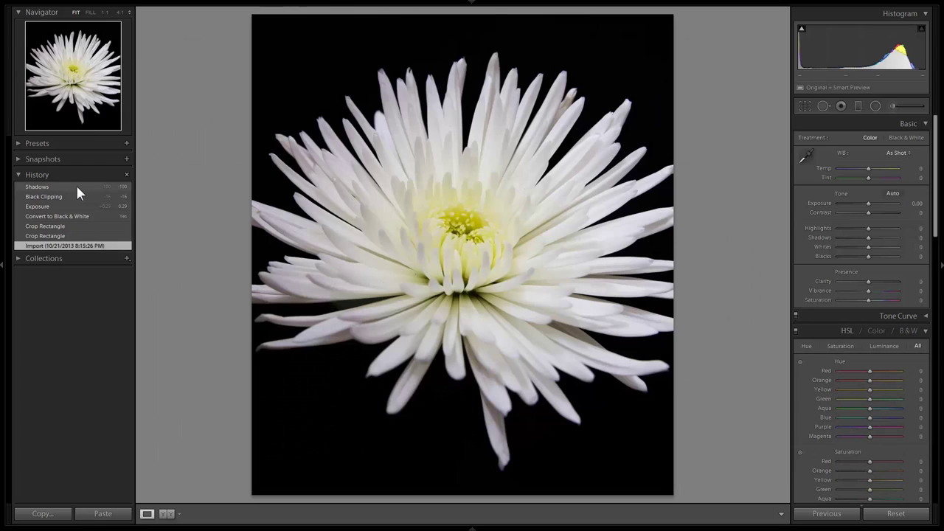
left_click(77, 188)
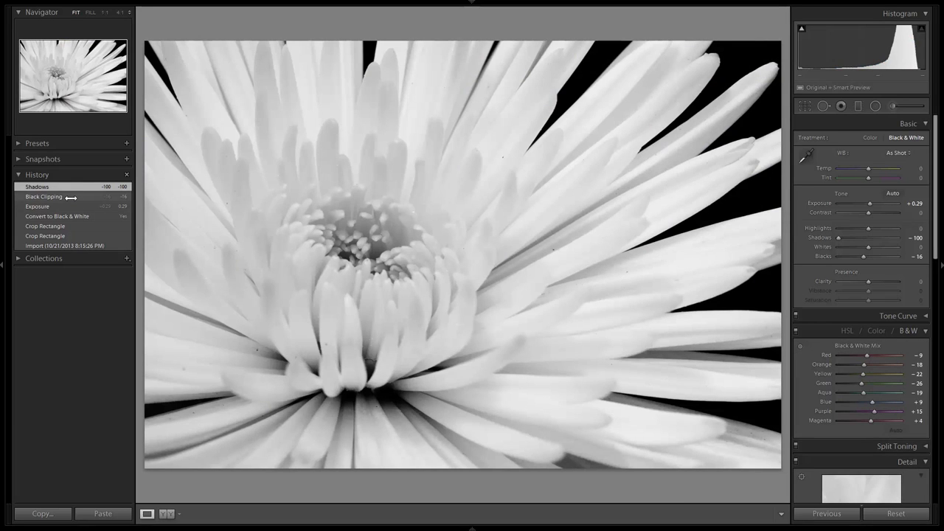
left_click(70, 225)
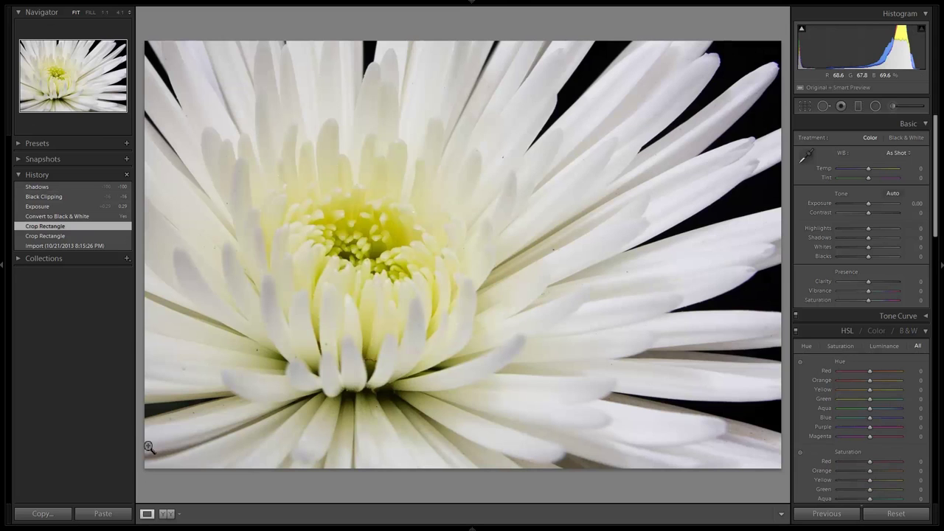
left_click(417, 213)
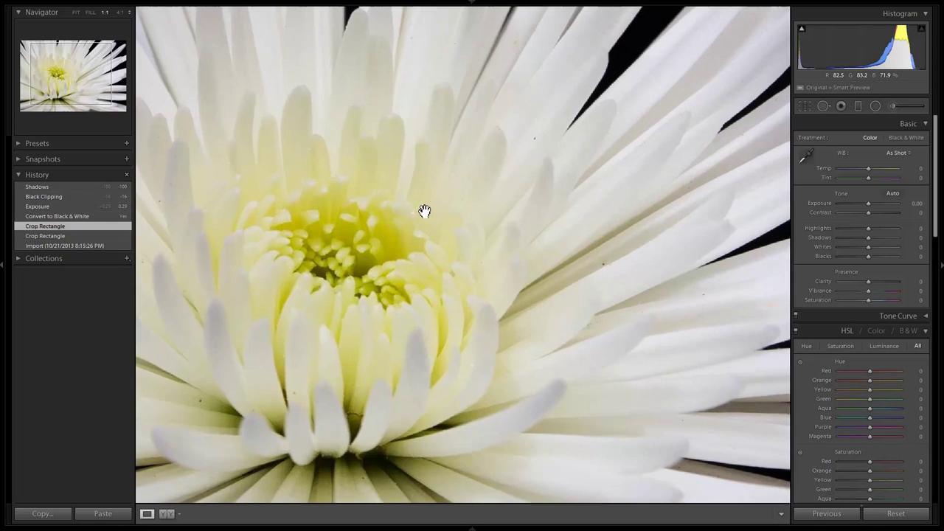
left_click(363, 223)
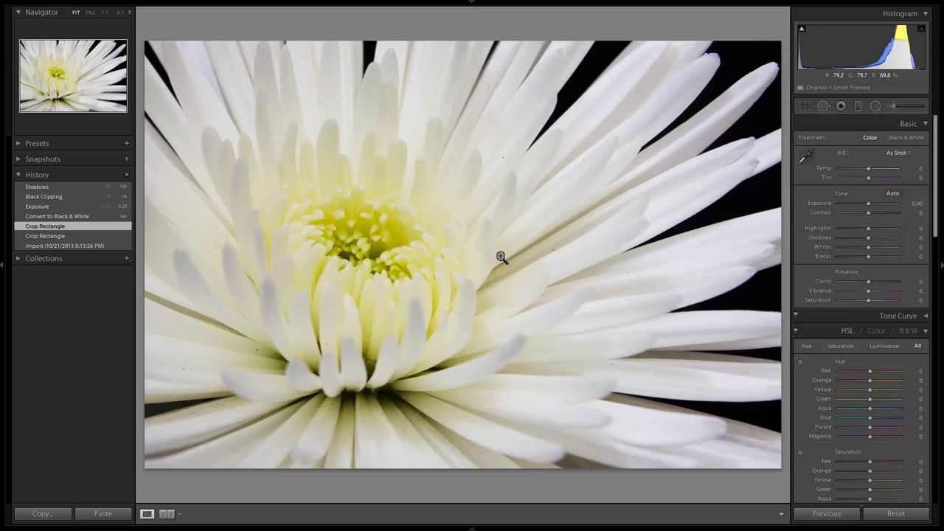